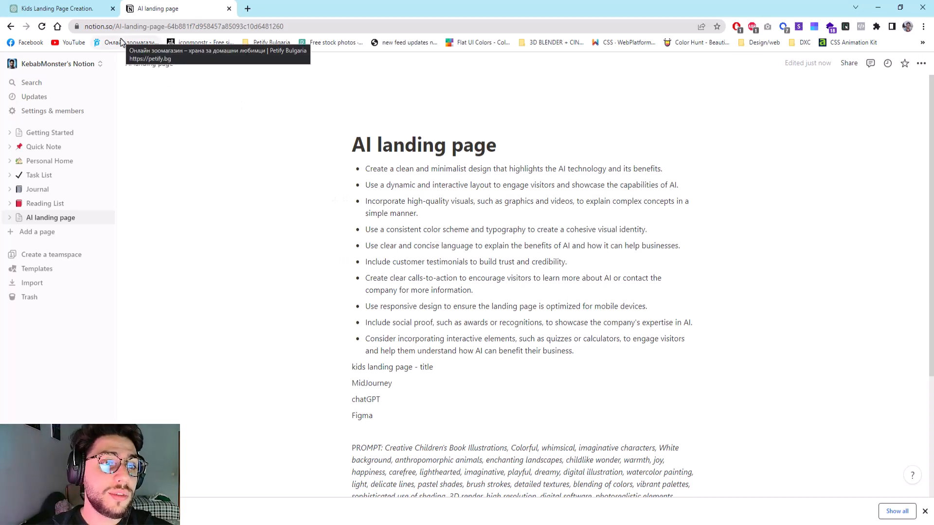
# - Examine the AI landing page notes, including the MidJourney, chatGPT and Figma lines and the children's book illustration prompt
pyautogui.scroll(-3, 271, 225)
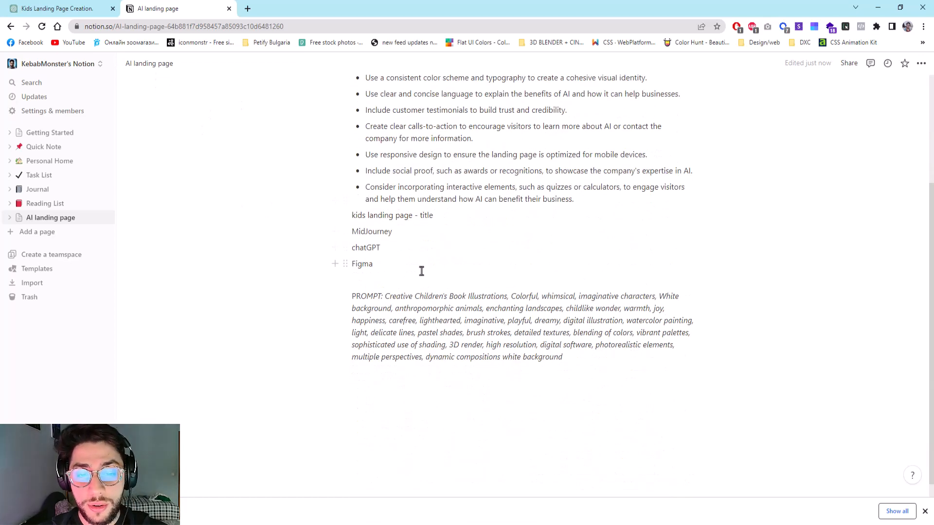
pyautogui.scroll(1, 422, 271)
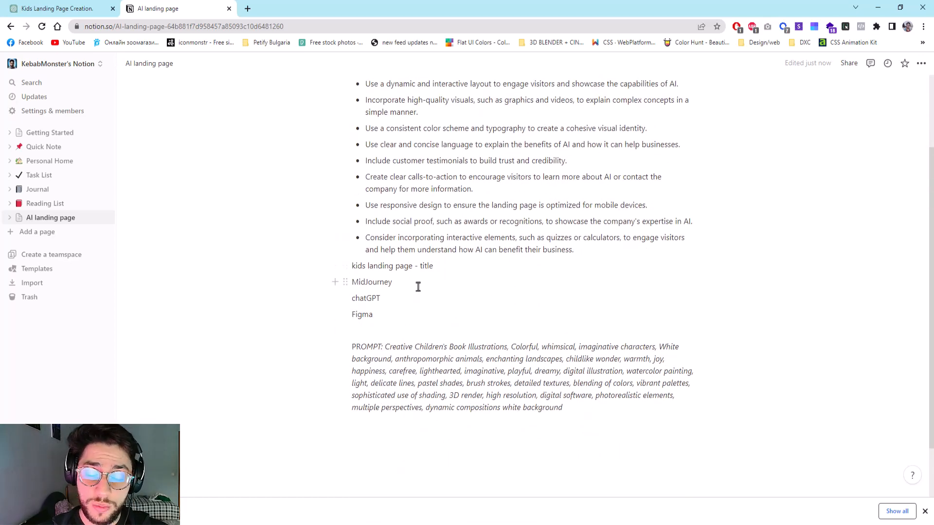
pyautogui.press('Return')
pyautogui.click(406, 337)
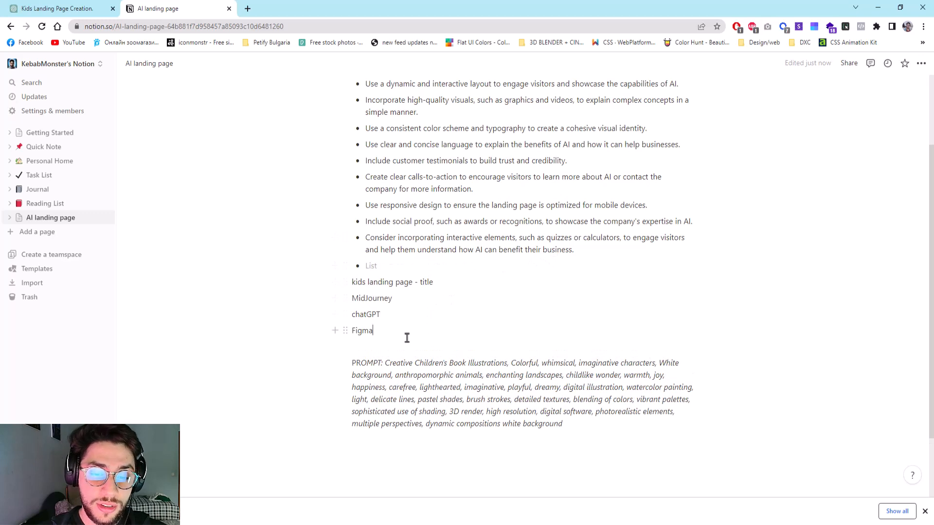
pyautogui.moveTo(400, 337); pyautogui.dragTo(334, 282)
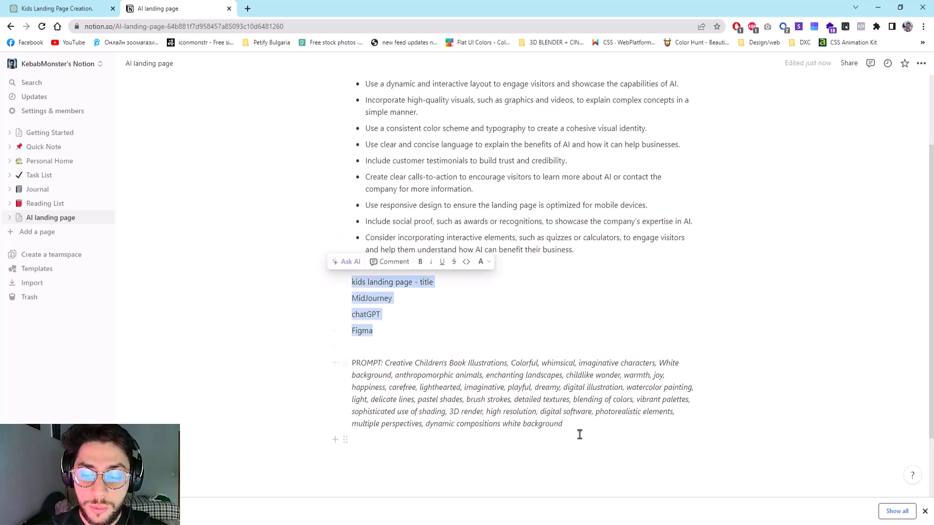
pyautogui.moveTo(569, 424); pyautogui.dragTo(385, 364)
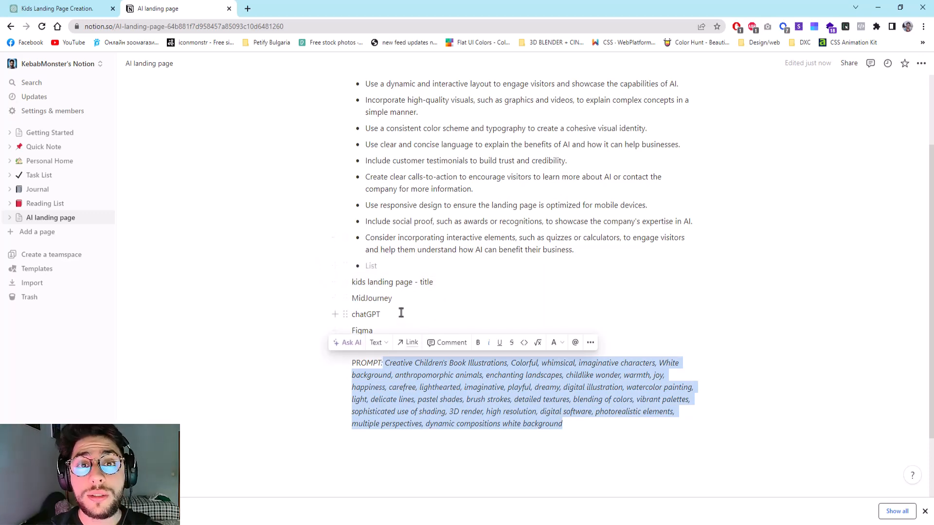
pyautogui.doubleClick(384, 302)
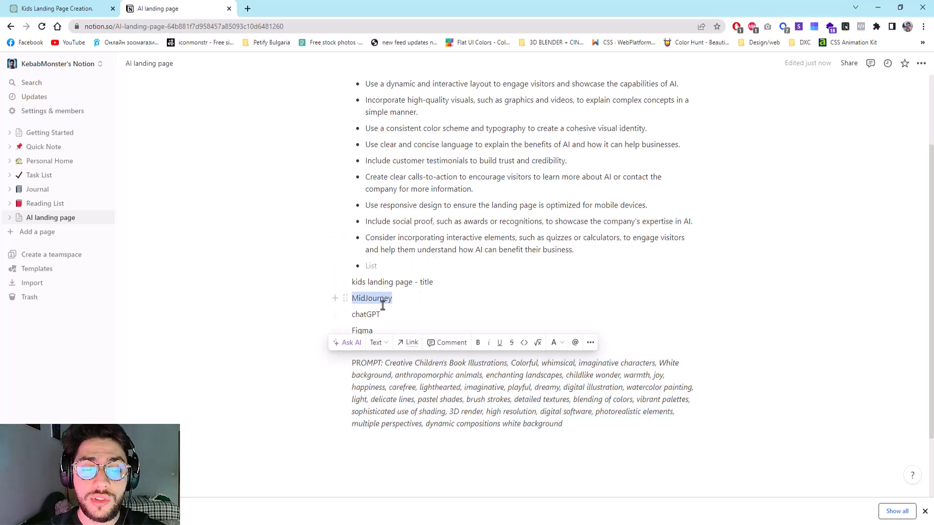
pyautogui.doubleClick(365, 313)
pyautogui.click(443, 327)
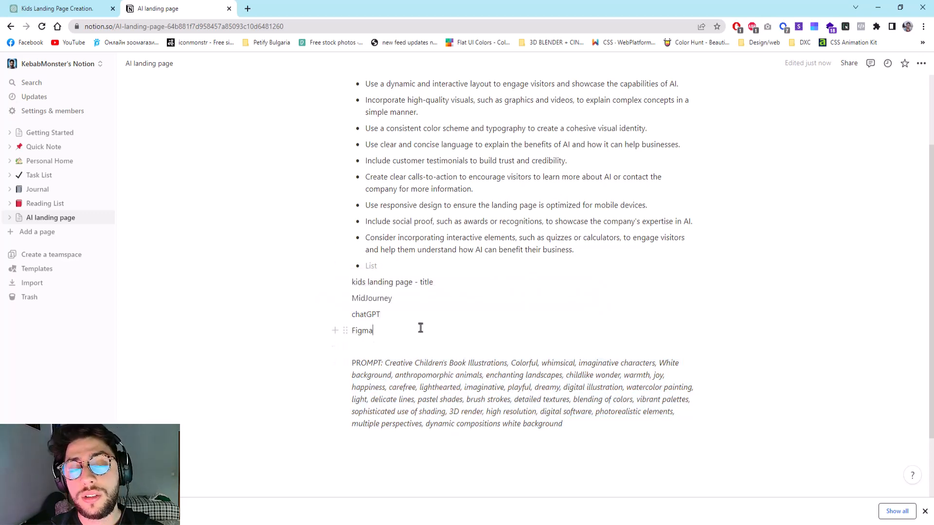
pyautogui.click(418, 354)
pyautogui.click(468, 325)
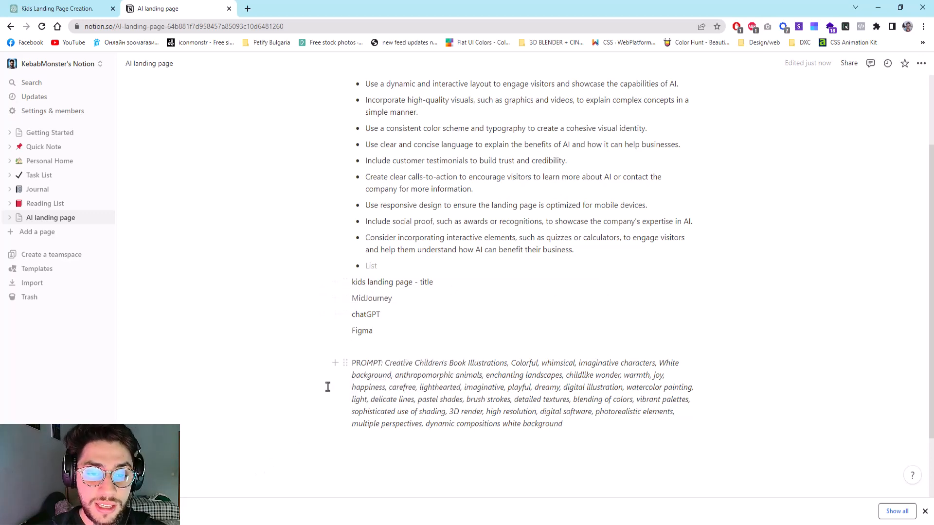
# - Review the "kids landing page - title" line and the tool names listed beneath it in the notes
pyautogui.doubleClick(380, 283)
pyautogui.click(367, 284)
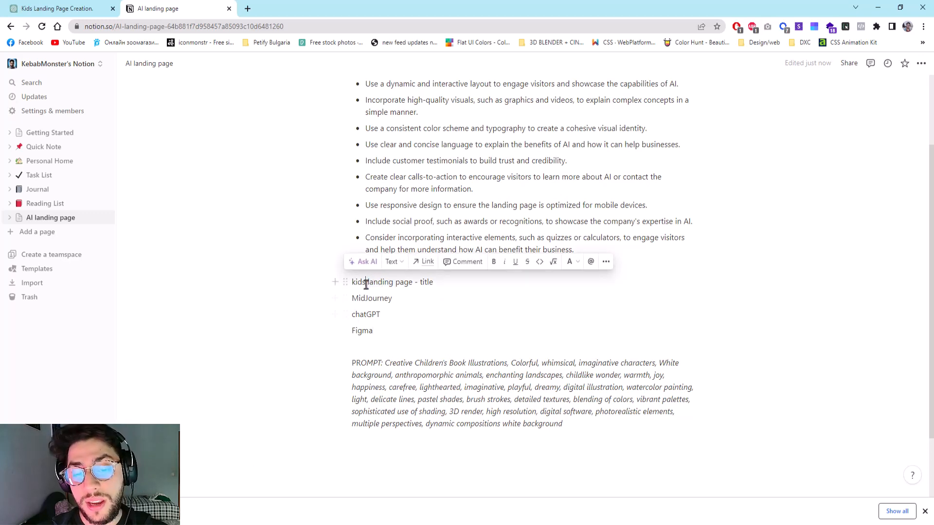
pyautogui.moveTo(352, 287); pyautogui.dragTo(416, 291)
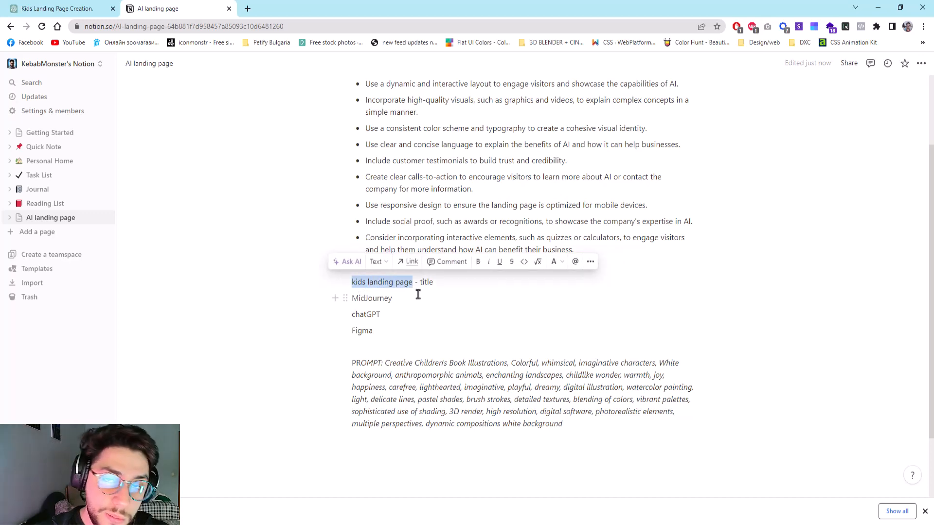
pyautogui.click(430, 286)
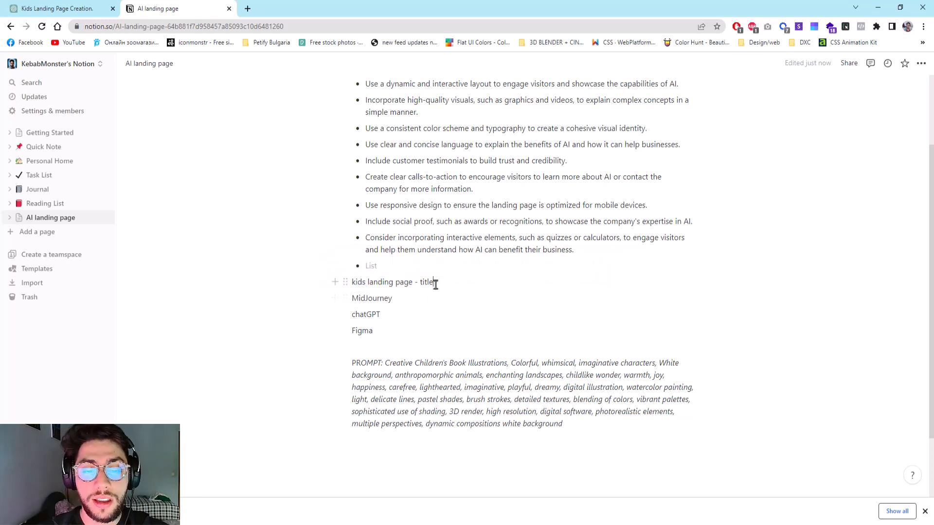
pyautogui.moveTo(415, 282); pyautogui.dragTo(355, 285)
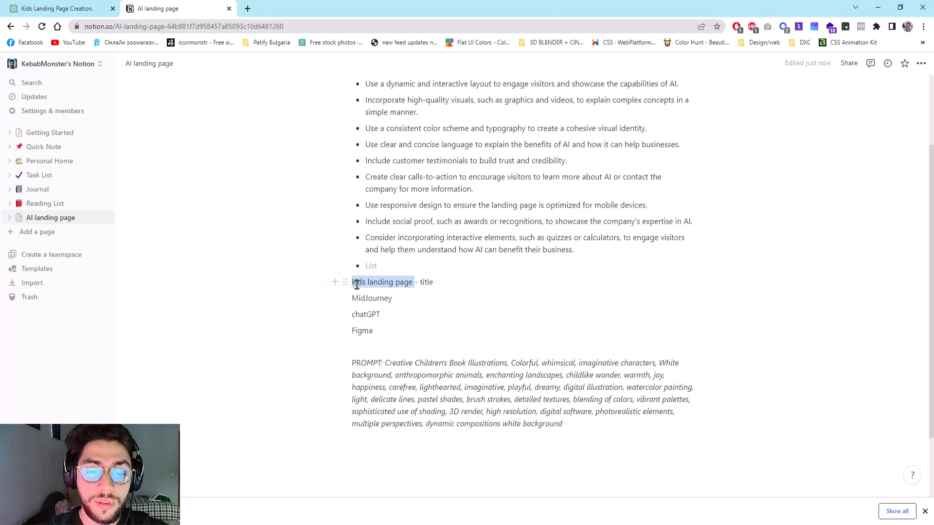
pyautogui.click(436, 284)
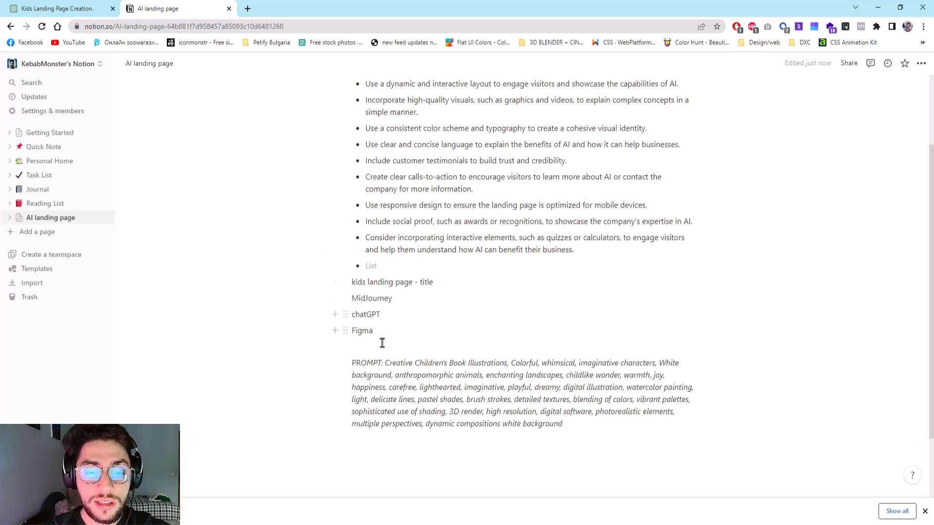
pyautogui.doubleClick(387, 299)
pyautogui.click(386, 330)
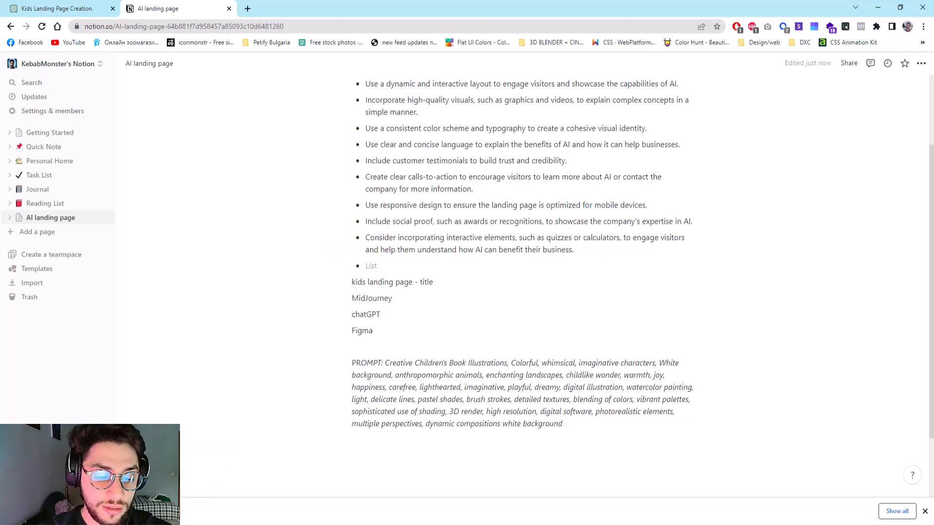
# - Switch to Discord and browse the generated images in the Midjourney server's newbies-167 channel
pyautogui.hotkey('alt', 'Tab')
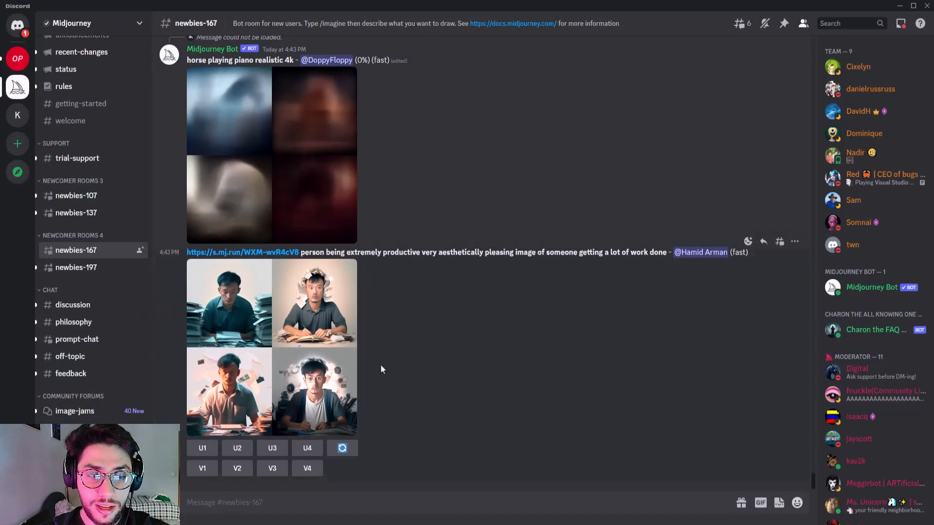
pyautogui.scroll(5, 421, 282)
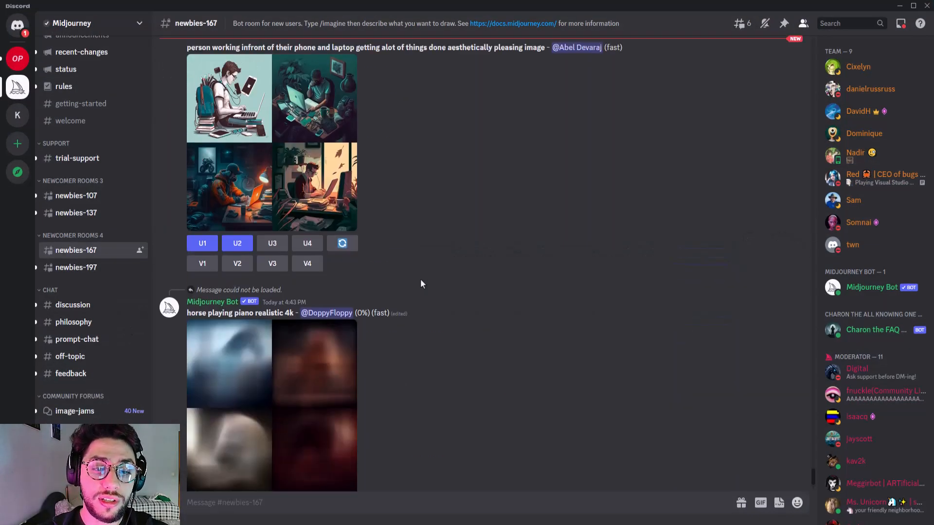
pyautogui.scroll(-5, 420, 284)
pyautogui.scroll(15, 585, 357)
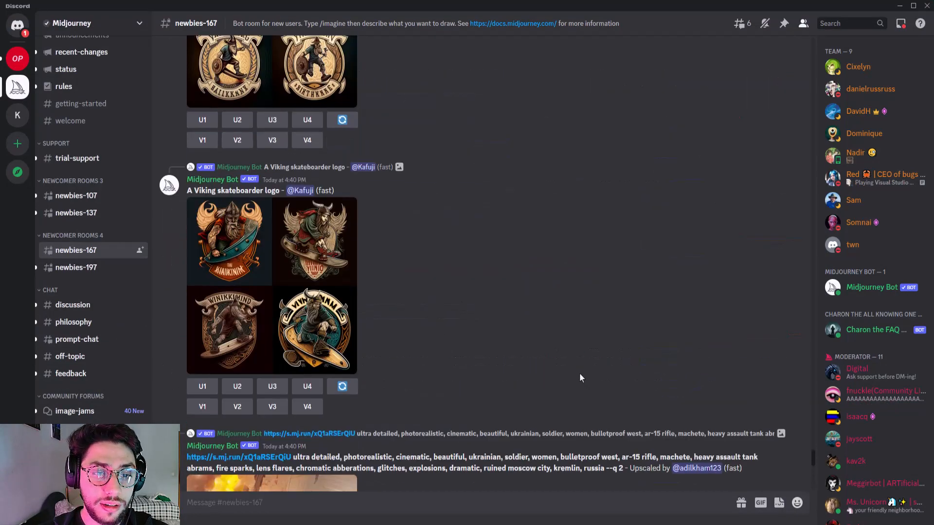
pyautogui.scroll(15, 580, 374)
pyautogui.scroll(-20, 561, 372)
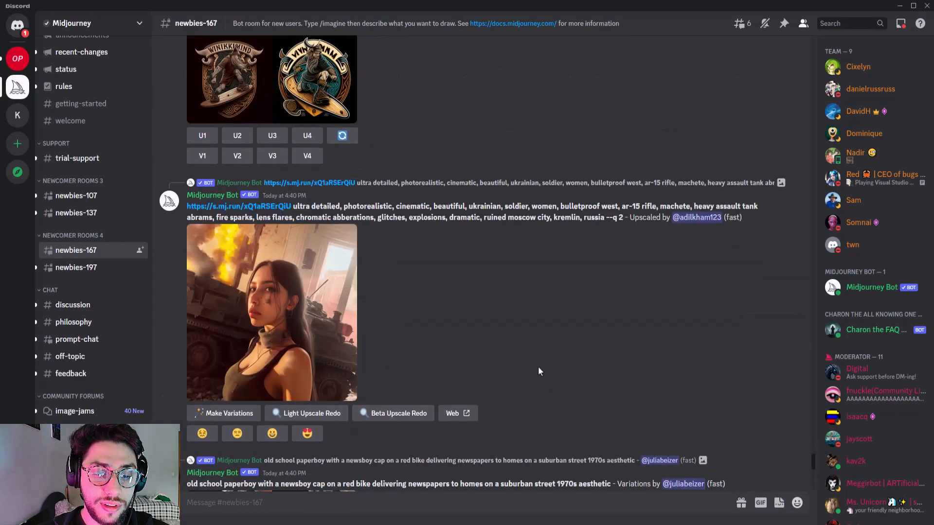
pyautogui.scroll(-10, 535, 368)
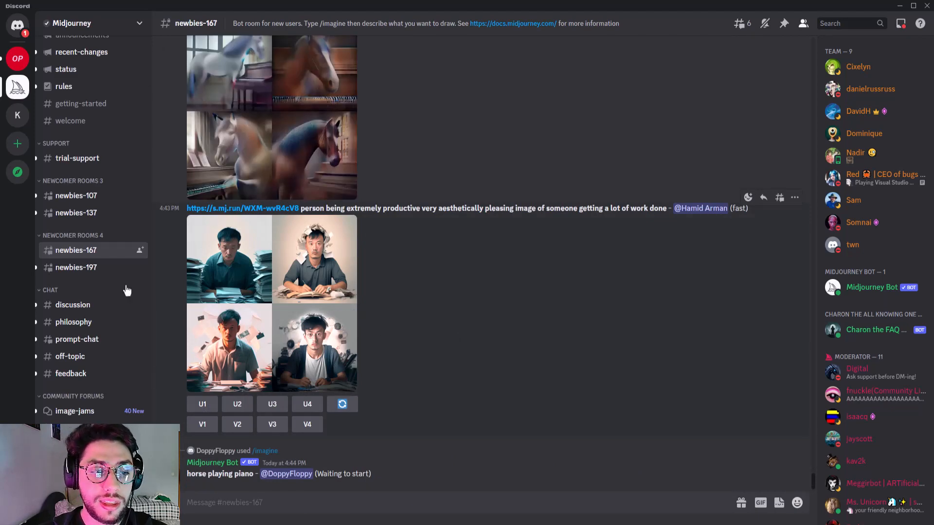
# - Open the newbies-197 channel and go to its most recent messages
pyautogui.click(113, 269)
pyautogui.scroll(-15, 406, 377)
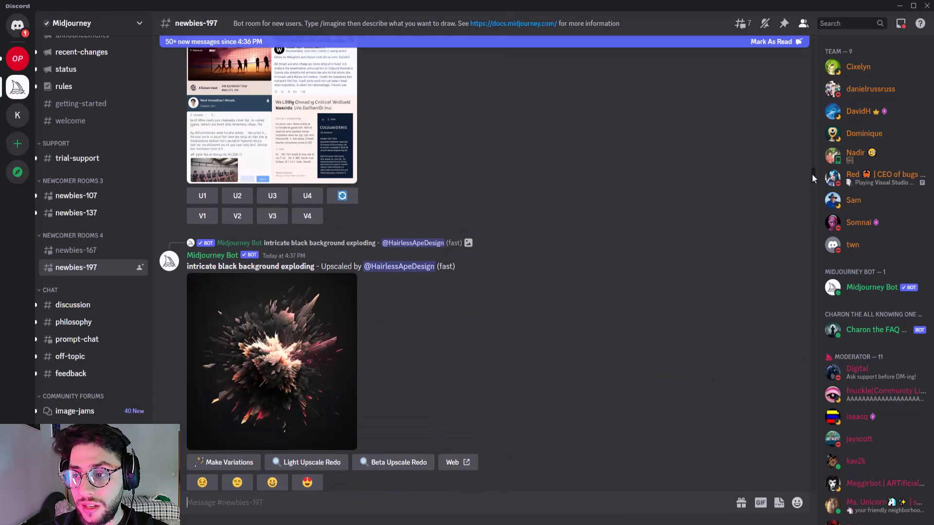
pyautogui.moveTo(812, 174); pyautogui.dragTo(822, 492)
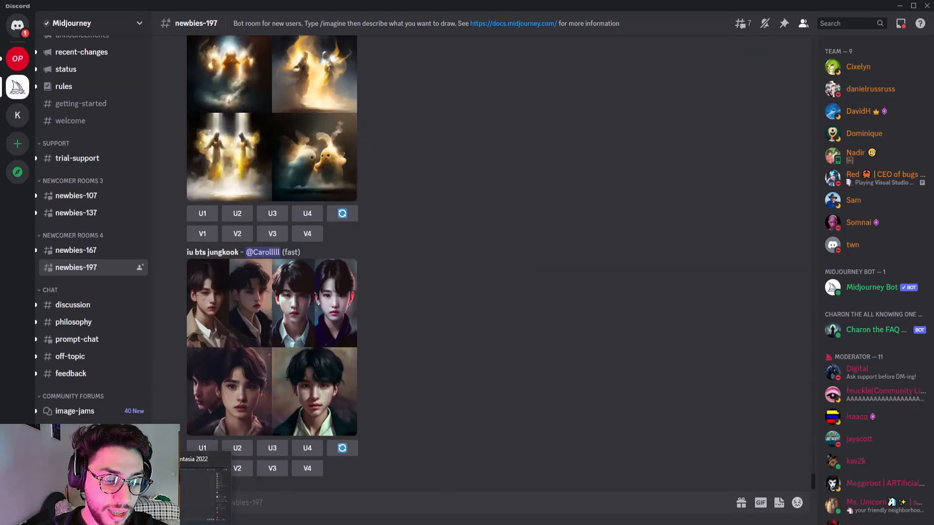
# - Switch to the Notion page and copy the illustration prompt text that follows "PROMPT:"
pyautogui.click(167, 522)
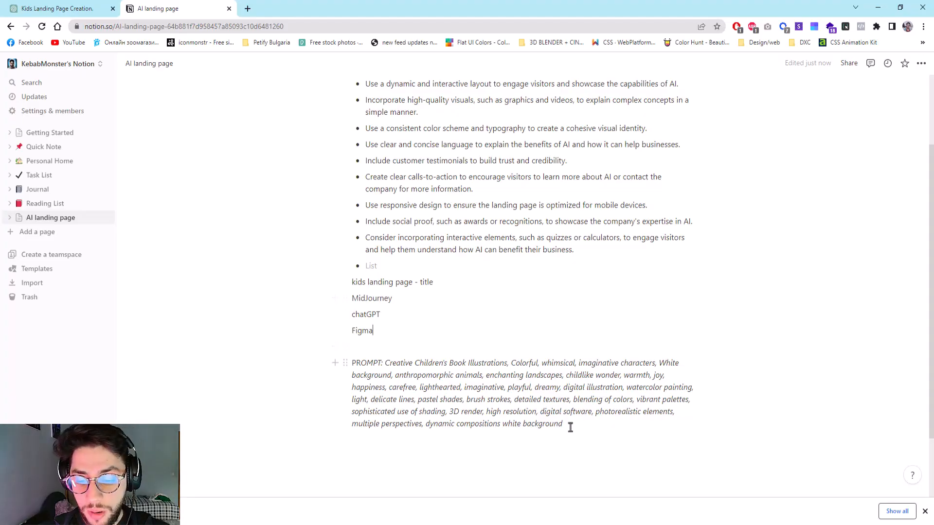
pyautogui.moveTo(570, 427); pyautogui.dragTo(379, 363)
pyautogui.hotkey('ctrl', 'c')
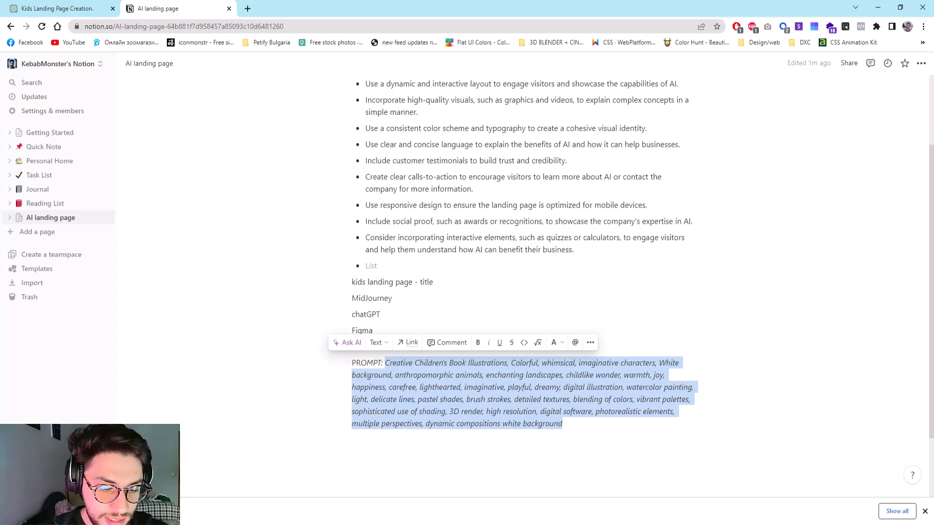
# - Switch to Discord and submit an /imagine command in newbies-197 with the copied "Creative Children's Book Illustrations" prompt
pyautogui.hotkey('alt', 'Tab')
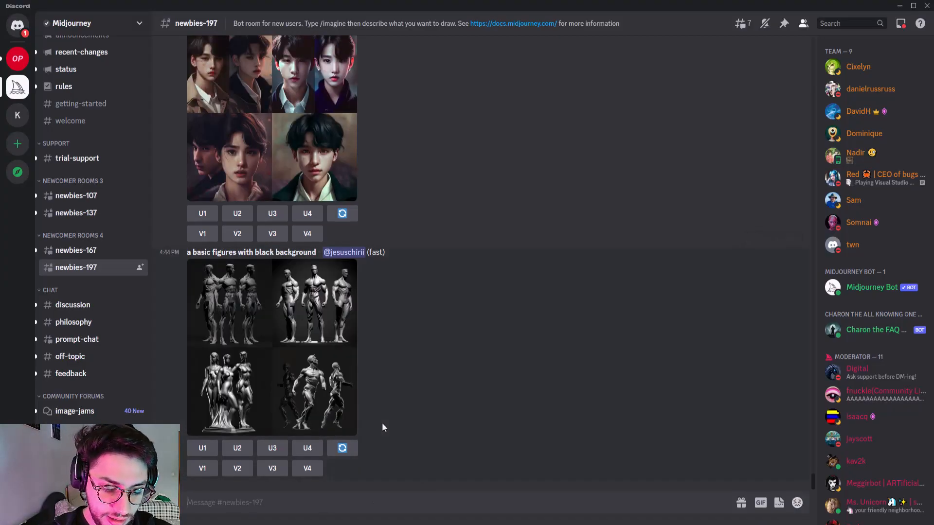
pyautogui.write('/im')
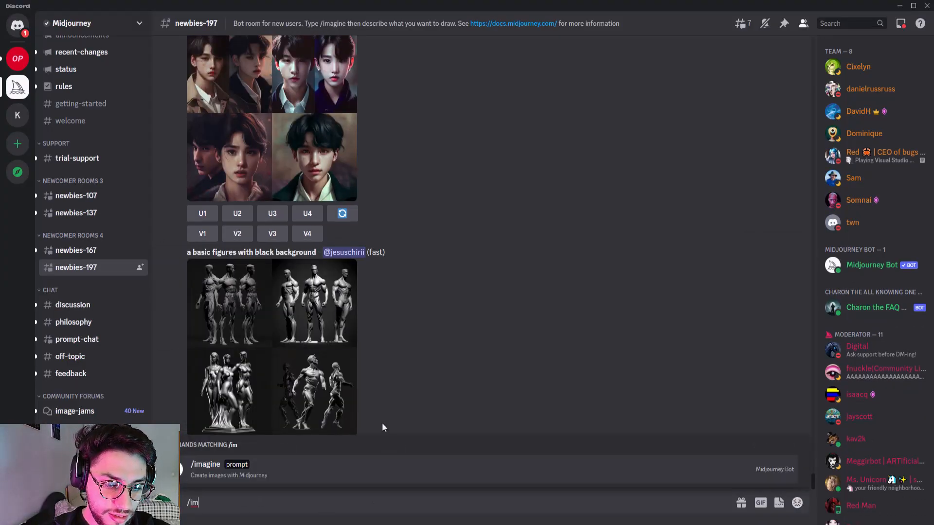
pyautogui.press('Tab')
pyautogui.hotkey('ctrl', 'v')
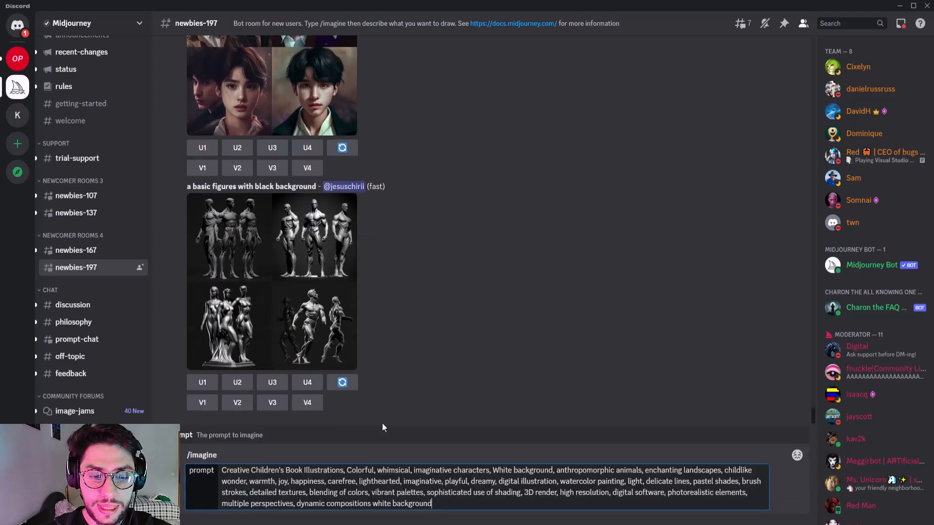
pyautogui.press('Return')
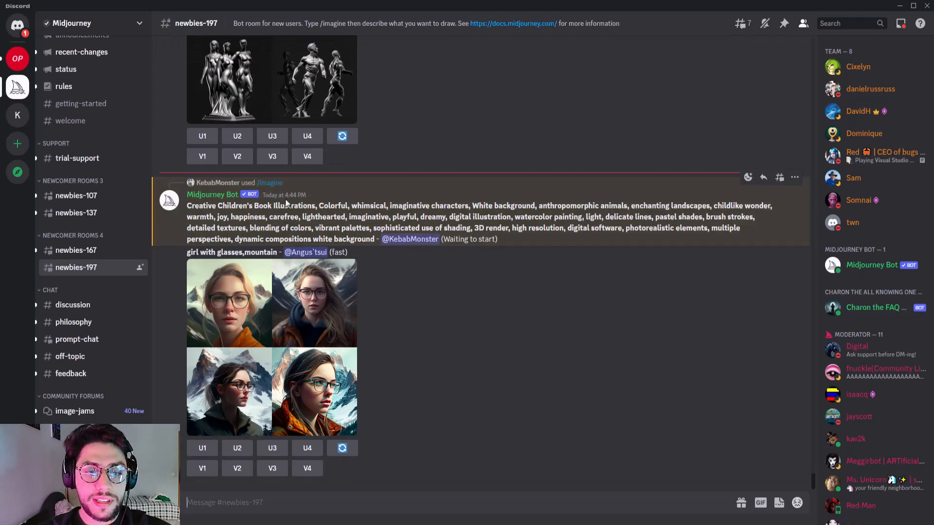
# - Examine the submitted prompt and the other generated images in the newbies-197 channel
pyautogui.moveTo(509, 234); pyautogui.dragTo(246, 209)
pyautogui.click(248, 214)
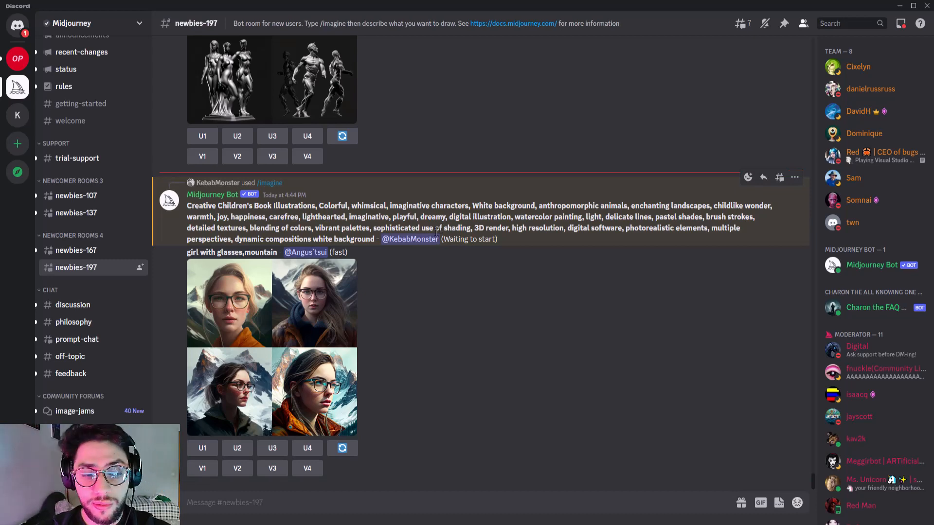
pyautogui.scroll(4, 351, 352)
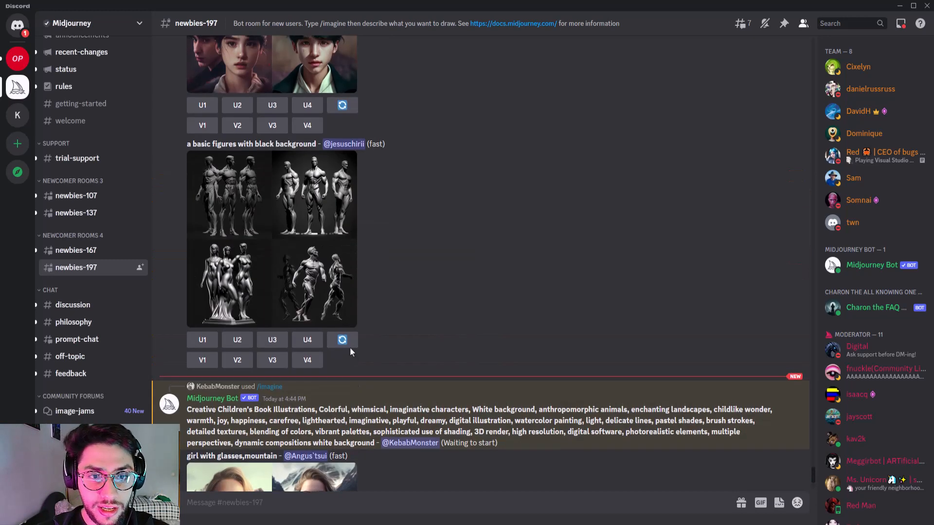
pyautogui.scroll(8, 349, 347)
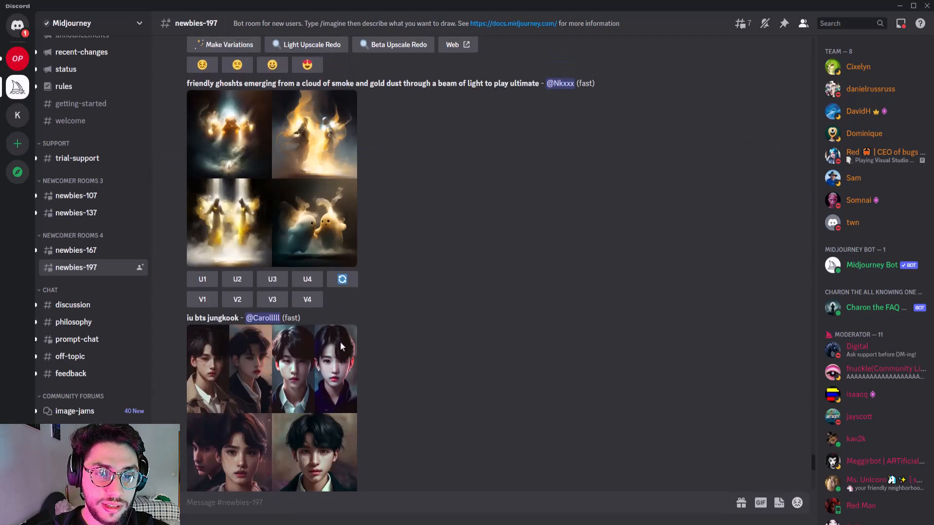
pyautogui.scroll(2, 355, 330)
pyautogui.scroll(6, 275, 285)
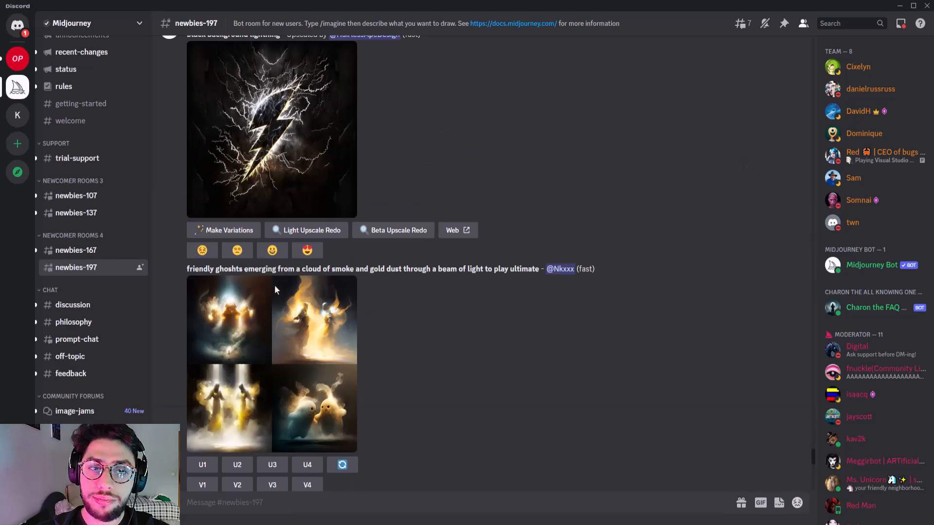
pyautogui.scroll(-13, 380, 297)
pyautogui.scroll(-10, 379, 292)
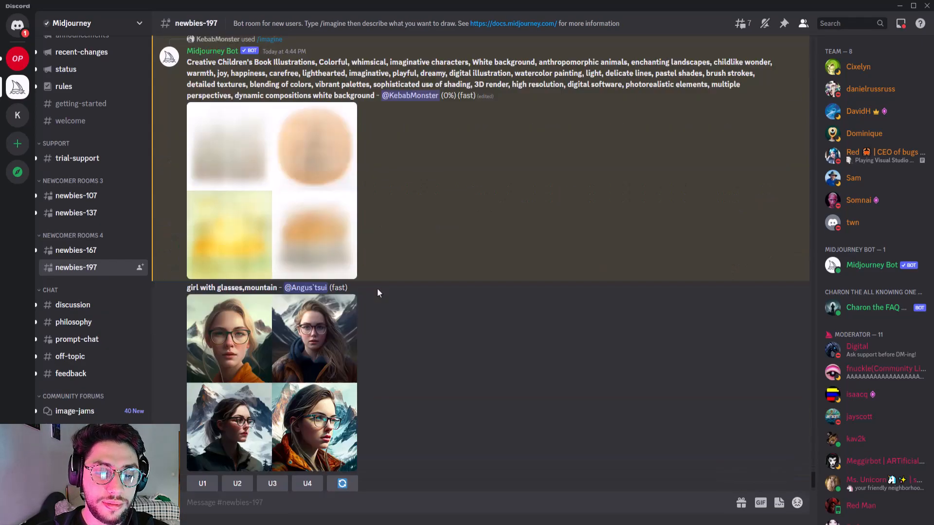
# - View the generated children's book illustration grid enlarged, then close the preview
pyautogui.scroll(2, 410, 302)
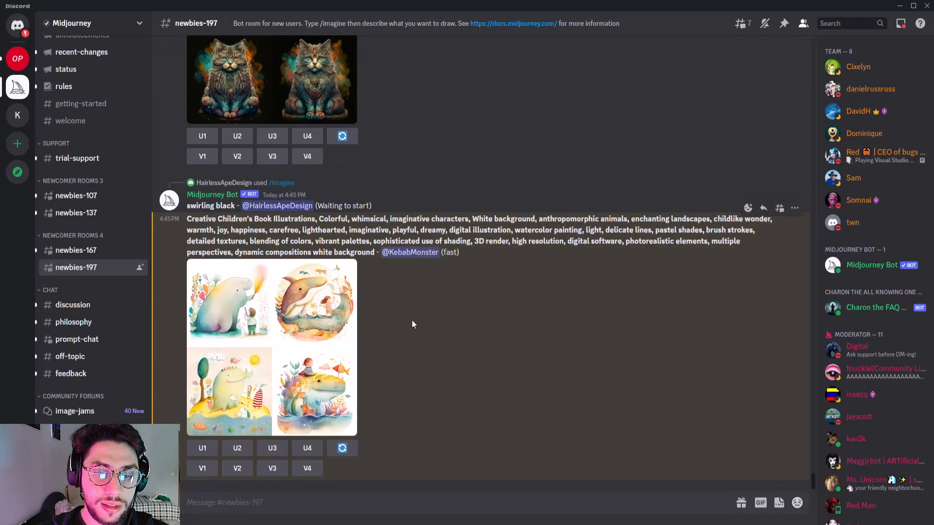
pyautogui.click(314, 322)
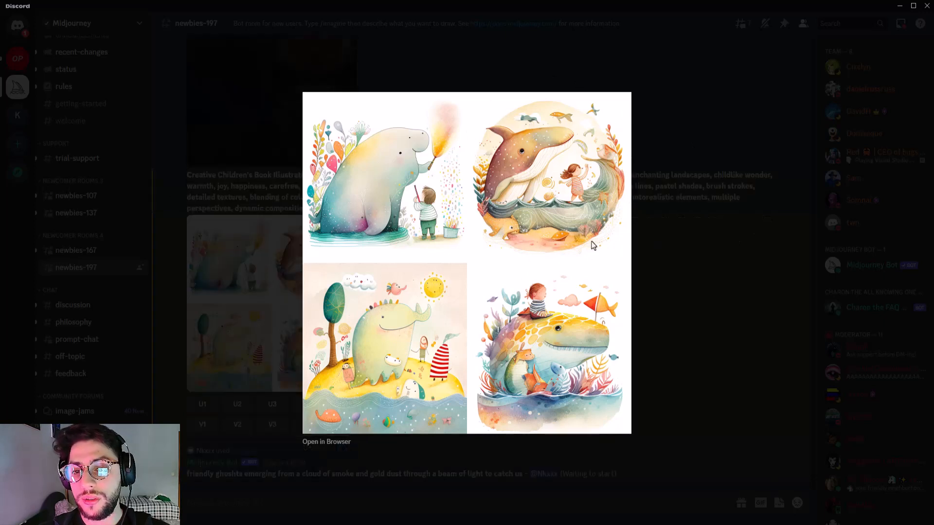
pyautogui.click(656, 238)
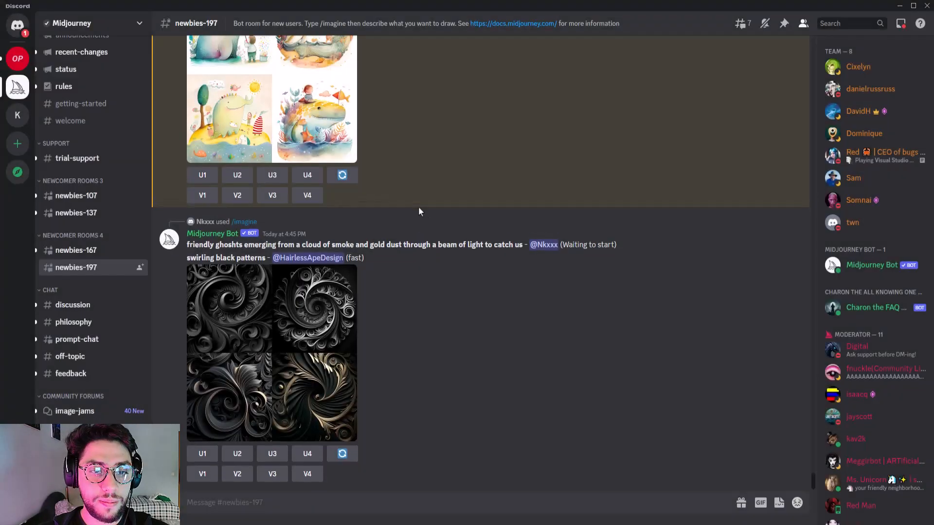
# - Upscale the second image of the generated children's book illustration grid
pyautogui.scroll(3, 418, 206)
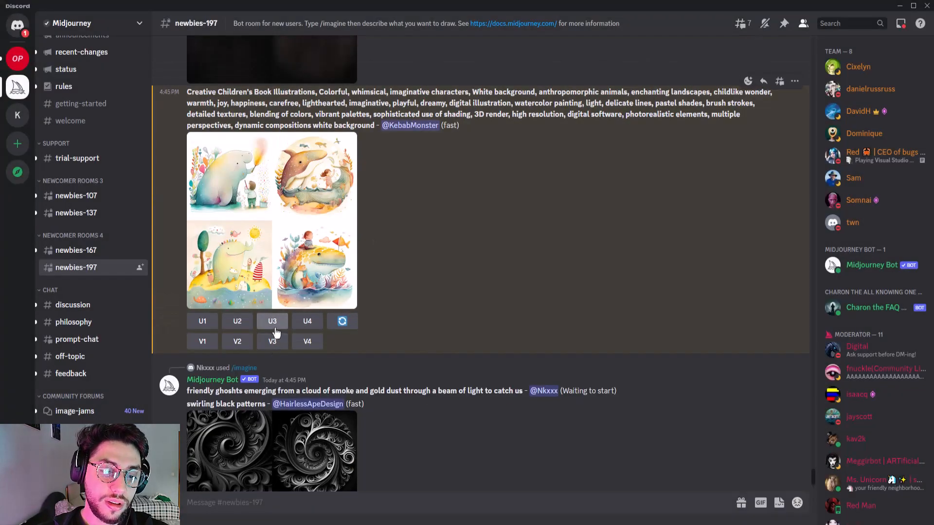
pyautogui.click(247, 325)
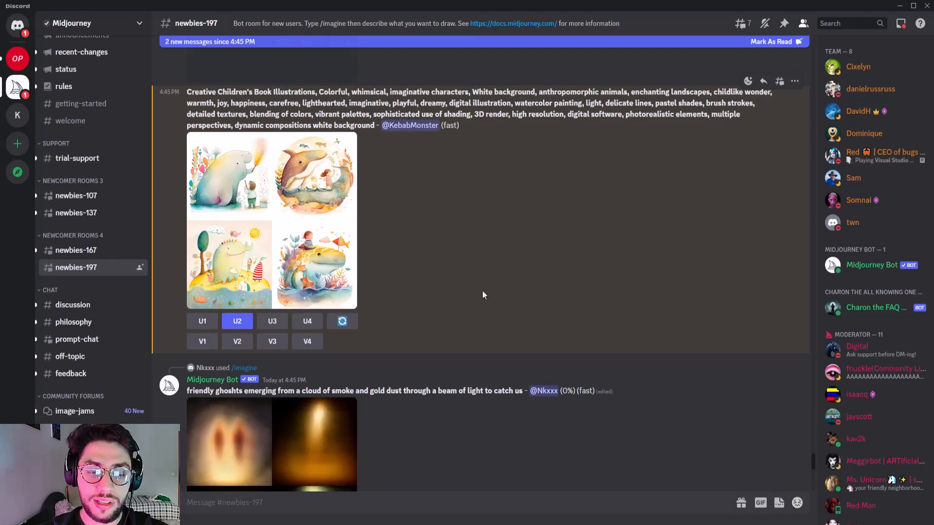
pyautogui.scroll(-3, 474, 294)
pyautogui.scroll(1, 464, 292)
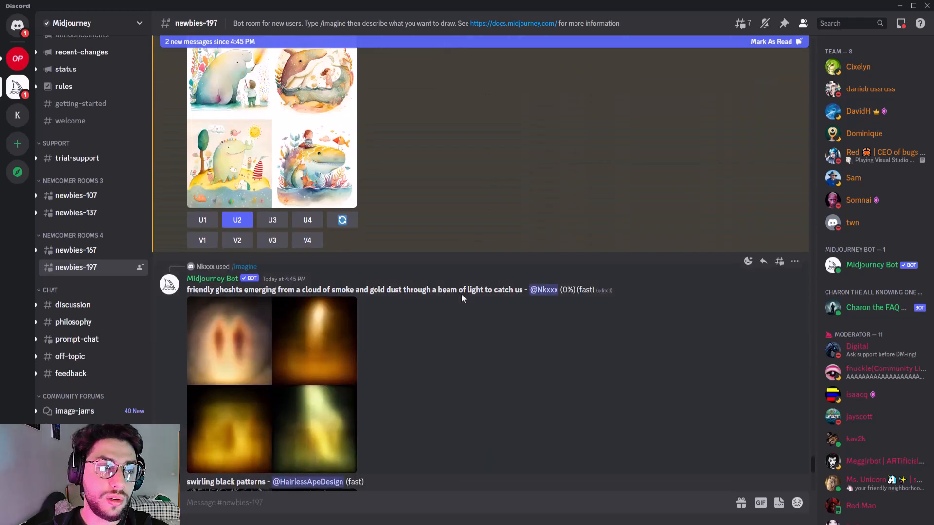
pyautogui.scroll(3, 461, 293)
pyautogui.scroll(-6, 453, 316)
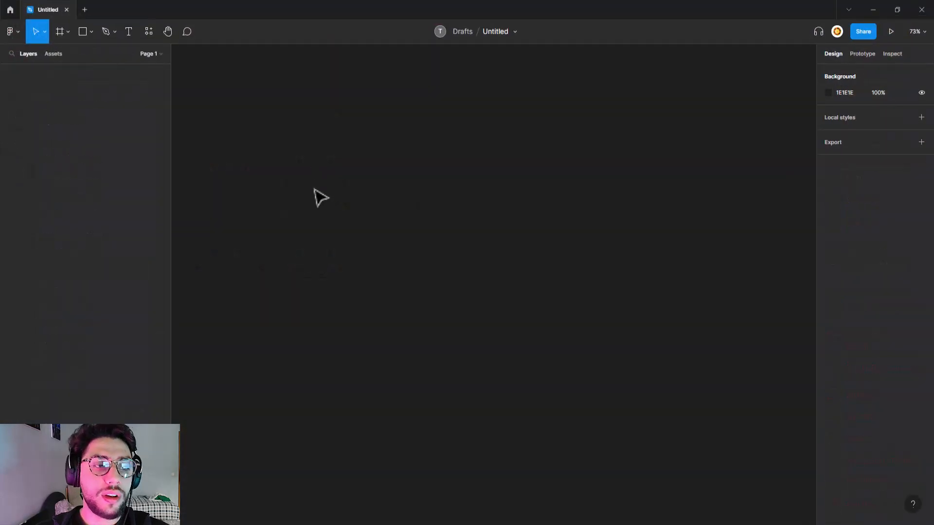
# - Switch to Figma and create a 1440×1024 frame from the Desktop preset
pyautogui.click(60, 31)
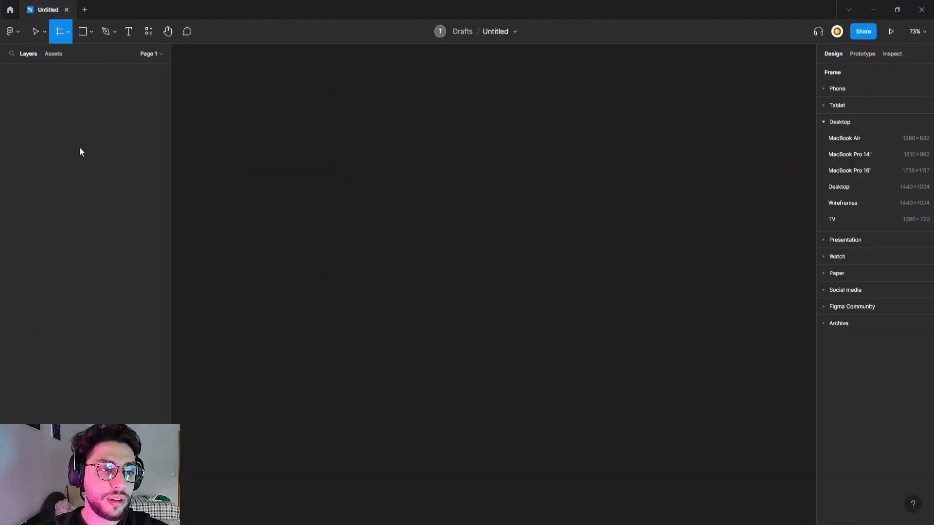
pyautogui.click(825, 124)
pyautogui.click(825, 124)
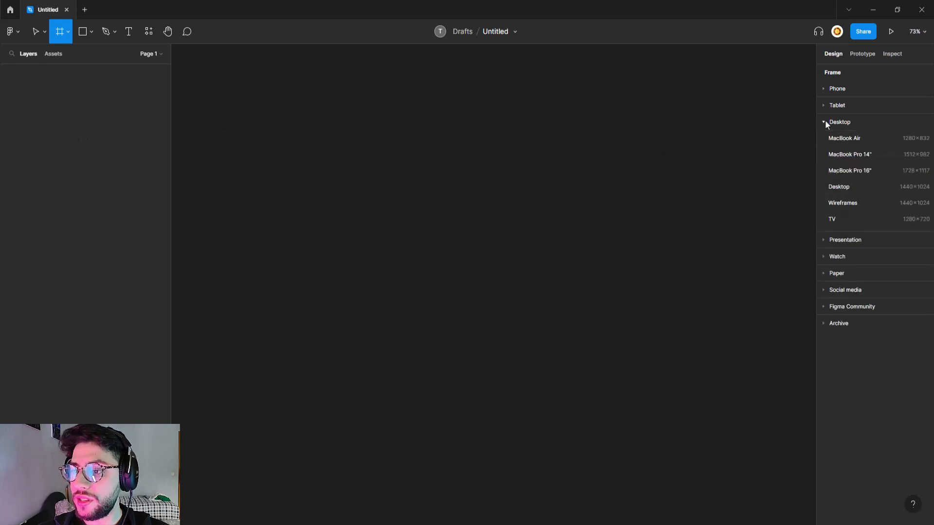
pyautogui.click(826, 123)
pyautogui.click(825, 122)
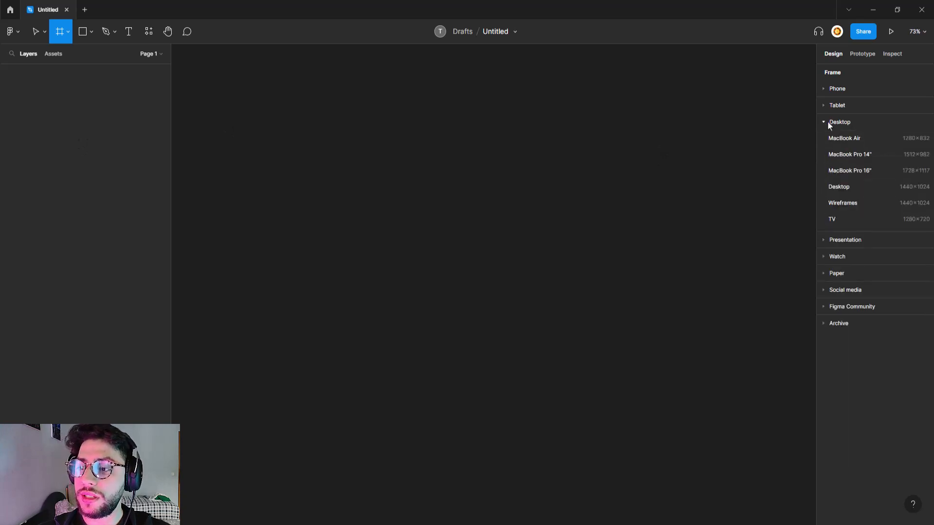
pyautogui.click(863, 187)
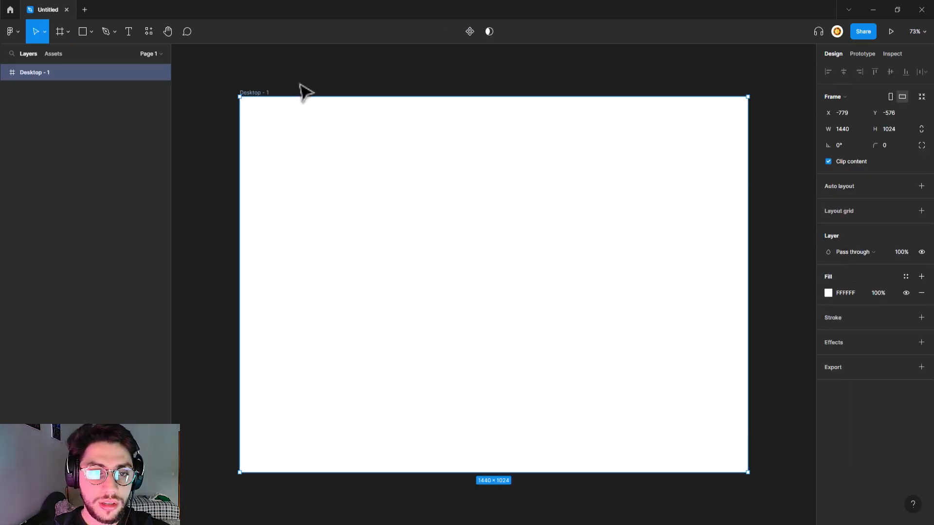
# - Rename the new desktop frame as "kids_book landing page"
pyautogui.doubleClick(268, 93)
pyautogui.write('kids')
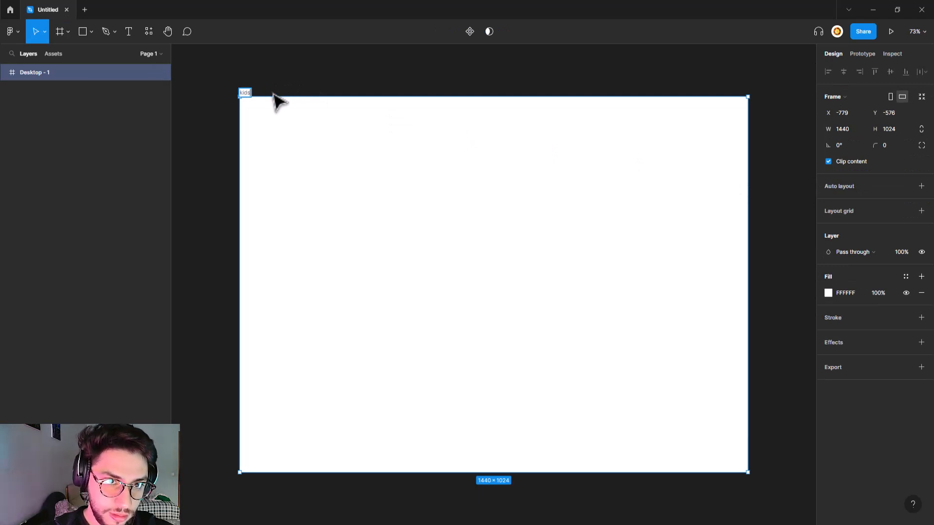
pyautogui.write('_book')
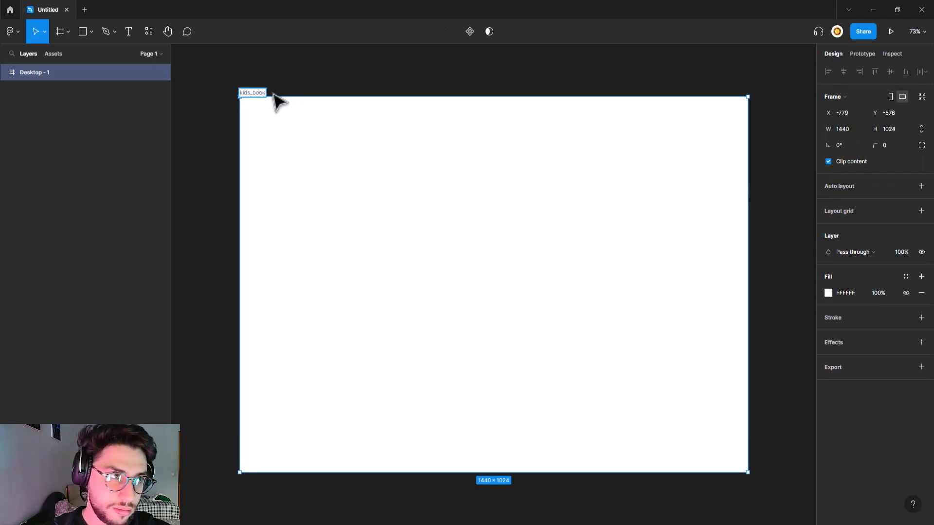
pyautogui.write(' landing')
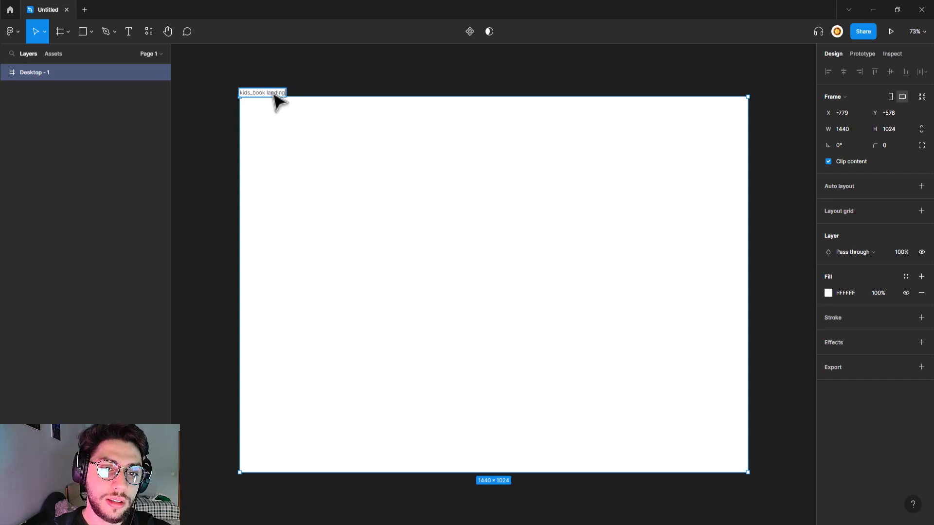
pyautogui.write(' page')
pyautogui.press('Return')
pyautogui.click(375, 73)
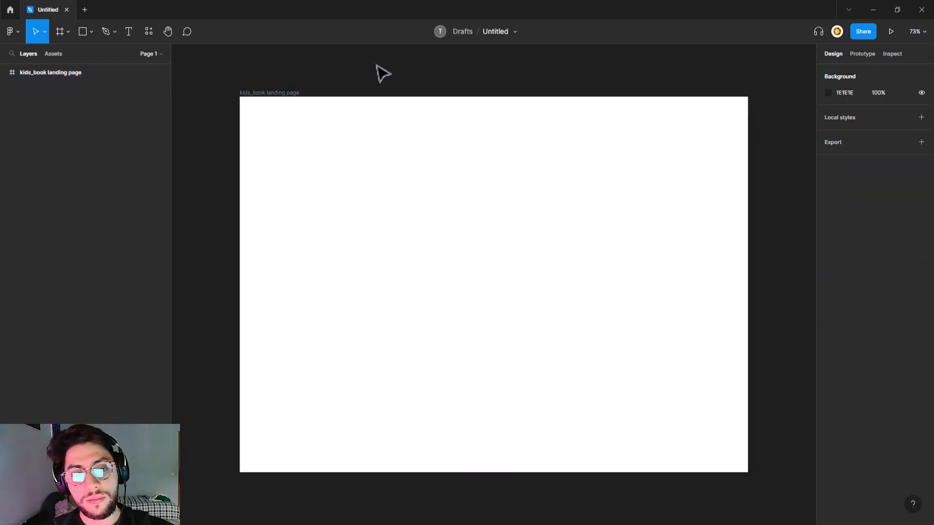
# - Switch to Discord and check the newbies-197 channel for the upscaling job of illustration #2
pyautogui.click(334, 520)
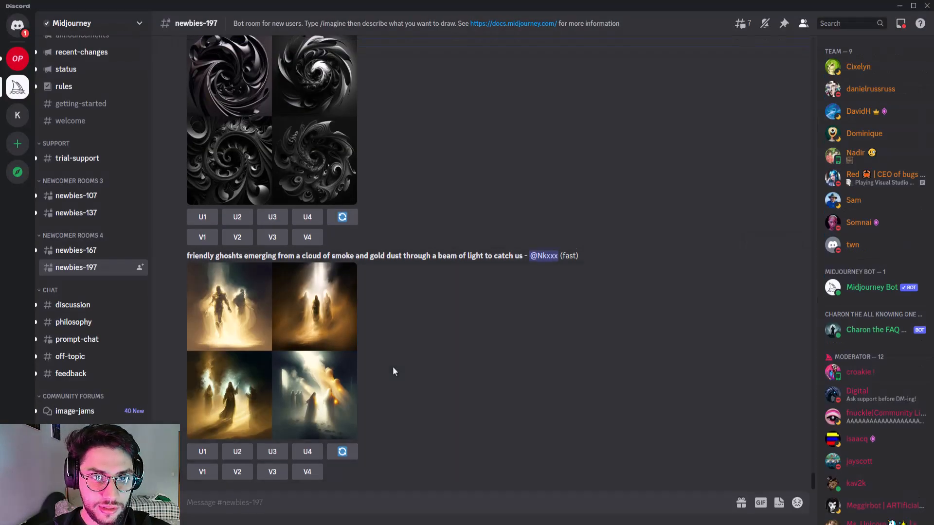
pyautogui.scroll(8, 386, 379)
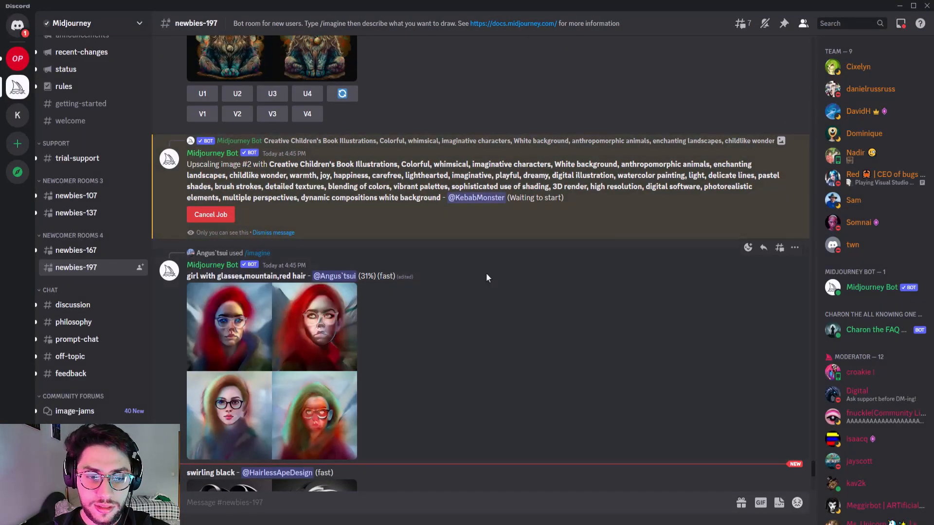
pyautogui.scroll(-5, 472, 284)
pyautogui.scroll(-4, 459, 292)
pyautogui.scroll(13, 457, 301)
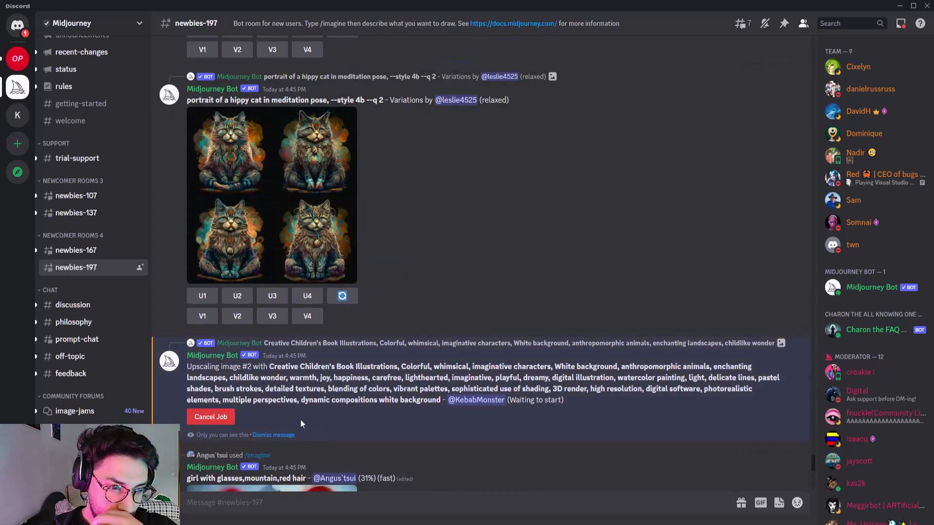
pyautogui.scroll(-10, 352, 390)
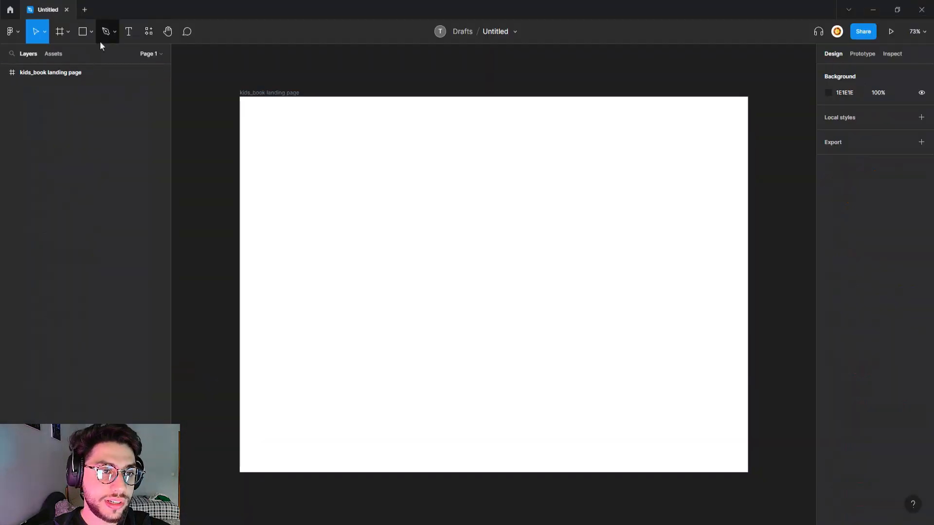
# - Switch to Figma, add the text "home" near the landing page frame's upper edge, and apply auto layout to it
pyautogui.click(129, 31)
pyautogui.click(357, 155)
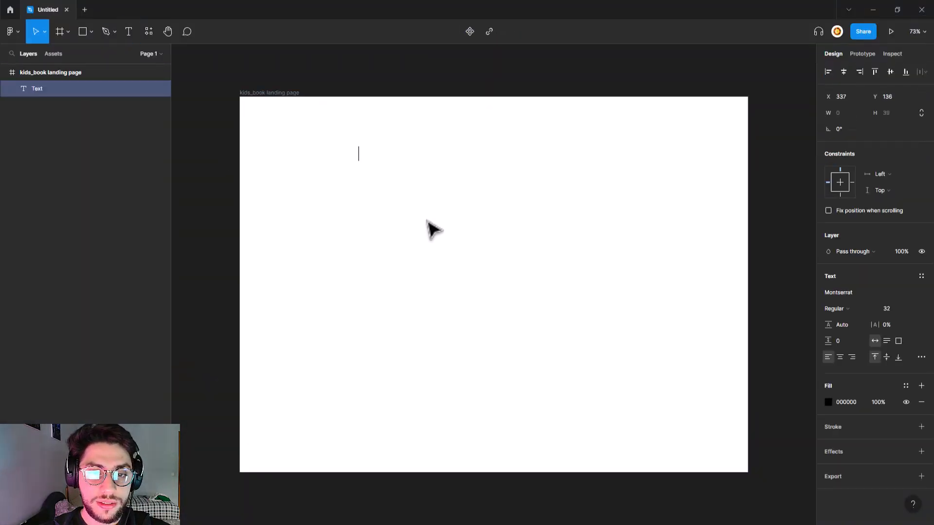
pyautogui.write('home')
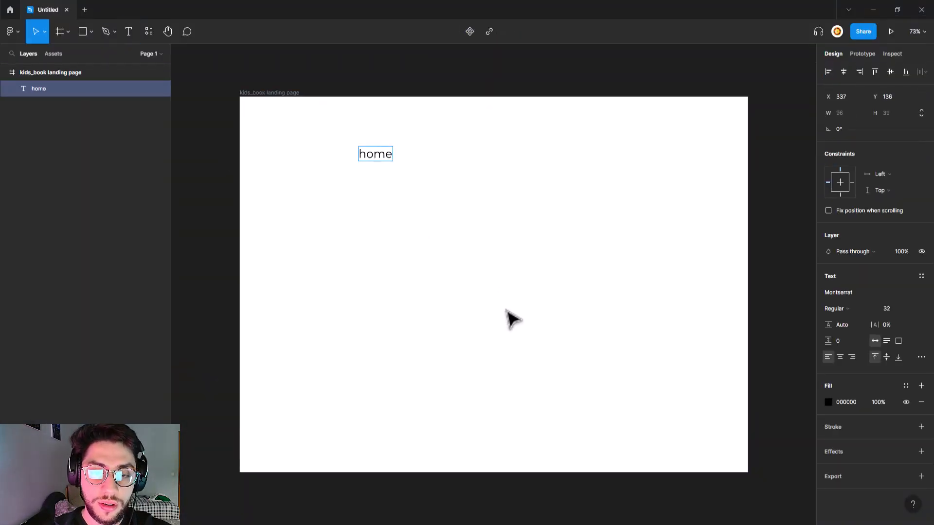
pyautogui.press('Escape')
pyautogui.rightClick(373, 150)
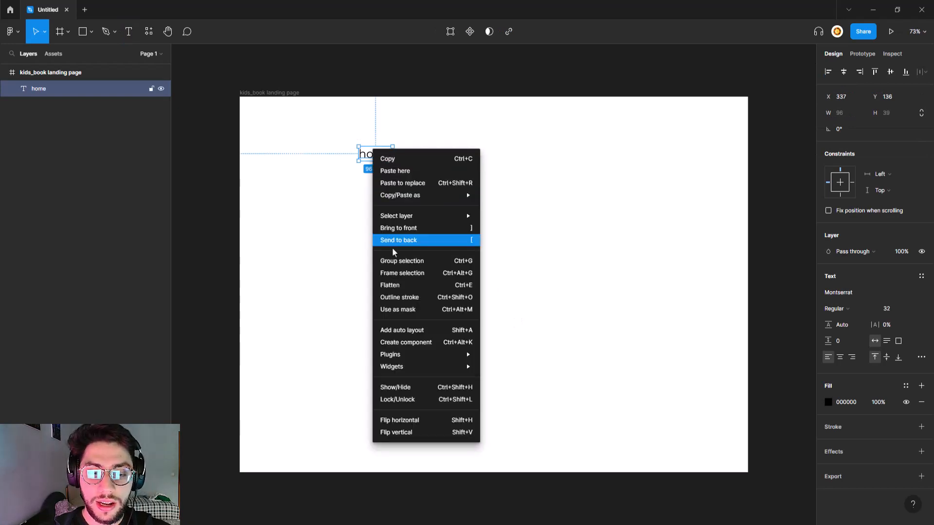
pyautogui.click(421, 335)
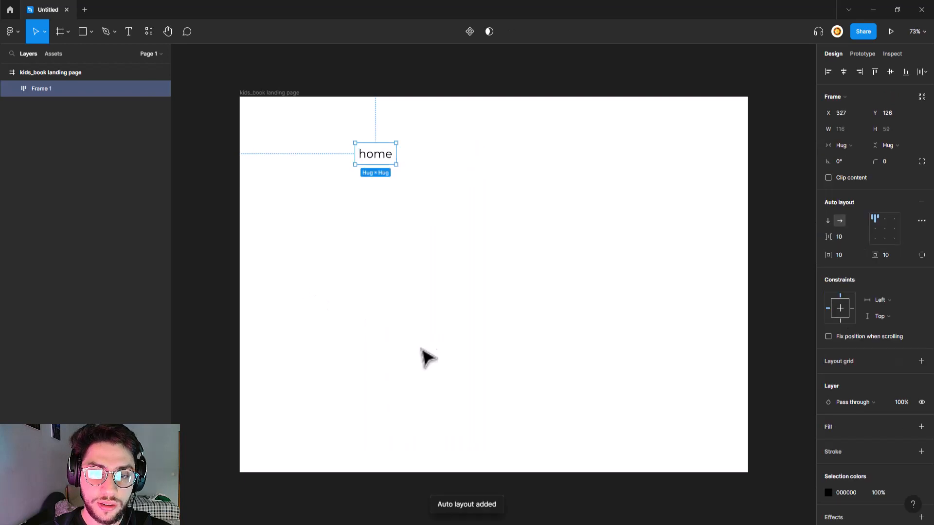
# - Duplicate the "home" text three times inside its auto layout frame to form a row of four items
pyautogui.doubleClick(385, 167)
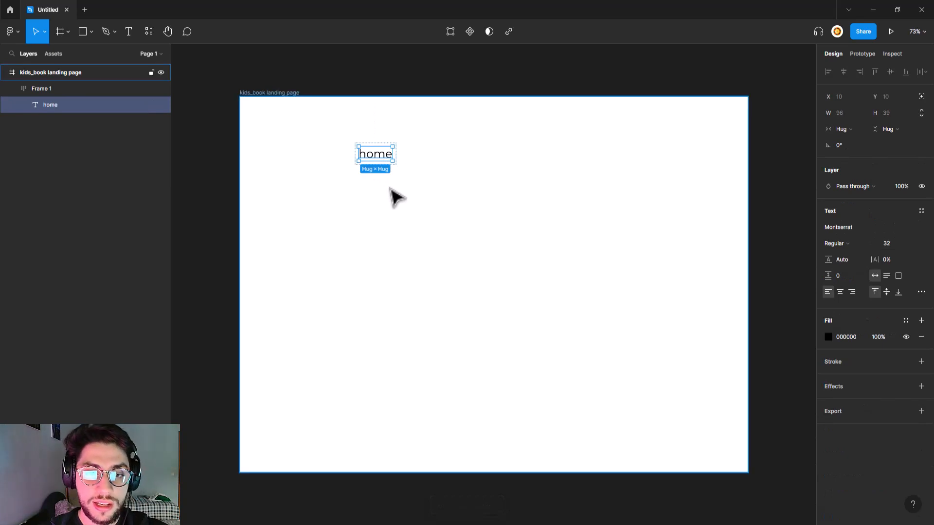
pyautogui.hotkey('ctrl', 'd')
pyautogui.hotkey('ctrl', 'd')
pyautogui.hotkey('ctrl', 'd')
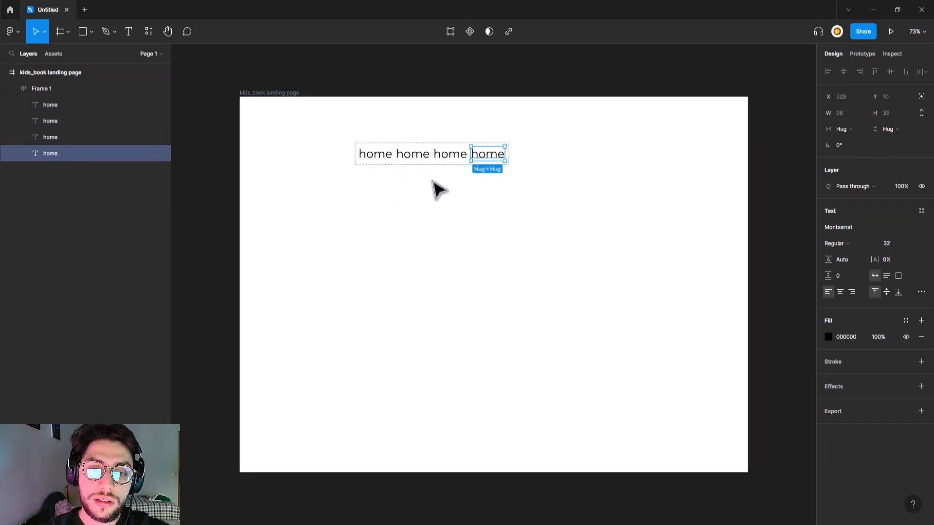
# - Set the spacing between the items of the navigation auto layout frame to 24
pyautogui.click(403, 164)
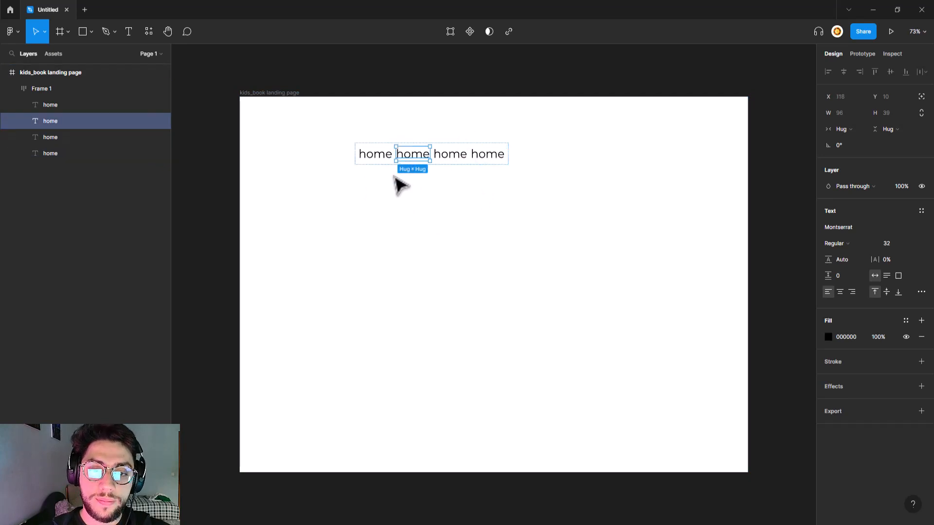
pyautogui.click(393, 176)
pyautogui.click(408, 162)
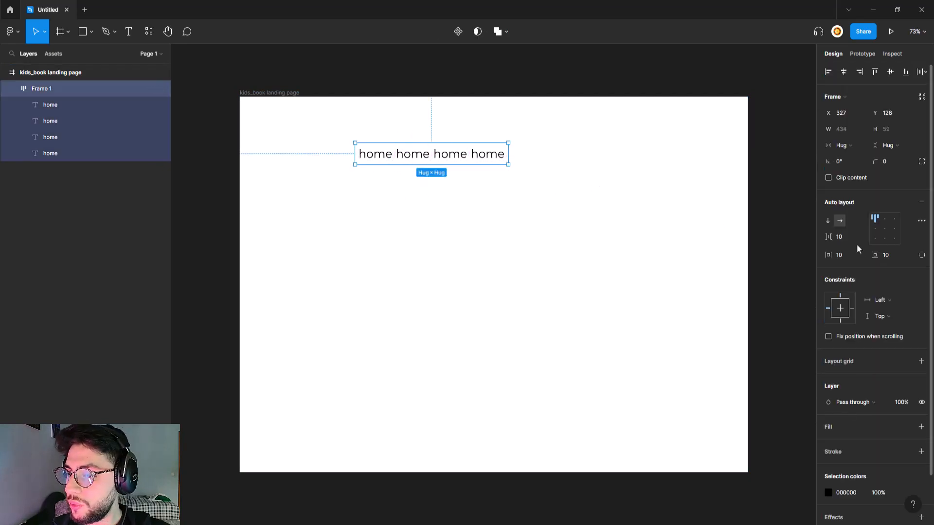
pyautogui.moveTo(829, 238); pyautogui.dragTo(845, 239)
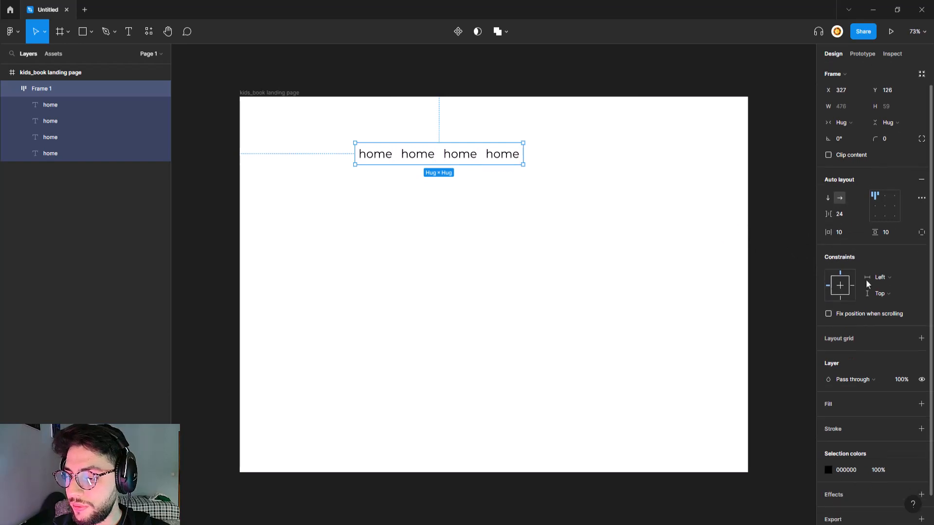
pyautogui.scroll(-2, 867, 280)
pyautogui.scroll(2, 876, 280)
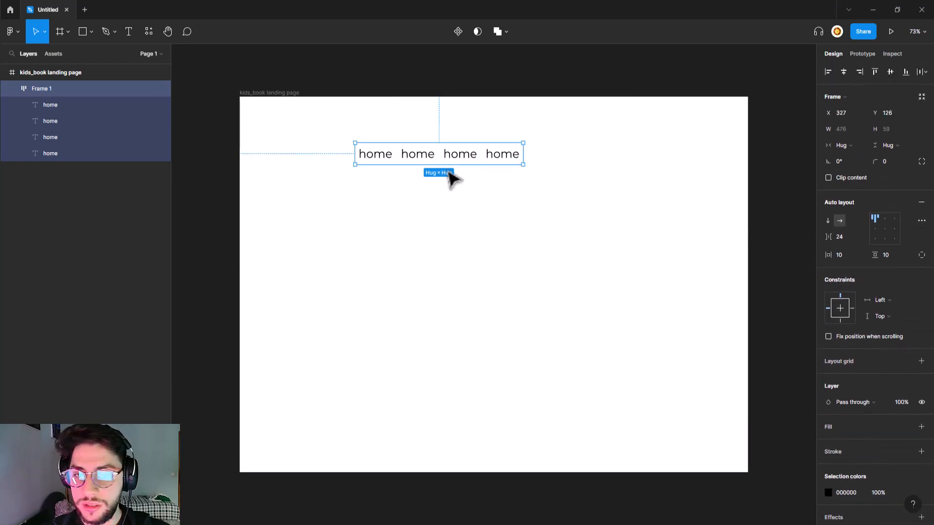
# - Set the font weight of all four "home" texts in the navigation row to Light
pyautogui.click(459, 160)
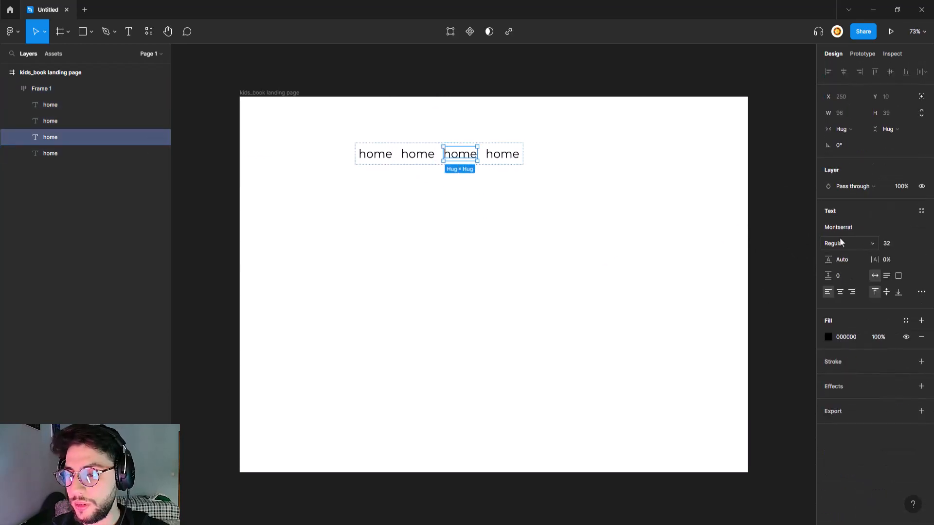
pyautogui.scroll(1, 573, 213)
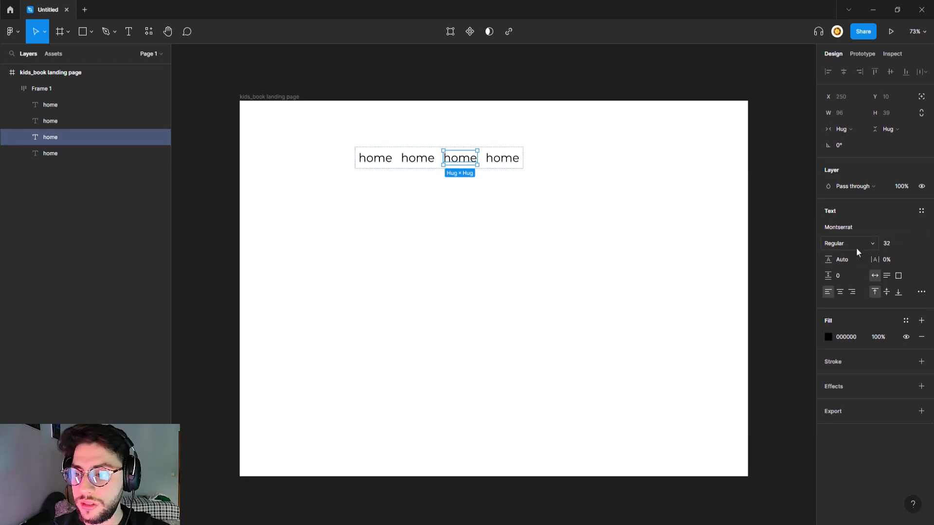
pyautogui.click(857, 247)
pyautogui.click(647, 224)
pyautogui.click(512, 161)
pyautogui.click(590, 195)
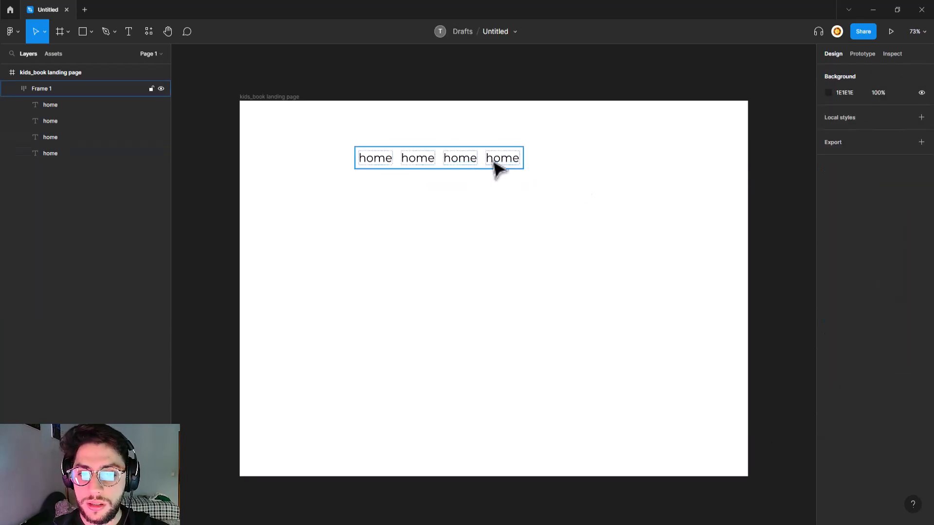
pyautogui.moveTo(499, 168); pyautogui.dragTo(360, 161)
pyautogui.click(866, 249)
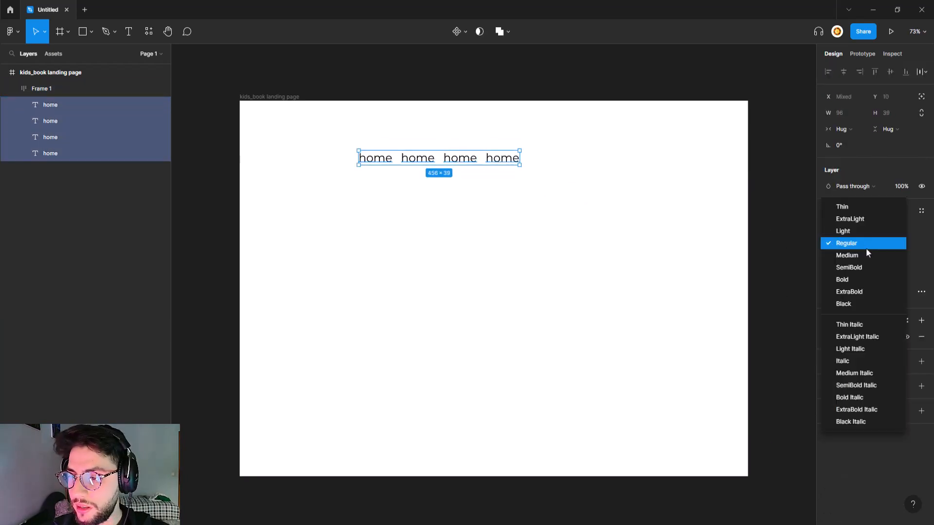
pyautogui.click(849, 231)
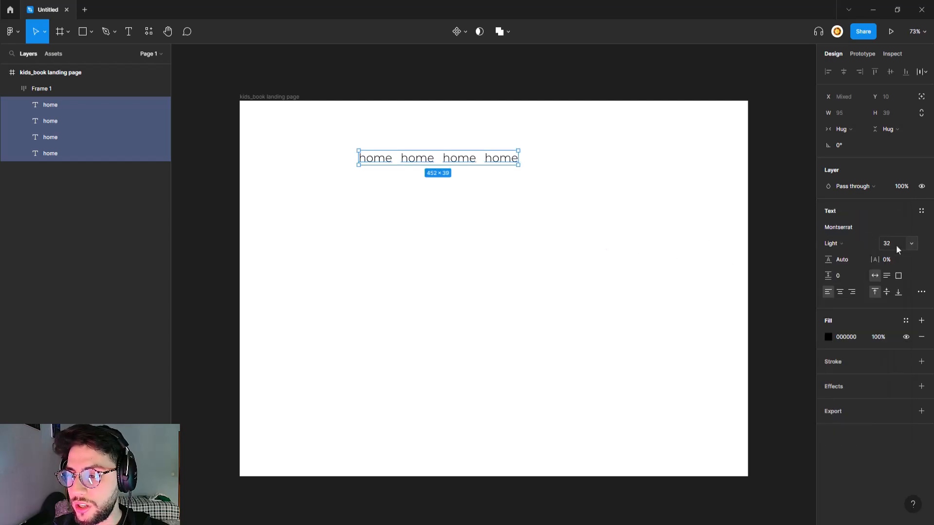
# - Change the four texts in the navigation row to "Home", "About", "Books" and "Contacts"
pyautogui.doubleClick(383, 164)
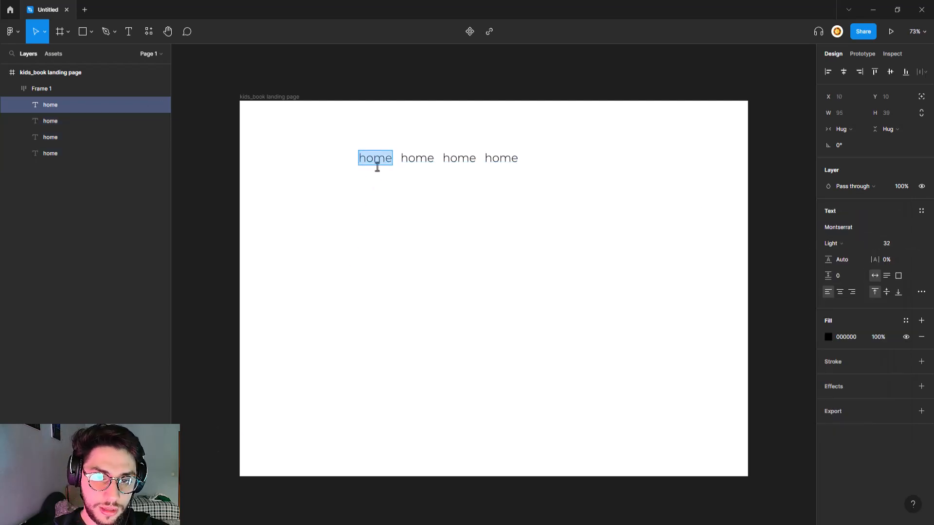
pyautogui.write('Home')
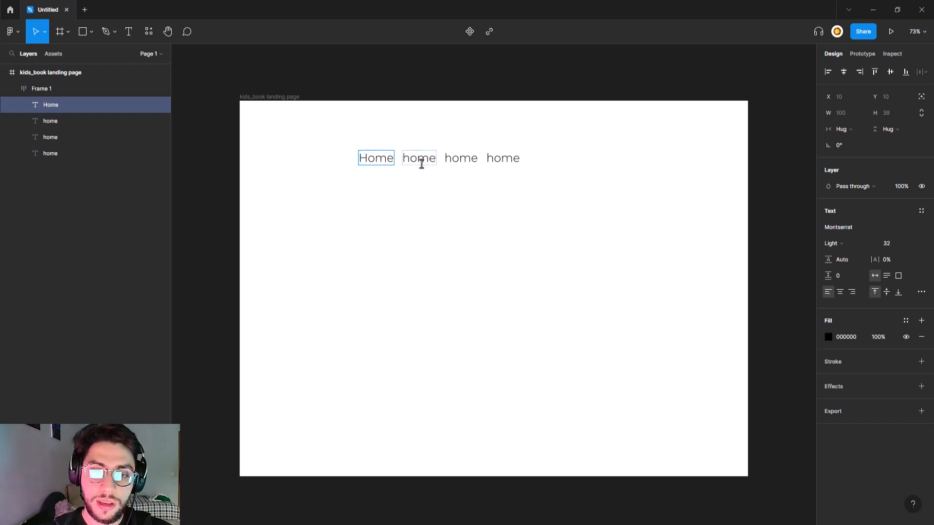
pyautogui.doubleClick(421, 162)
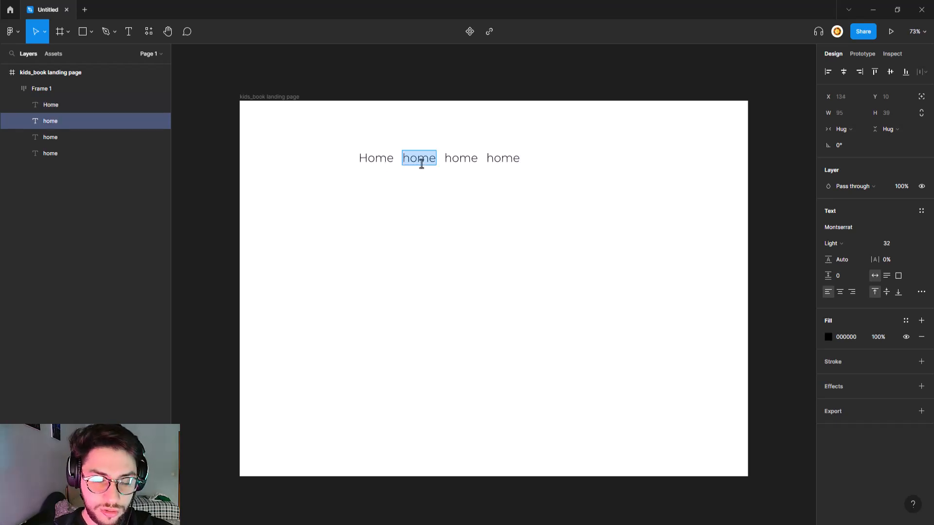
pyautogui.write('About')
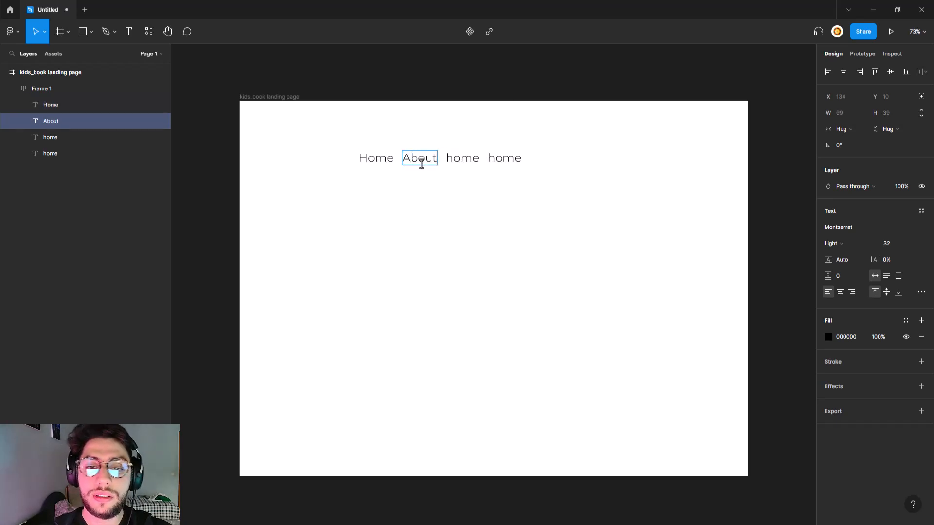
pyautogui.doubleClick(456, 159)
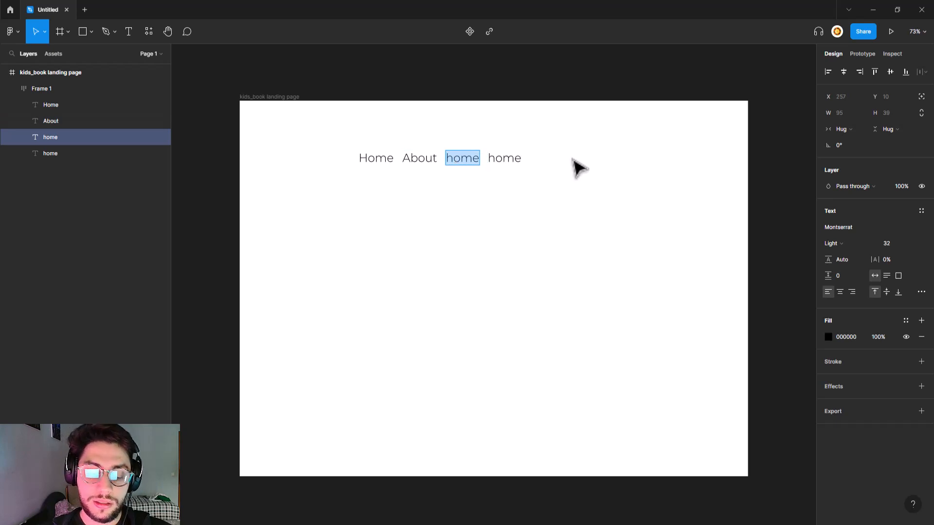
pyautogui.write('S')
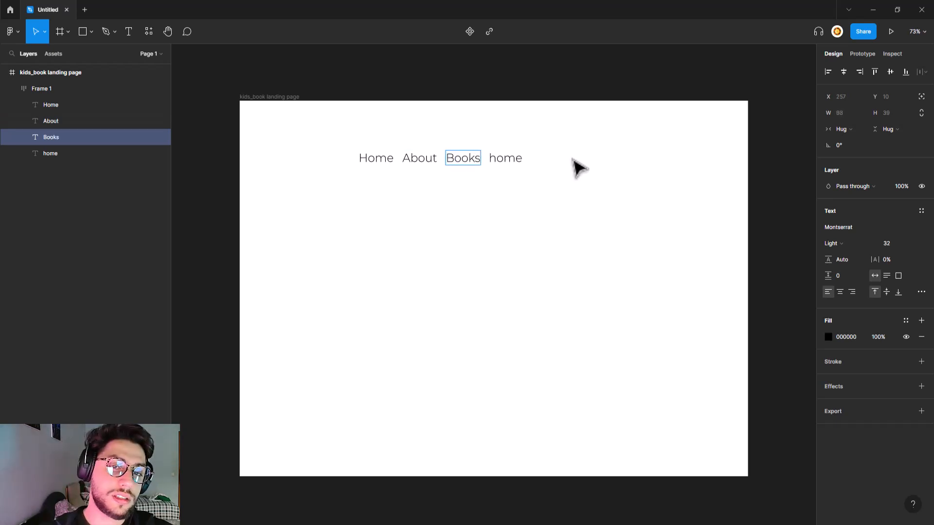
pyautogui.click(499, 165)
pyautogui.write('Contacts')
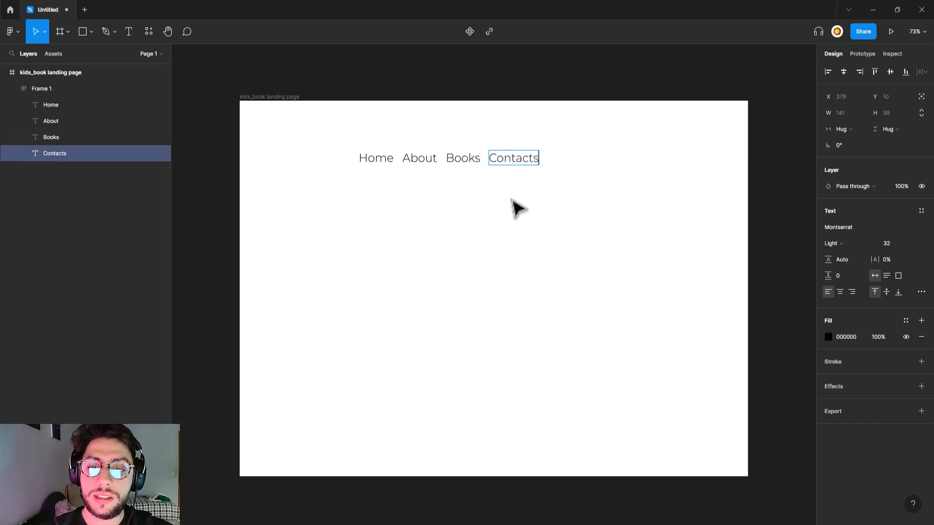
pyautogui.click(678, 242)
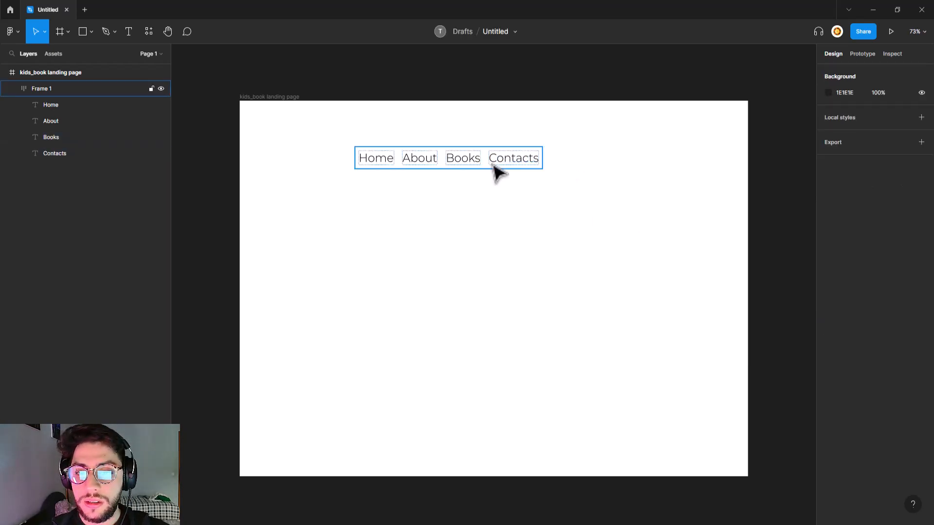
# - Set the font size of the four navigation texts to 16
pyautogui.click(495, 164)
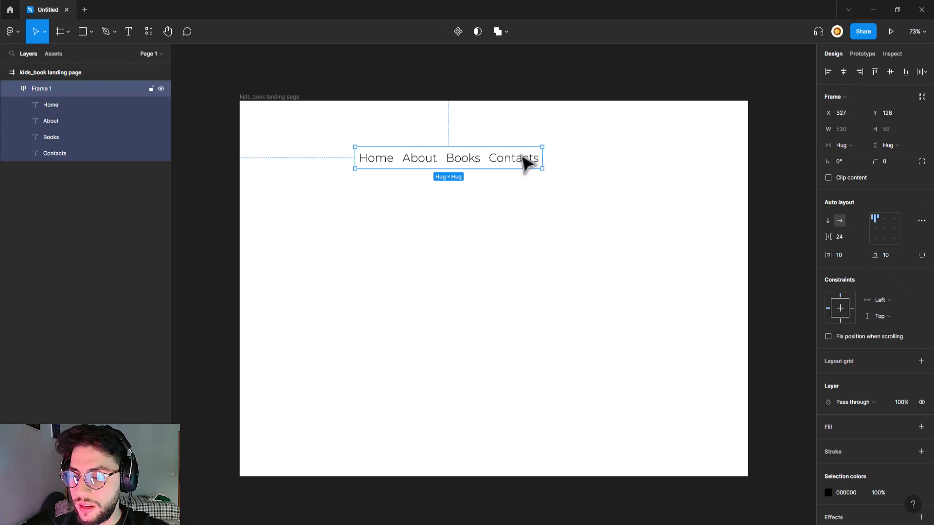
pyautogui.click(466, 163)
pyautogui.click(421, 162)
pyautogui.click(357, 163)
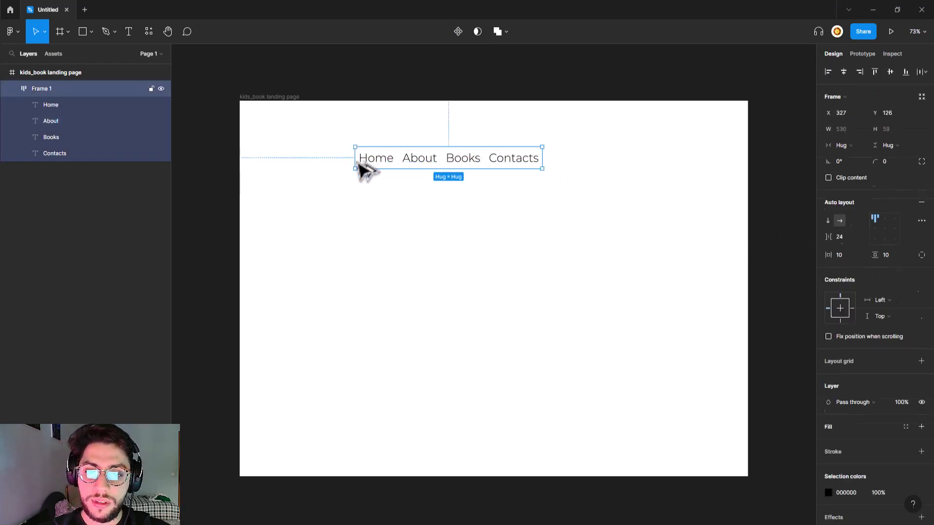
pyautogui.doubleClick(525, 162)
pyautogui.keyDown('shift'); pyautogui.click(459, 162); pyautogui.keyUp('shift')
pyautogui.keyDown('shift'); pyautogui.click(421, 163); pyautogui.keyUp('shift')
pyautogui.keyDown('shift'); pyautogui.click(383, 164); pyautogui.keyUp('shift')
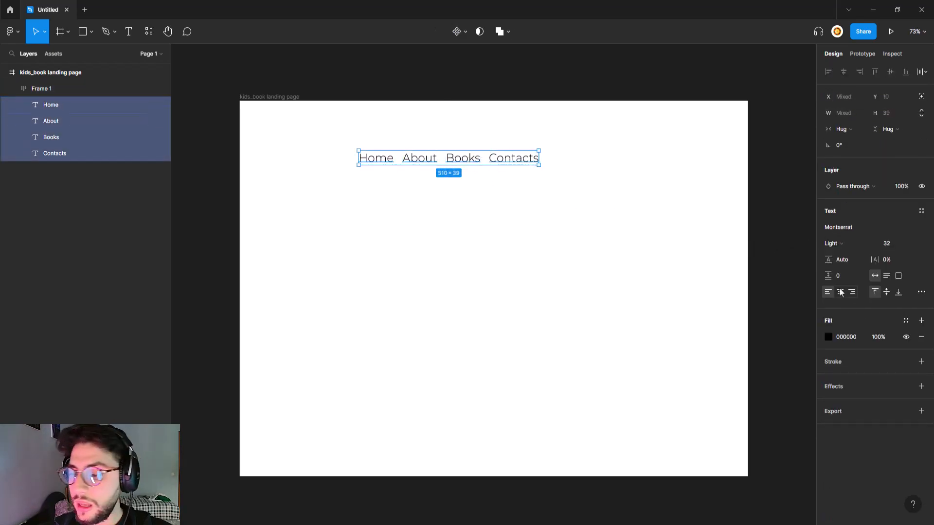
pyautogui.click(892, 250)
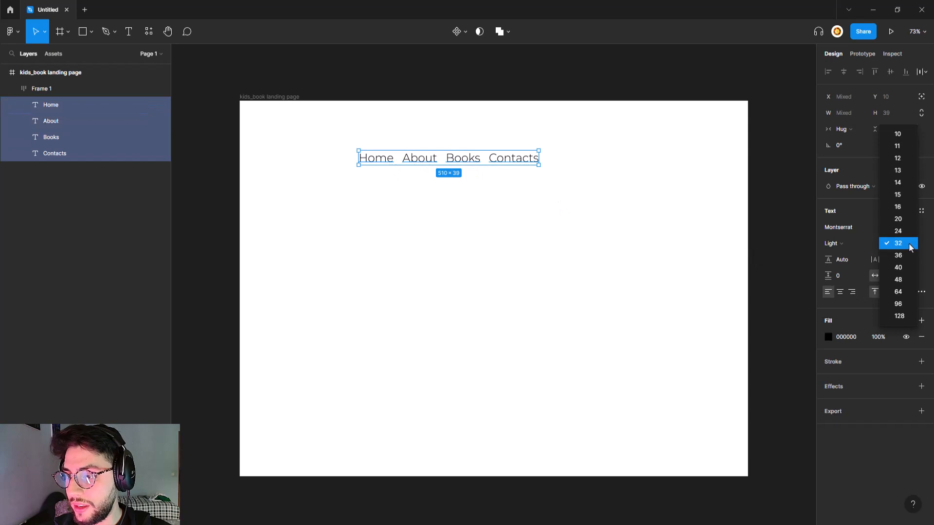
pyautogui.click(898, 207)
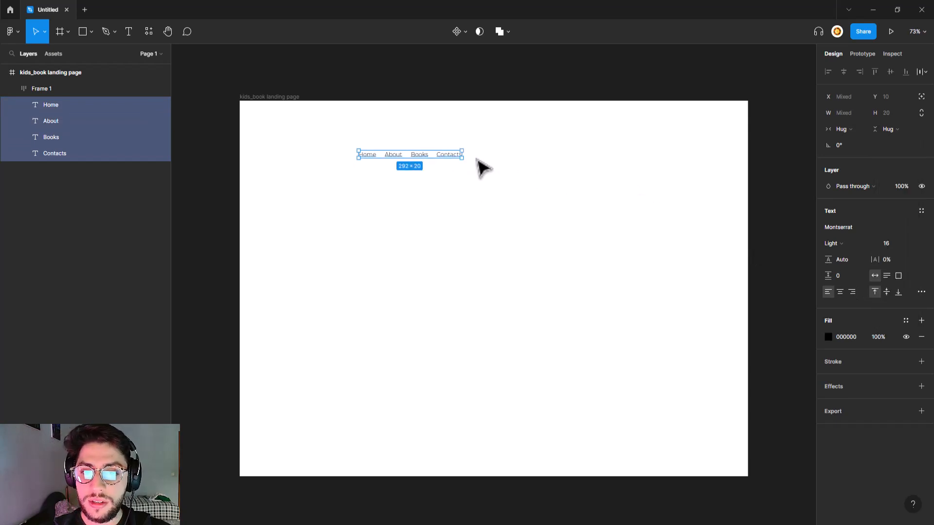
# - Try to move the four navigation texts out of their auto layout frame towards the page's upper edge and set their font size to 20
pyautogui.moveTo(420, 156); pyautogui.dragTo(517, 134)
pyautogui.click(897, 351)
pyautogui.click(897, 363)
pyautogui.click(571, 195)
pyautogui.click(512, 126)
pyautogui.click(592, 141)
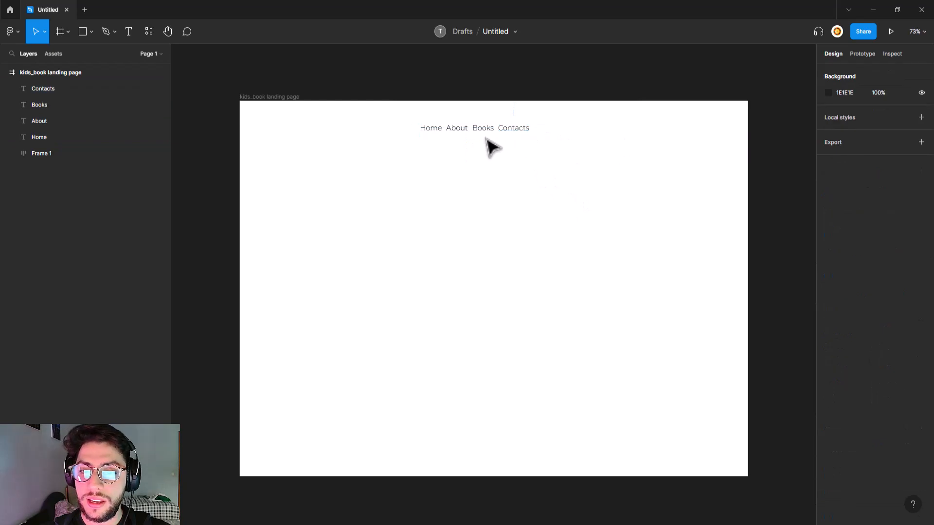
pyautogui.click(487, 130)
pyautogui.click(501, 142)
pyautogui.click(513, 128)
pyautogui.keyDown('shift'); pyautogui.click(483, 129); pyautogui.keyUp('shift')
pyautogui.keyDown('shift'); pyautogui.click(457, 129); pyautogui.keyUp('shift')
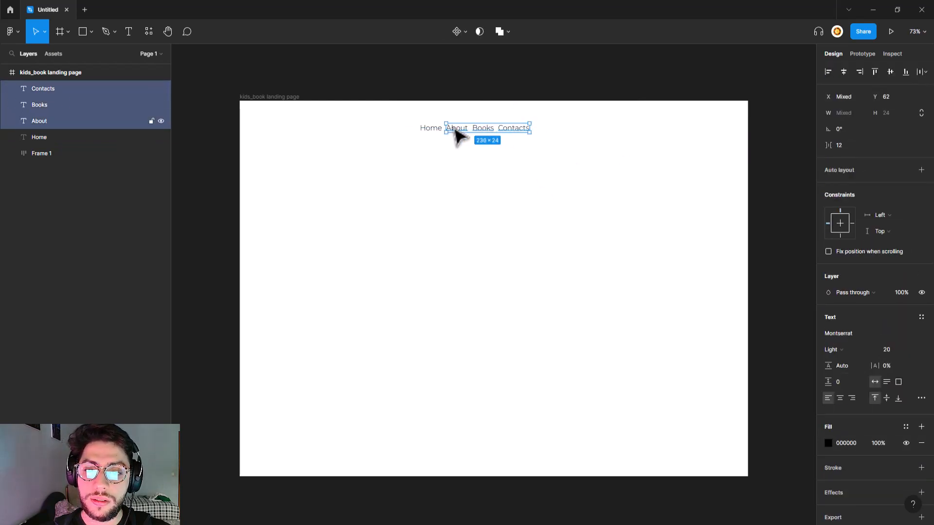
pyautogui.keyDown('shift'); pyautogui.click(431, 129); pyautogui.keyUp('shift')
pyautogui.click(458, 181)
# - Undo the font size change and the move of the navigation texts out of their auto layout frame
pyautogui.hotkey('ctrl', 'z')
pyautogui.hotkey('ctrl', 'z')
pyautogui.hotkey('ctrl', 'z')
pyautogui.hotkey('ctrl', 'z')
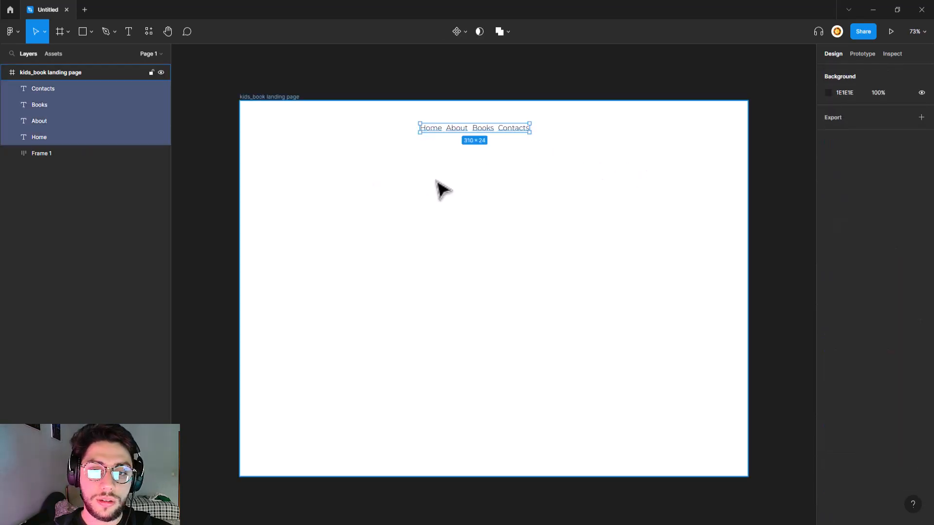
pyautogui.hotkey('ctrl', 'z')
pyautogui.hotkey('ctrl', 'z')
pyautogui.hotkey('ctrl', 'z')
pyautogui.hotkey('ctrl', 'z')
pyautogui.hotkey('ctrl', 'z')
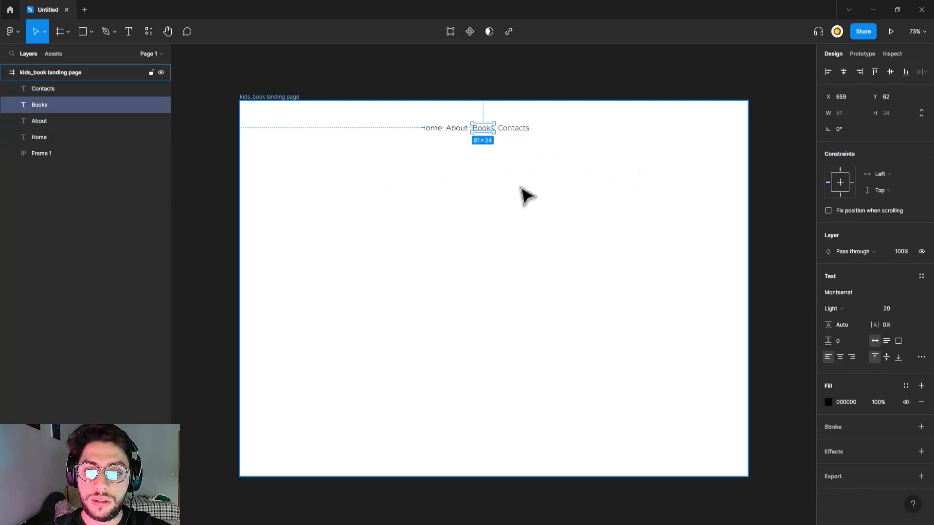
pyautogui.hotkey('ctrl', 'z')
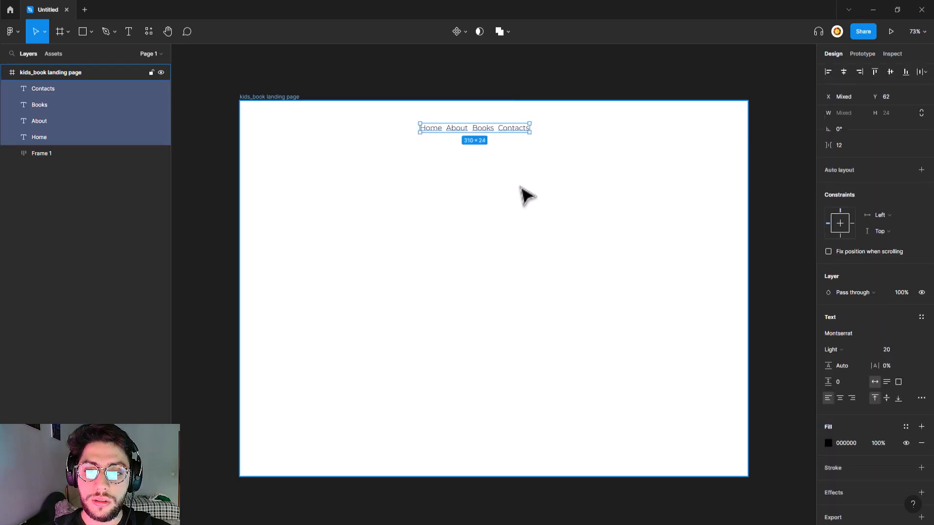
pyautogui.click(492, 135)
pyautogui.click(508, 132)
pyautogui.click(531, 173)
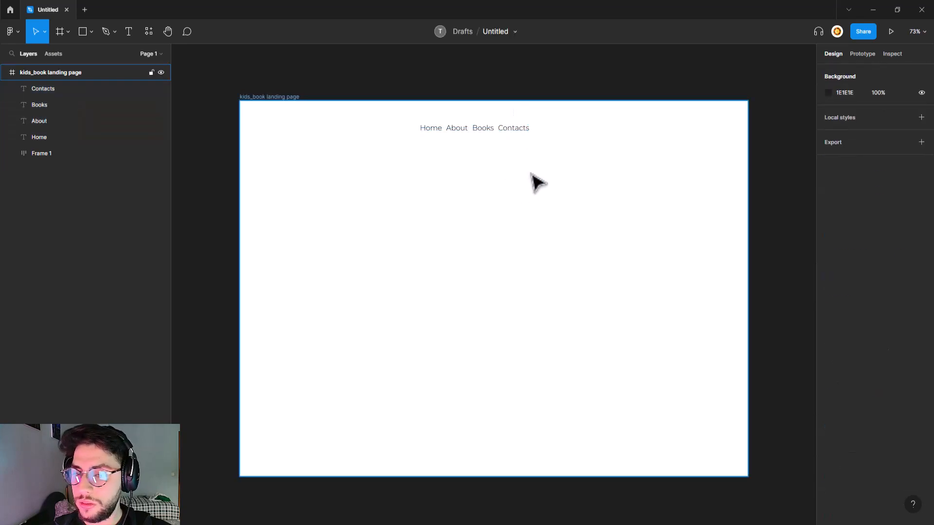
pyautogui.hotkey('ctrl', 'z')
pyautogui.hotkey('ctrl', 'z')
pyautogui.hotkey('ctrl', 'z')
pyautogui.hotkey('ctrl', 'z')
pyautogui.click(531, 177)
pyautogui.click(528, 129)
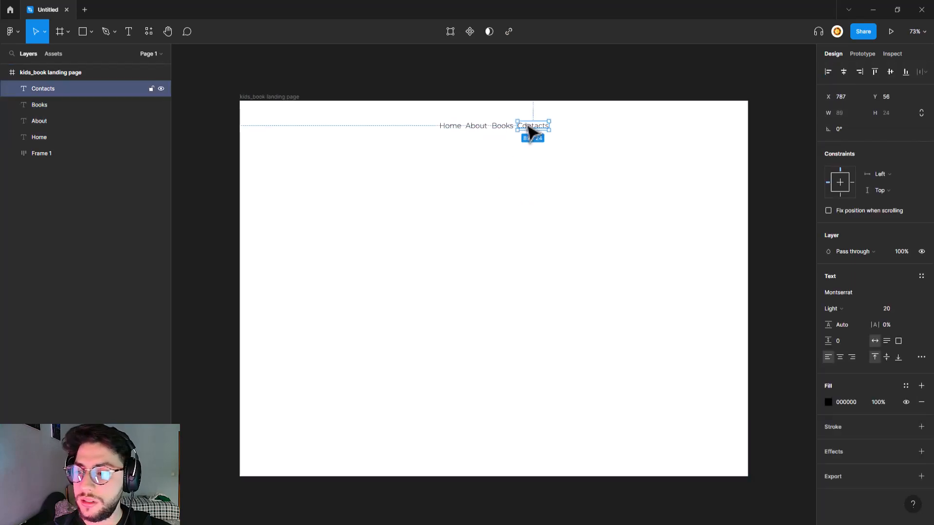
pyautogui.click(535, 160)
pyautogui.hotkey('ctrl', 'z')
pyautogui.hotkey('ctrl', 'z')
pyautogui.hotkey('ctrl', 'z')
pyautogui.hotkey('ctrl', 'z')
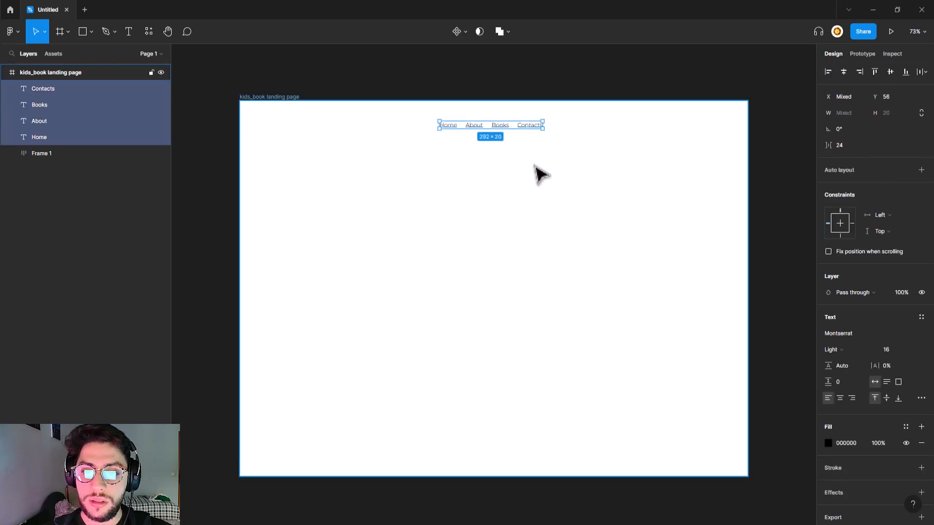
pyautogui.hotkey('ctrl', 'z')
# - Move the whole navigation frame near the landing page's upper edge, at about Y 35, and center it horizontally on the page
pyautogui.click(480, 173)
pyautogui.click(447, 160)
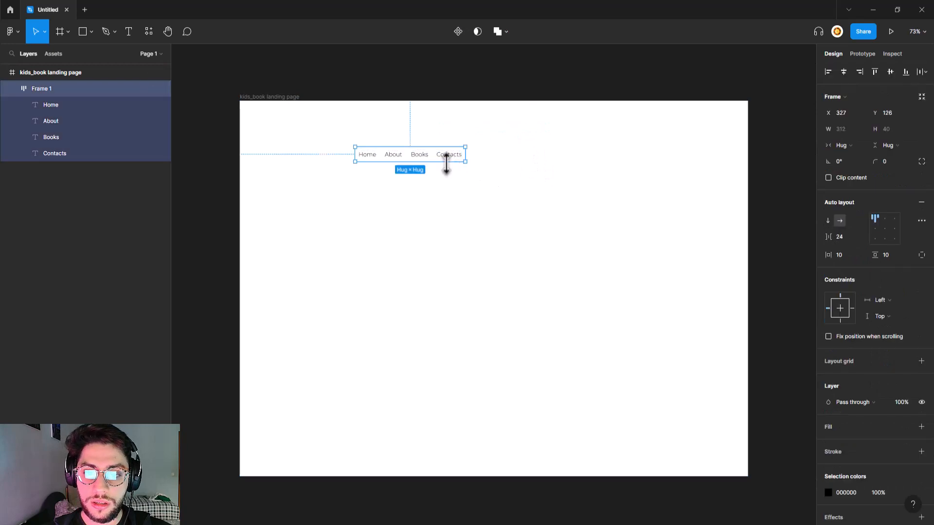
pyautogui.moveTo(455, 163); pyautogui.dragTo(530, 129)
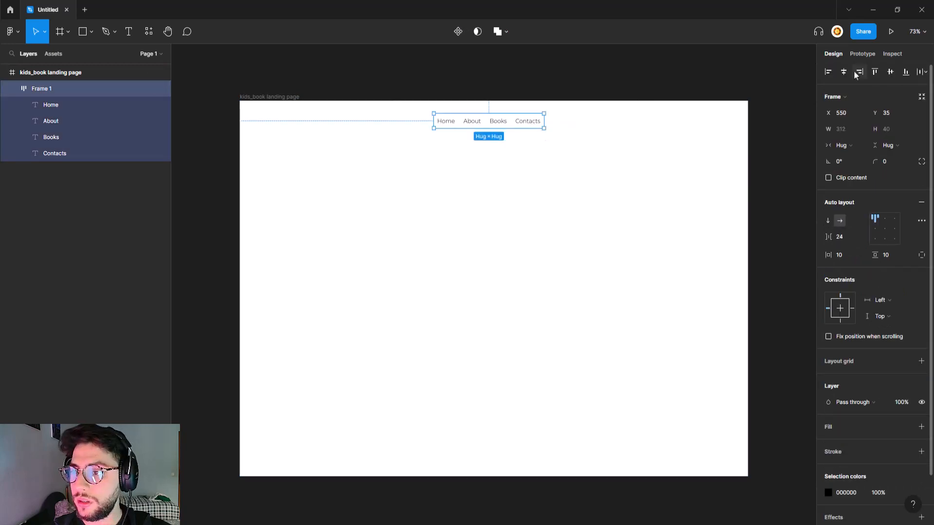
pyautogui.click(411, 176)
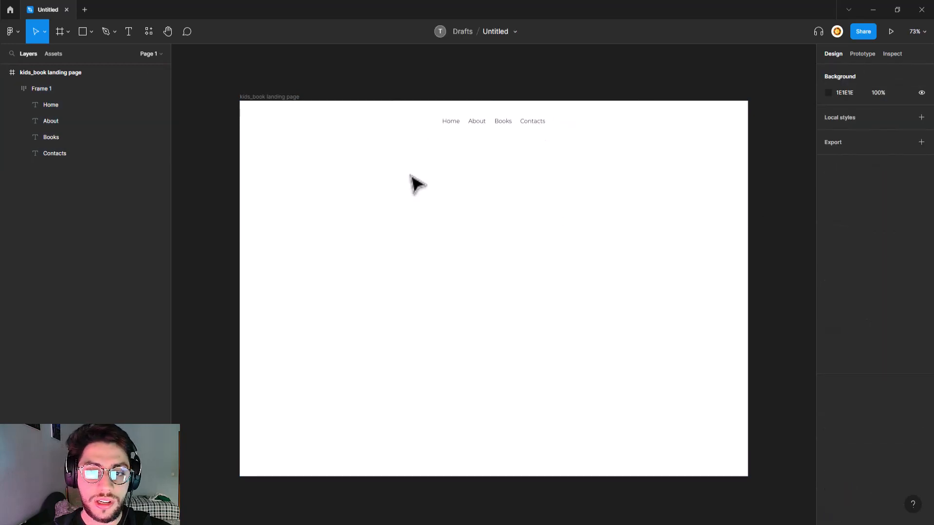
# - Try to place a copy of the "Home" text below the navigation row, and delete the copy
pyautogui.click(445, 122)
pyautogui.click(452, 124)
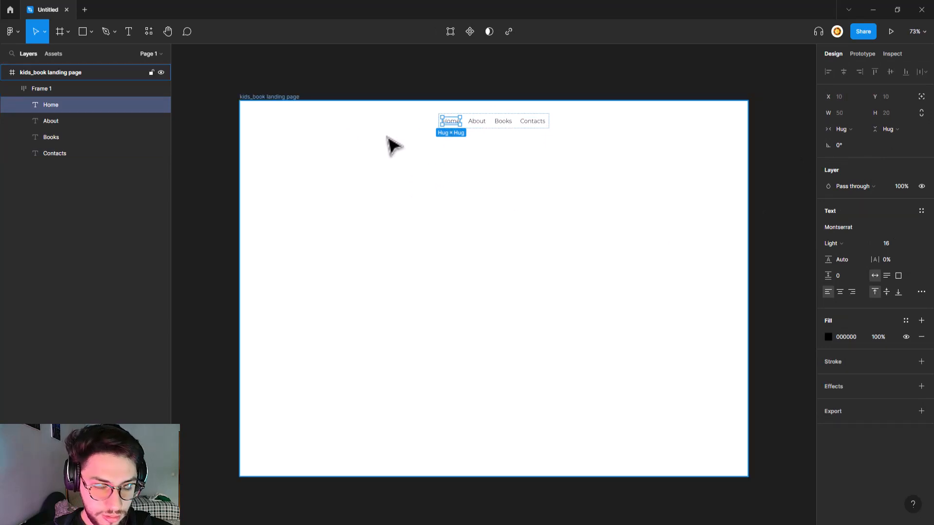
pyautogui.click(348, 140)
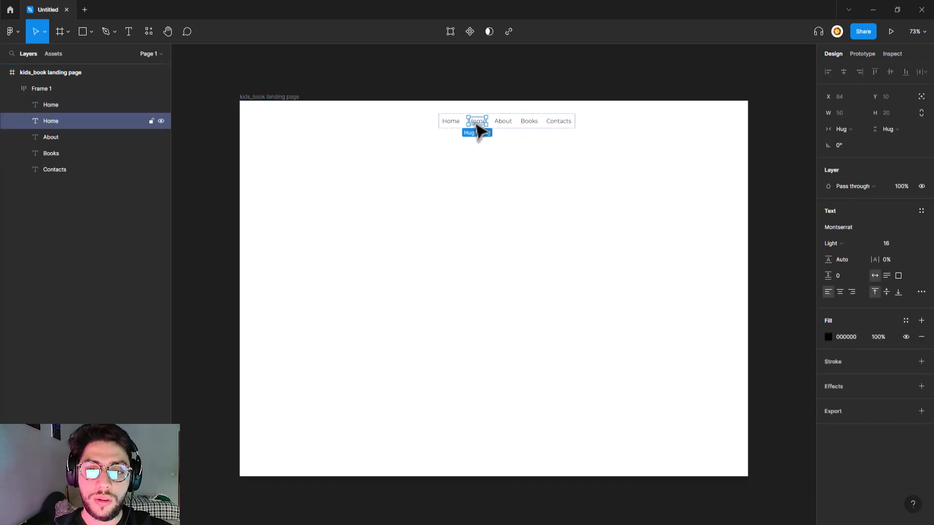
pyautogui.moveTo(479, 130); pyautogui.dragTo(327, 172)
pyautogui.press('Delete')
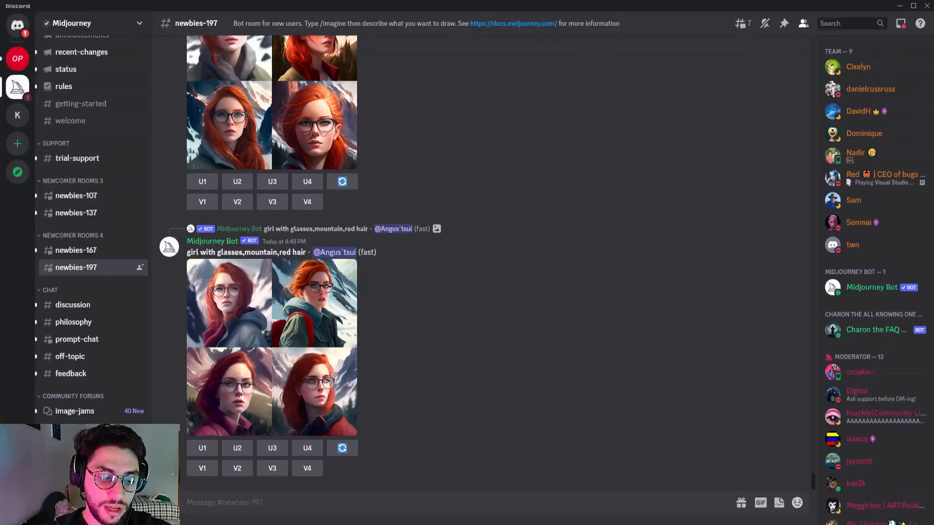
# - Switch to Discord, find the upscaled whale and girl illustration in the newbies-197 channel, and open it in the browser
pyautogui.scroll(15, 338, 379)
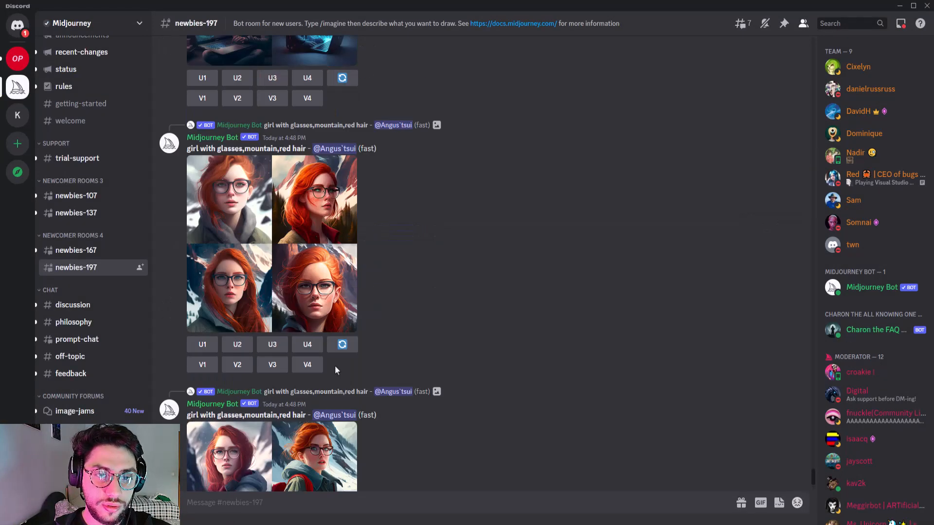
pyautogui.scroll(1, 288, 268)
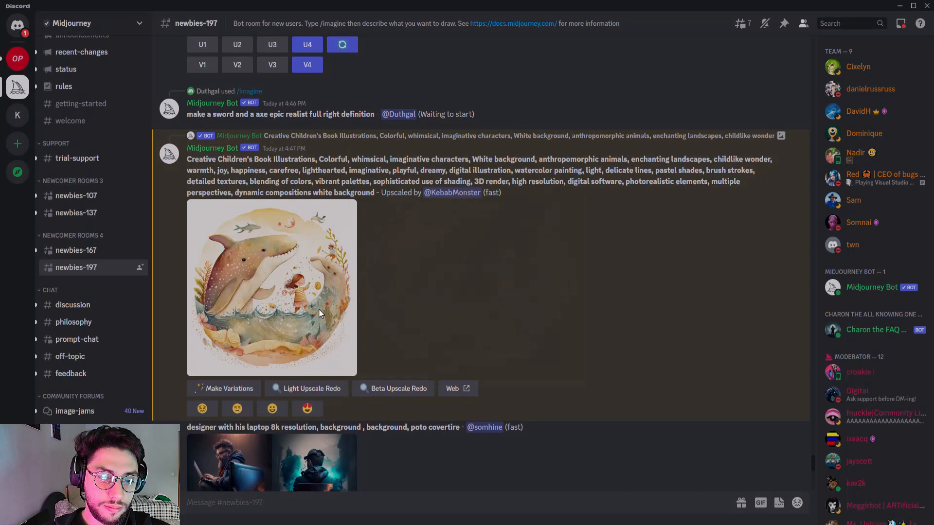
pyautogui.click(320, 312)
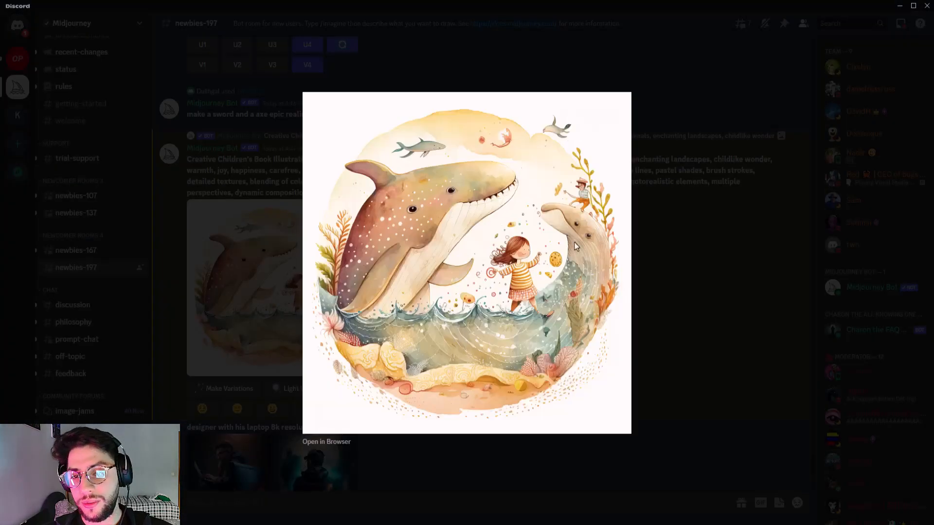
pyautogui.click(343, 445)
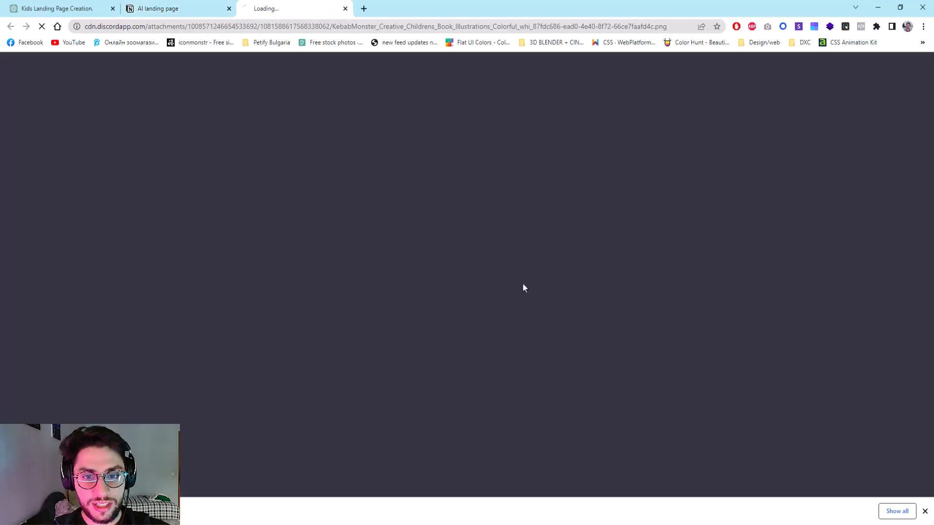
# - Save the full-size whale illustration to the Desktop as a PNG image named "header_ima"
pyautogui.click(462, 235)
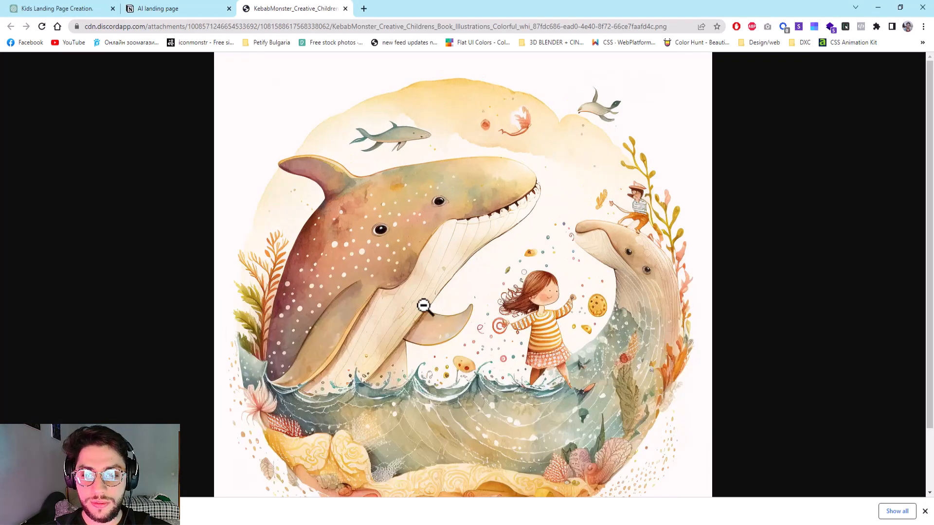
pyautogui.rightClick(462, 235)
pyautogui.click(484, 255)
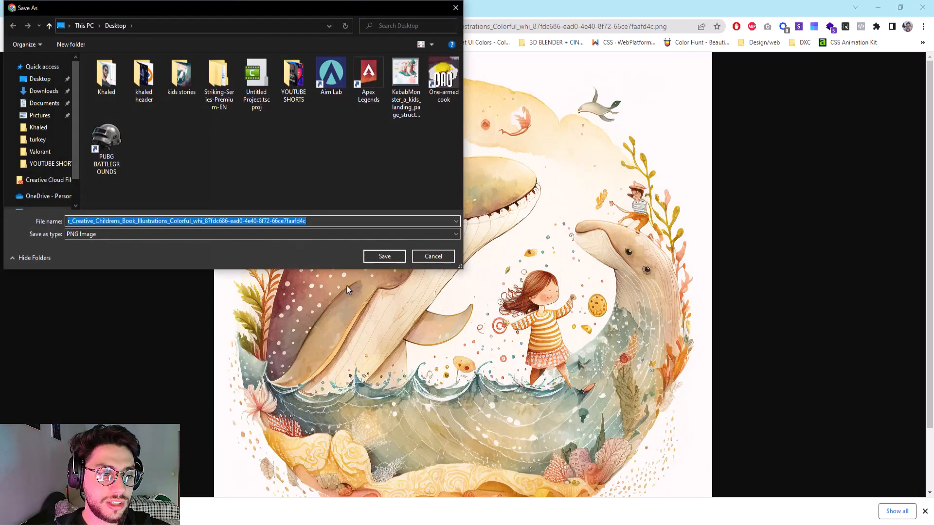
pyautogui.write('header_ima')
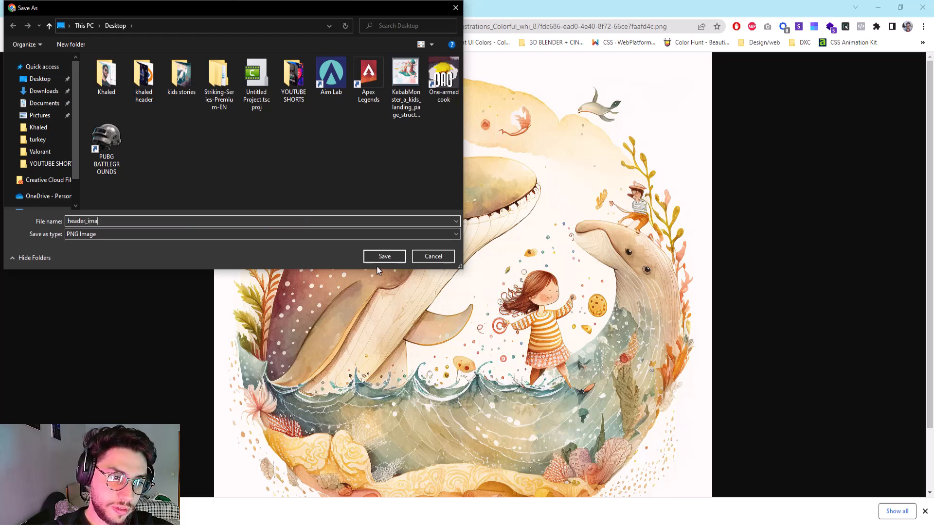
pyautogui.click(381, 257)
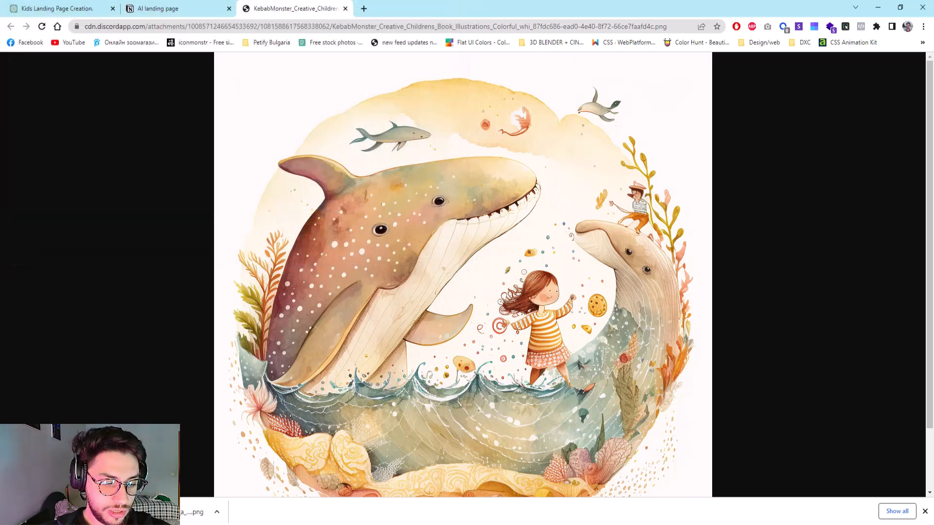
# - Switch to Figma, place the saved header image on the landing page below the navigation row, and scale it to about 675 × 675
pyautogui.hotkey('alt', 'Tab')
pyautogui.moveTo(193, 514); pyautogui.dragTo(420, 342)
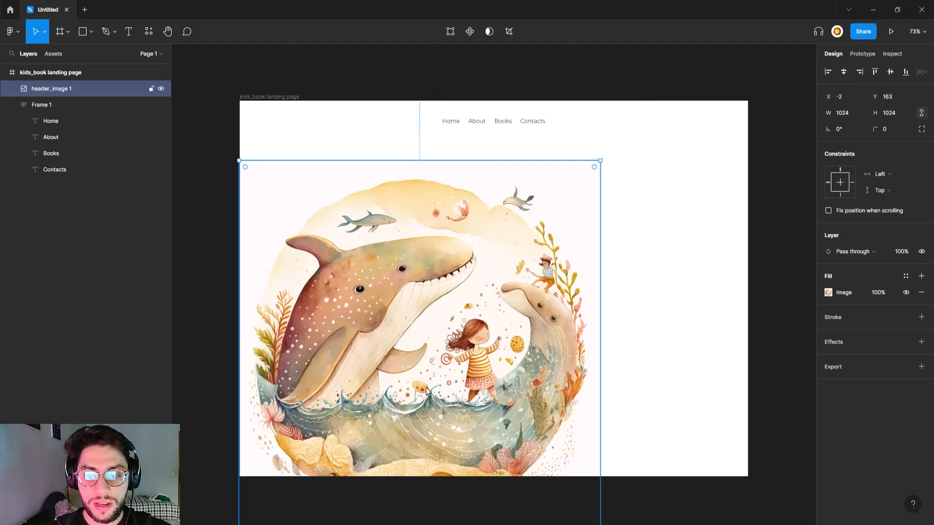
pyautogui.scroll(-2, 426, 391)
pyautogui.moveTo(583, 511); pyautogui.dragTo(470, 393)
pyautogui.moveTo(396, 316)
pyautogui.mouseDown()
pyautogui.moveTo(413, 314)
pyautogui.moveTo(399, 310)
pyautogui.mouseUp()
pyautogui.click(483, 359)
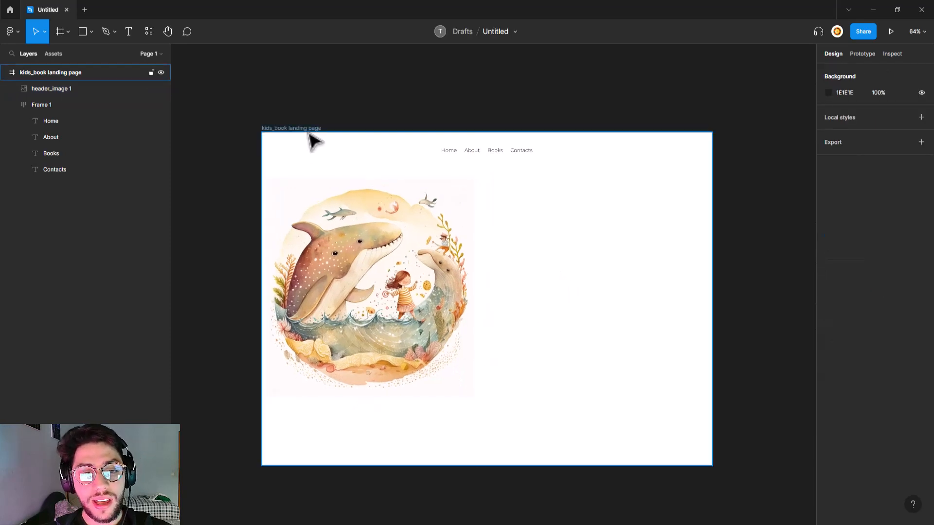
# - Fill the landing page frame with the illustration's background color FCFBF8, and move the illustration to about X 45, Y 102
pyautogui.click(326, 207)
pyautogui.click(303, 130)
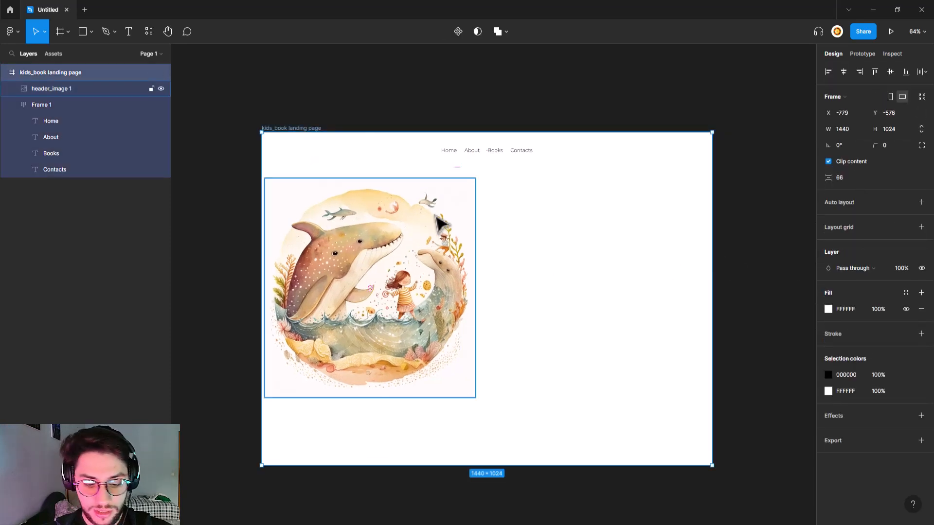
pyautogui.press('i')
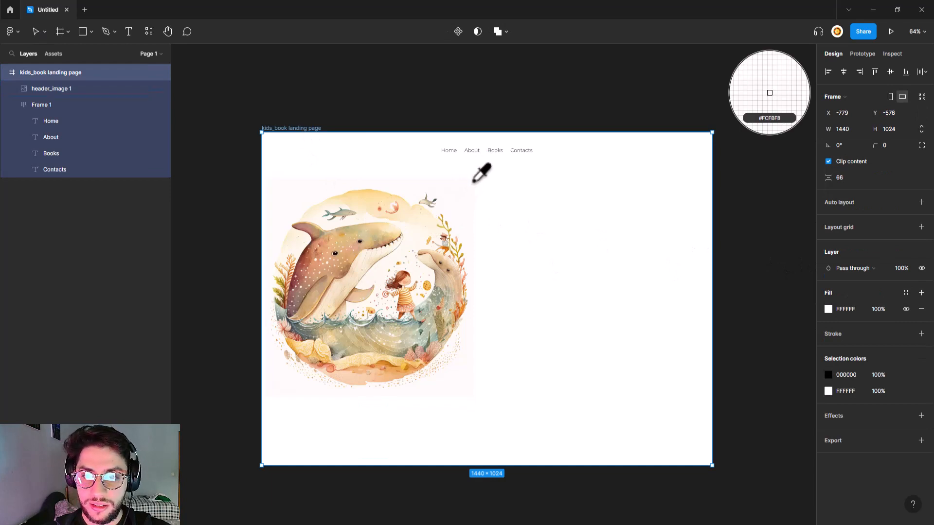
pyautogui.press('Escape')
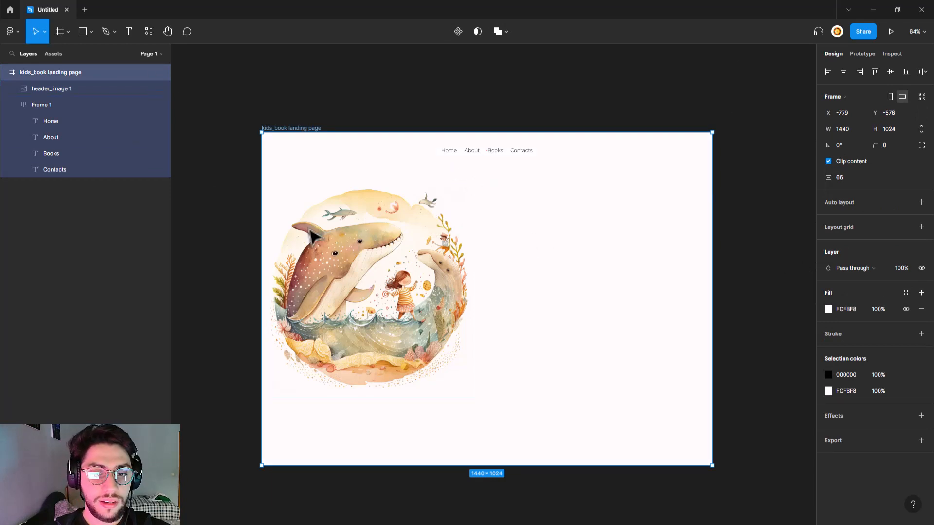
pyautogui.click(377, 251)
pyautogui.moveTo(382, 271)
pyautogui.mouseDown()
pyautogui.moveTo(494, 269)
pyautogui.moveTo(392, 264)
pyautogui.mouseUp()
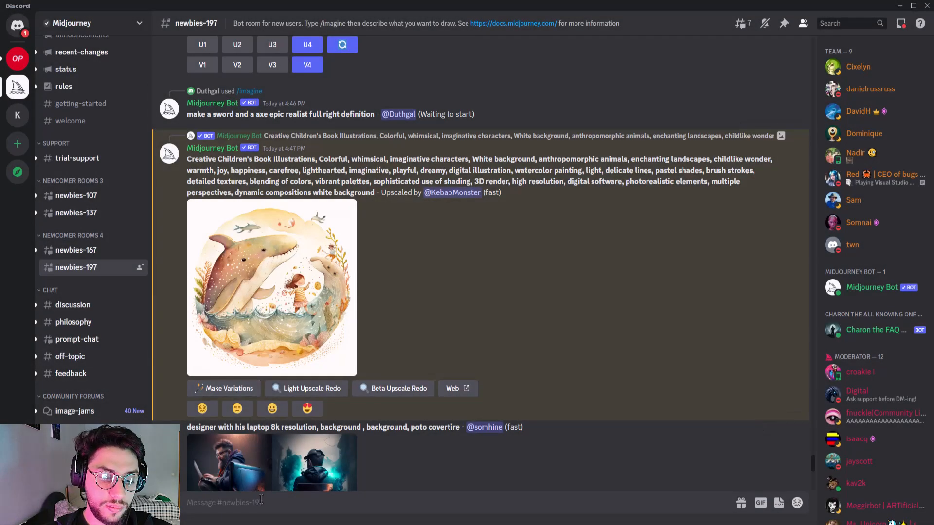
# - Switch to Discord and submit an /imagine request in newbies-197 with the prompt "kids book logo"
pyautogui.write('/ima')
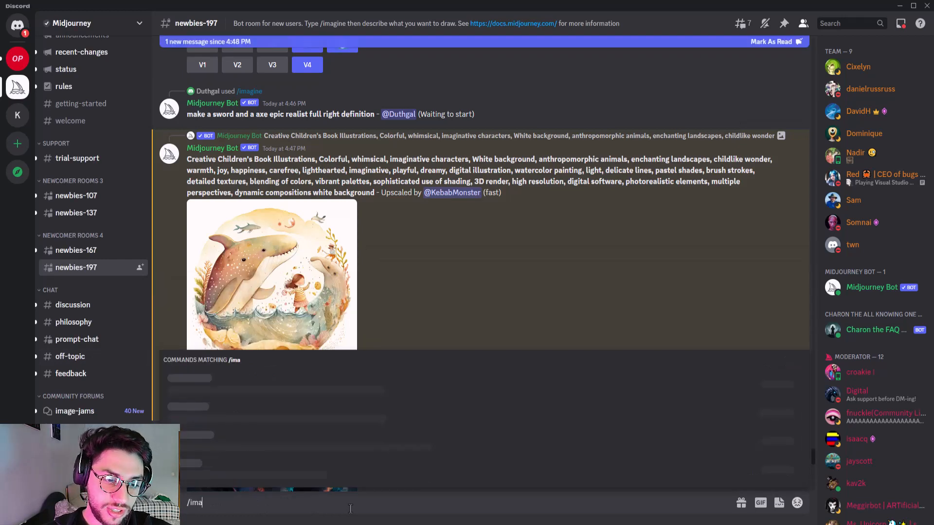
pyautogui.press('Tab')
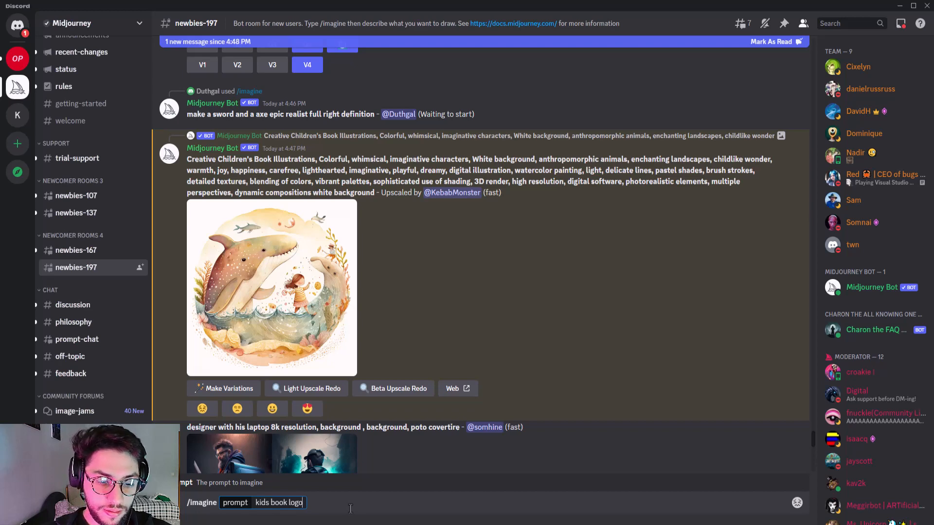
pyautogui.press('Return')
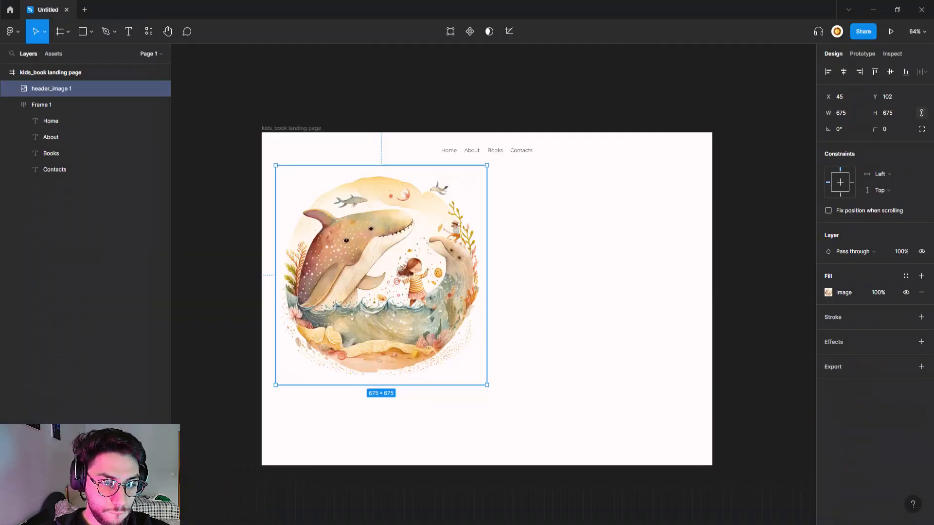
# - Switch back to Figma and shift the whale illustration slightly lower beneath the navigation row
pyautogui.click(567, 342)
pyautogui.moveTo(582, 321); pyautogui.dragTo(548, 315)
pyautogui.click(371, 265)
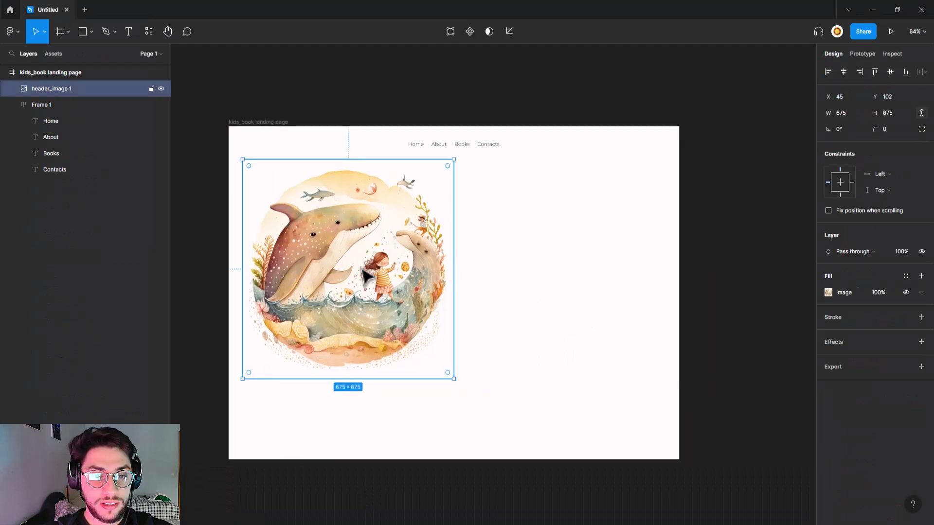
pyautogui.moveTo(371, 265); pyautogui.dragTo(371, 272)
pyautogui.click(488, 147)
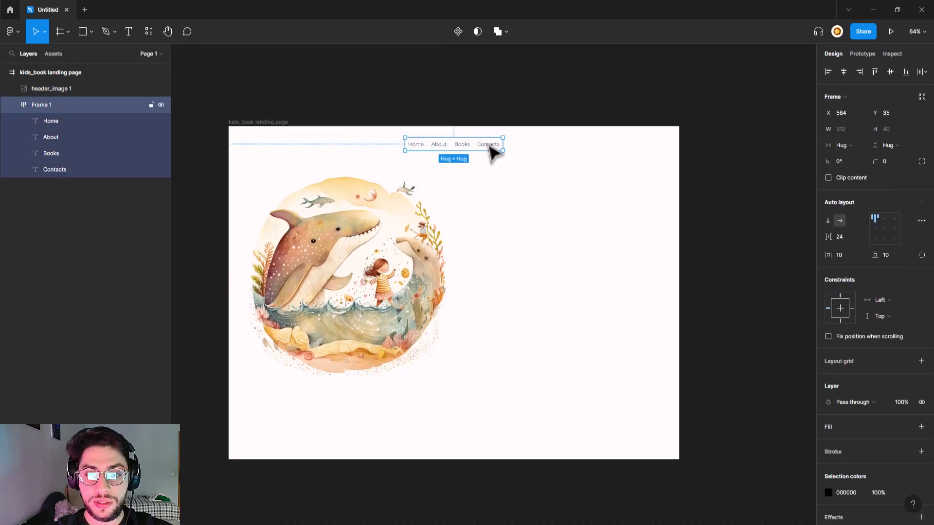
pyautogui.click(416, 255)
pyautogui.click(527, 369)
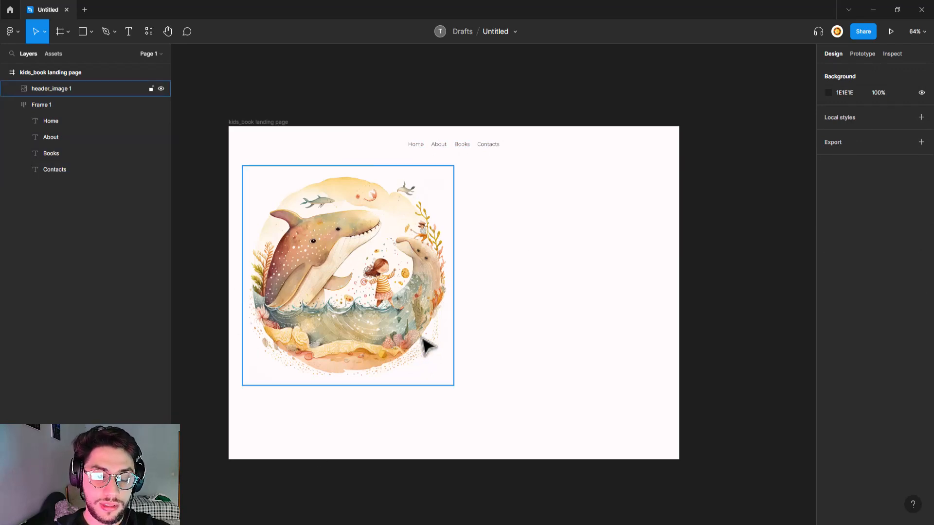
pyautogui.scroll(-2, 506, 298)
pyautogui.click(364, 240)
pyautogui.click(490, 246)
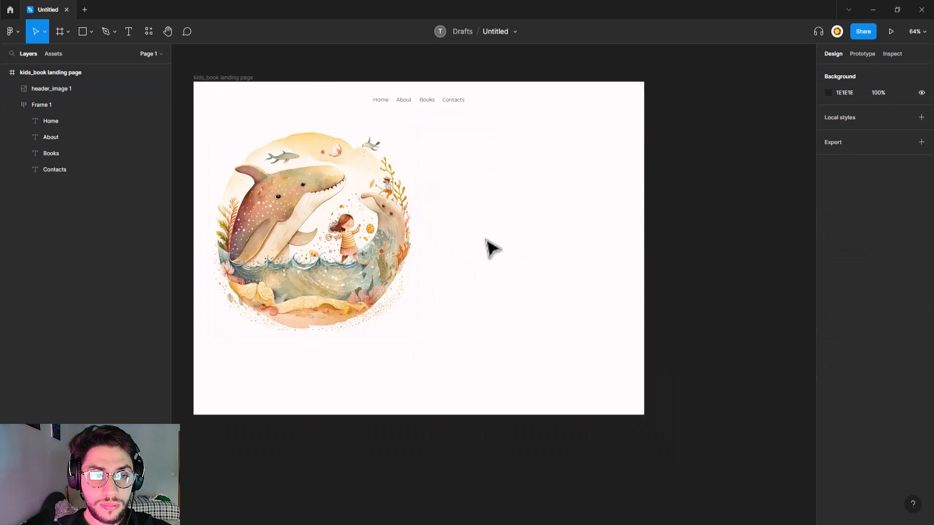
# - Try to add a placeholder text box about 384 × 386 in the empty area beside the illustration
pyautogui.click(127, 33)
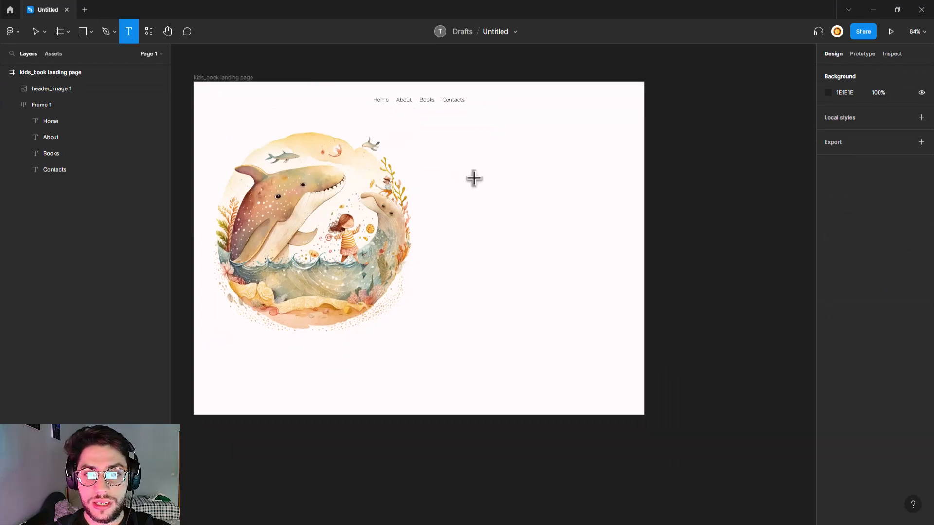
pyautogui.click(472, 178)
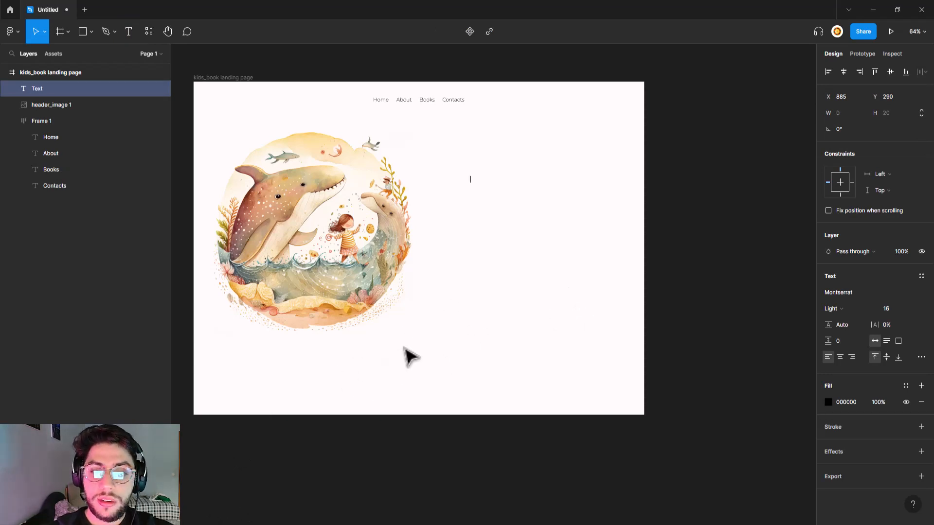
pyautogui.click(129, 31)
pyautogui.moveTo(476, 170); pyautogui.dragTo(596, 296)
pyautogui.rightClick(528, 189)
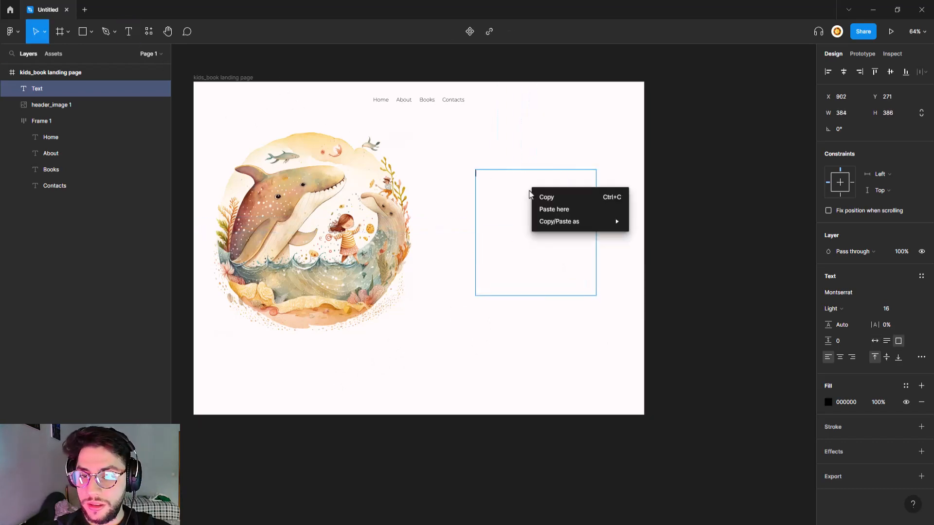
pyautogui.click(515, 189)
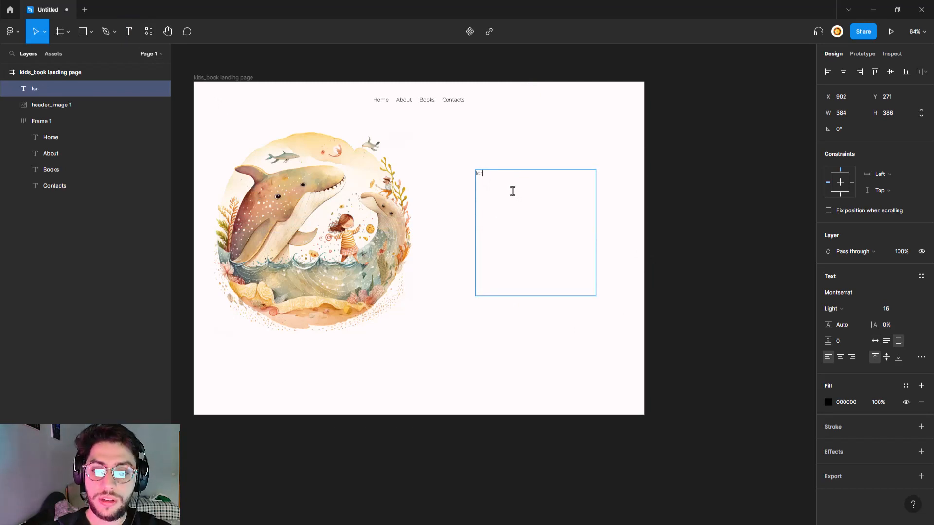
# - Search the plugins for "lorem", run the Lorem Ipsum plugin, and move its window over the illustration
pyautogui.click(149, 31)
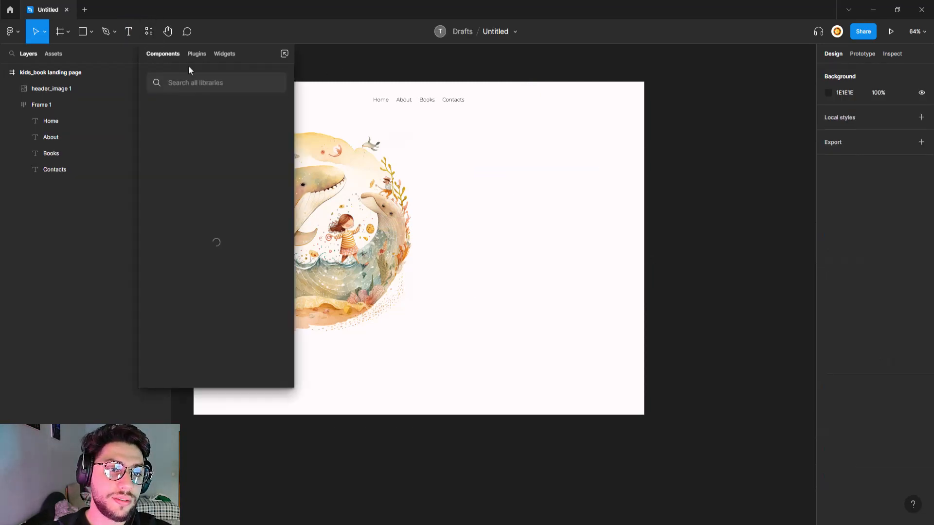
pyautogui.click(196, 54)
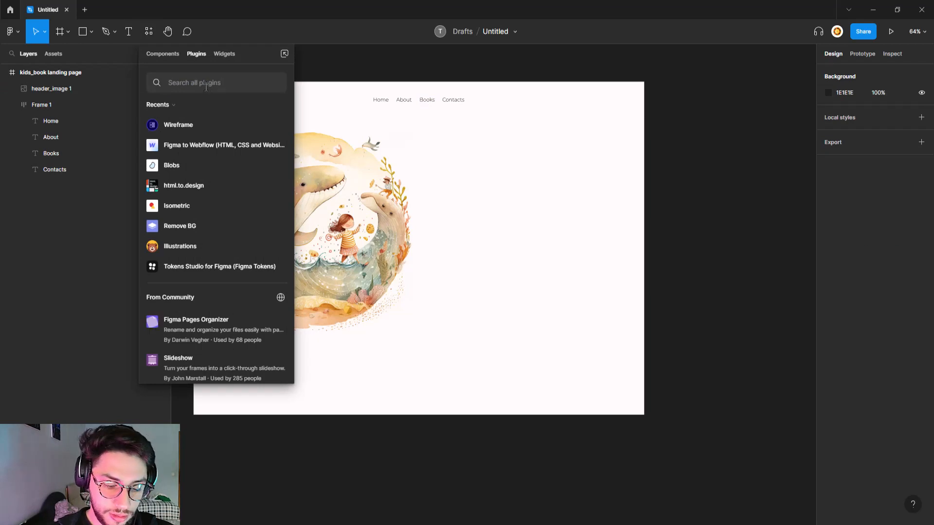
pyautogui.write('lore')
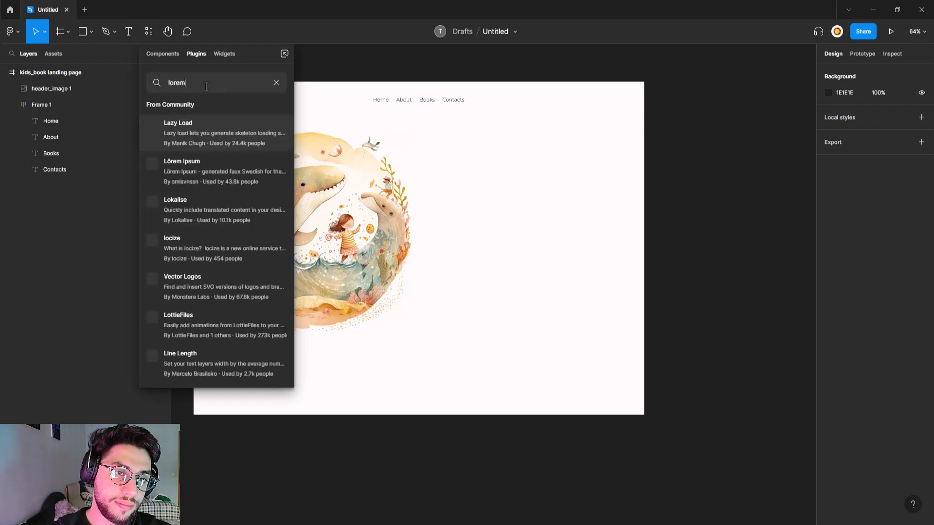
pyautogui.write('m')
pyautogui.click(309, 226)
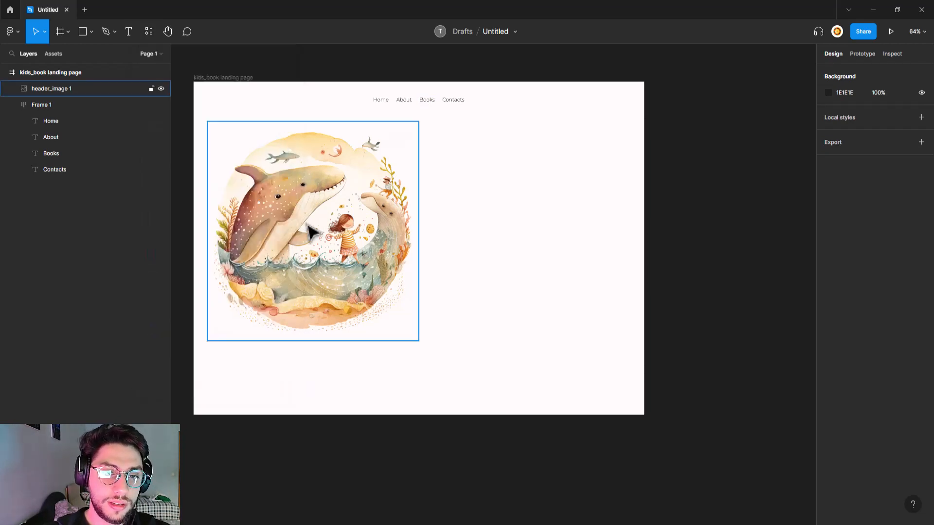
pyautogui.click(445, 241)
pyautogui.hotkey('ctrl', 'alt', 'p')
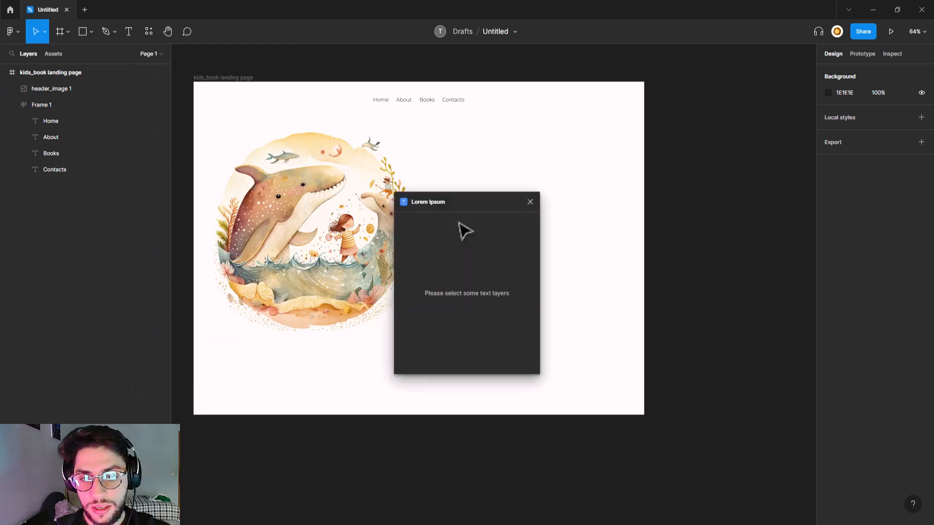
pyautogui.moveTo(473, 202); pyautogui.dragTo(341, 150)
# - Add a text layer at about X 930, Y 276 beside the illustration and generate 5 lorem ipsum sentences in it
pyautogui.moveTo(521, 166); pyautogui.dragTo(528, 167)
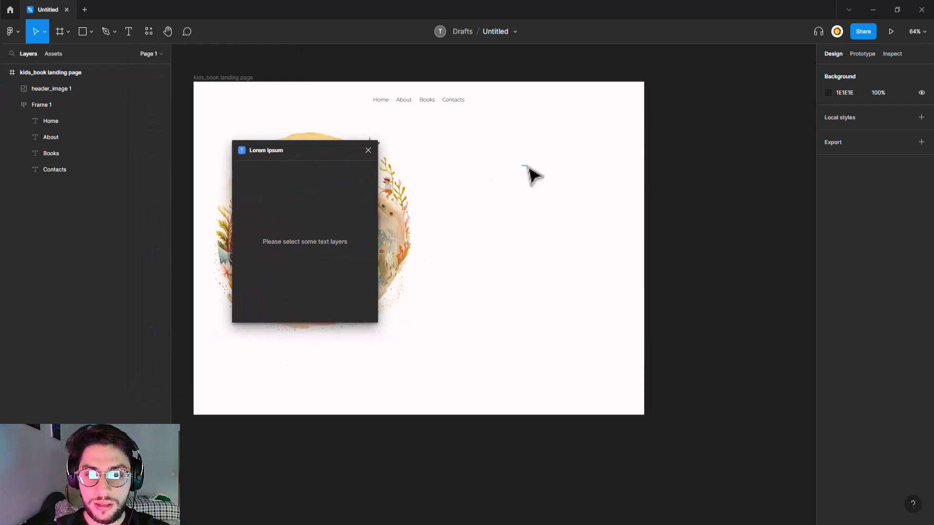
pyautogui.click(484, 172)
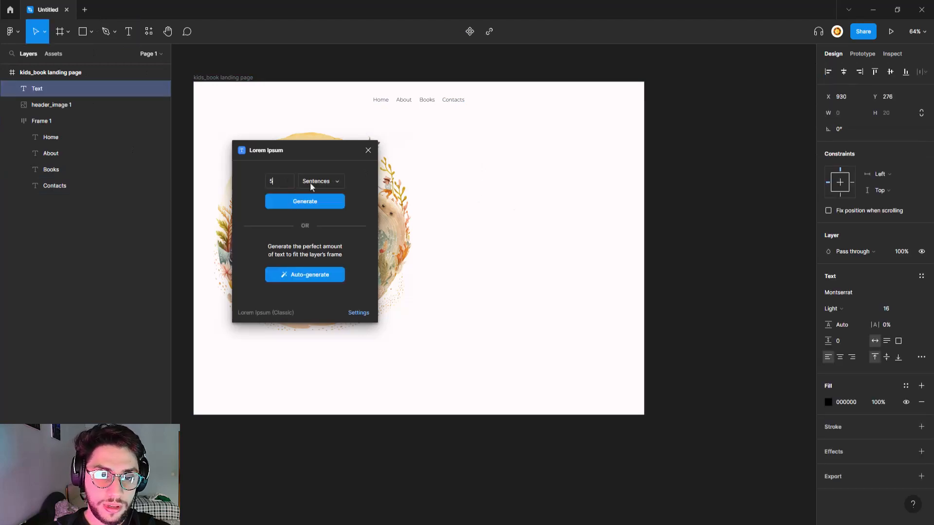
pyautogui.click(311, 184)
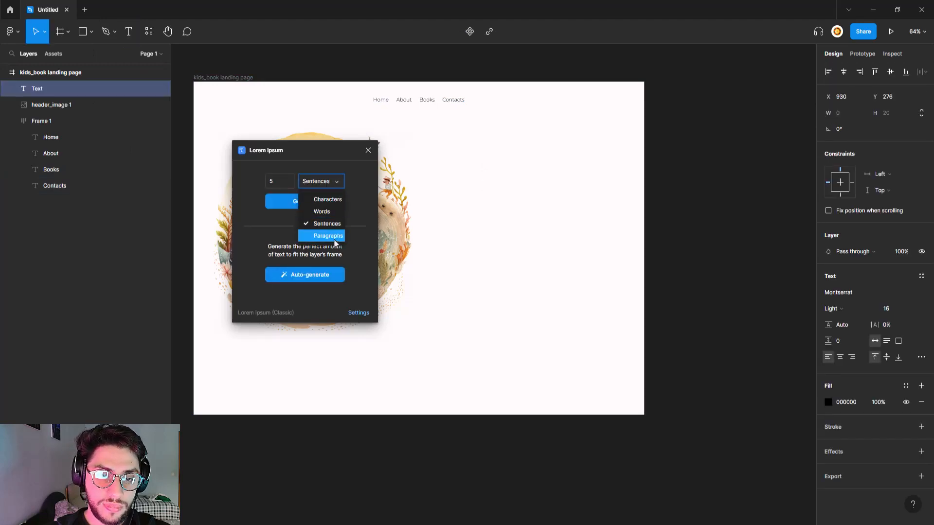
pyautogui.click(336, 225)
pyautogui.click(298, 207)
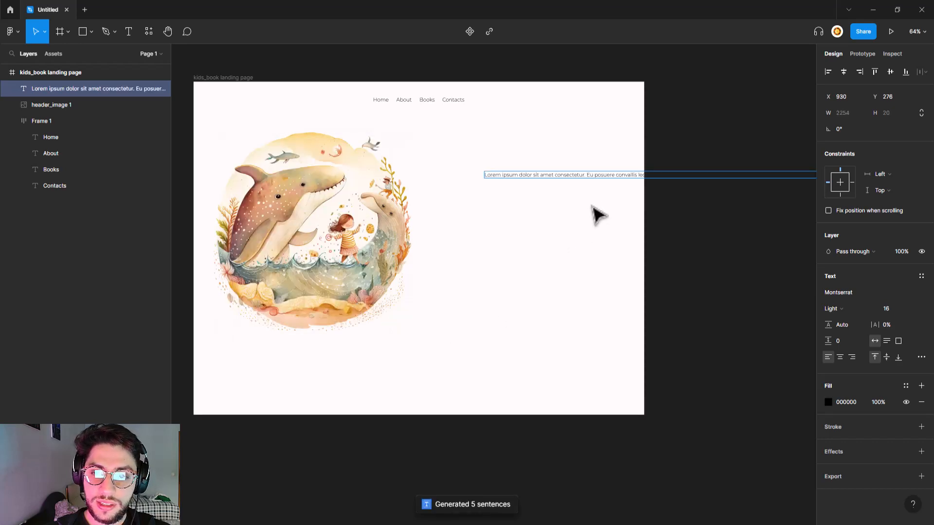
# - Set the generated text to auto height and narrow its box to about 404 wide so it wraps inside the page
pyautogui.doubleClick(585, 176)
pyautogui.click(886, 342)
pyautogui.scroll(-3, 713, 248)
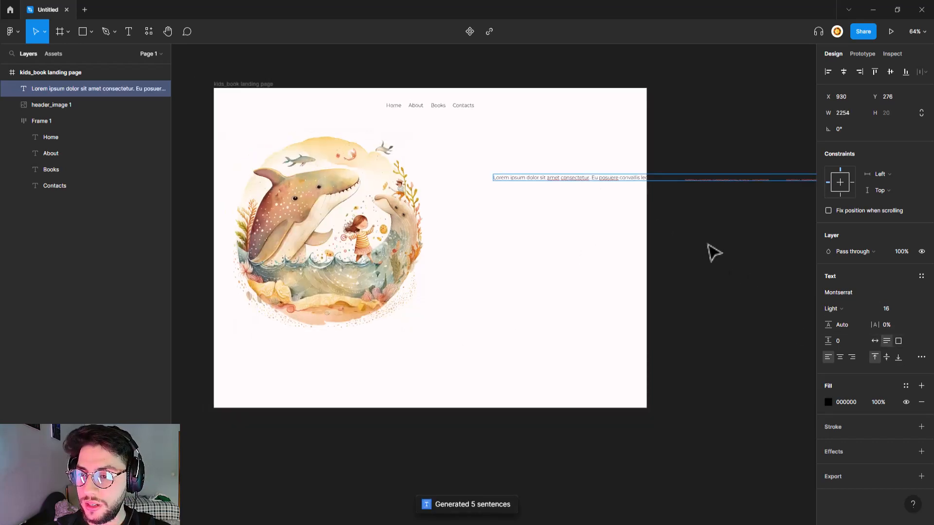
pyautogui.moveTo(729, 240); pyautogui.dragTo(368, 256)
pyautogui.moveTo(721, 207); pyautogui.dragTo(293, 223)
pyautogui.moveTo(294, 222); pyautogui.dragTo(448, 235)
pyautogui.scroll(5, 368, 237)
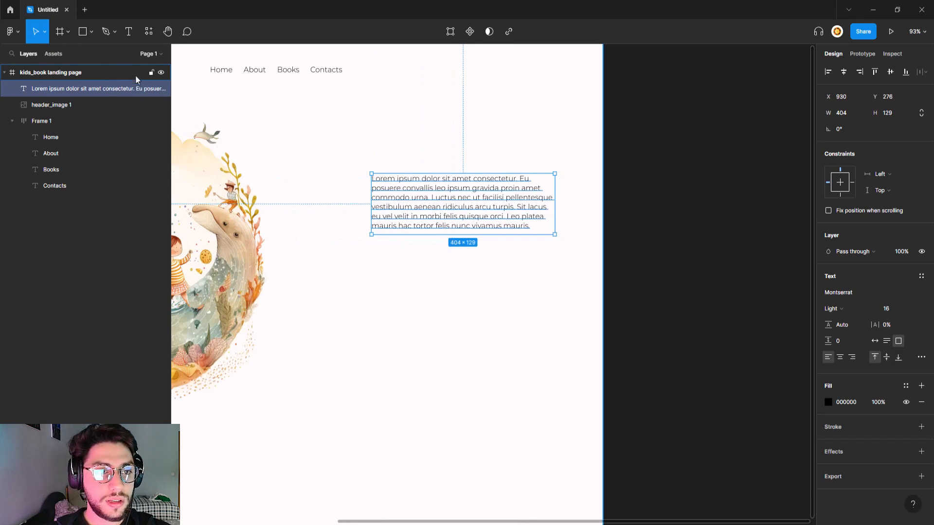
# - Rerun the Lorem Ipsum plugin on the text box and replace its content with 2 generated paragraphs
pyautogui.click(60, 31)
pyautogui.click(91, 32)
pyautogui.hotkey('shift', 'i')
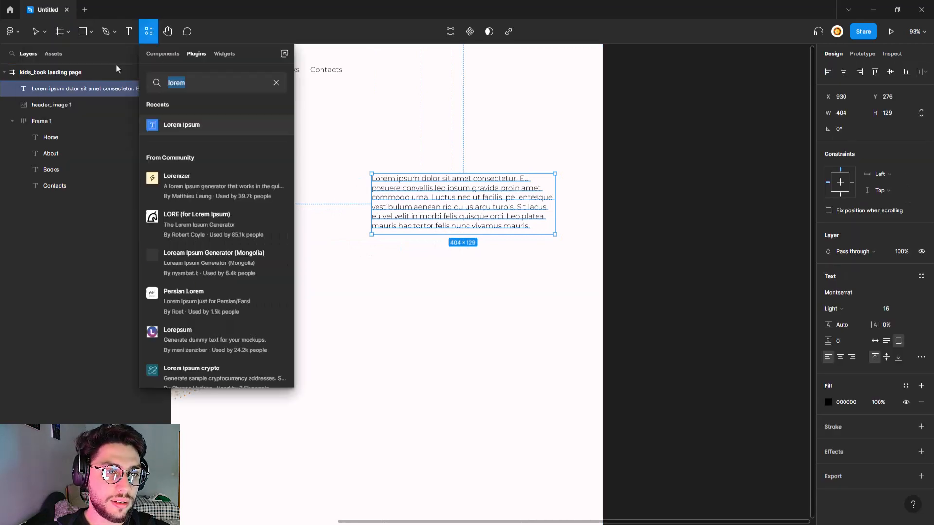
pyautogui.click(276, 126)
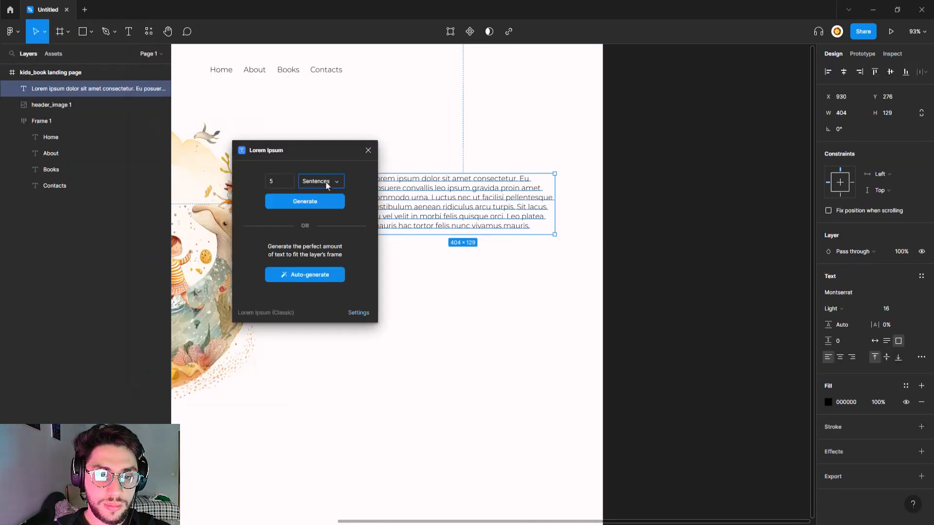
pyautogui.click(326, 186)
pyautogui.click(321, 236)
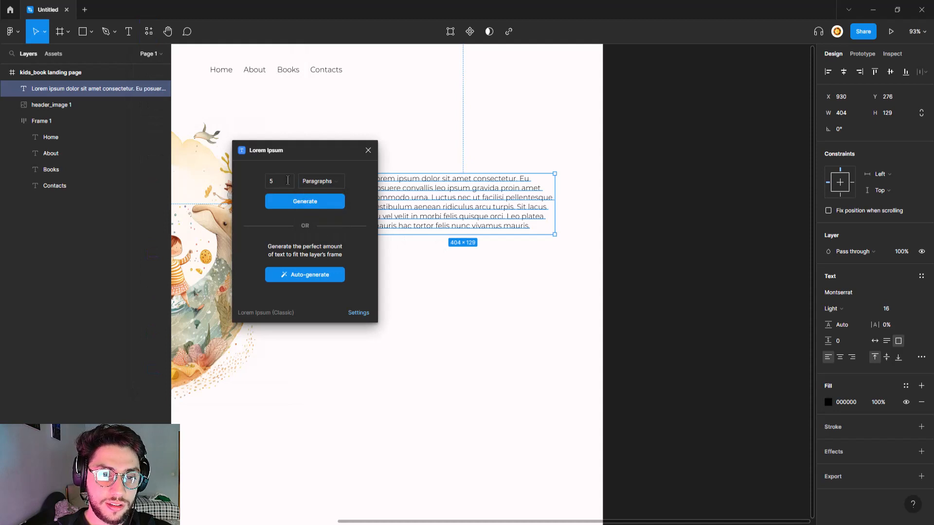
pyautogui.click(313, 211)
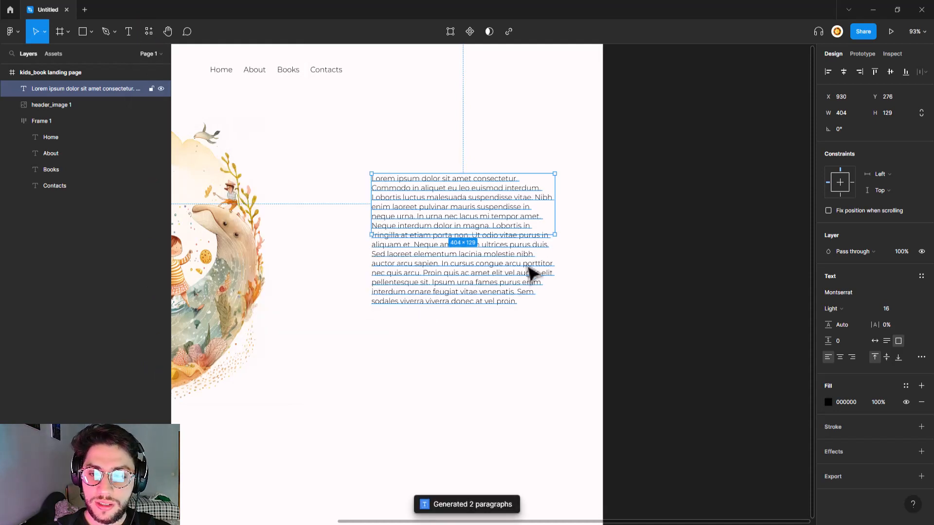
# - Set the paragraph text box to auto height and split its content with a blank line after "Neque interdum dolor in magna."
pyautogui.moveTo(531, 235); pyautogui.dragTo(525, 308)
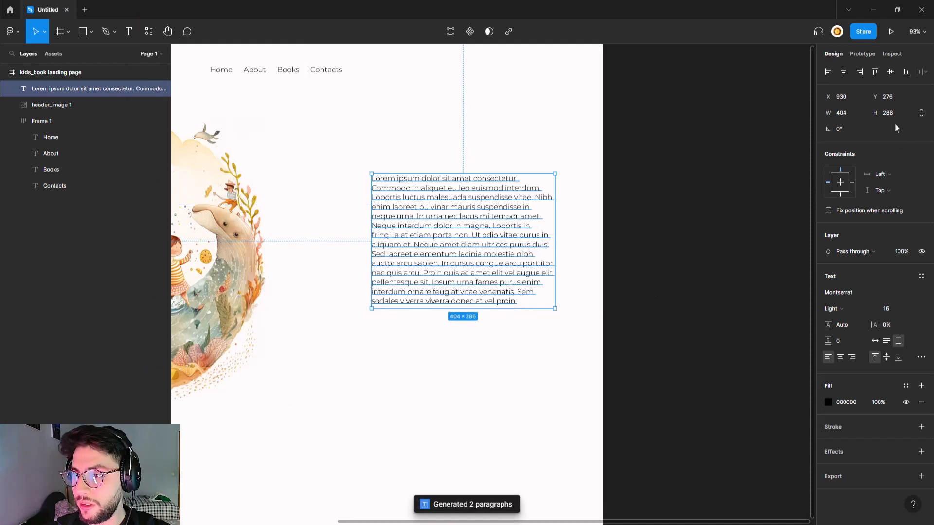
pyautogui.click(886, 341)
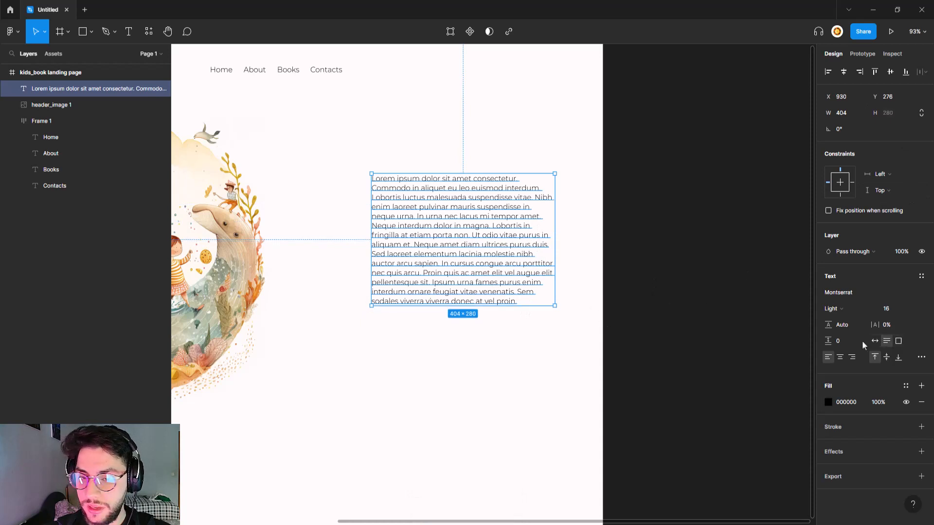
pyautogui.doubleClick(484, 244)
pyautogui.click(526, 235)
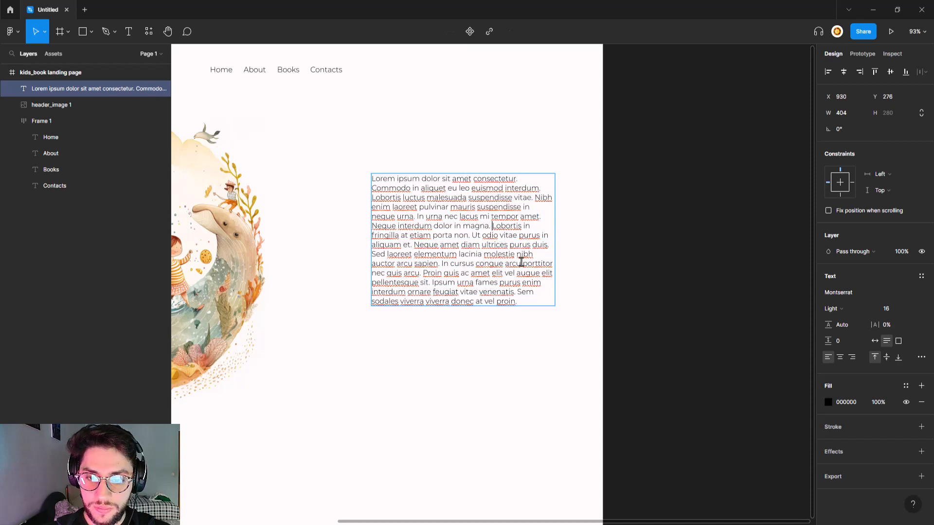
pyautogui.press('Return')
pyautogui.press('Return')
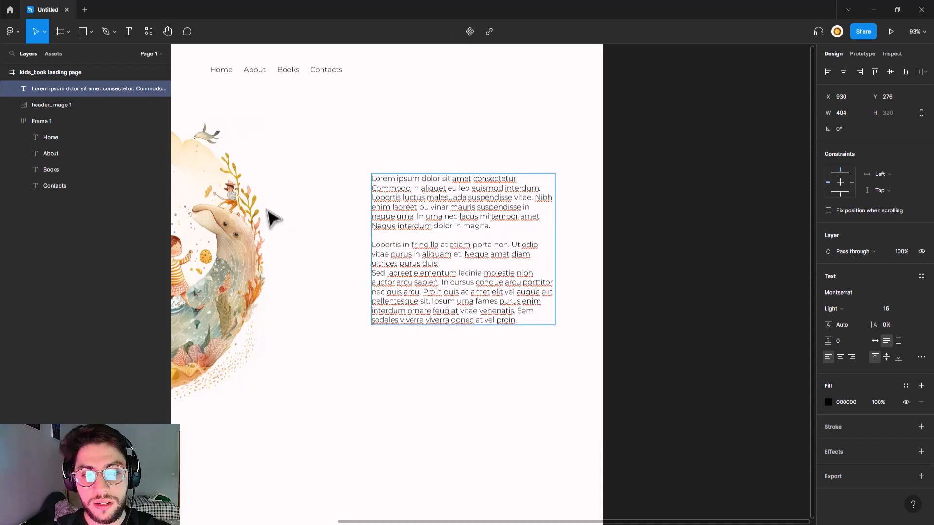
pyautogui.click(31, 35)
# - Add a text layer reading "Button" below the paragraphs at about X 1003, Y 575
pyautogui.moveTo(475, 278); pyautogui.dragTo(619, 254)
pyautogui.scroll(-2, 598, 258)
pyautogui.click(571, 312)
pyautogui.moveTo(566, 324); pyautogui.dragTo(457, 277)
pyautogui.moveTo(440, 202)
pyautogui.mouseDown()
pyautogui.moveTo(438, 194)
pyautogui.moveTo(454, 200)
pyautogui.mouseUp()
pyautogui.click(418, 295)
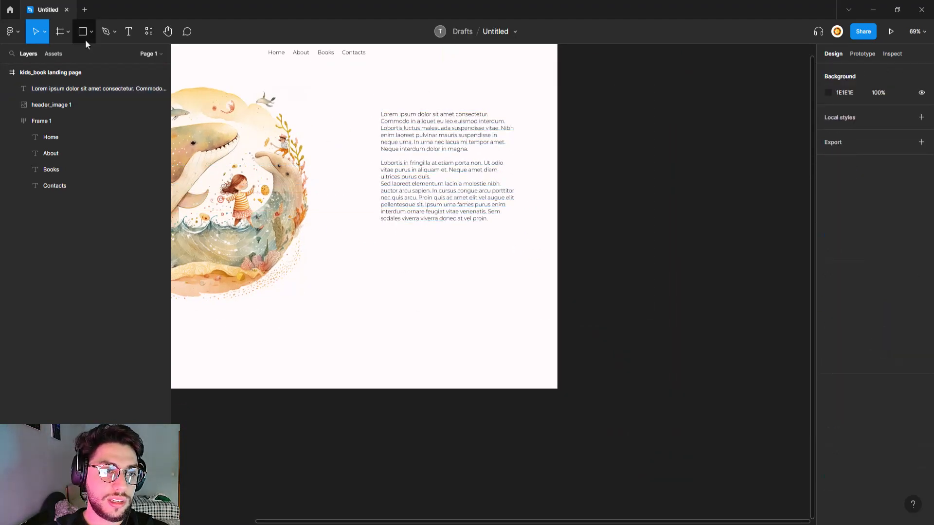
pyautogui.click(129, 32)
pyautogui.click(411, 236)
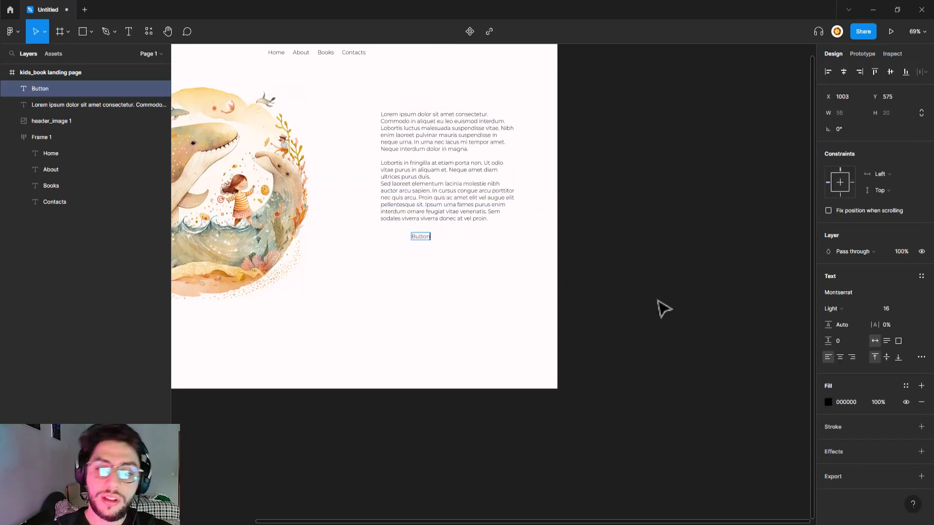
pyautogui.press('Escape')
# - Wrap the "Button" text in an auto layout frame
pyautogui.scroll(5, 418, 240)
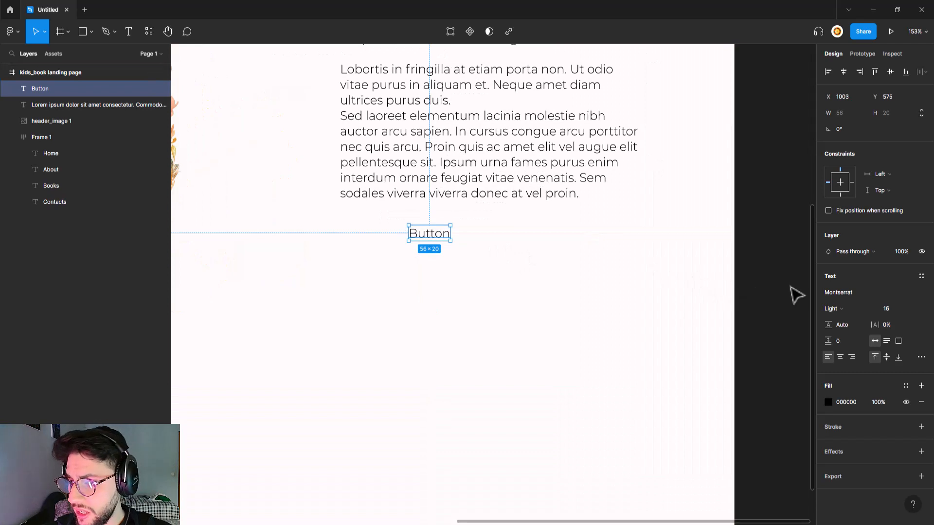
pyautogui.rightClick(431, 241)
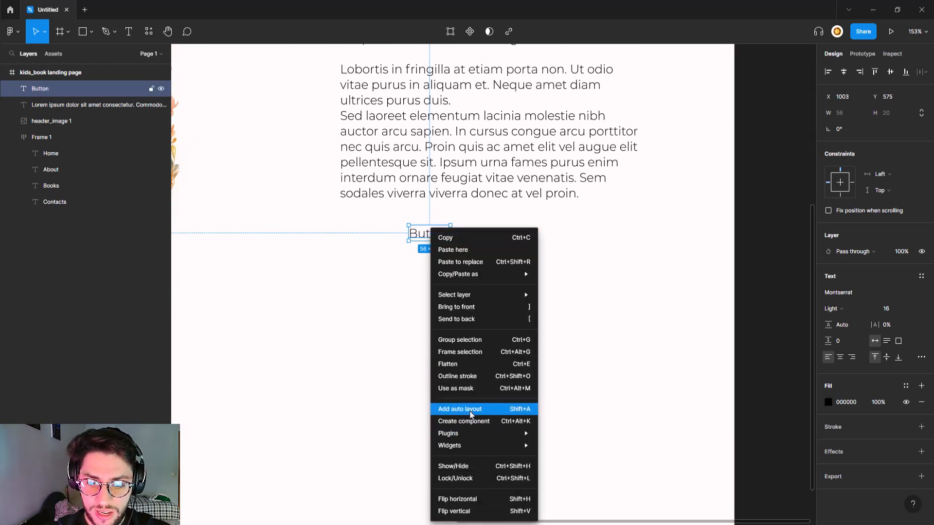
pyautogui.click(470, 415)
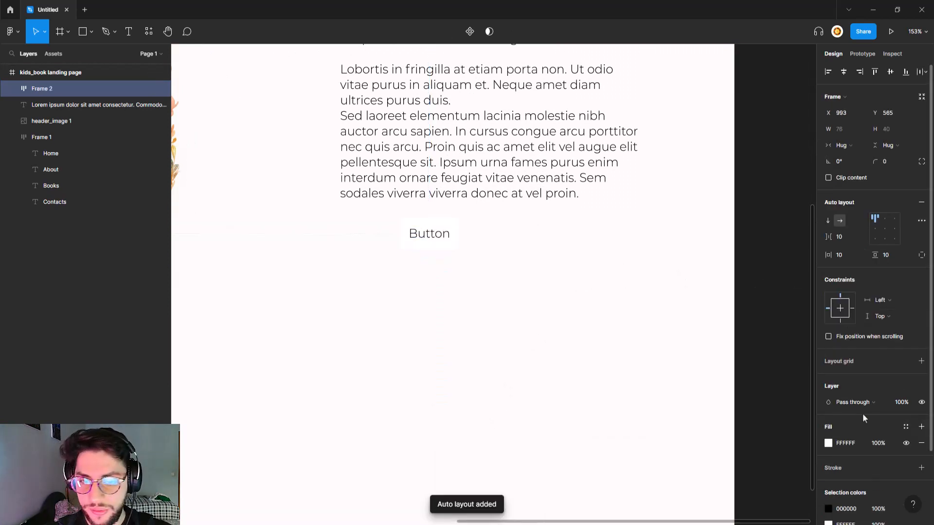
# - Fill the button frame with the tan colour CEBD82 sampled from the whale in the illustration
pyautogui.click(828, 444)
pyautogui.moveTo(740, 385); pyautogui.dragTo(684, 343)
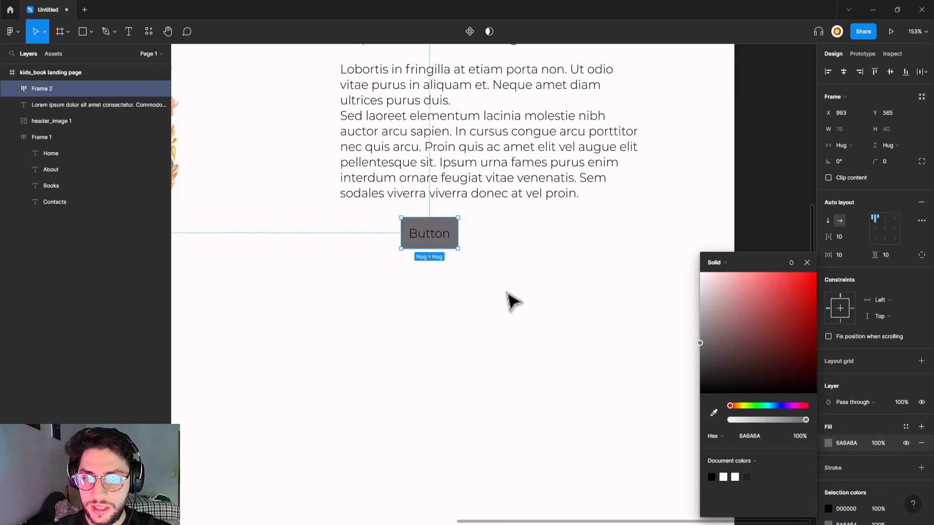
pyautogui.scroll(-5, 511, 302)
pyautogui.press('i')
pyautogui.click(301, 101)
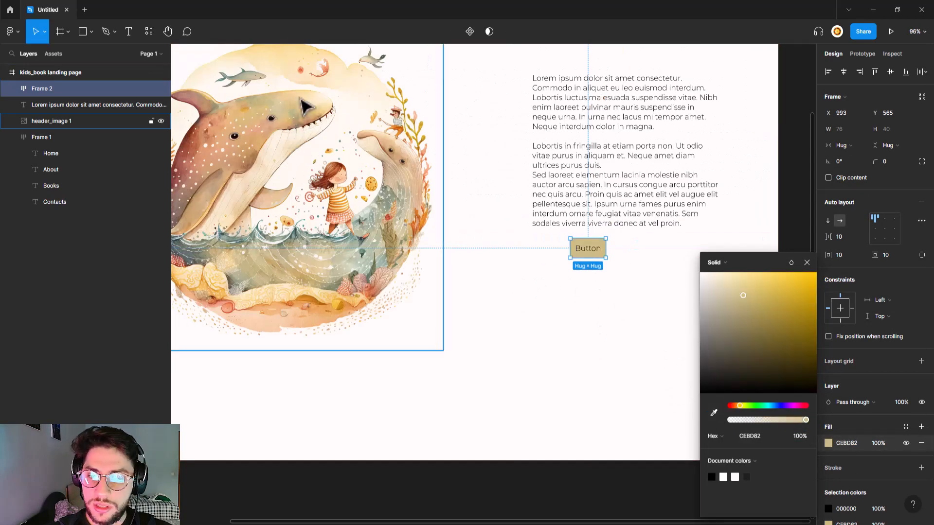
pyautogui.click(302, 101)
pyautogui.click(584, 249)
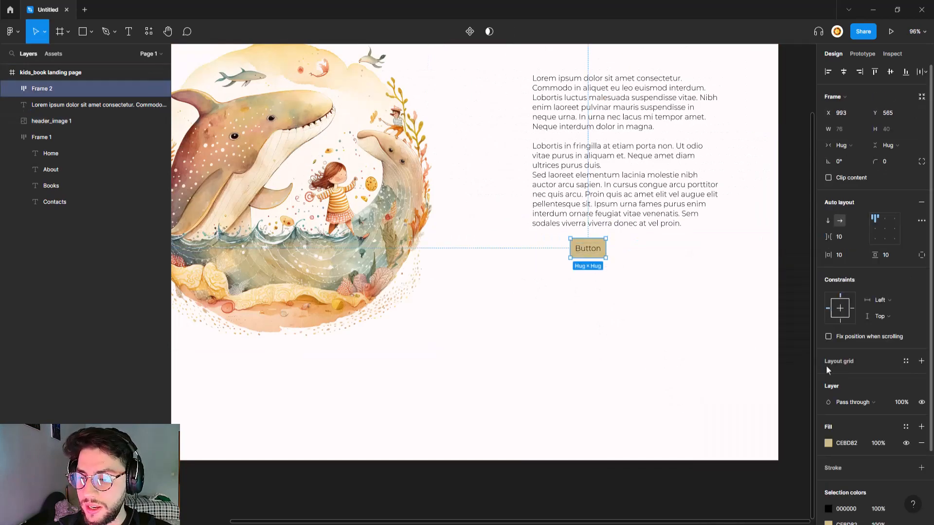
# - Resample the button's fill from the yellow sky of the illustration, settling on the soft yellow F8D483
pyautogui.click(828, 443)
pyautogui.click(714, 413)
pyautogui.click(304, 62)
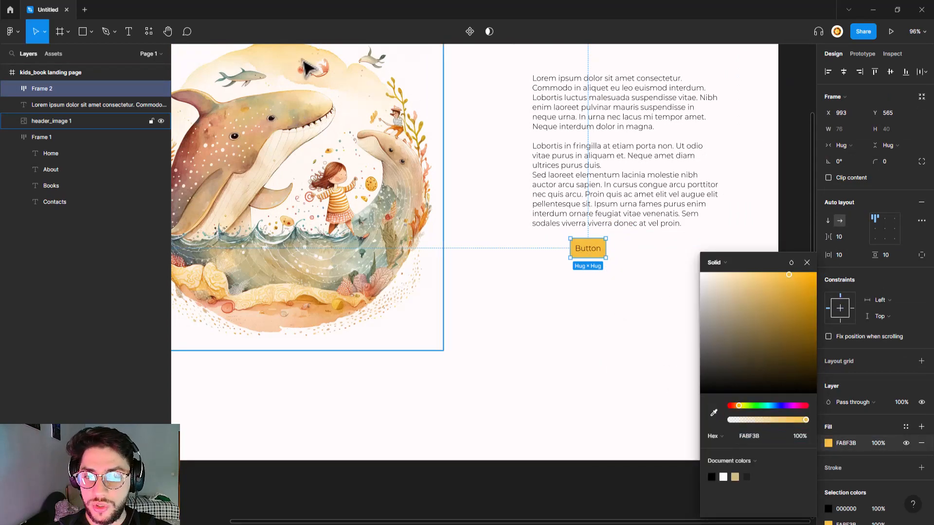
pyautogui.moveTo(303, 63); pyautogui.dragTo(407, 113)
pyautogui.moveTo(592, 242); pyautogui.dragTo(517, 221)
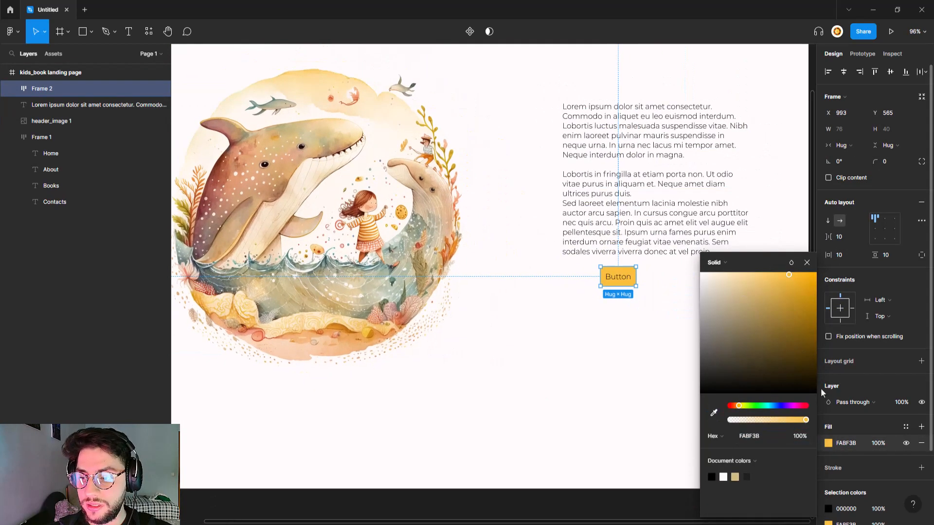
pyautogui.click(713, 413)
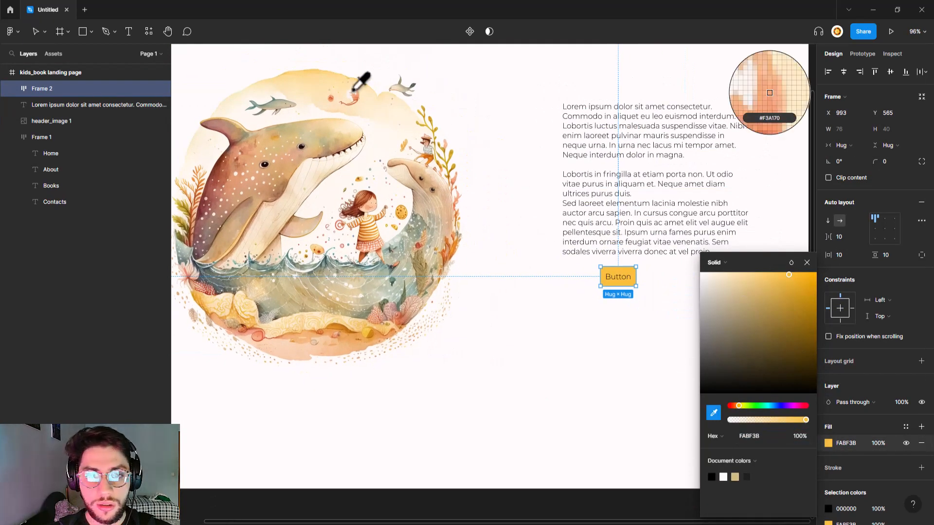
pyautogui.click(319, 77)
pyautogui.click(324, 85)
pyautogui.click(633, 276)
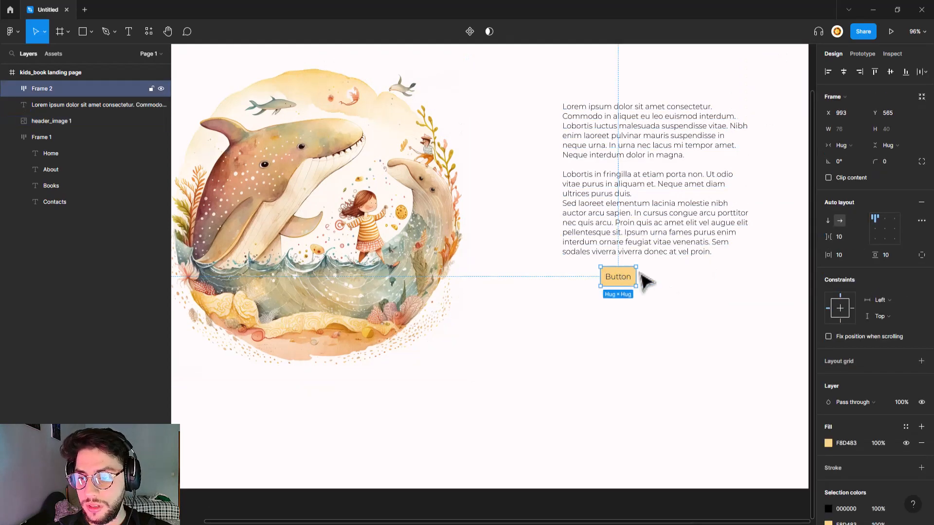
# - Round the button's corners to 4 and set its horizontal padding to 36
pyautogui.click(891, 161)
pyautogui.write('4')
pyautogui.press('Return')
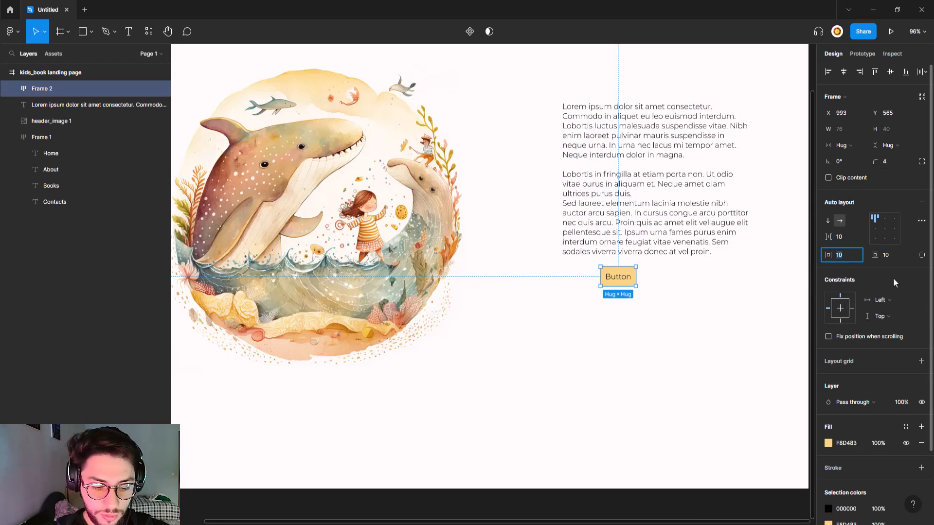
pyautogui.write('24')
pyautogui.press('Return')
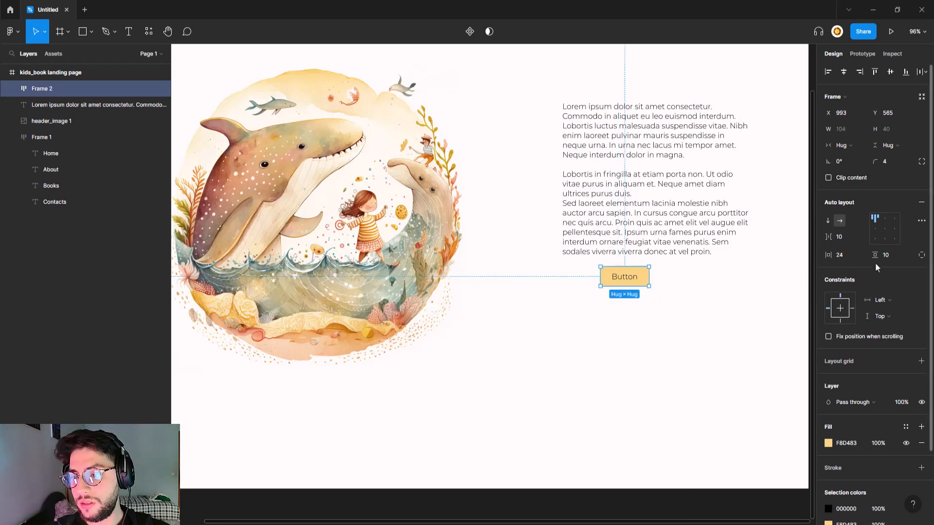
pyautogui.write('36')
pyautogui.press('Return')
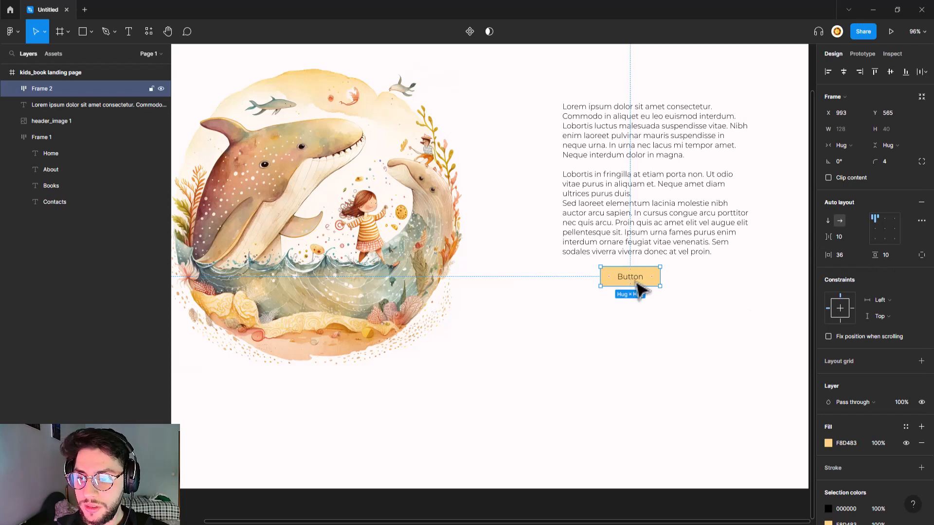
# - Align the button with the left edge of the paragraphs and change its label to "Buy now"
pyautogui.click(729, 320)
pyautogui.moveTo(729, 321); pyautogui.dragTo(652, 313)
pyautogui.moveTo(555, 275); pyautogui.dragTo(518, 268)
pyautogui.doubleClick(519, 272)
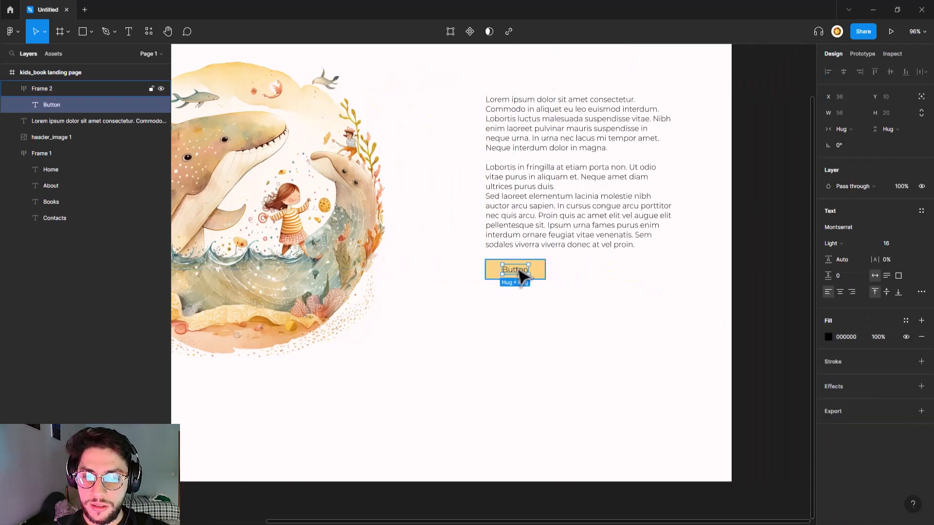
pyautogui.doubleClick(517, 271)
pyautogui.write('Buy now')
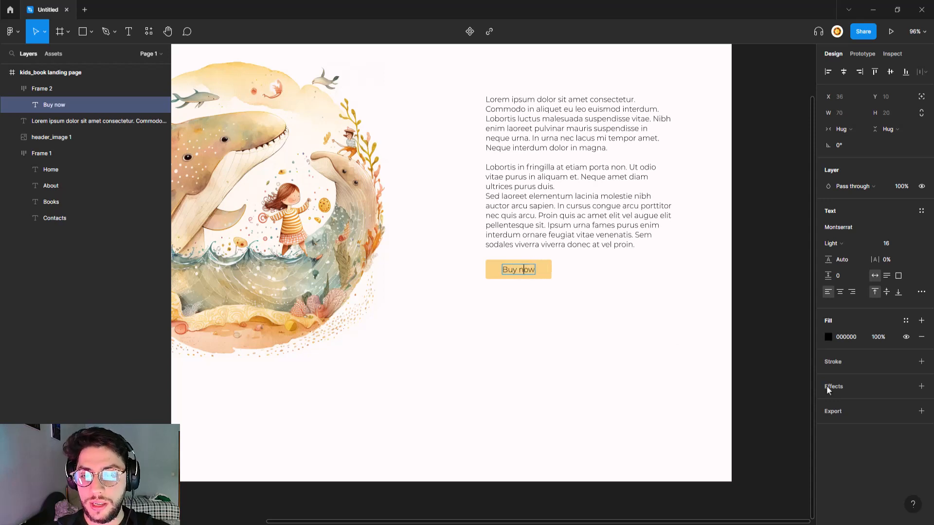
pyautogui.press('Escape')
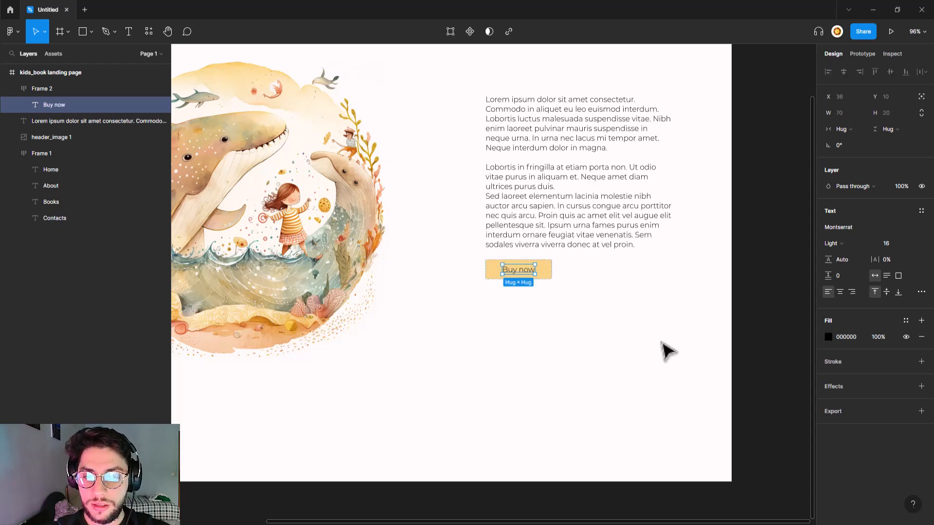
# - Select the paragraph text together with the Buy now button and move both slightly left and down beside the illustration
pyautogui.click(663, 350)
pyautogui.scroll(-3, 663, 350)
pyautogui.moveTo(460, 258); pyautogui.dragTo(552, 278)
pyautogui.click(465, 276)
pyautogui.scroll(-5, 562, 294)
pyautogui.scroll(-2, 573, 309)
pyautogui.hscroll(2, 573, 309)
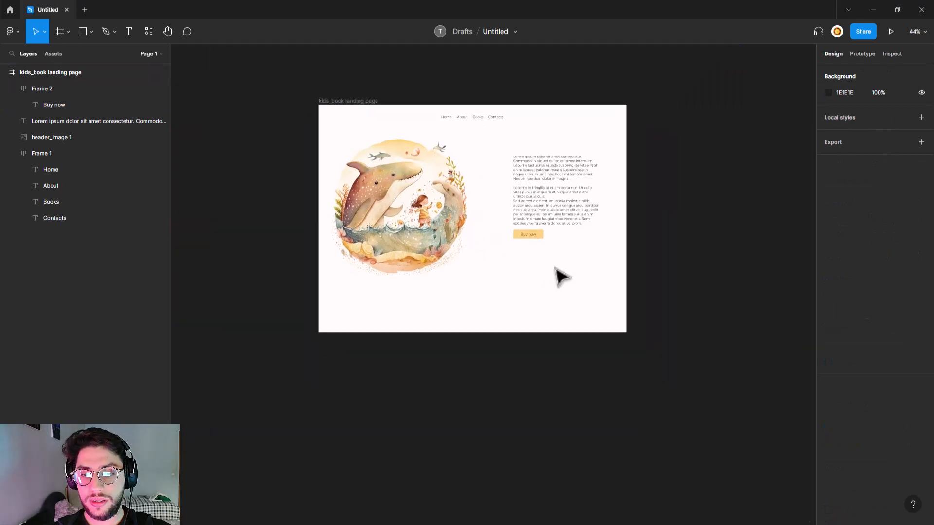
pyautogui.click(535, 221)
pyautogui.keyDown('shift'); pyautogui.click(525, 234); pyautogui.keyUp('shift')
pyautogui.moveTo(543, 210); pyautogui.dragTo(534, 221)
pyautogui.click(525, 282)
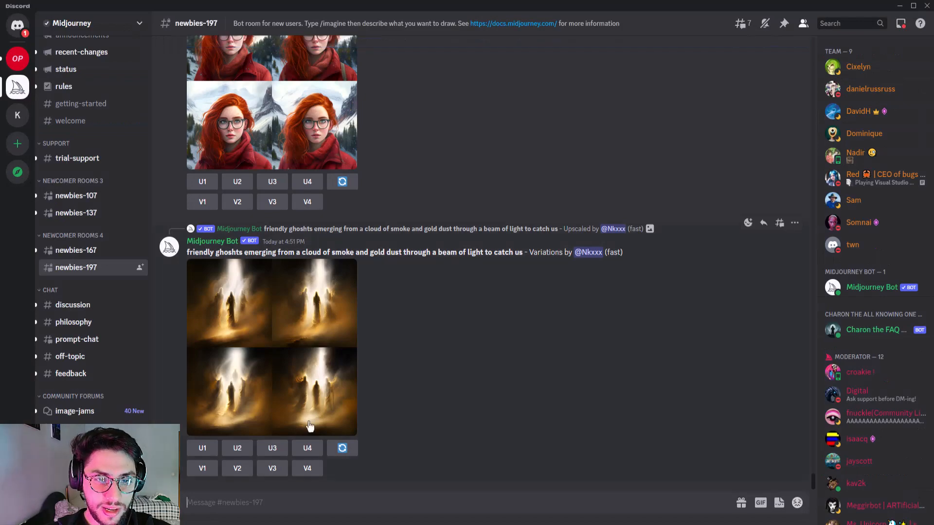
# - Switch to Discord, find the "kids book logo" results in the newbies-197 channel and view them enlarged
pyautogui.scroll(8, 372, 391)
pyautogui.scroll(-10, 372, 391)
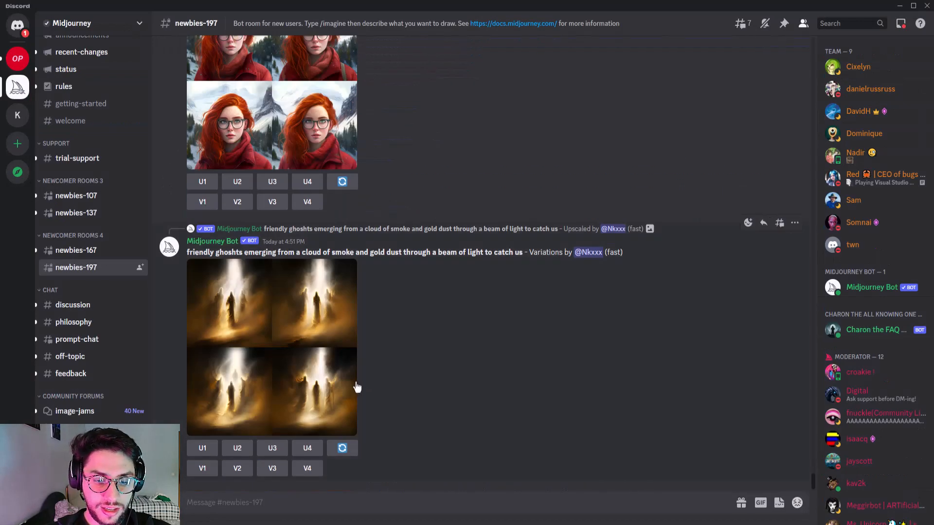
pyautogui.scroll(10, 357, 387)
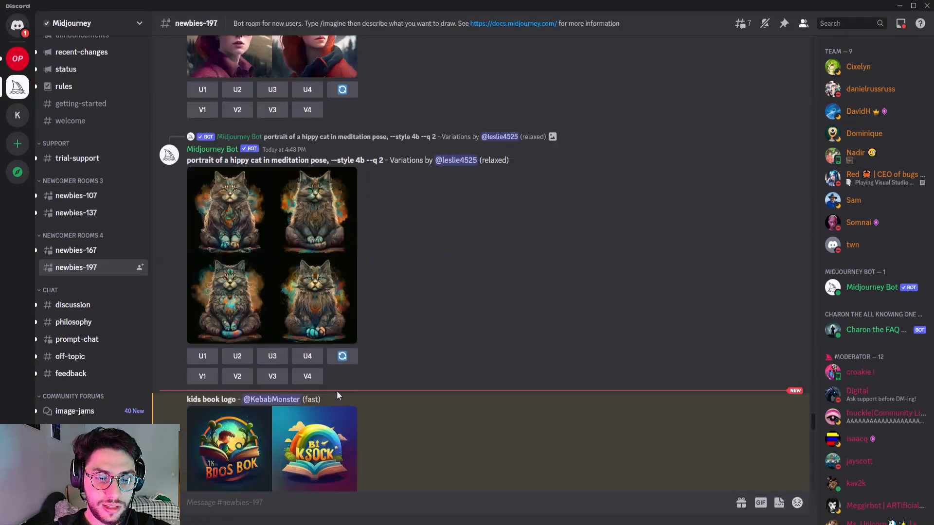
pyautogui.scroll(-4, 337, 395)
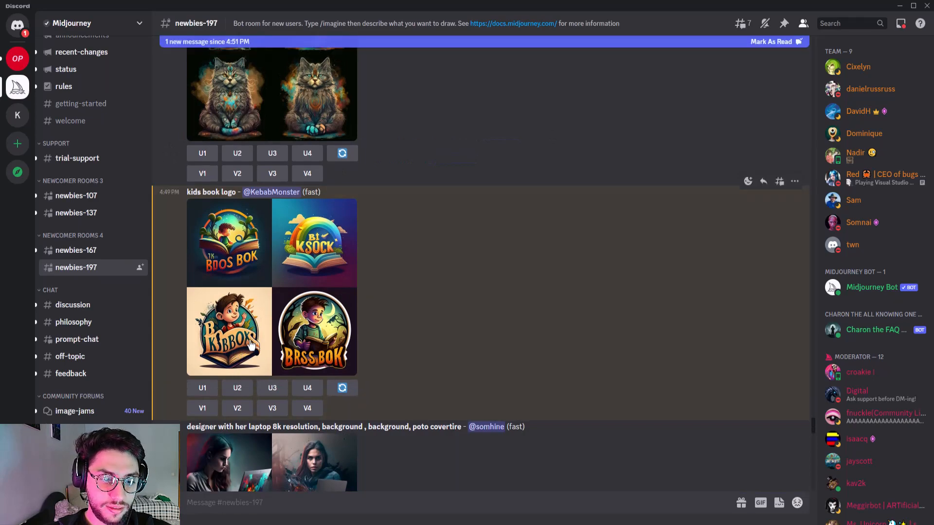
pyautogui.click(251, 345)
pyautogui.click(678, 308)
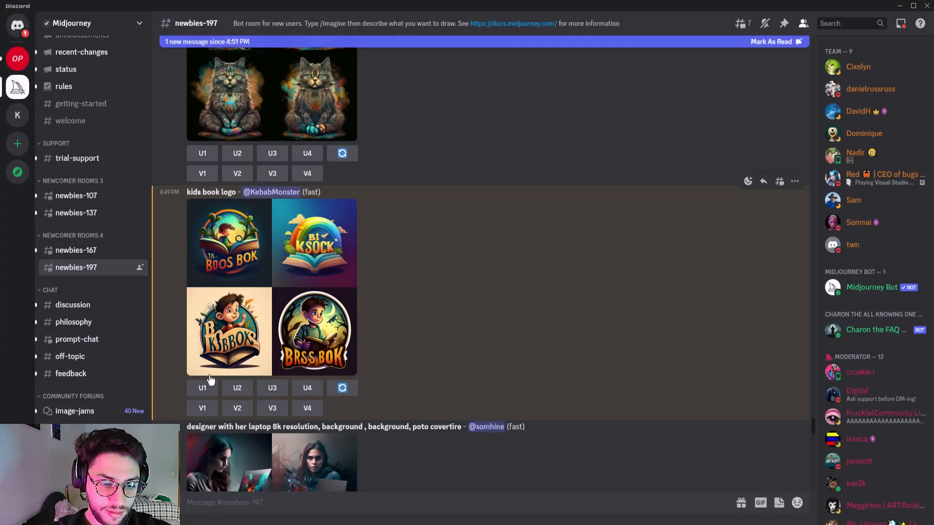
# - Submit a Midjourney /imagine request with the prompt "kids book logo on white background"
pyautogui.scroll(-1, 210, 380)
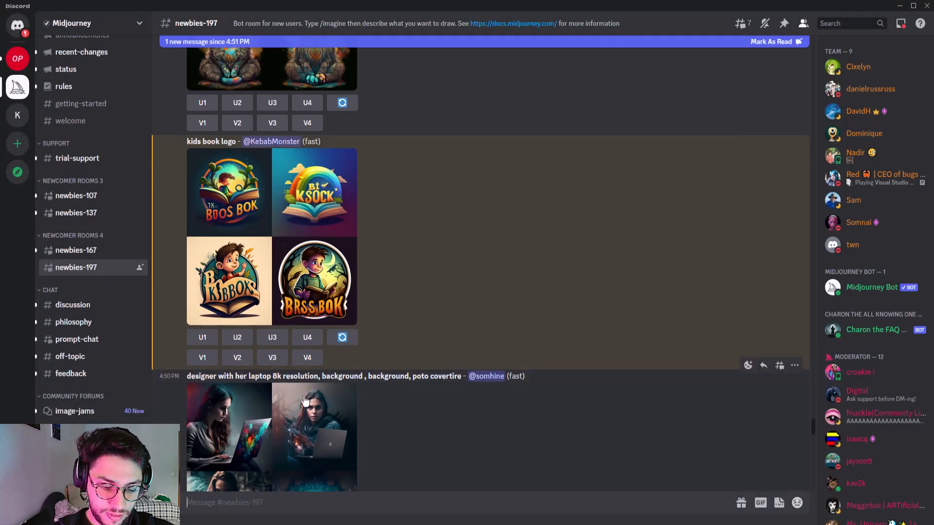
pyautogui.write('/imagine')
pyautogui.press('Tab')
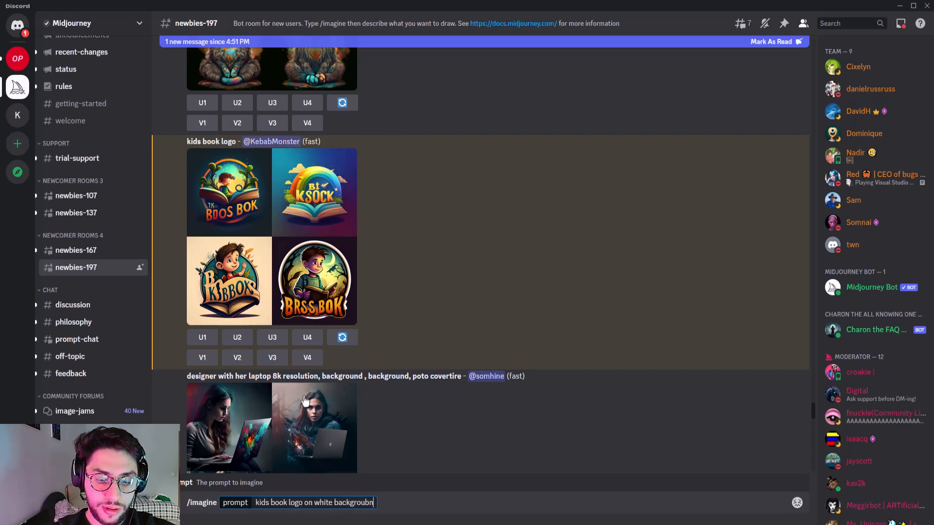
pyautogui.press('BackSpace')
pyautogui.press('Return')
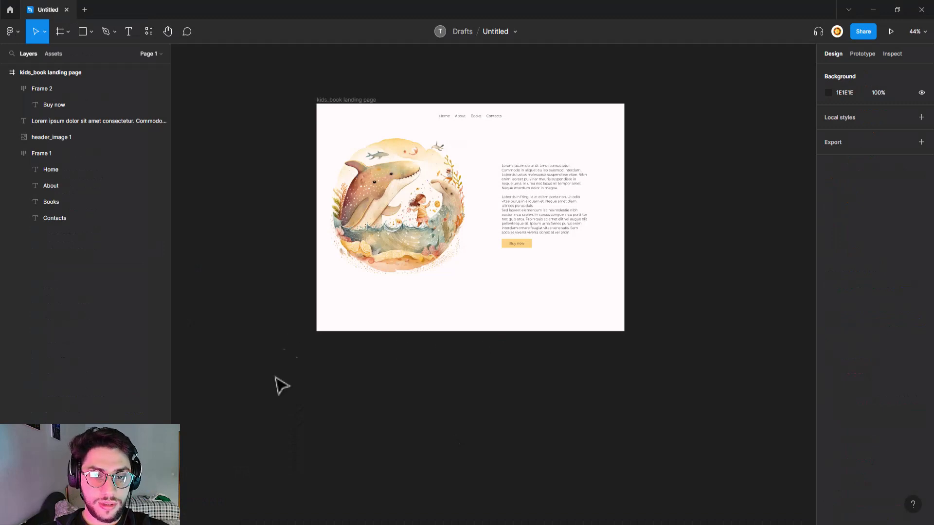
pyautogui.click(375, 111)
pyautogui.scroll(5, 478, 112)
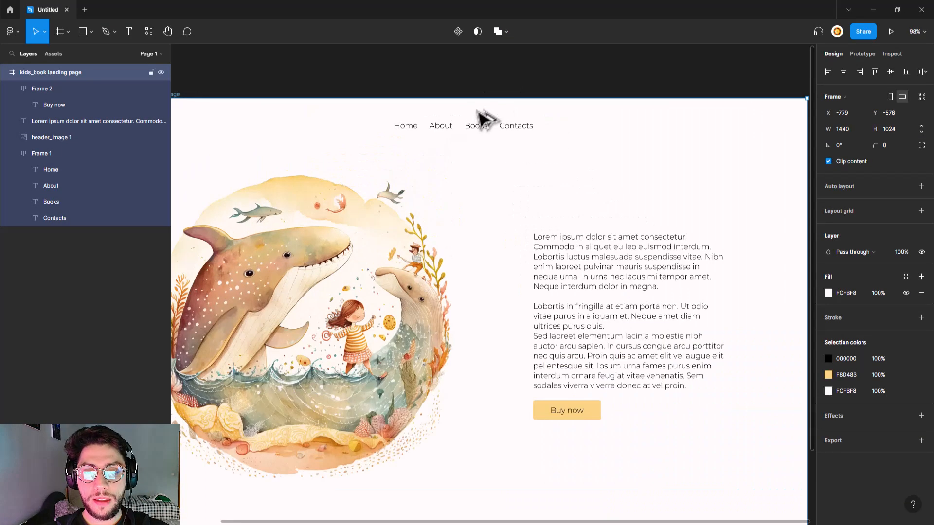
pyautogui.scroll(-3, 477, 121)
pyautogui.scroll(2, 584, 219)
pyautogui.scroll(-3, 476, 277)
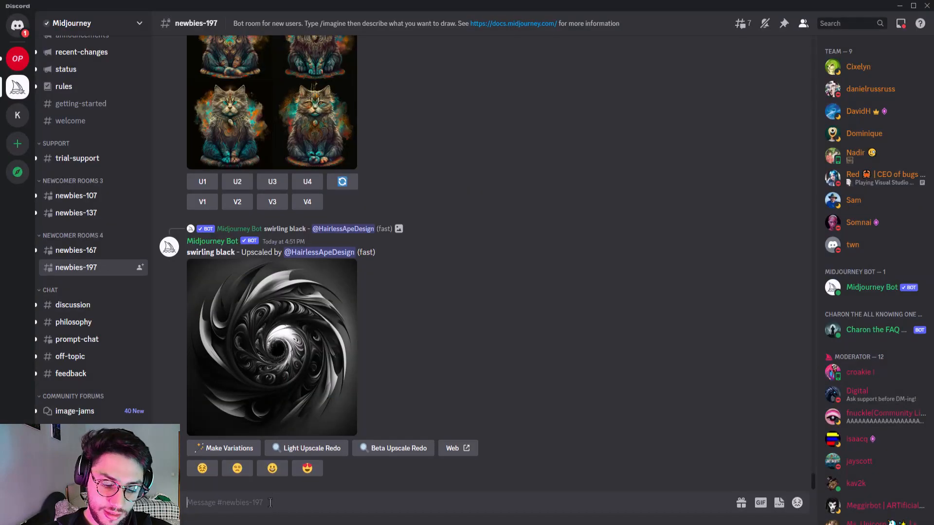
# - Find the upscaled whale and girl illustration in the newbies-197 channel and copy its image link
pyautogui.write('/imag')
pyautogui.press('Tab')
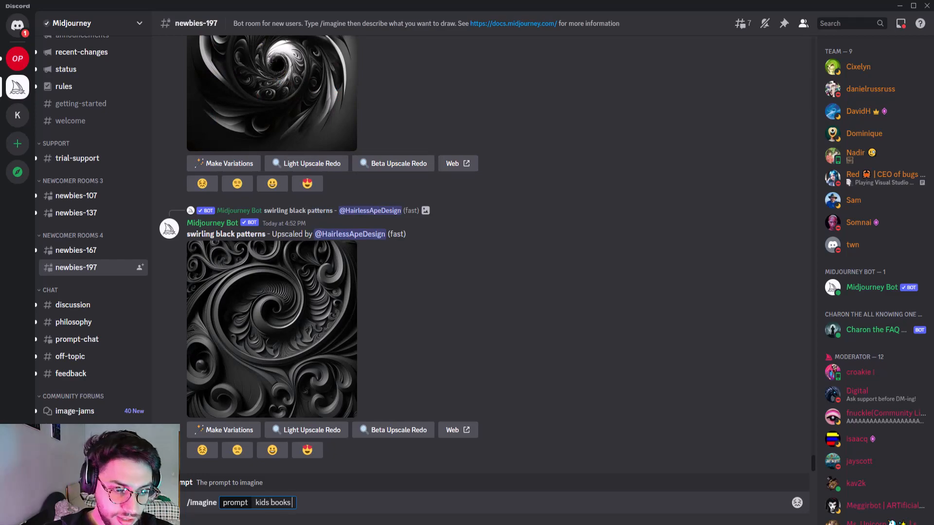
pyautogui.scroll(15, 357, 336)
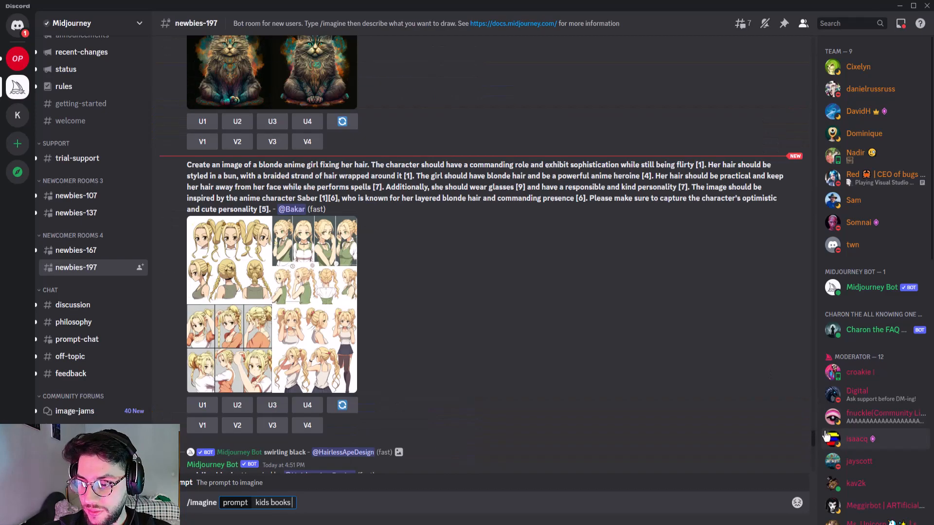
pyautogui.moveTo(812, 416); pyautogui.dragTo(811, 359)
pyautogui.rightClick(335, 286)
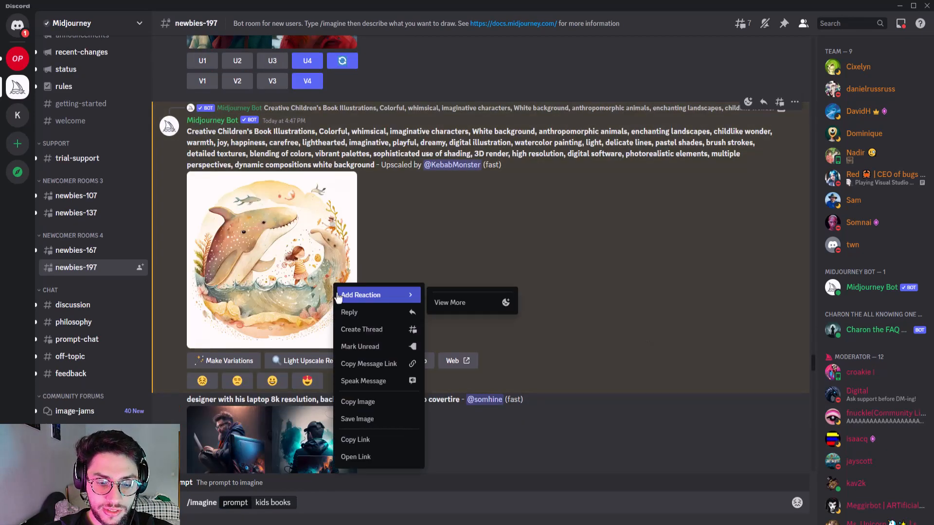
pyautogui.click(380, 440)
# - Replace the draft prompt and submit a Midjourney /imagine request with the copied image link followed by "on a kids book cover"
pyautogui.click(314, 506)
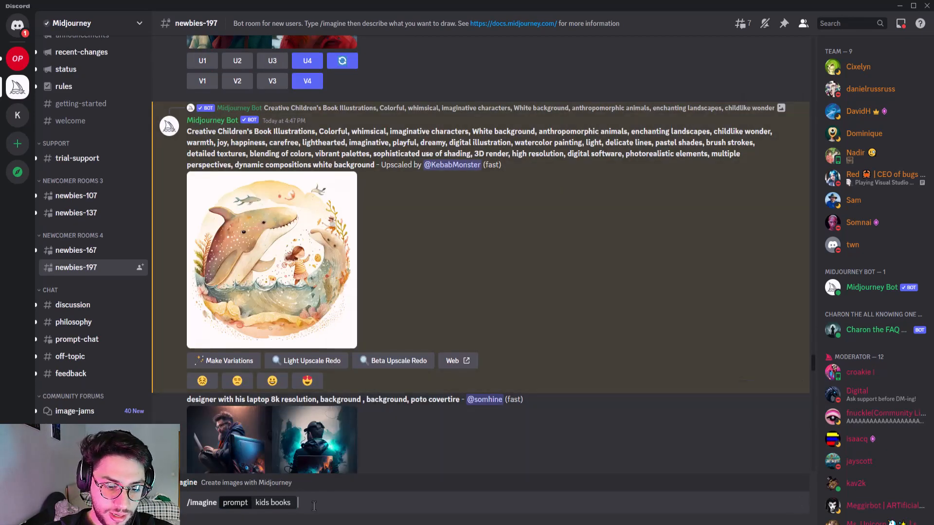
pyautogui.press('BackSpace')
pyautogui.press('BackSpace')
pyautogui.press('BackSpace')
pyautogui.press('BackSpace')
pyautogui.press('BackSpace')
pyautogui.press('BackSpace')
pyautogui.press('BackSpace')
pyautogui.press('BackSpace')
pyautogui.press('BackSpace')
pyautogui.press('BackSpace')
pyautogui.press('BackSpace')
pyautogui.press('BackSpace')
pyautogui.press('BackSpace')
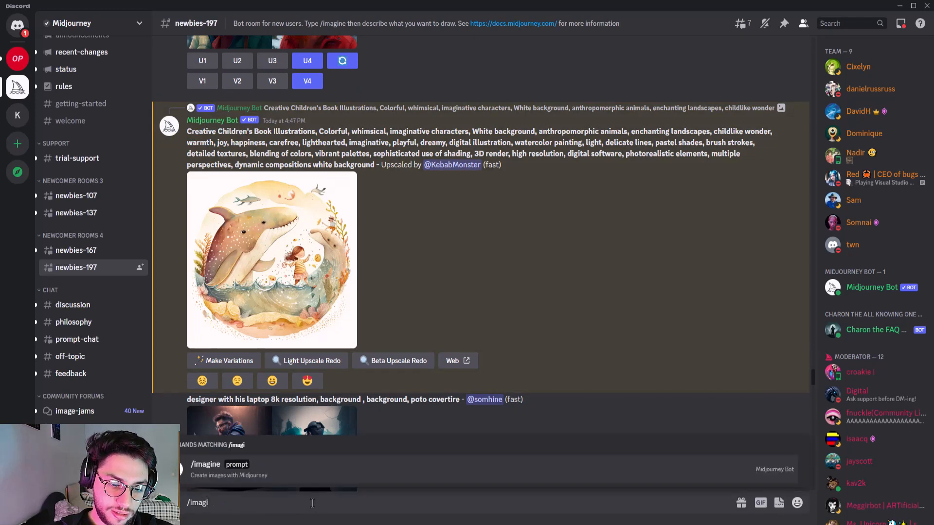
pyautogui.press('Tab')
pyautogui.hotkey('ctrl', 'v')
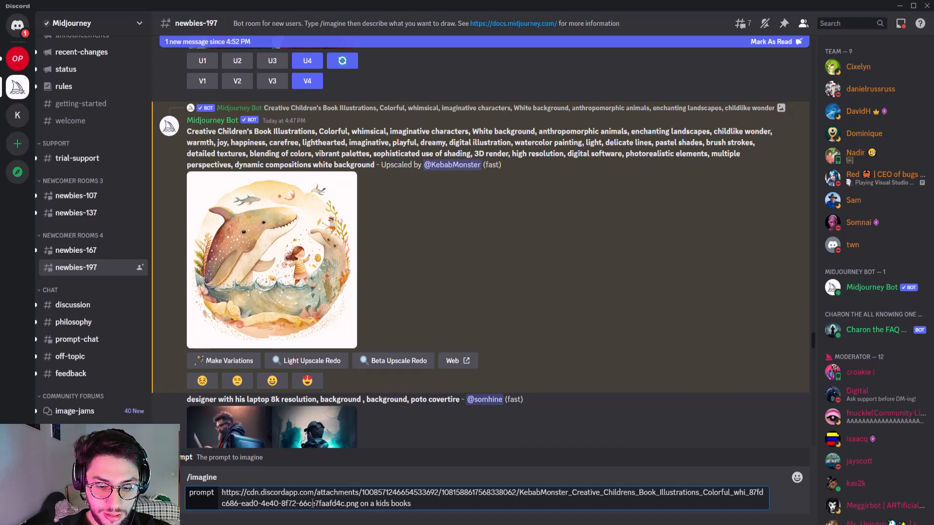
pyautogui.press('Return')
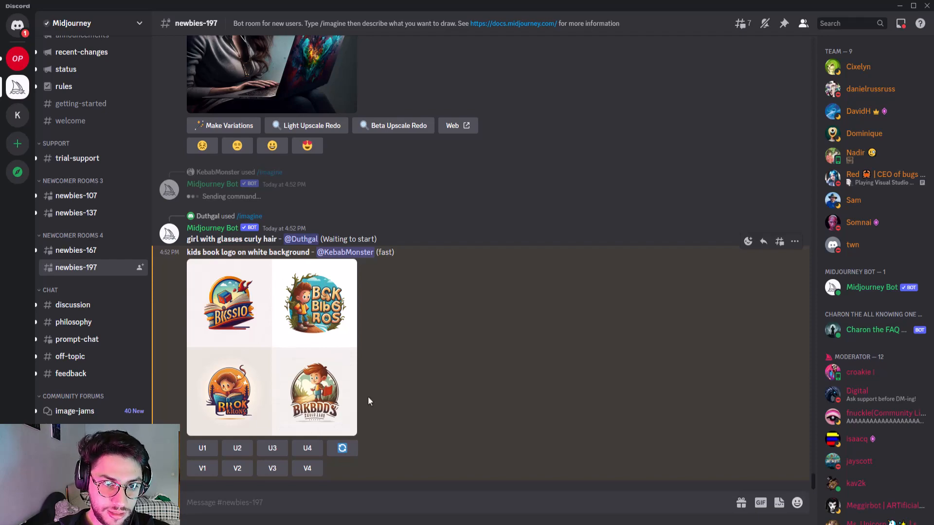
# - Look through the recent newbies-197 messages for the kids book logo and book cover results
pyautogui.scroll(11, 368, 398)
pyautogui.scroll(-11, 372, 399)
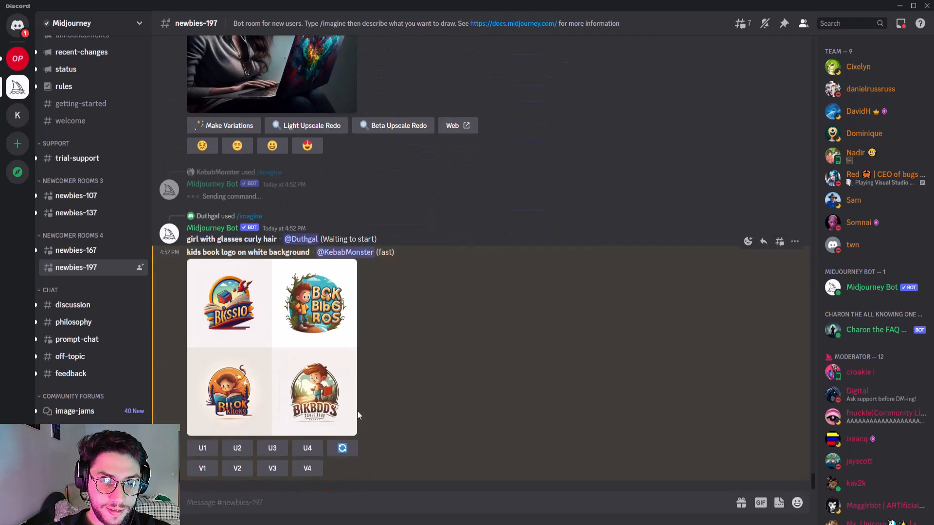
pyautogui.scroll(10, 348, 418)
pyautogui.scroll(-6, 347, 419)
pyautogui.scroll(3, 345, 427)
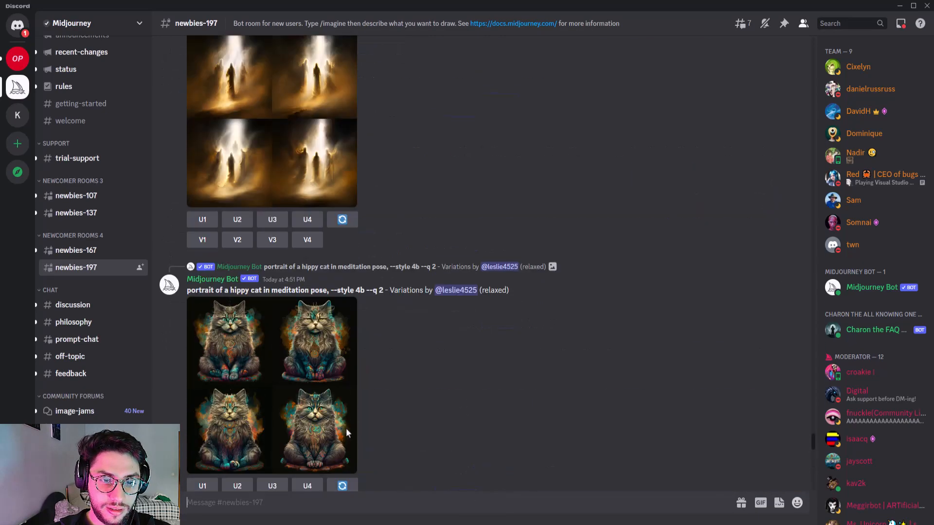
pyautogui.scroll(-10, 347, 428)
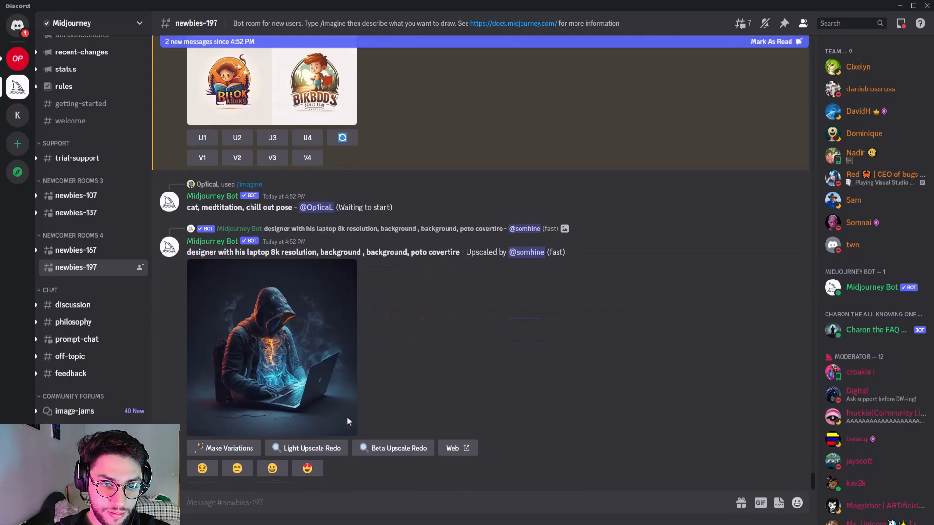
pyautogui.scroll(7, 301, 443)
pyautogui.scroll(-6, 317, 417)
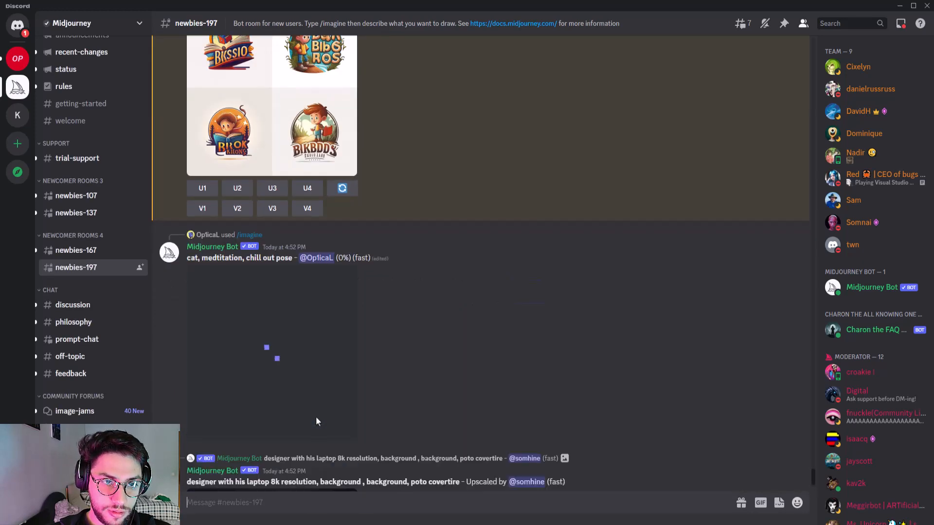
# - Submit another Midjourney /imagine request with the same image link followed by "on kids book cover"
pyautogui.write('/imagine')
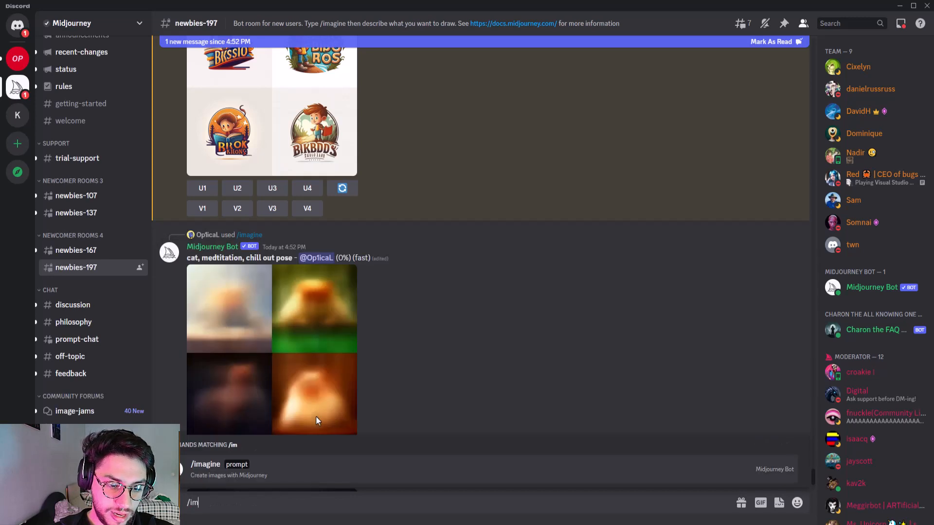
pyautogui.press('Tab')
pyautogui.hotkey('ctrl', 'v')
pyautogui.write('on')
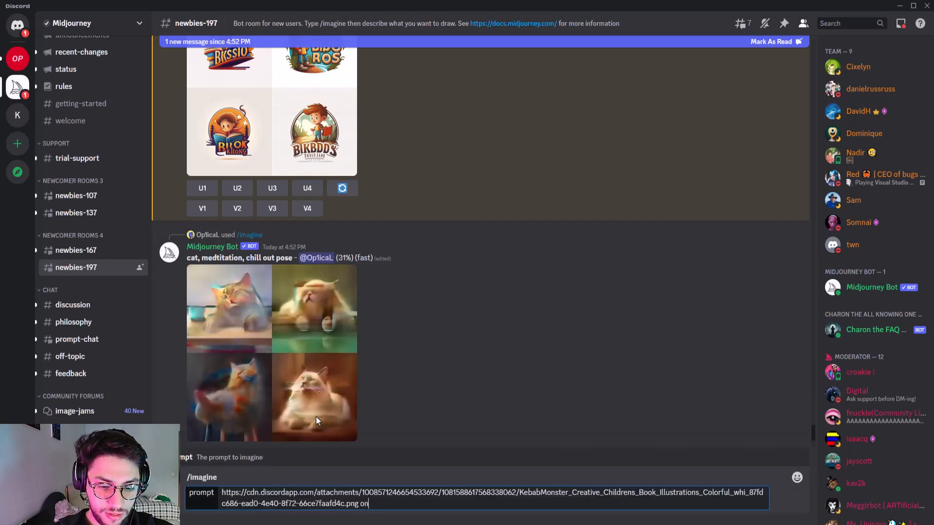
pyautogui.write(' kids cover book')
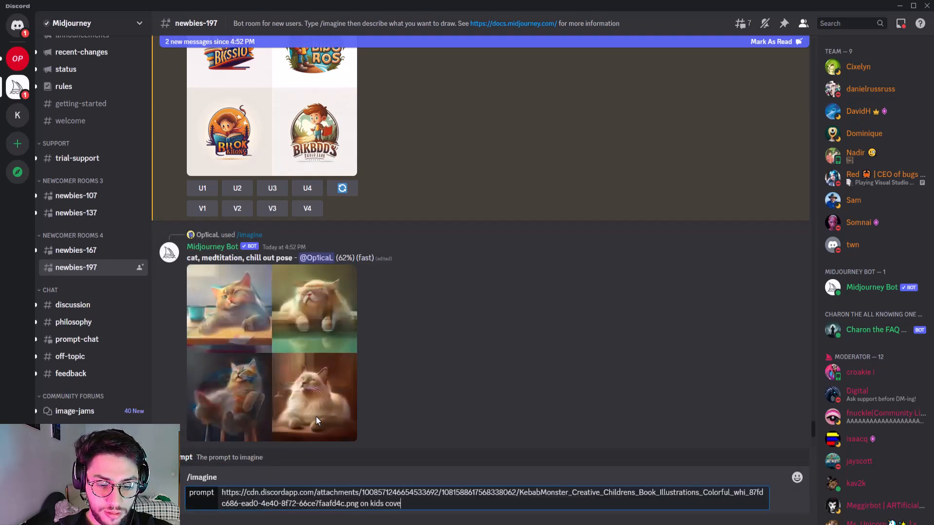
pyautogui.press('BackSpace')
pyautogui.press('BackSpace')
pyautogui.press('BackSpace')
pyautogui.press('BackSpace')
pyautogui.press('BackSpace')
pyautogui.press('BackSpace')
pyautogui.press('BackSpace')
pyautogui.press('BackSpace')
pyautogui.press('BackSpace')
pyautogui.press('BackSpace')
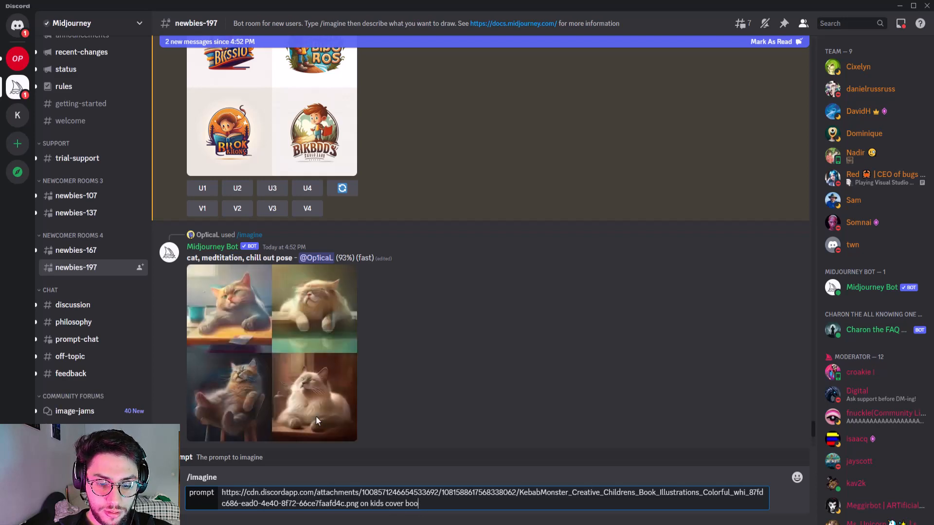
pyautogui.write('book cover')
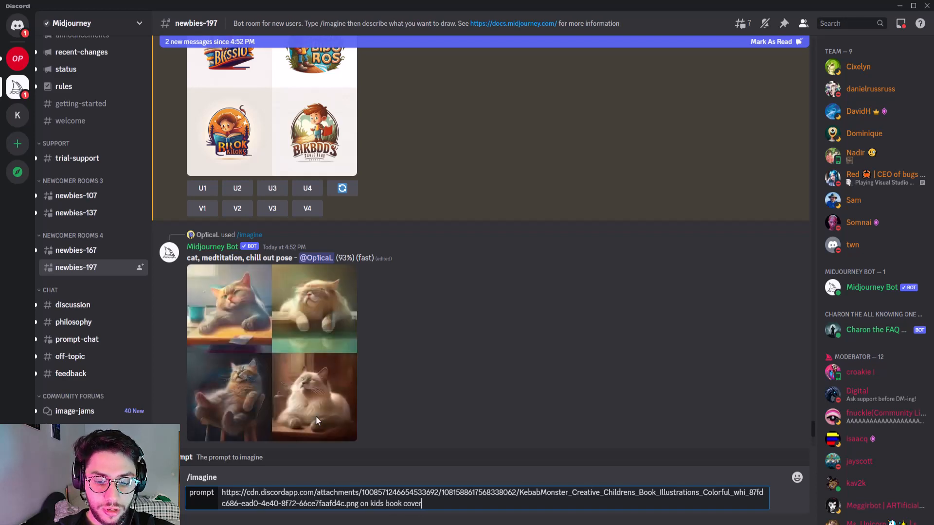
pyautogui.press('Return')
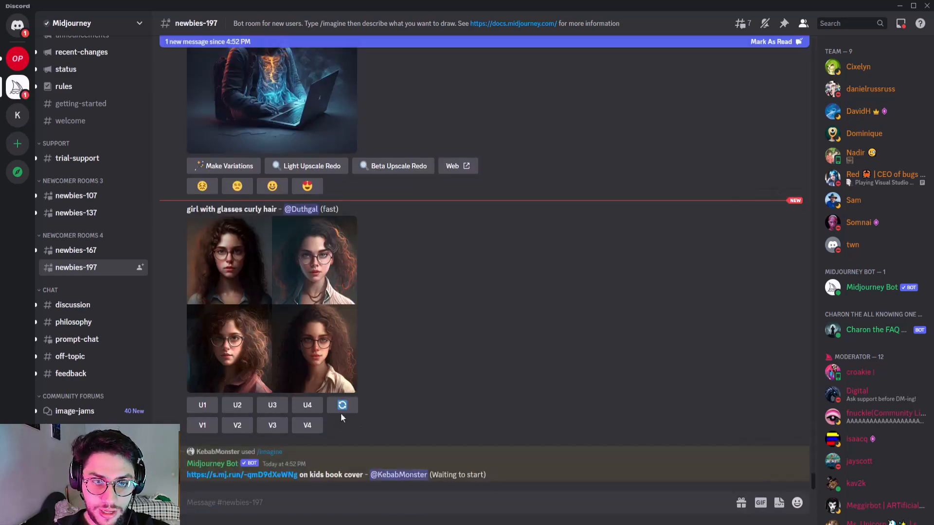
# - Open the four "kids book logo on white background" results full size in the browser and save the image
pyautogui.scroll(15, 342, 415)
pyautogui.click(288, 276)
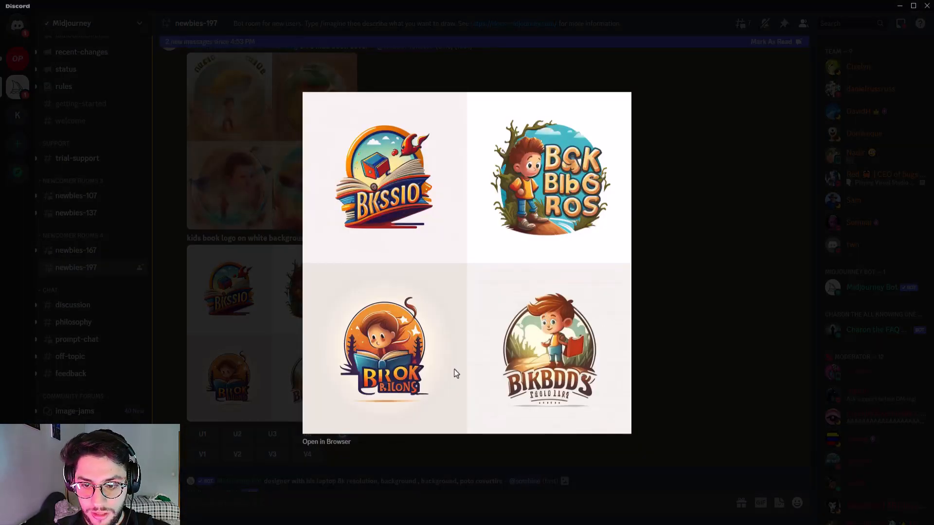
pyautogui.click(319, 441)
pyautogui.click(478, 213)
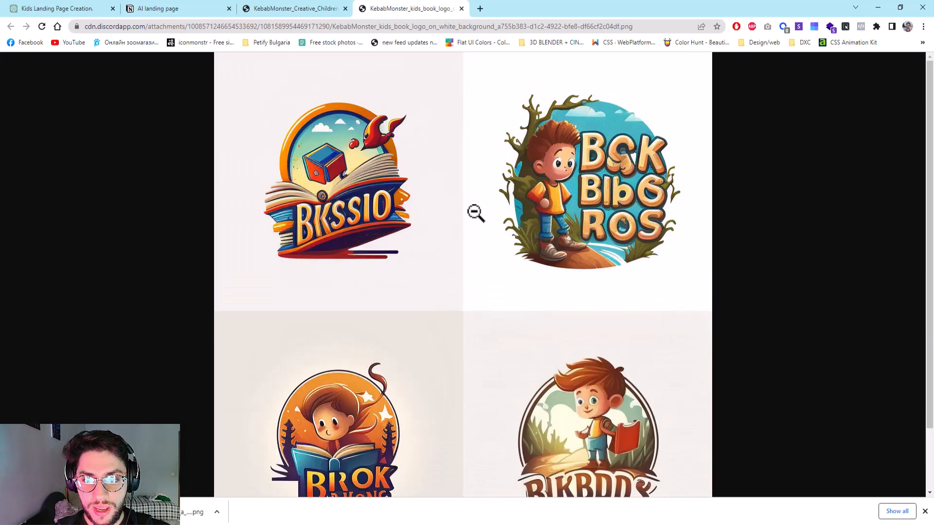
pyautogui.rightClick(475, 213)
pyautogui.click(499, 231)
pyautogui.click(384, 256)
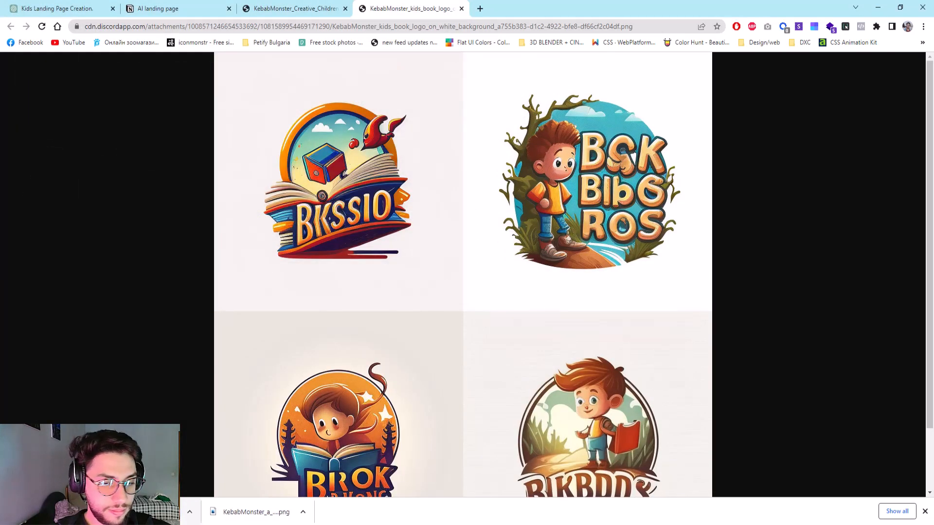
# - Bring the downloaded logo image into the kids_book landing page frame in Figma
pyautogui.moveTo(68, 512); pyautogui.dragTo(251, 453)
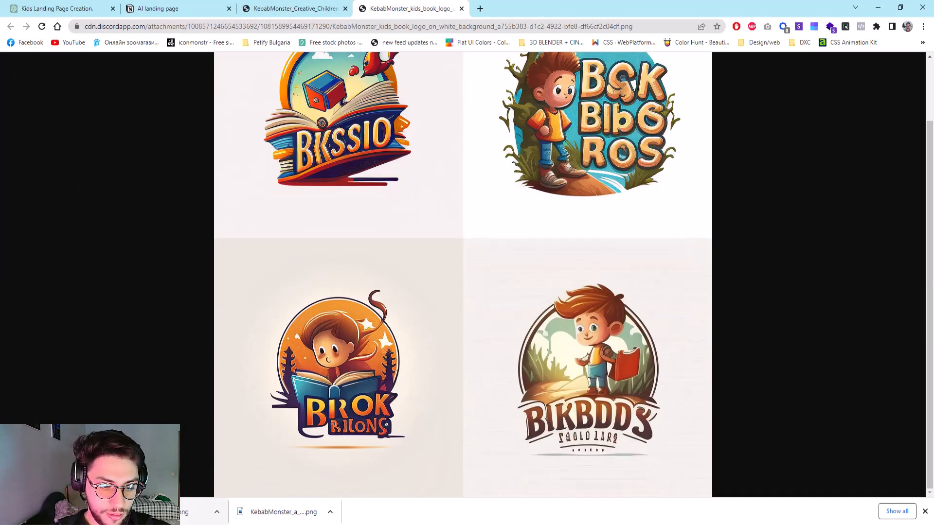
pyautogui.hotkey('alt', 'Tab')
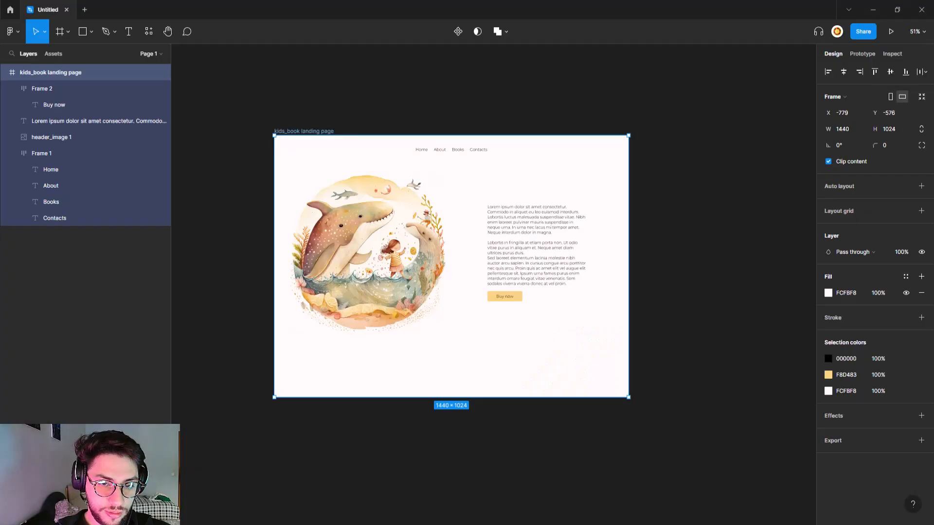
pyautogui.moveTo(250, 452); pyautogui.dragTo(331, 378)
pyautogui.scroll(-3, 368, 383)
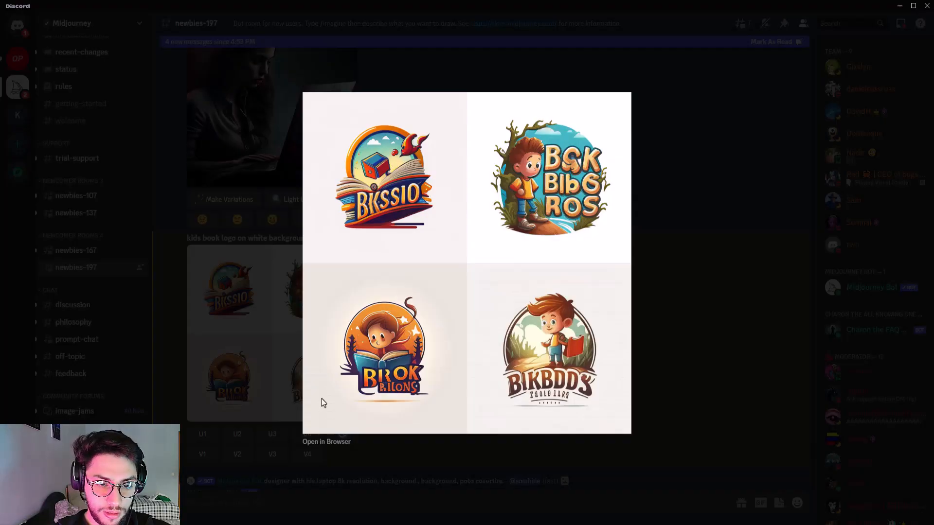
# - Switch to Discord and examine the generated "on a kids book cover" images, including an enlarged view
pyautogui.click(270, 405)
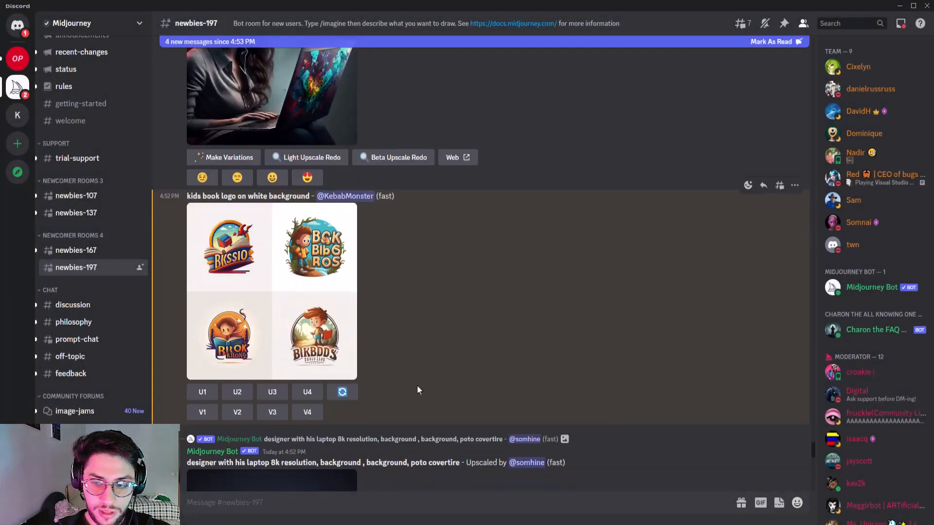
pyautogui.scroll(-10, 499, 392)
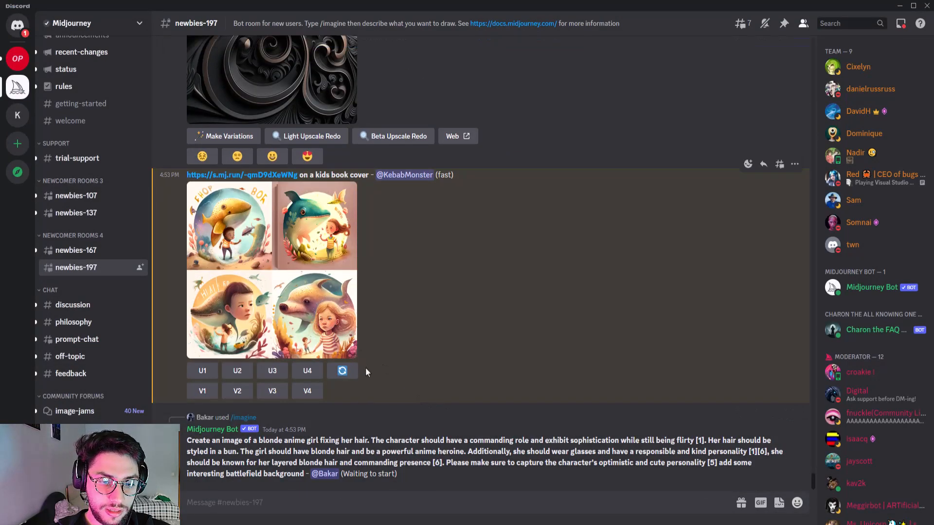
pyautogui.click(336, 317)
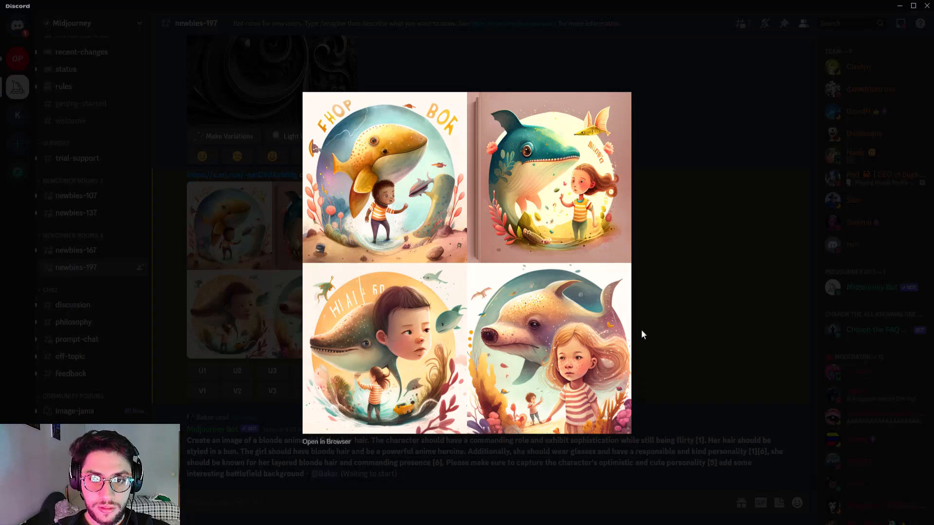
pyautogui.click(641, 334)
pyautogui.scroll(20, 351, 354)
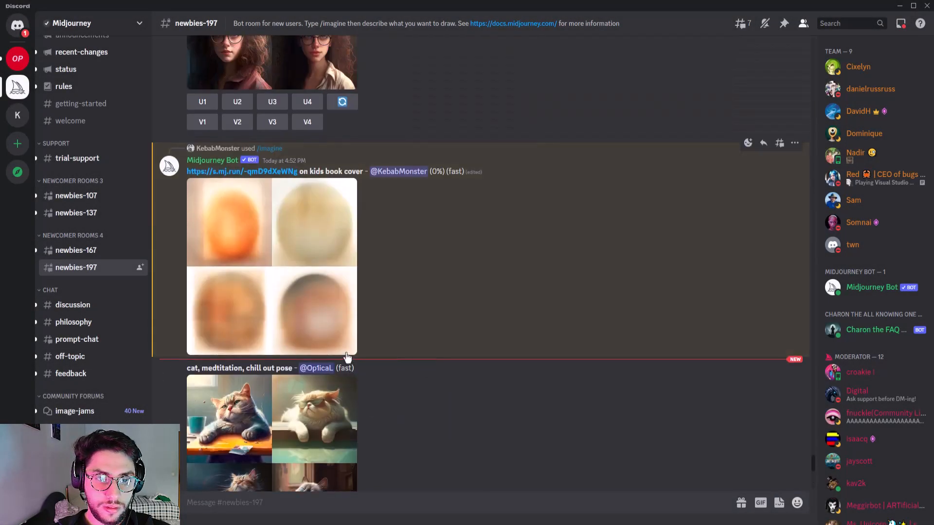
pyautogui.scroll(-10, 418, 317)
pyautogui.scroll(-5, 389, 352)
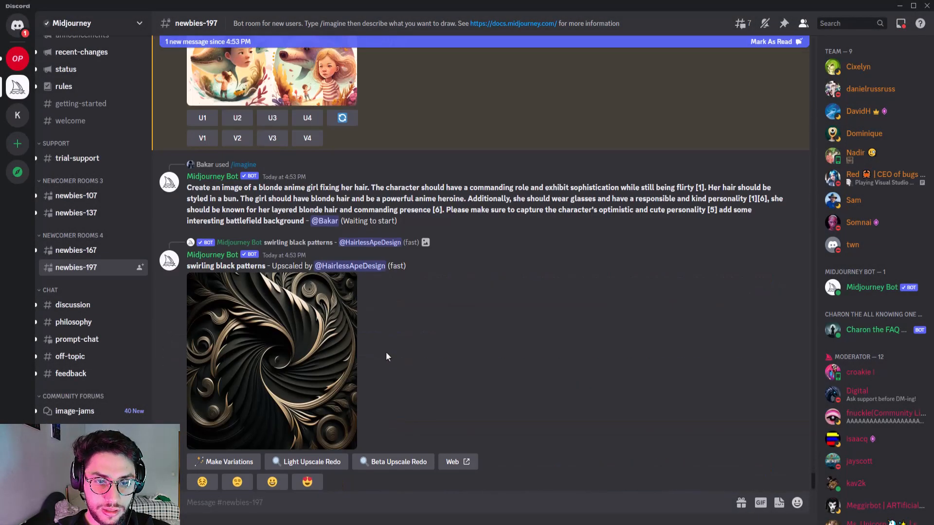
pyautogui.scroll(5, 366, 367)
pyautogui.scroll(-3, 346, 363)
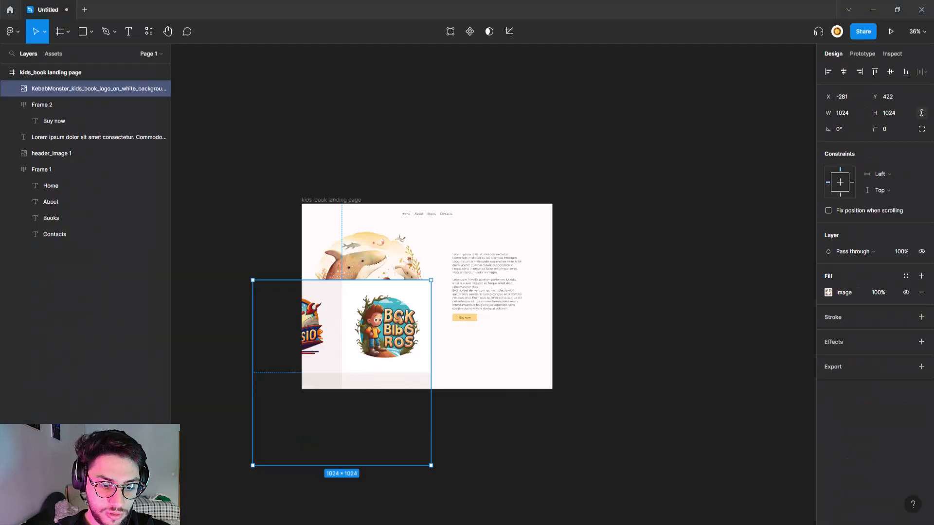
# - Switch to Figma and move the logo image over the landing page to about X 197, Y 175
pyautogui.moveTo(504, 298); pyautogui.dragTo(471, 264)
pyautogui.scroll(3, 333, 321)
pyautogui.moveTo(333, 322); pyautogui.dragTo(499, 286)
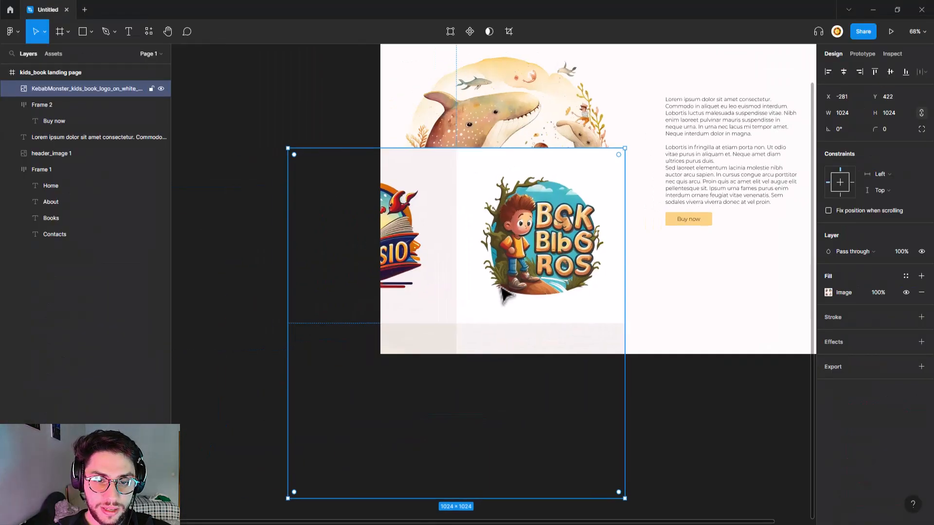
pyautogui.moveTo(562, 271); pyautogui.dragTo(456, 193)
pyautogui.scroll(-2, 541, 224)
pyautogui.moveTo(507, 248); pyautogui.dragTo(491, 223)
pyautogui.click(586, 267)
pyautogui.moveTo(530, 252); pyautogui.dragTo(503, 271)
pyautogui.click(480, 275)
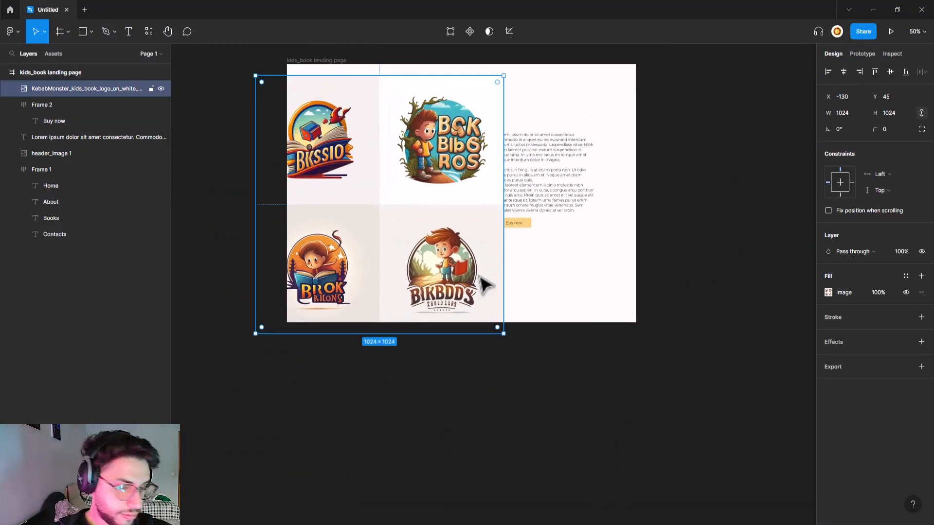
pyautogui.moveTo(479, 196); pyautogui.dragTo(544, 220)
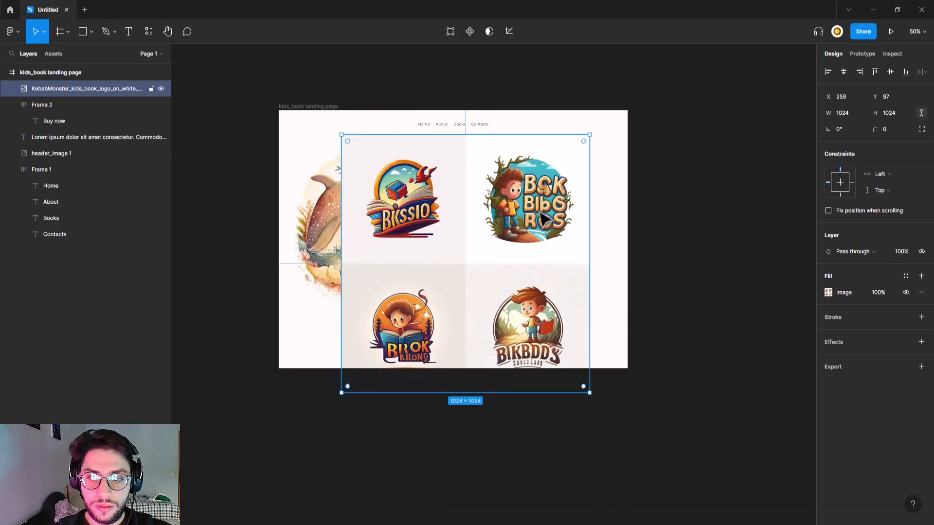
pyautogui.moveTo(491, 206); pyautogui.dragTo(476, 225)
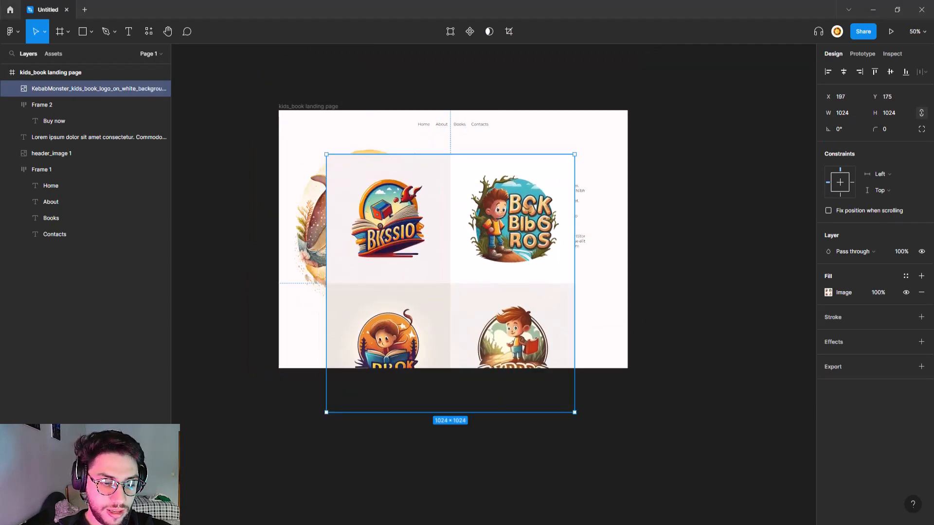
# - Switch to the Chrome browser and open remove.bg in a new tab
pyautogui.hotkey('alt', 'Tab')
pyautogui.click(480, 8)
pyautogui.write('remove.bg')
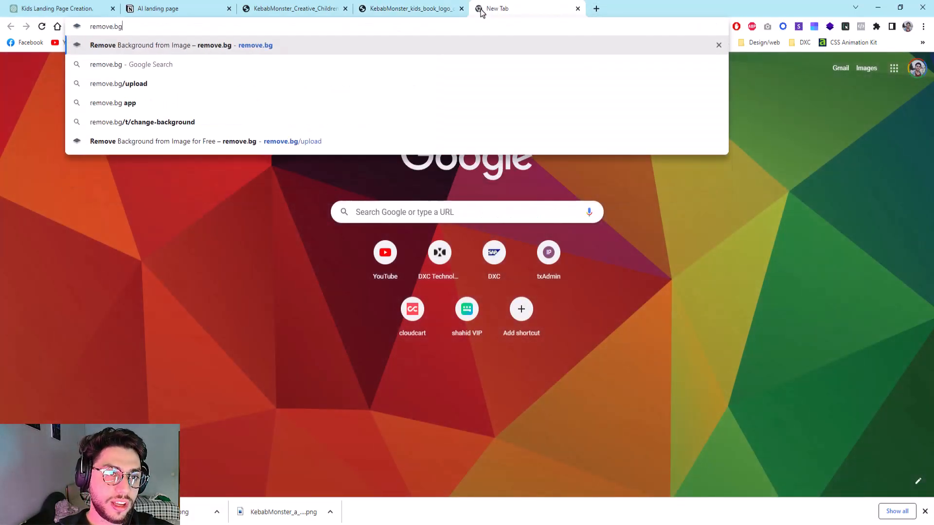
pyautogui.press('Return')
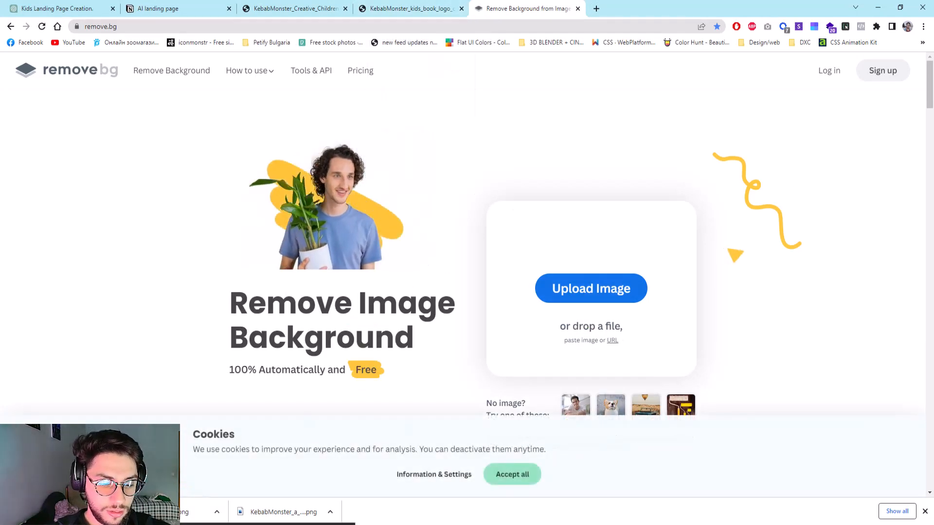
# - Upload the downloaded logo image to remove.bg and download the background-free 500 × 500 preview image
pyautogui.moveTo(284, 511); pyautogui.dragTo(618, 357)
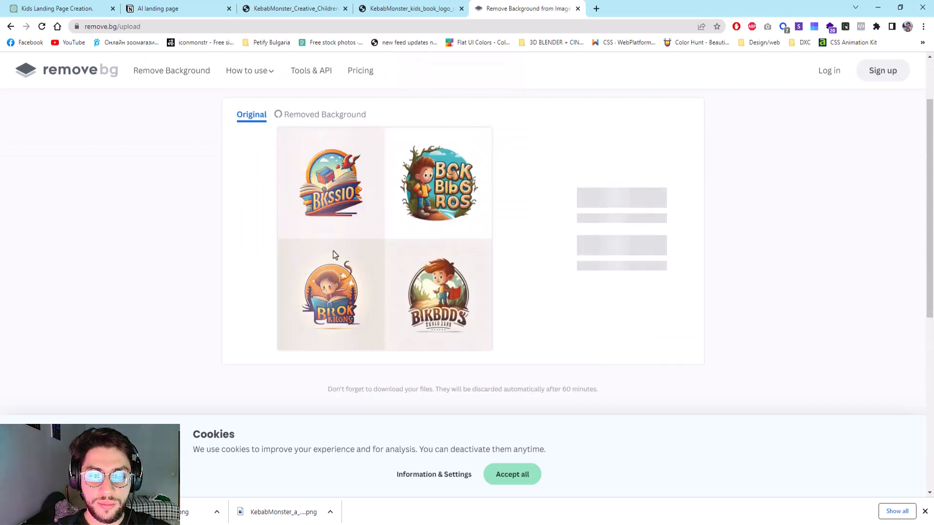
pyautogui.click(618, 196)
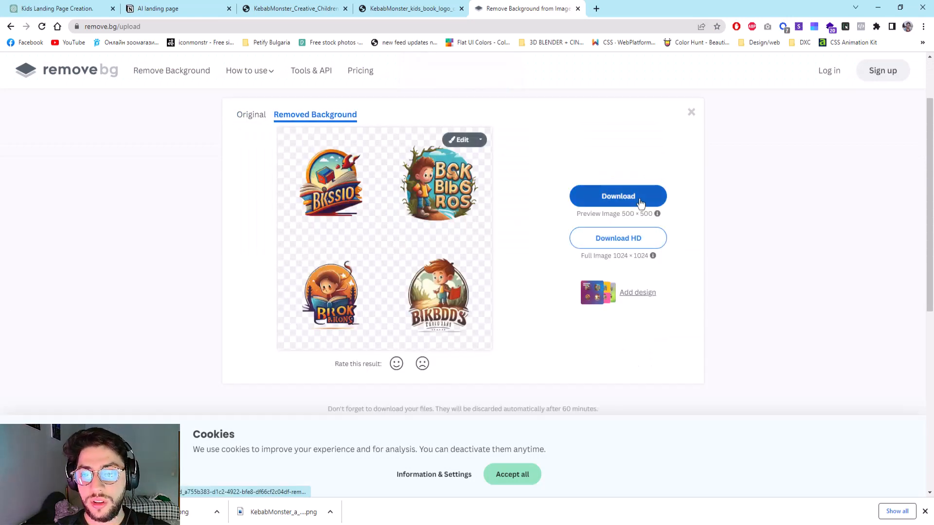
pyautogui.click(390, 253)
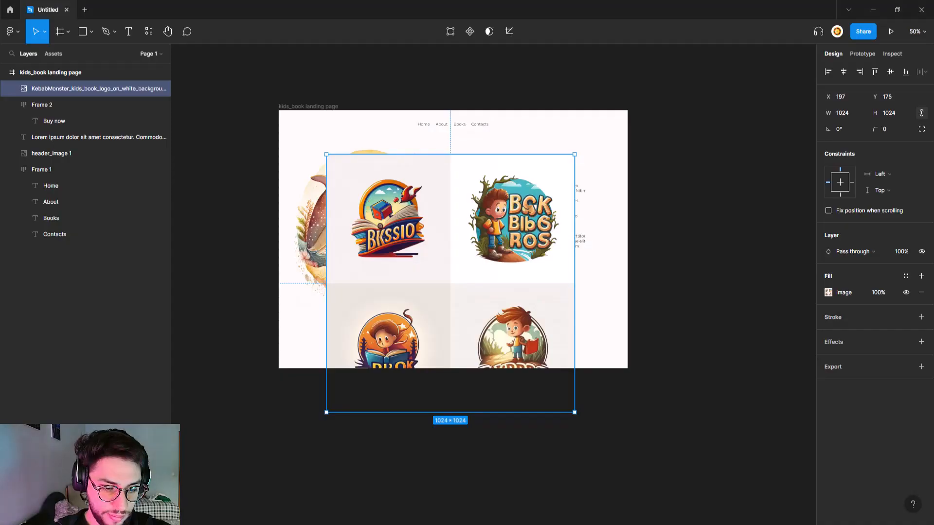
# - In Figma, replace the opaque logo image with the background-free one and place it beside the landing page at X 826, Y -314
pyautogui.moveTo(292, 363)
pyautogui.mouseDown()
pyautogui.moveTo(285, 337)
pyautogui.moveTo(288, 360)
pyautogui.mouseUp()
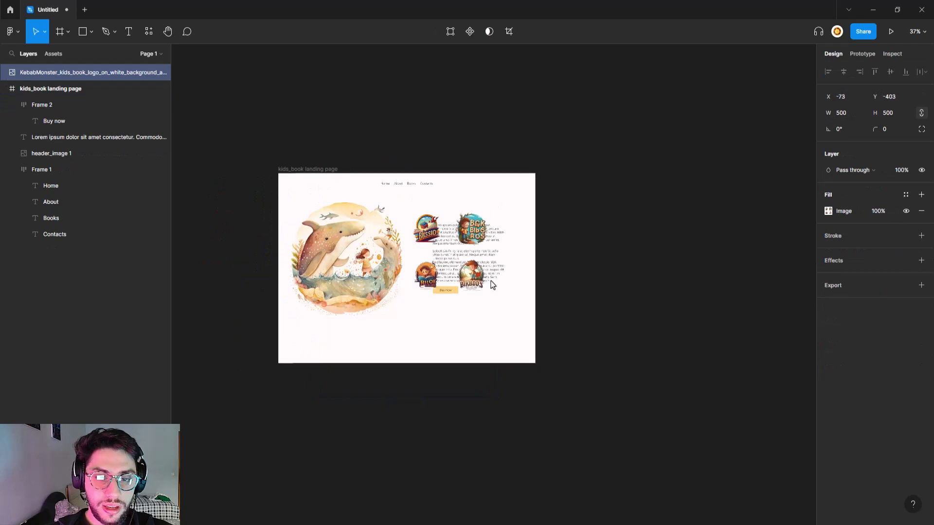
pyautogui.moveTo(492, 284); pyautogui.dragTo(655, 301)
pyautogui.hscroll(4, 295, 153)
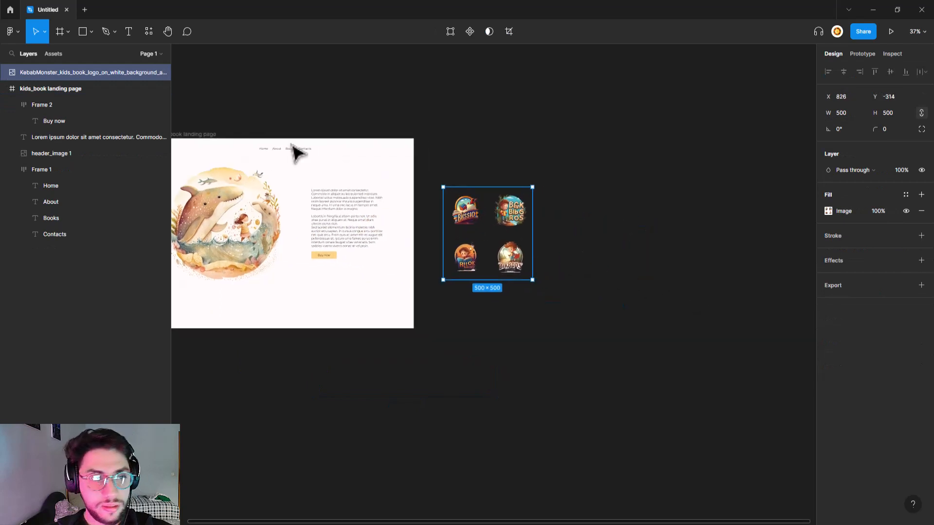
# - Draw a rectangle of about 331 × 255 over the Bikbdds logo in the background-free image
pyautogui.click(87, 42)
pyautogui.scroll(5, 495, 252)
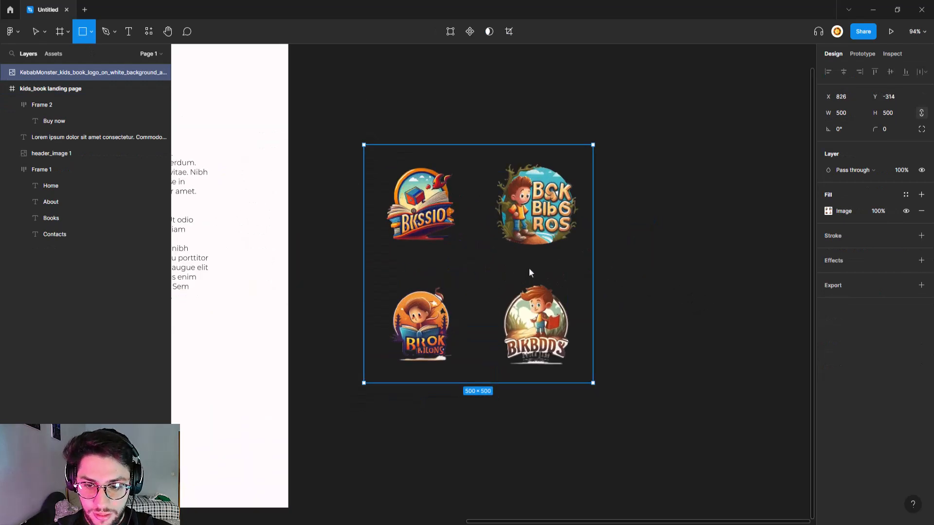
pyautogui.moveTo(529, 273); pyautogui.dragTo(453, 218)
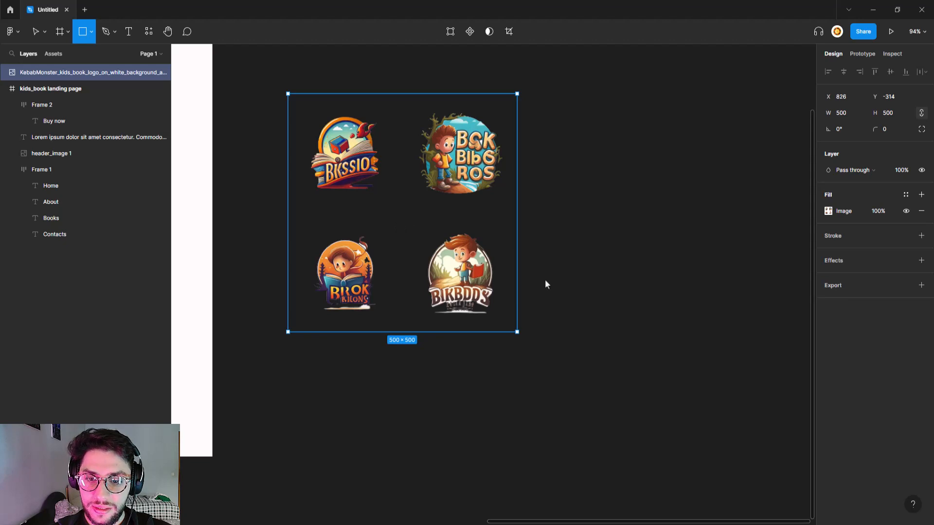
pyautogui.moveTo(571, 239); pyautogui.dragTo(418, 358)
pyautogui.moveTo(519, 306); pyautogui.dragTo(503, 279)
# - Try to use the rectangle and the logo image together as a mask
pyautogui.keyDown('shift'); pyautogui.click(61, 88); pyautogui.keyUp('shift')
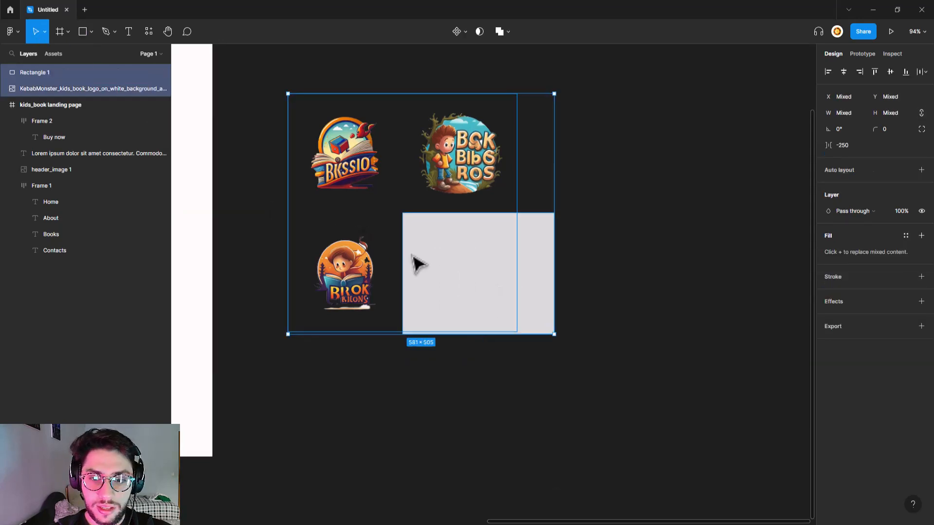
pyautogui.rightClick(457, 217)
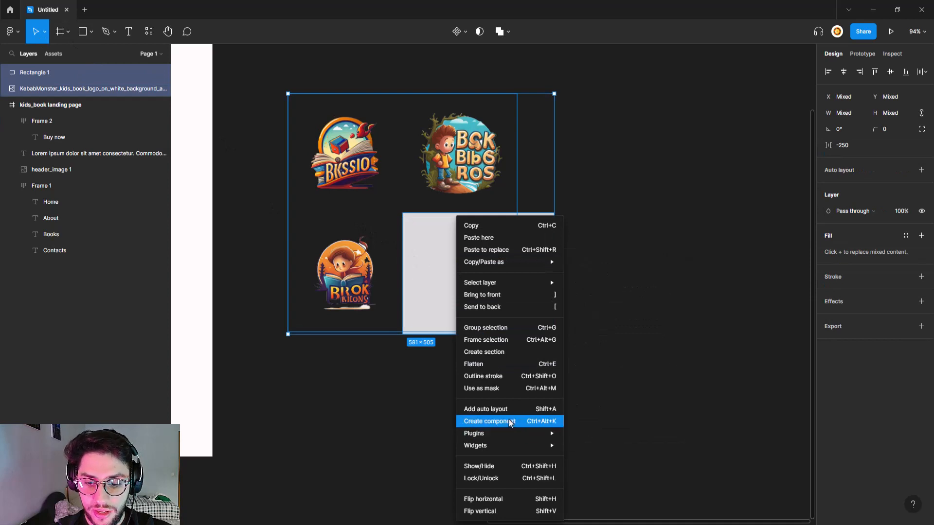
pyautogui.moveTo(517, 446)
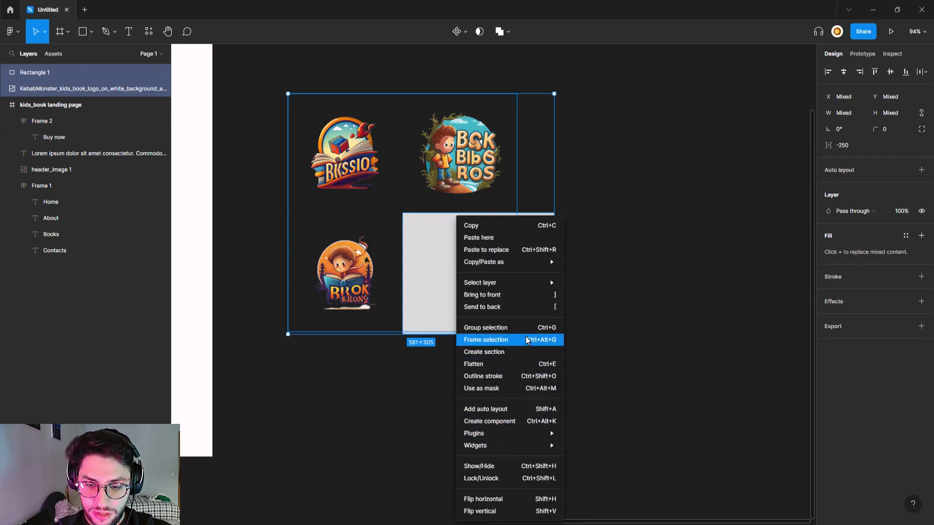
pyautogui.click(530, 388)
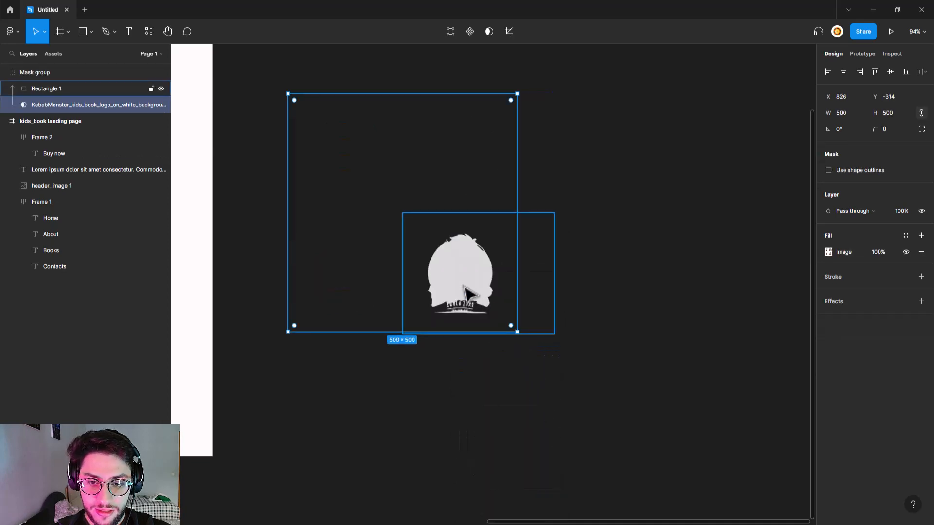
# - Try a 0% fill opacity on the masked rectangle, and undo both the opacity change and the mask
pyautogui.click(506, 306)
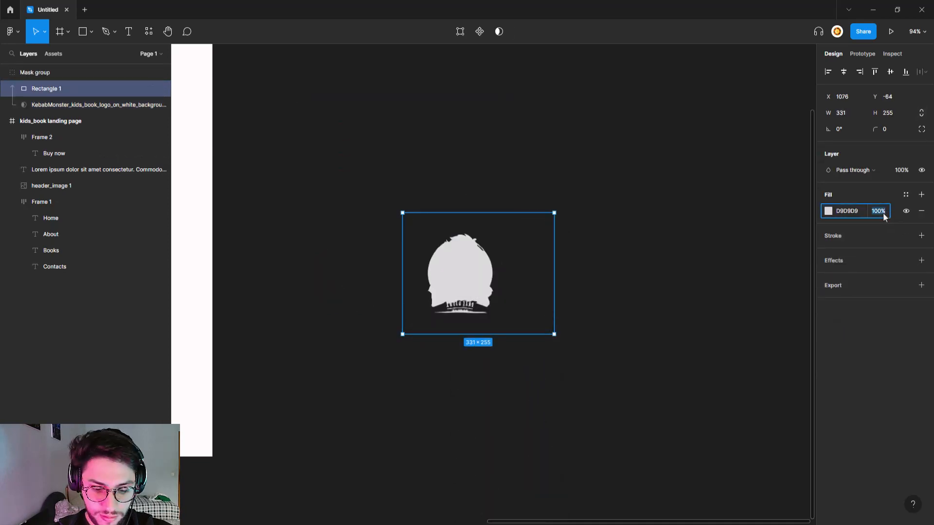
pyautogui.write('0')
pyautogui.press('Return')
pyautogui.hotkey('ctrl', 'z')
pyautogui.hotkey('ctrl', 'z')
pyautogui.hotkey('ctrl', 'z')
pyautogui.hotkey('ctrl', 'z')
# - Move the rectangle off the Bikbdds logo and delete it
pyautogui.click(573, 289)
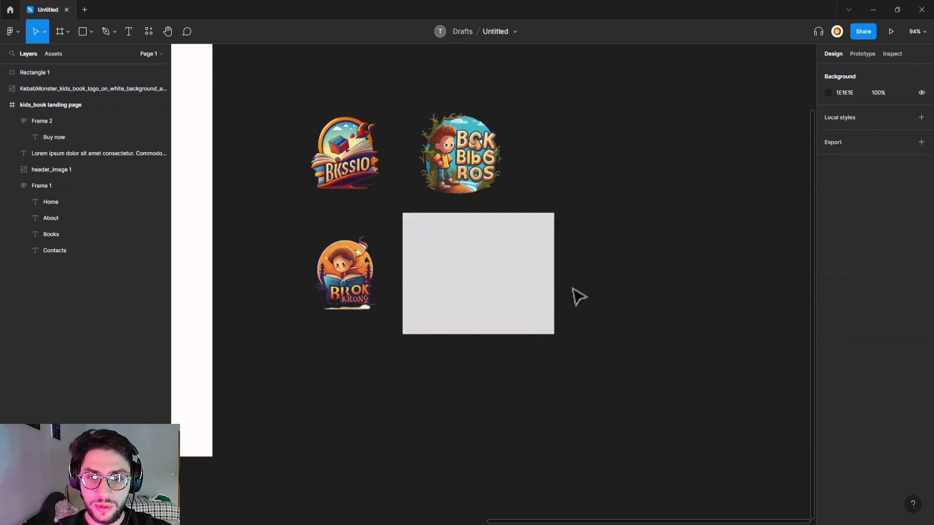
pyautogui.click(479, 274)
pyautogui.moveTo(475, 269); pyautogui.dragTo(571, 286)
pyautogui.press('Delete')
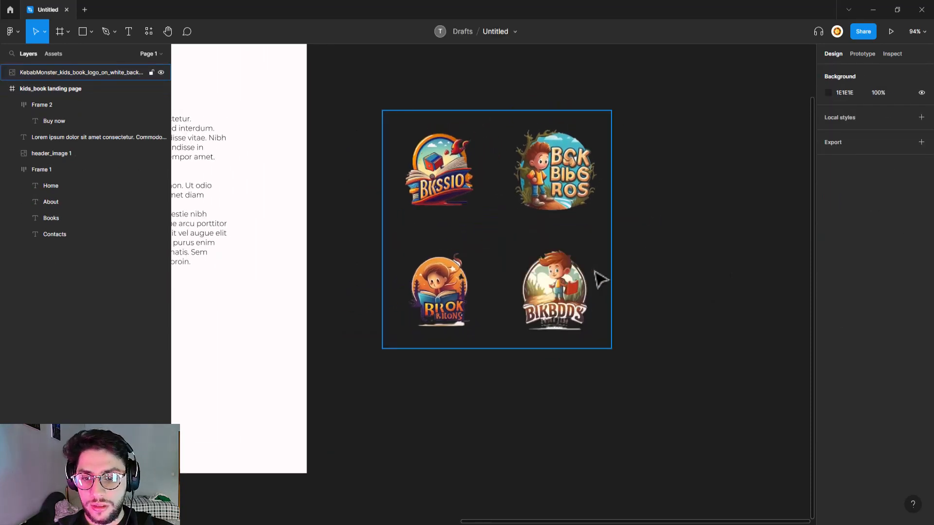
# - Set the logo image's fill mode to Crop and crop it to the Bikbdds logo, about 195 × 203
pyautogui.click(576, 242)
pyautogui.click(830, 214)
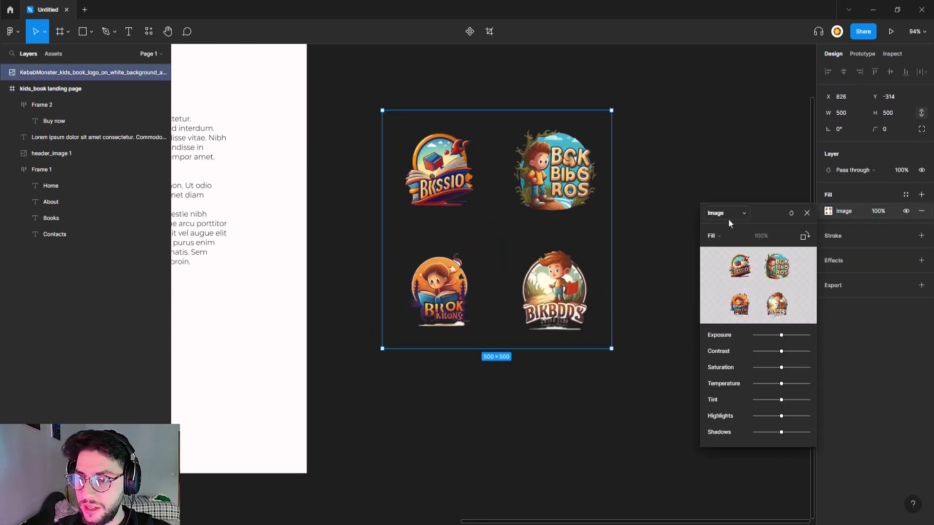
pyautogui.click(727, 214)
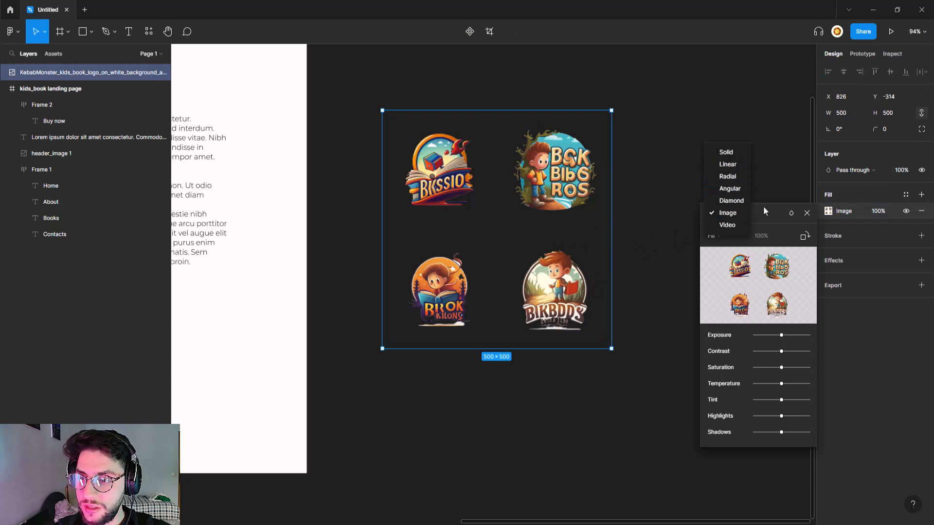
pyautogui.click(725, 240)
pyautogui.click(717, 259)
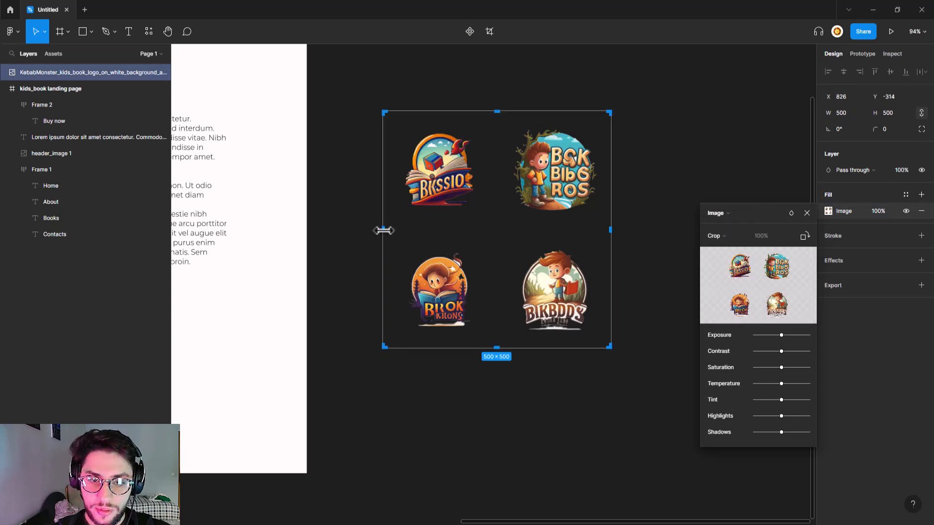
pyautogui.moveTo(384, 230); pyautogui.dragTo(510, 248)
pyautogui.moveTo(560, 112); pyautogui.dragTo(568, 237)
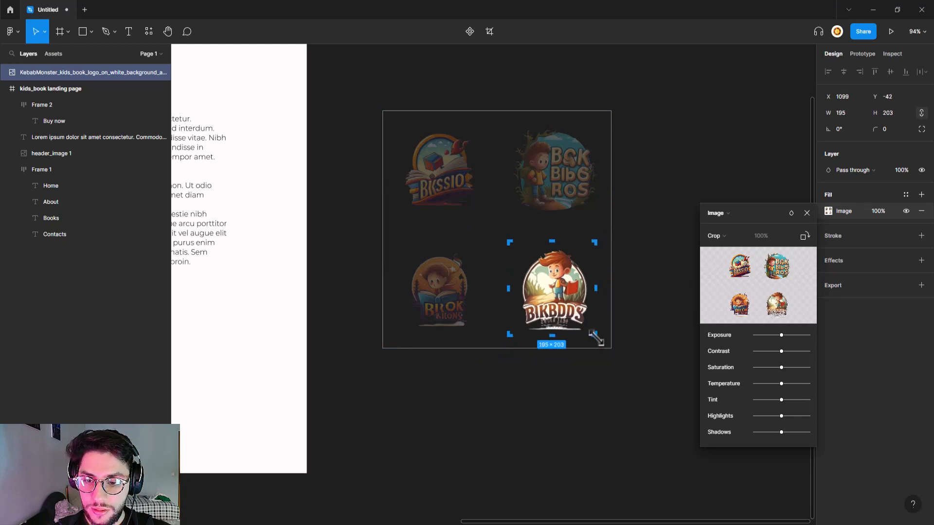
pyautogui.press('Return')
pyautogui.click(513, 359)
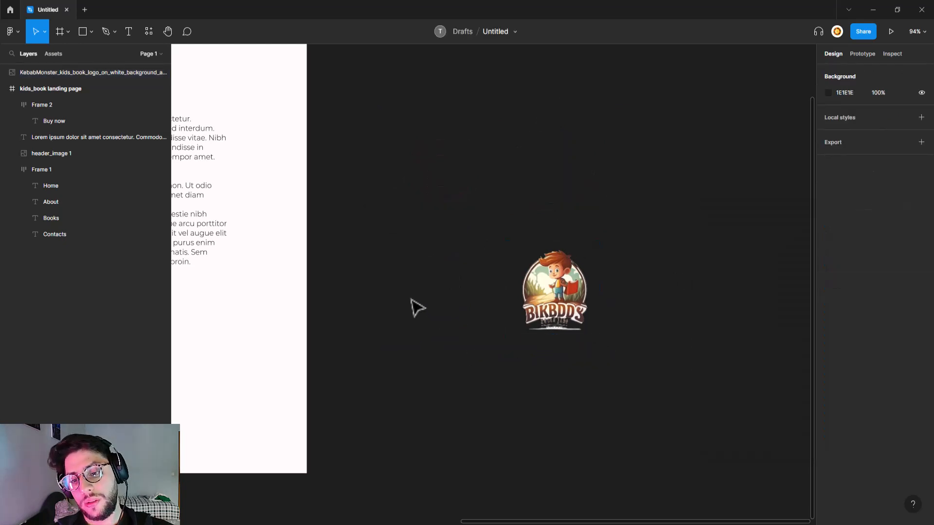
# - Scale the cropped logo down into the landing page's upper-left corner and tighten its crop to about 83 × 105
pyautogui.scroll(-3, 649, 305)
pyautogui.moveTo(578, 302); pyautogui.dragTo(237, 192)
pyautogui.moveTo(236, 192); pyautogui.dragTo(366, 199)
pyautogui.scroll(5, 366, 205)
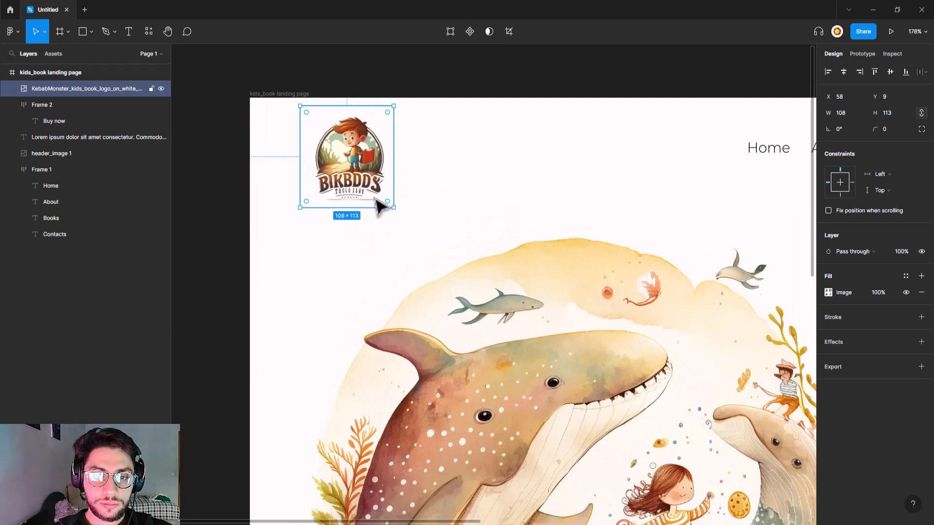
pyautogui.moveTo(407, 187); pyautogui.dragTo(429, 183)
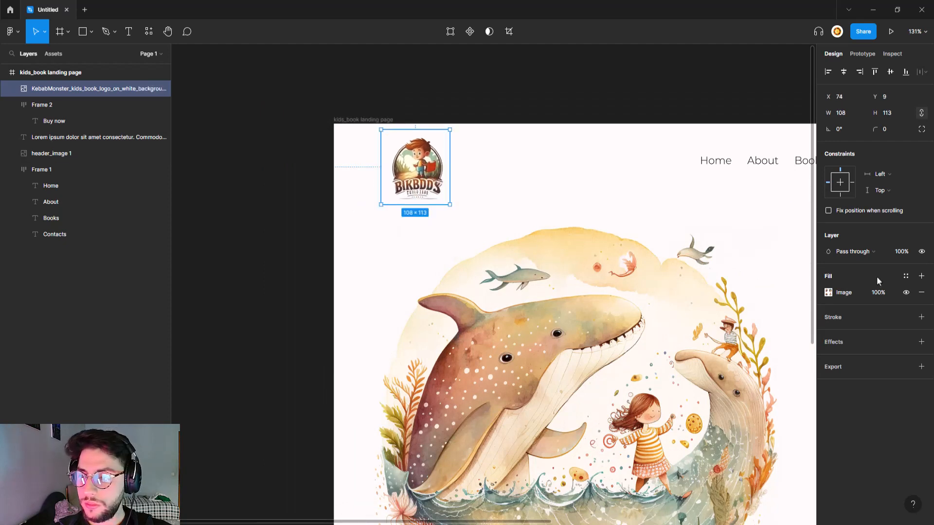
pyautogui.click(828, 293)
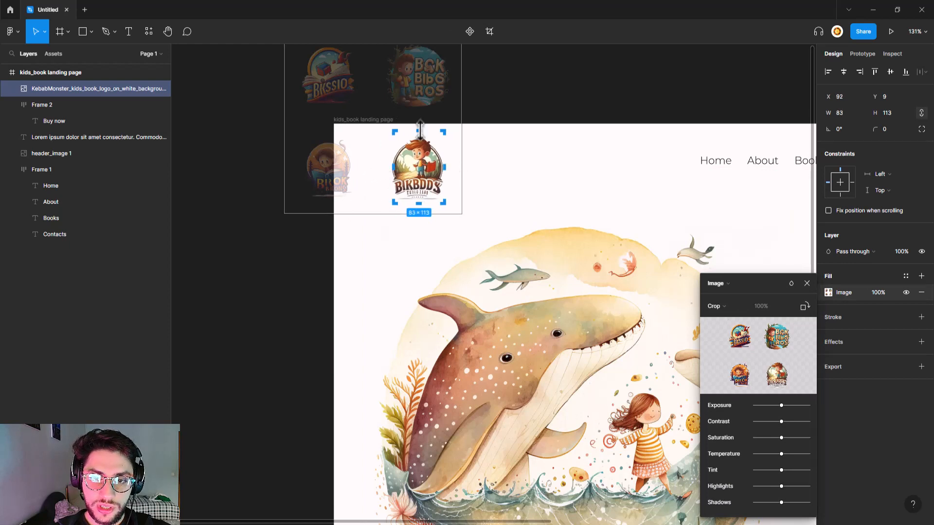
pyautogui.press('Escape')
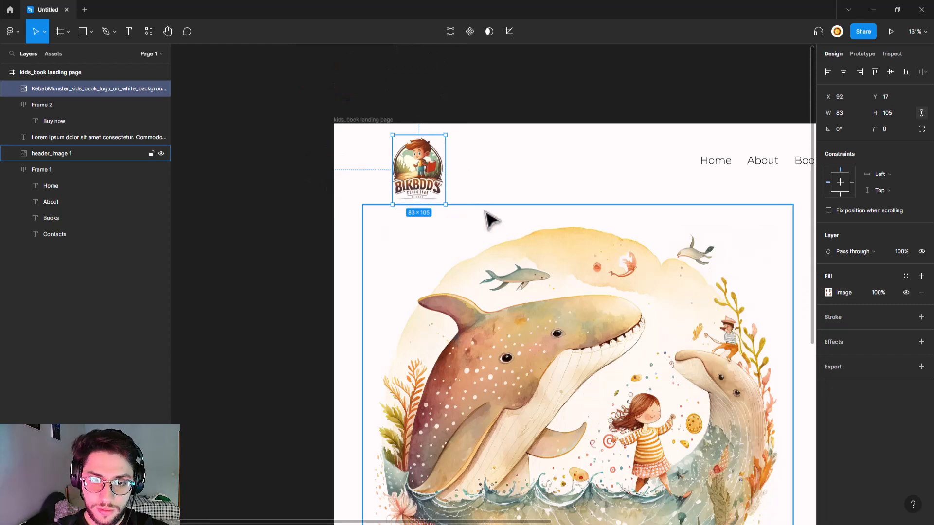
# - Reposition the logo about 100 px in from the landing page's left edge, level with the navigation links
pyautogui.moveTo(431, 184); pyautogui.dragTo(380, 173)
pyautogui.press('Up')
pyautogui.press('Up')
pyautogui.press('Up')
pyautogui.press('Up')
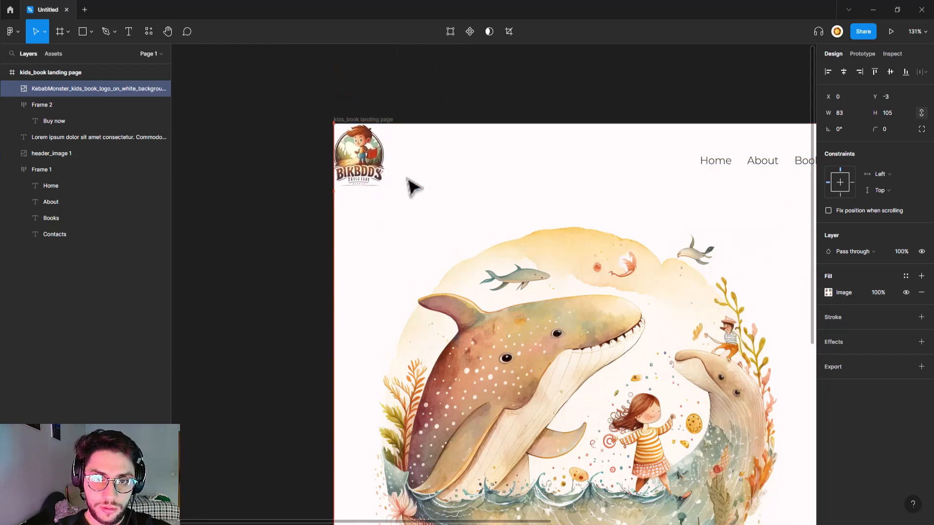
pyautogui.hotkey('shift', 'Right')
pyautogui.hotkey('shift', 'Right')
pyautogui.hotkey('shift', 'Right')
pyautogui.hotkey('shift', 'Right')
pyautogui.hotkey('shift', 'Right')
pyautogui.hotkey('shift', 'Right')
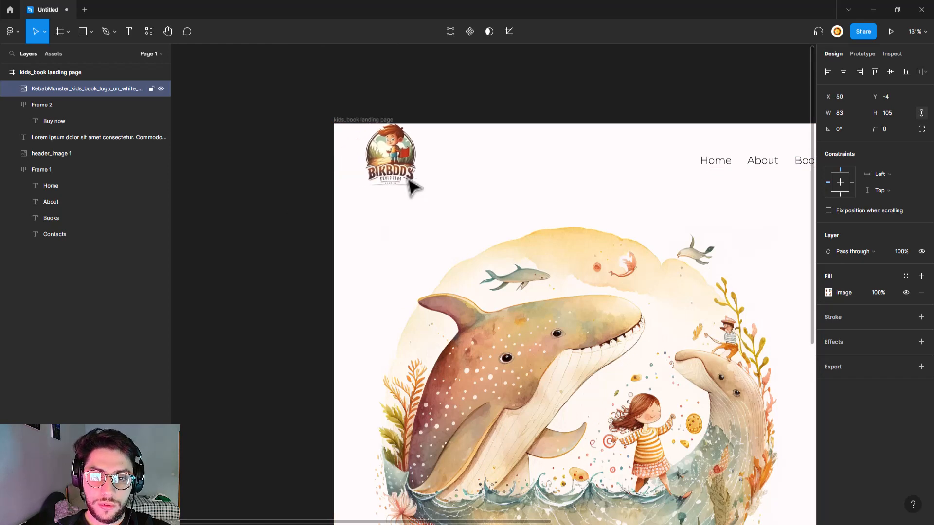
pyautogui.hotkey('shift', 'Right')
pyautogui.hotkey('shift', 'Right')
pyautogui.hotkey('shift', 'Right')
pyautogui.hotkey('shift', 'Right')
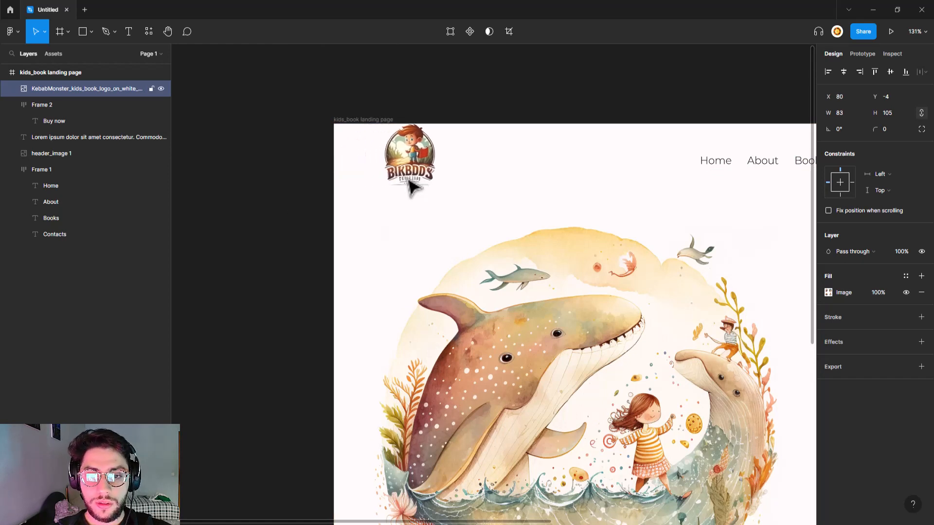
pyautogui.moveTo(412, 159); pyautogui.dragTo(412, 167)
pyautogui.click(381, 121)
pyautogui.scroll(-10, 506, 202)
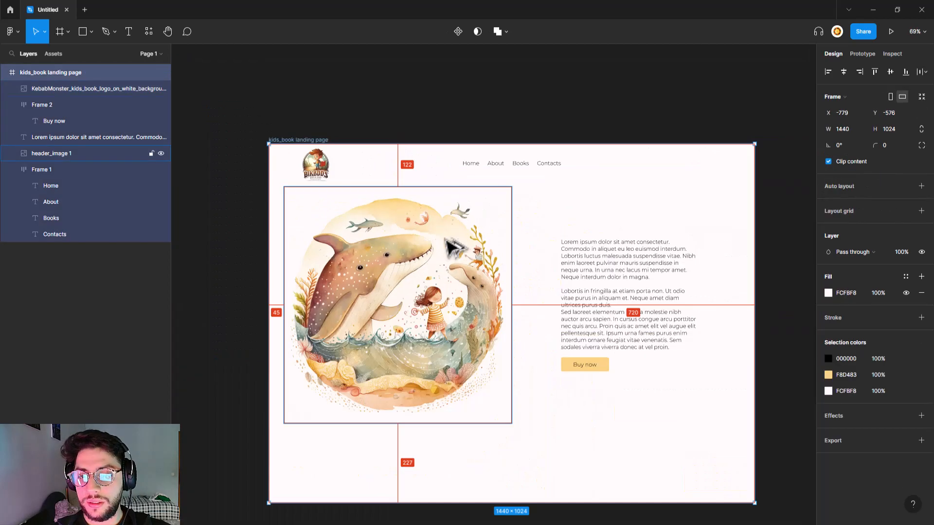
# - Frame the lorem ipsum text and the Buy now button together, and rename the frame header_text
pyautogui.click(377, 277)
pyautogui.keyDown('shift'); pyautogui.click(487, 273); pyautogui.keyUp('shift')
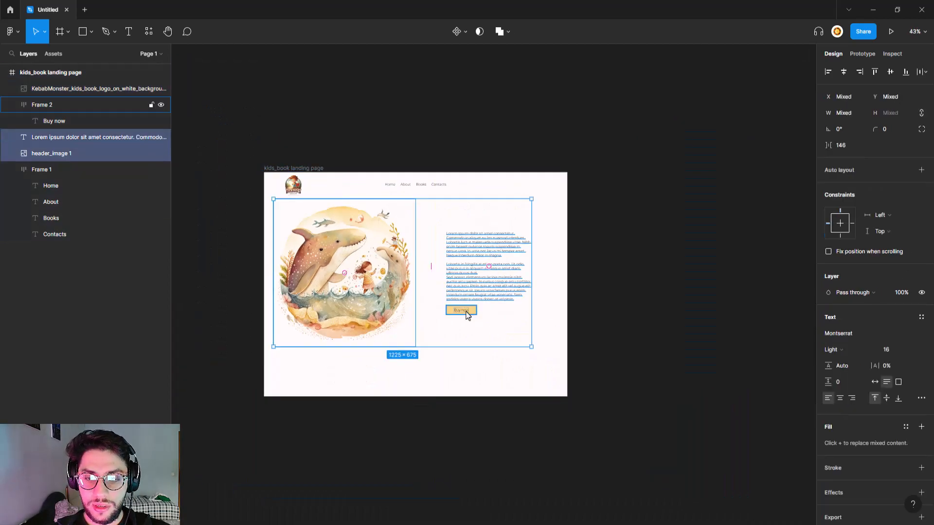
pyautogui.press('Escape')
pyautogui.click(465, 312)
pyautogui.keyDown('shift'); pyautogui.click(492, 290); pyautogui.keyUp('shift')
pyautogui.rightClick(493, 291)
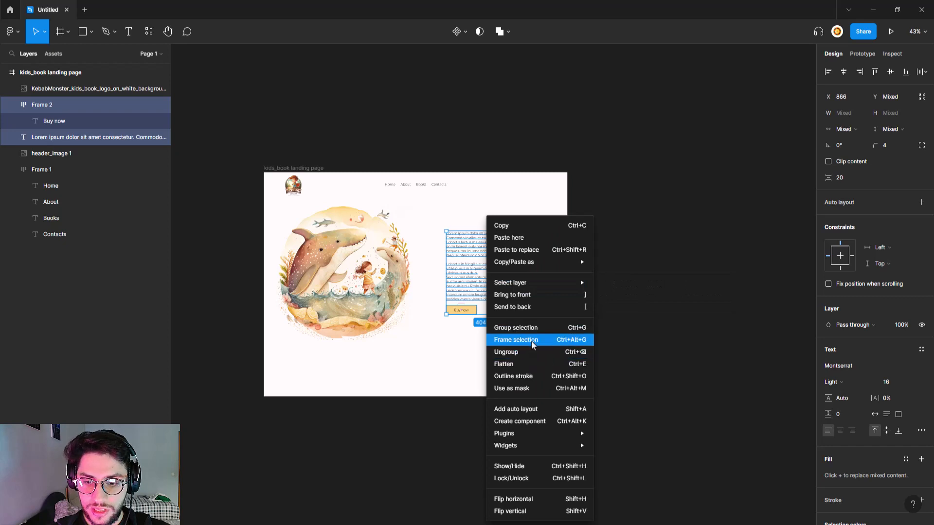
pyautogui.click(511, 338)
pyautogui.doubleClick(40, 105)
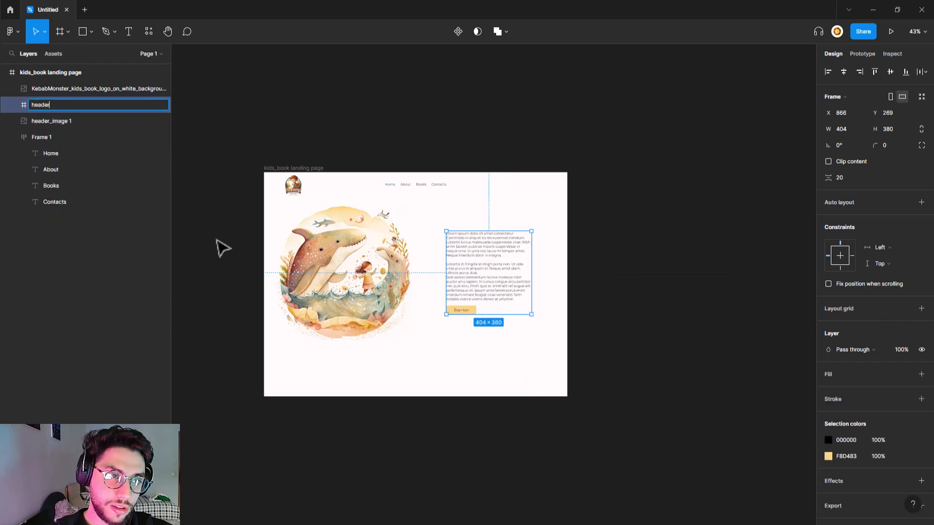
pyautogui.press('Return')
# - Combine header_image 1 and header_text in an auto layout and center it horizontally on the landing page
pyautogui.click(50, 121)
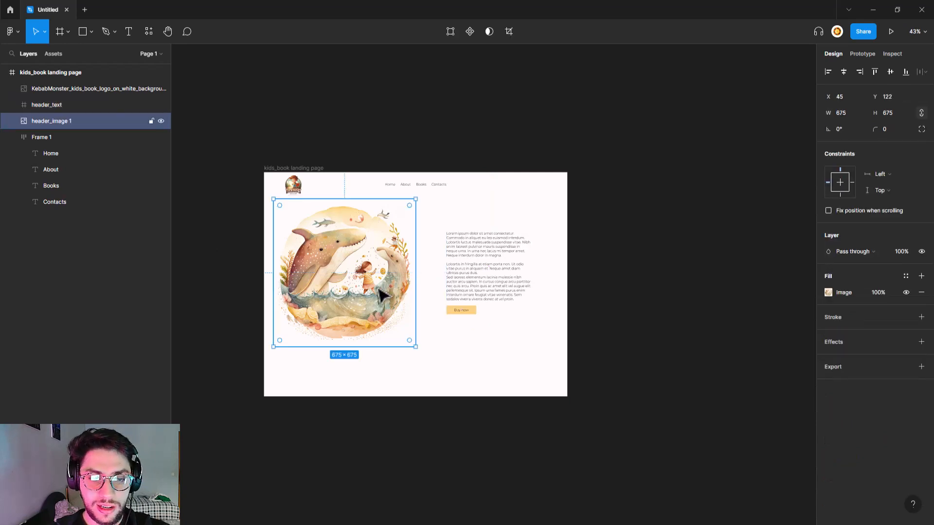
pyautogui.keyDown('shift'); pyautogui.click(476, 263); pyautogui.keyUp('shift')
pyautogui.rightClick(446, 216)
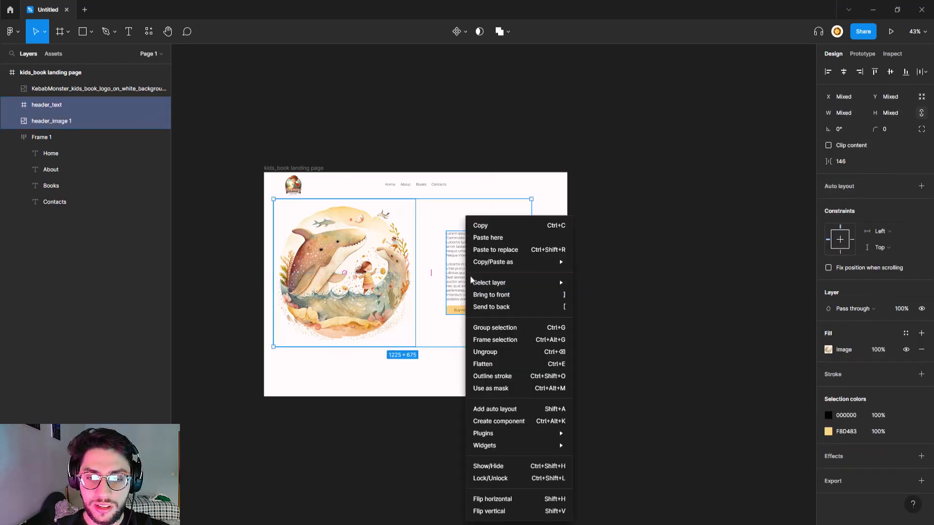
pyautogui.click(547, 415)
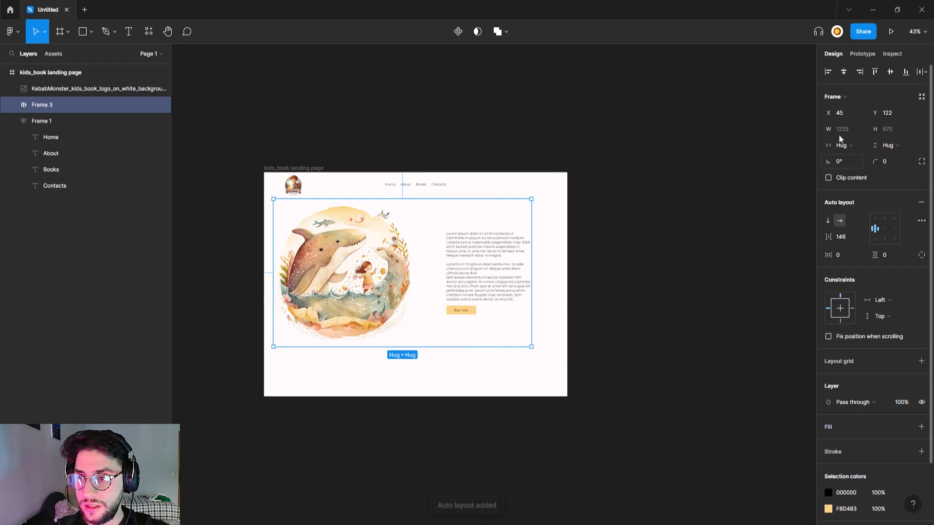
pyautogui.click(850, 73)
pyautogui.click(590, 290)
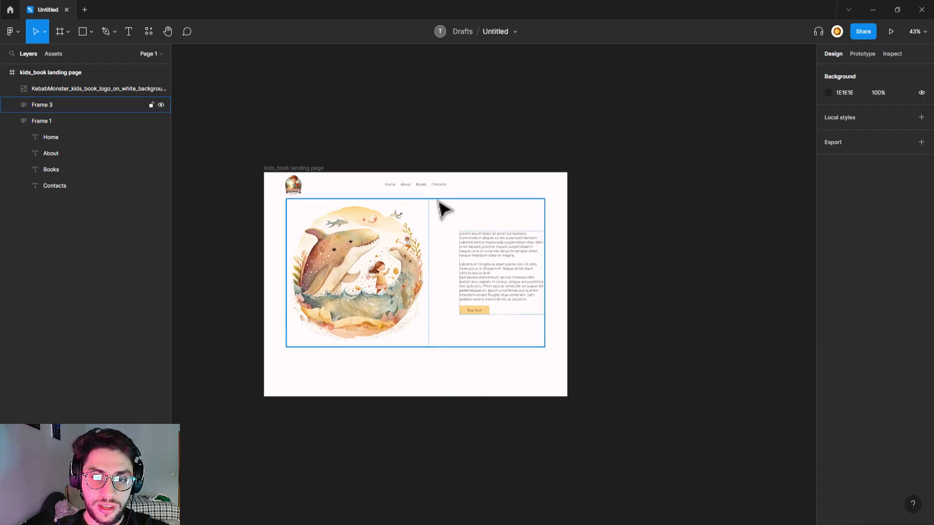
# - Align the navigation links and the logo on their vertical centers
pyautogui.click(438, 186)
pyautogui.keyDown('shift'); pyautogui.click(289, 187); pyautogui.keyUp('shift')
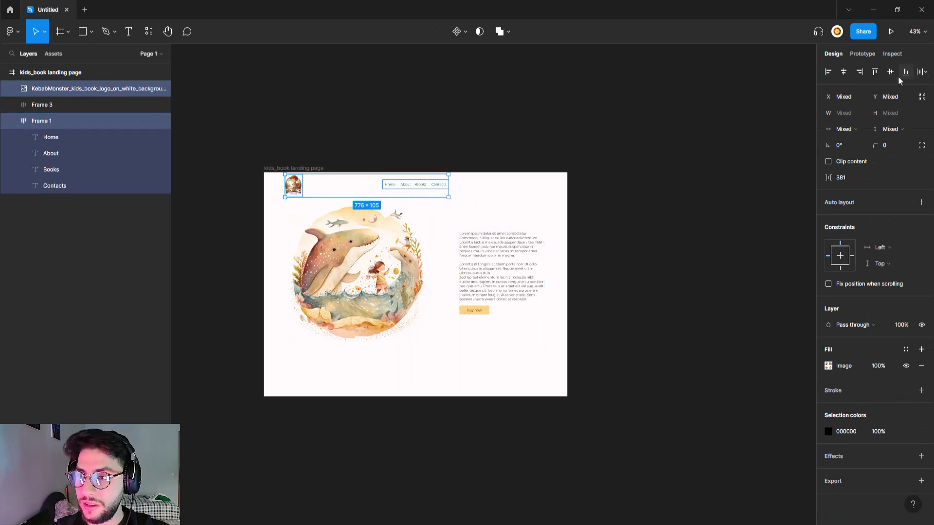
pyautogui.click(430, 158)
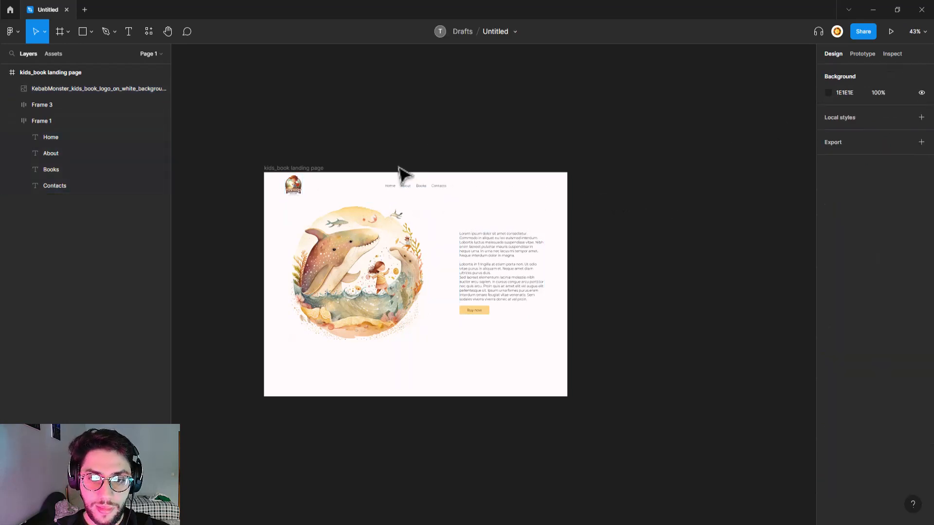
# - Duplicate the Buy now button and place the copy in the landing page's upper-right area, level with the navigation links
pyautogui.scroll(5, 419, 192)
pyautogui.doubleClick(506, 379)
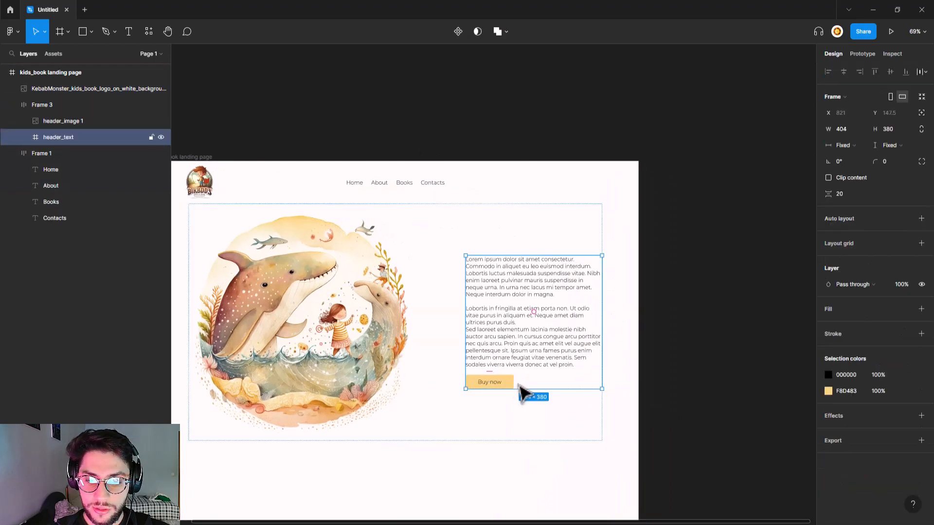
pyautogui.click(507, 185)
pyautogui.click(447, 184)
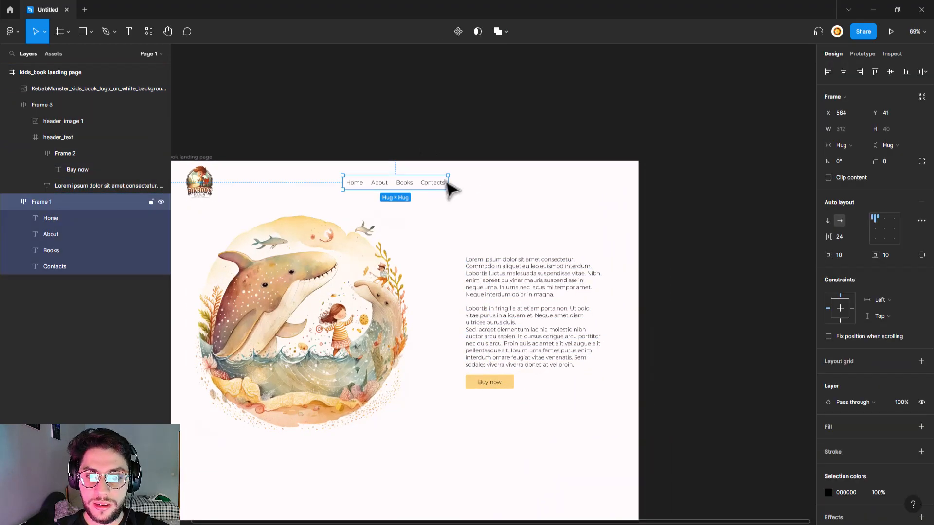
pyautogui.click(491, 184)
pyautogui.hotkey('ctrl', 'v')
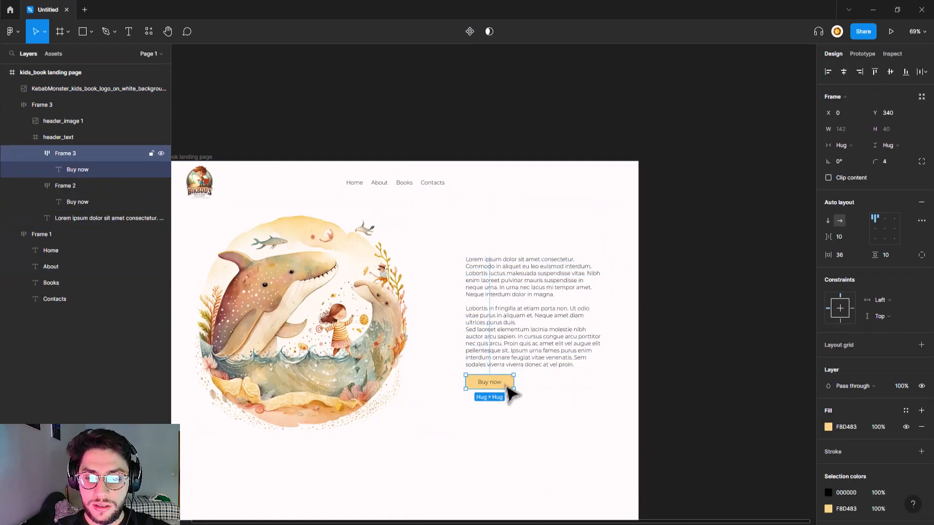
pyautogui.moveTo(506, 384); pyautogui.dragTo(605, 188)
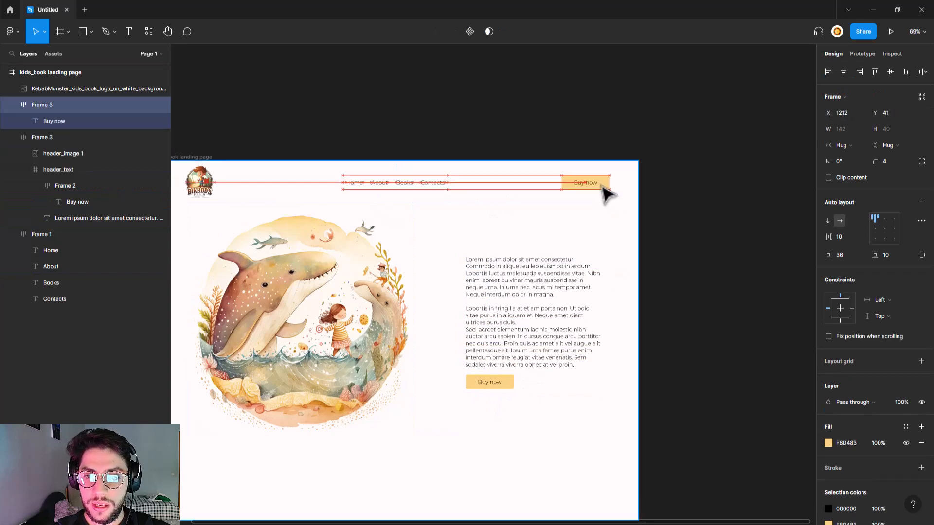
# - Distribute the logo, navigation links and upper Buy now button with equal horizontal spacing
pyautogui.keyDown('shift'); pyautogui.click(374, 189); pyautogui.keyUp('shift')
pyautogui.keyDown('shift'); pyautogui.click(204, 187); pyautogui.keyUp('shift')
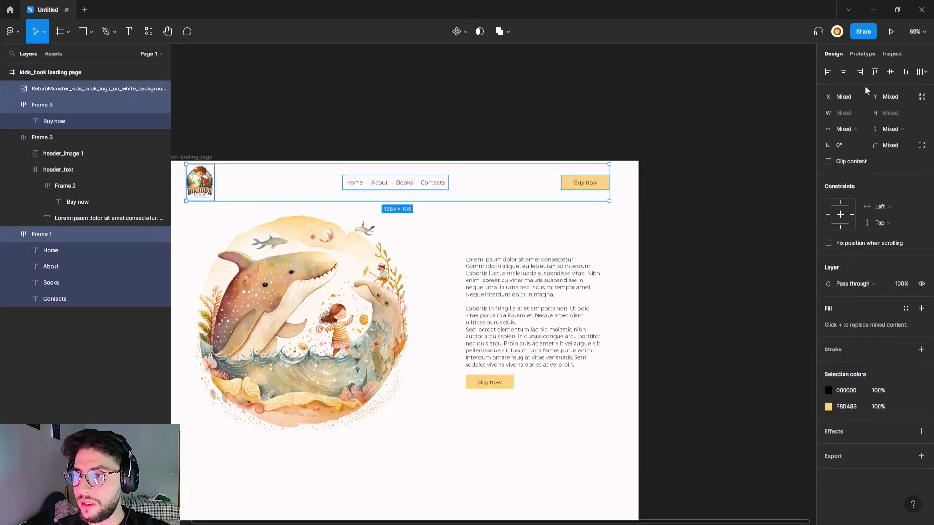
pyautogui.click(921, 72)
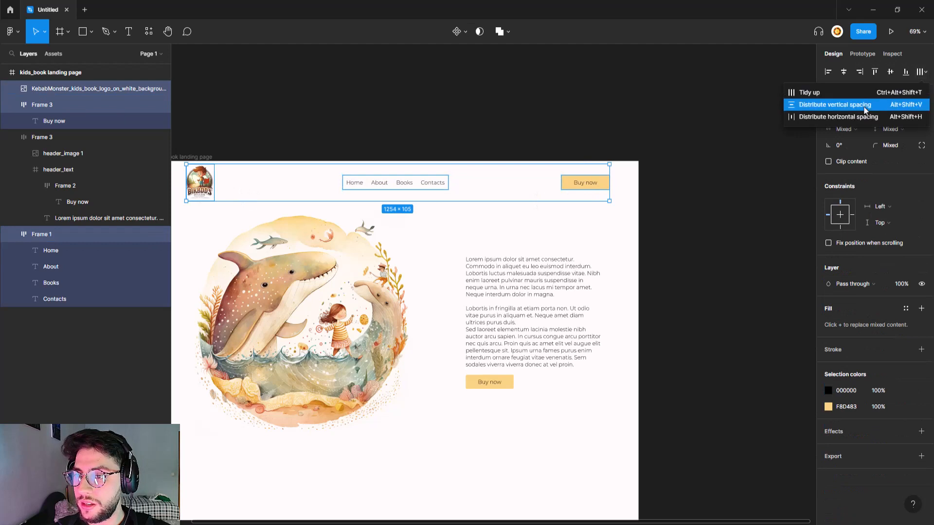
pyautogui.click(845, 118)
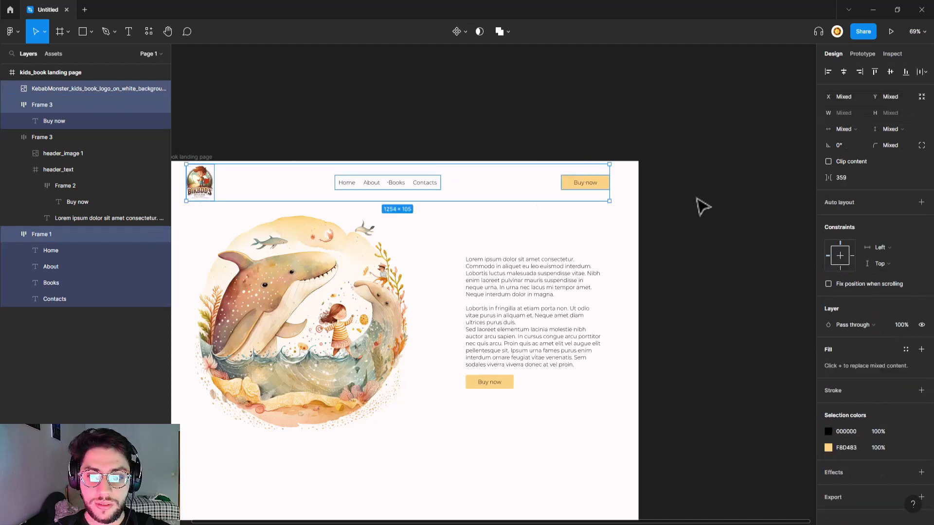
pyautogui.click(368, 185)
pyautogui.click(577, 185)
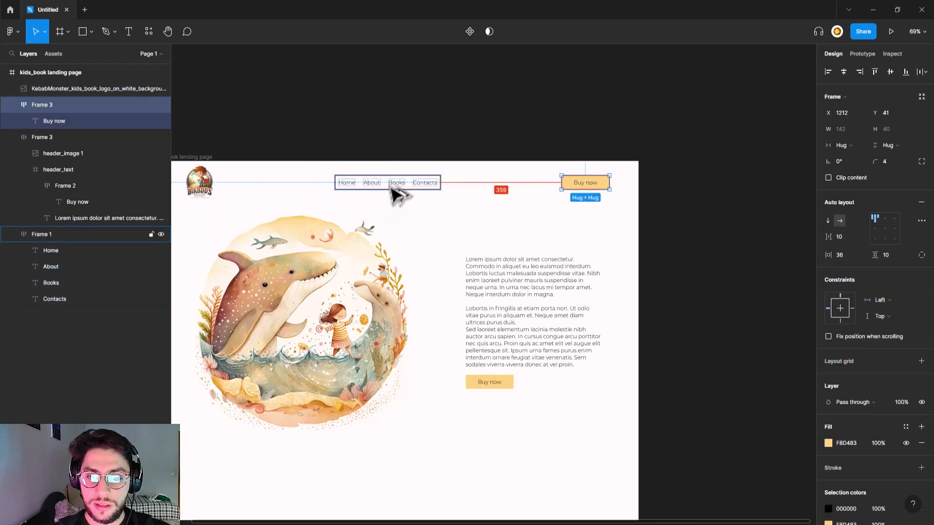
pyautogui.click(393, 191)
pyautogui.click(199, 184)
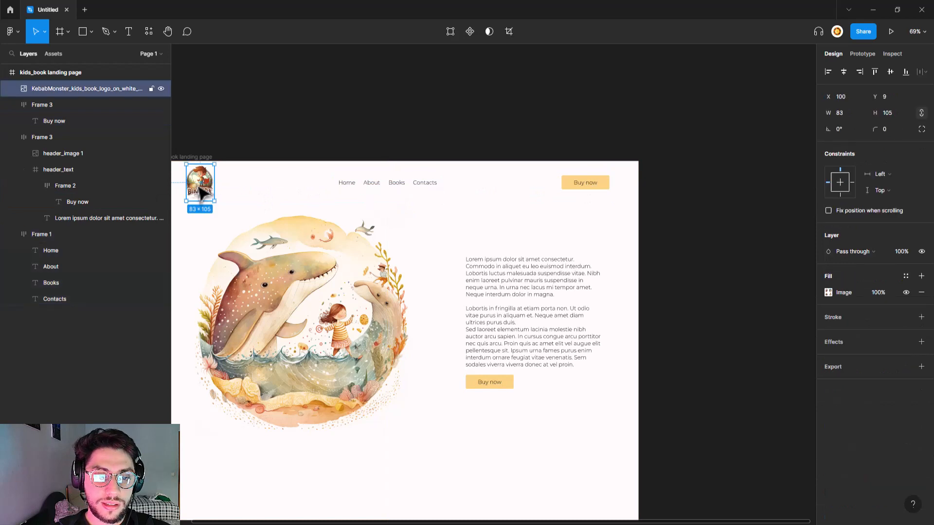
pyautogui.click(428, 120)
# - Combine the logo, navigation links and upper Buy now button in an auto layout
pyautogui.moveTo(270, 179); pyautogui.dragTo(367, 182)
pyautogui.click(298, 186)
pyautogui.keyDown('shift'); pyautogui.click(456, 190); pyautogui.keyUp('shift')
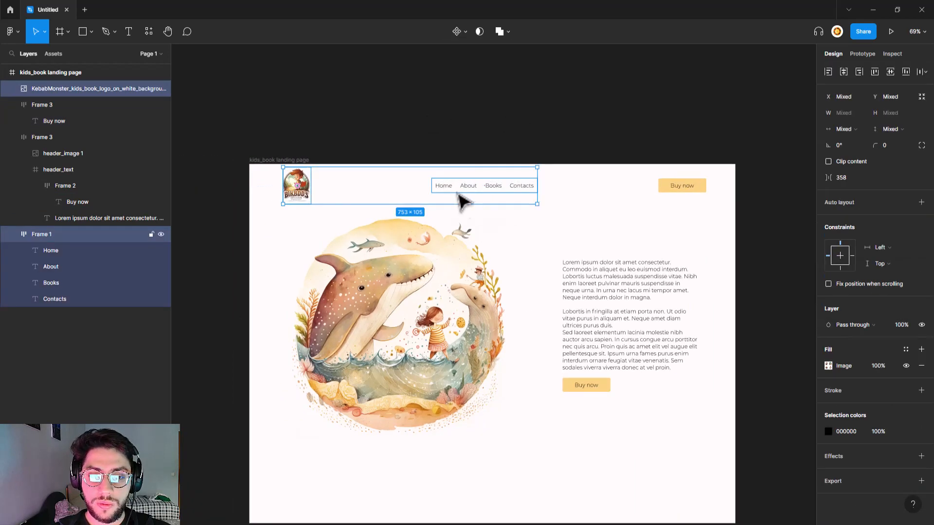
pyautogui.keyDown('shift'); pyautogui.click(666, 197); pyautogui.keyUp('shift')
pyautogui.rightClick(516, 189)
pyautogui.click(579, 372)
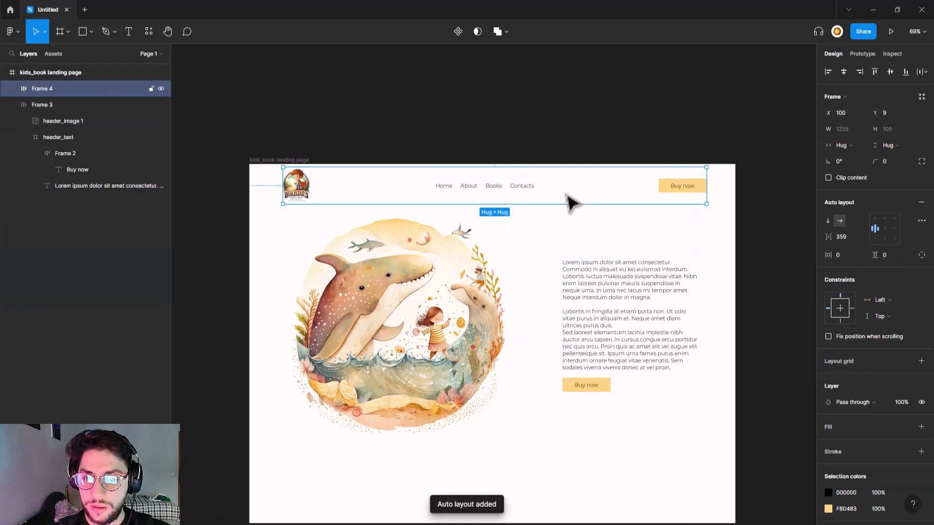
# - Add auto layout to the kids_book landing page frame
pyautogui.click(272, 170)
pyautogui.click(921, 202)
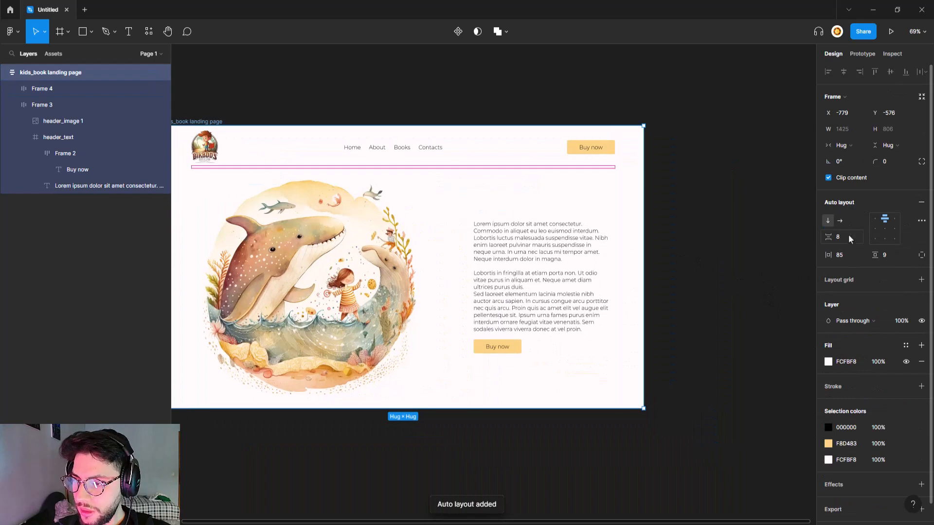
# - Try horizontal paddings of 168 and 0 on the landing page frame
pyautogui.moveTo(837, 254)
pyautogui.mouseDown()
pyautogui.moveTo(880, 256)
pyautogui.moveTo(820, 257)
pyautogui.mouseUp()
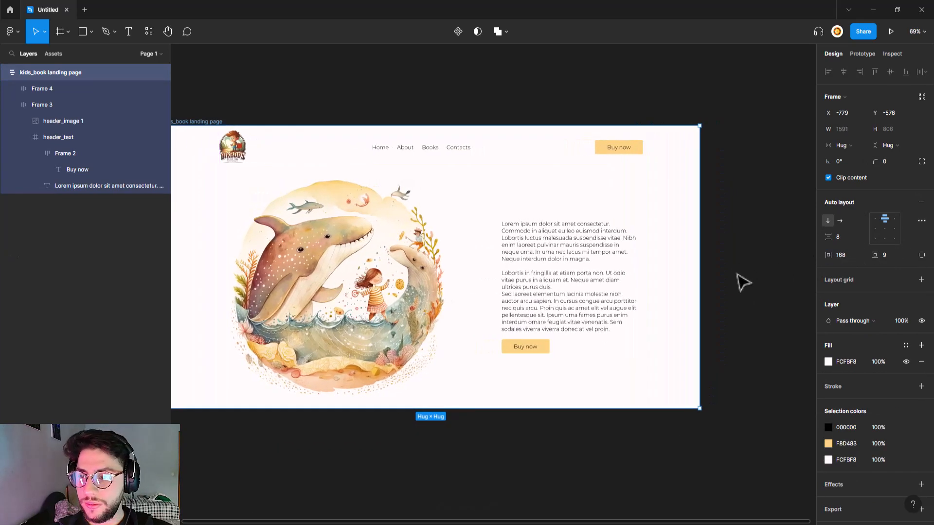
pyautogui.hotkey('ctrl', 'z')
pyautogui.write('0')
pyautogui.press('Return')
# - Set the landing page frame's horizontal padding to 120
pyautogui.moveTo(656, 252); pyautogui.dragTo(734, 271)
pyautogui.scroll(-3, 724, 250)
pyautogui.click(839, 254)
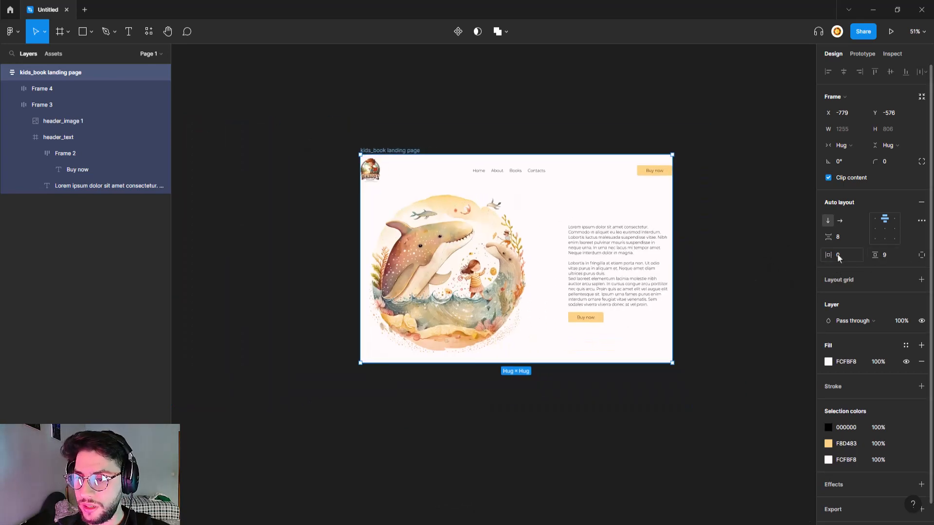
pyautogui.write('120')
pyautogui.press('Return')
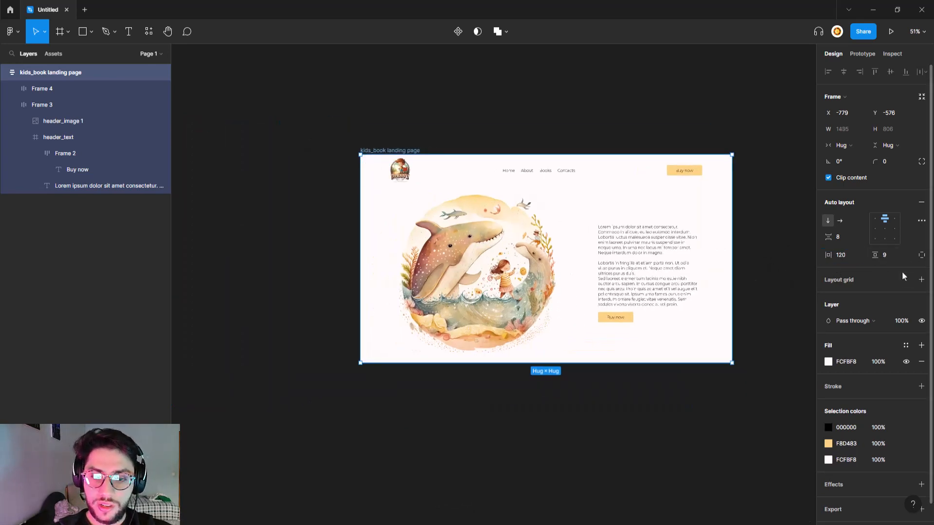
# - Compare the width and edge alignment of the navigation row with the illustration and text frame beneath it
pyautogui.click(411, 178)
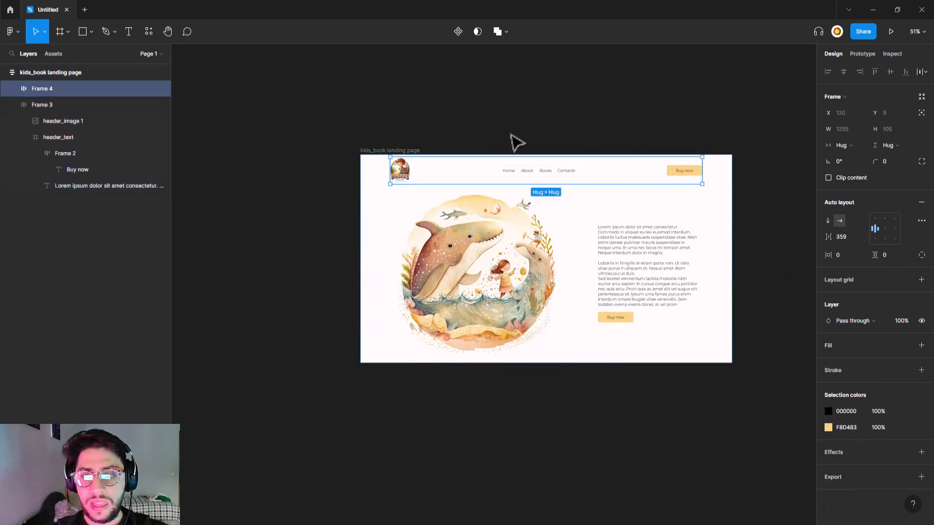
pyautogui.click(579, 124)
pyautogui.moveTo(600, 121); pyautogui.dragTo(514, 94)
pyautogui.click(594, 175)
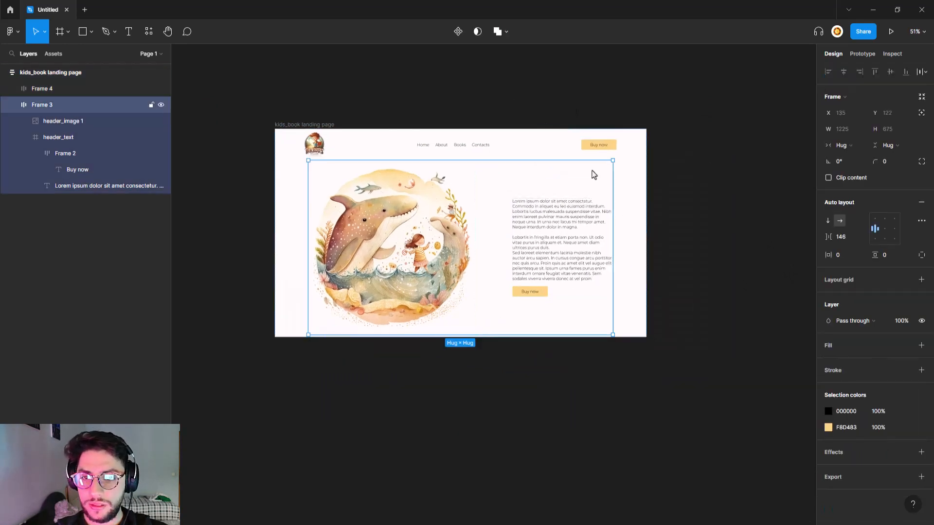
pyautogui.click(505, 151)
pyautogui.click(314, 125)
pyautogui.click(388, 175)
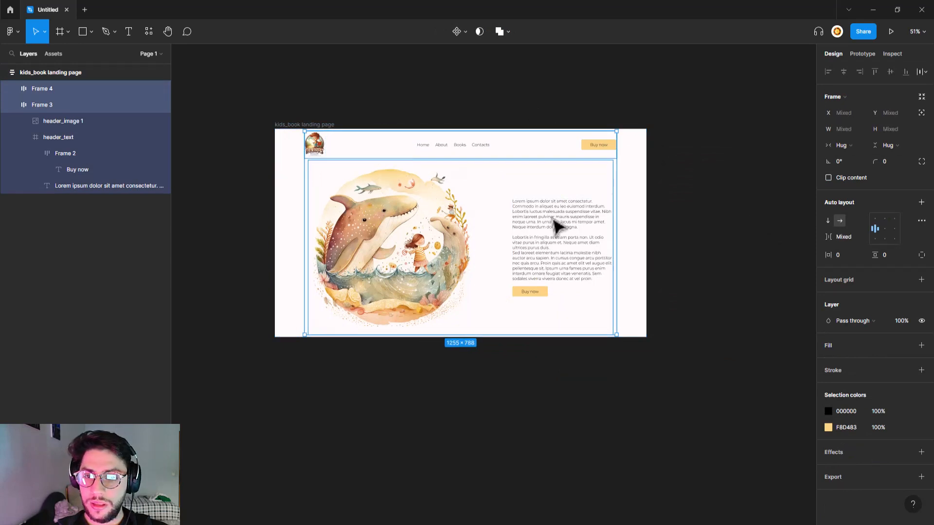
pyautogui.click(654, 200)
pyautogui.click(487, 238)
pyautogui.click(384, 238)
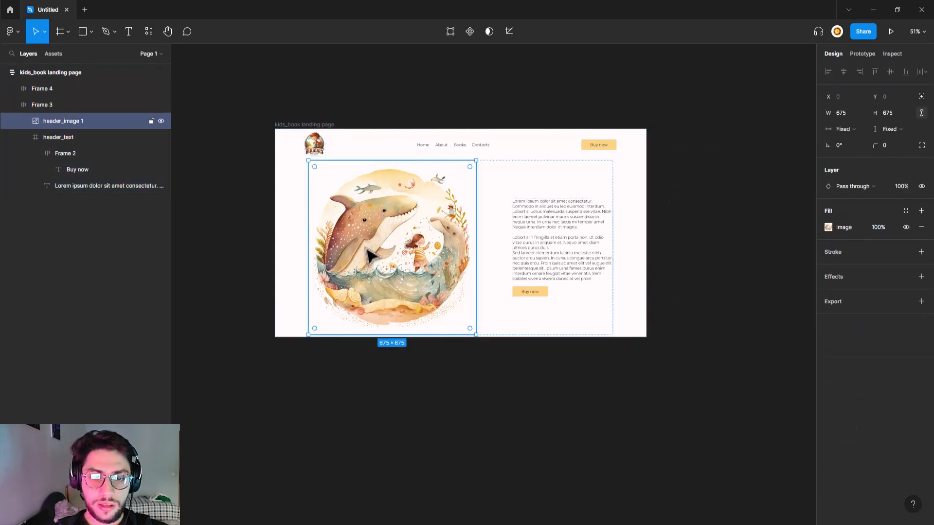
pyautogui.click(492, 214)
# - Set the spacing between the logo, navigation links and Buy now button in the navigation row to 340
pyautogui.click(358, 156)
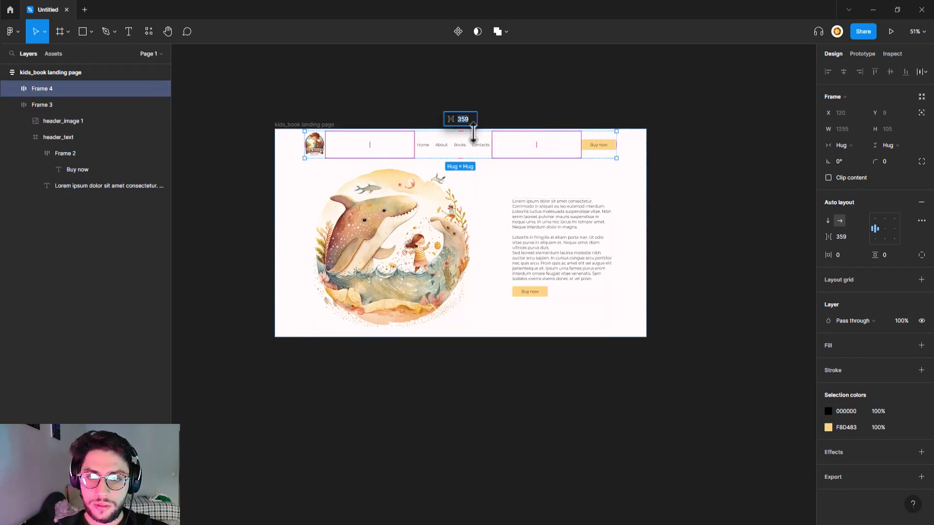
pyautogui.write('3')
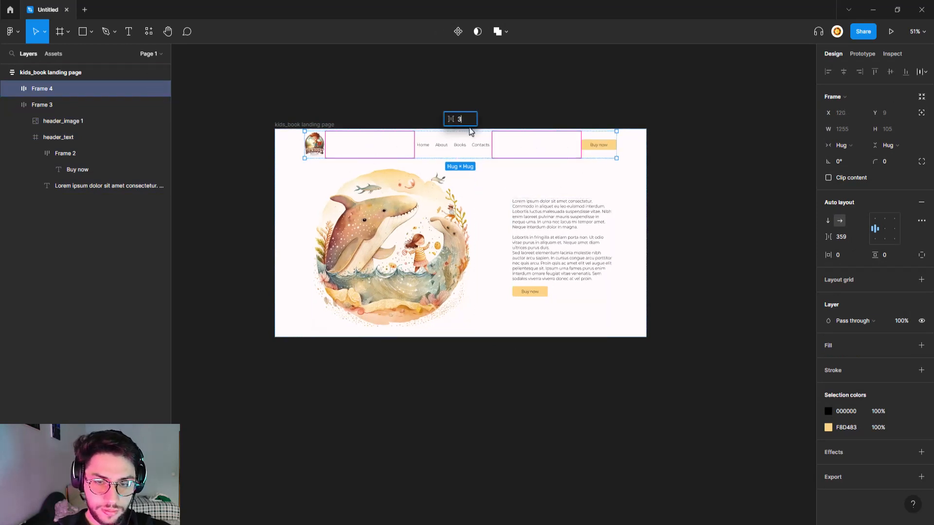
pyautogui.write('40')
pyautogui.press('Return')
pyautogui.click(368, 146)
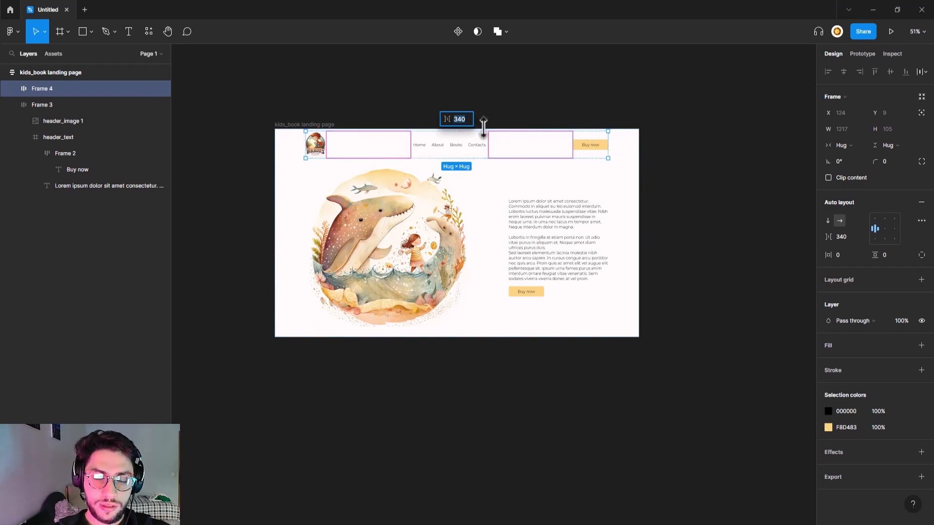
pyautogui.click(608, 119)
pyautogui.hscroll(2, 663, 142)
pyautogui.click(335, 165)
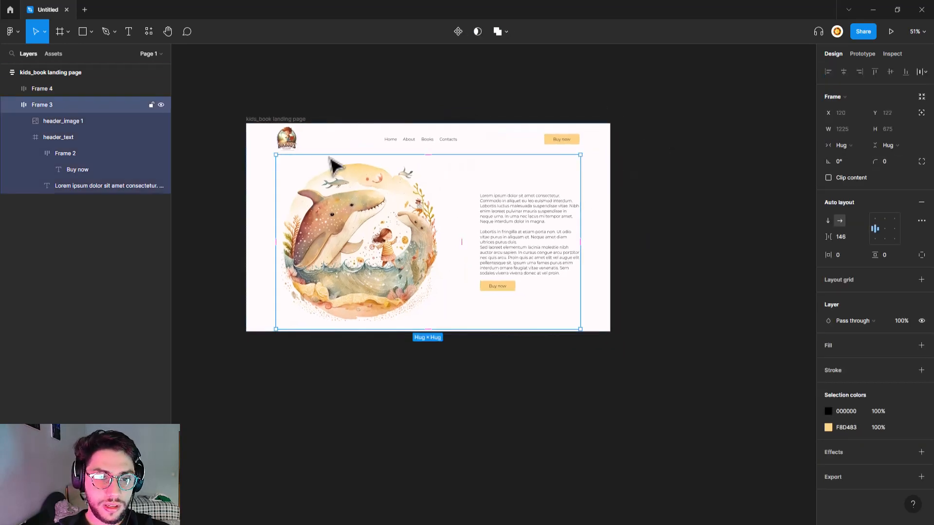
# - Switch to Discord and examine the Midjourney image grids generated for the kids book cover prompts
pyautogui.hotkey('ctrl', 'a')
pyautogui.click(686, 231)
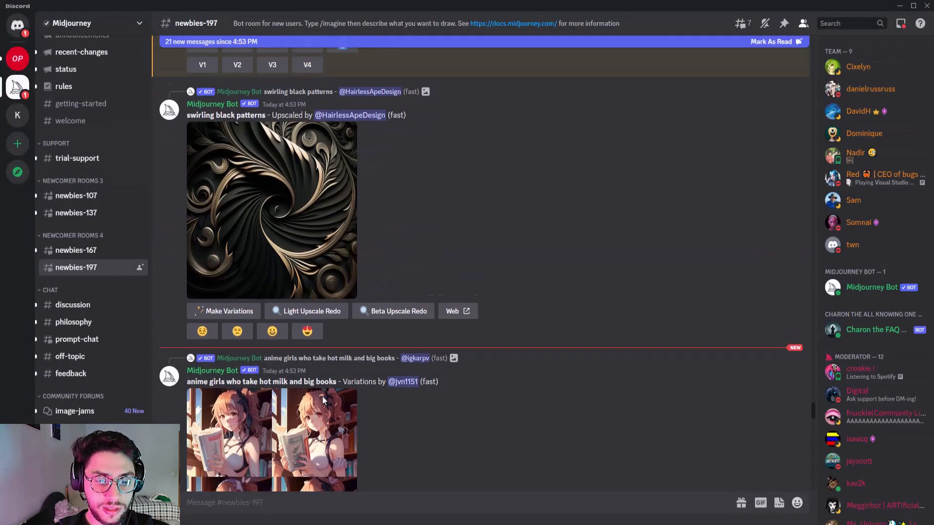
pyautogui.scroll(-18, 324, 401)
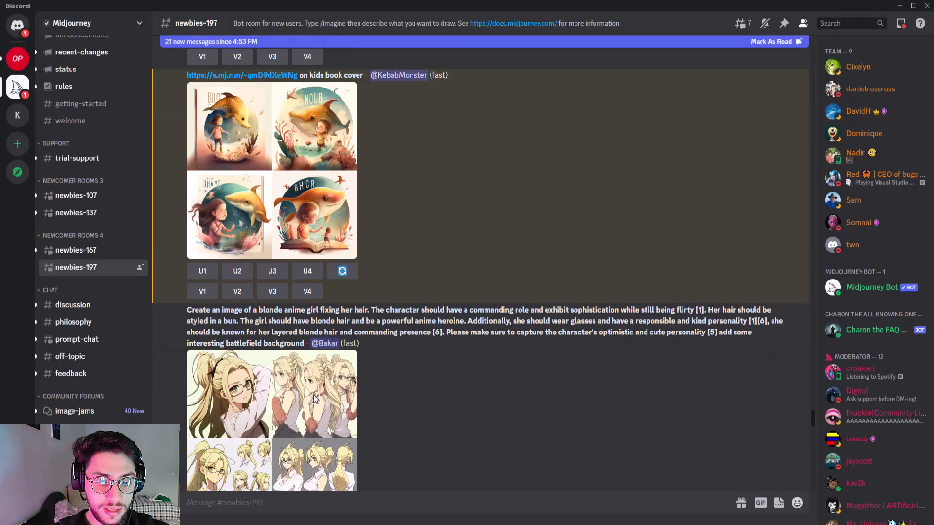
pyautogui.scroll(8, 322, 402)
pyautogui.scroll(9, 325, 405)
pyautogui.scroll(8, 323, 405)
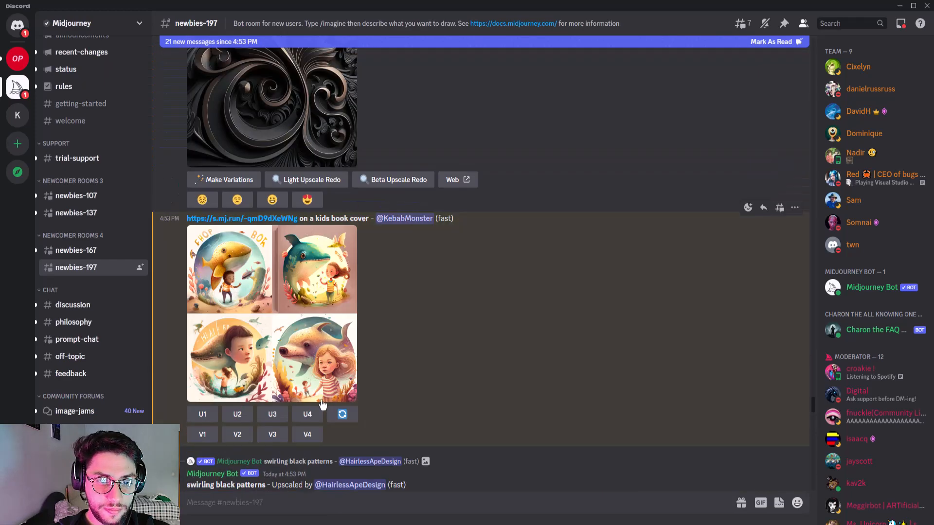
pyautogui.click(334, 356)
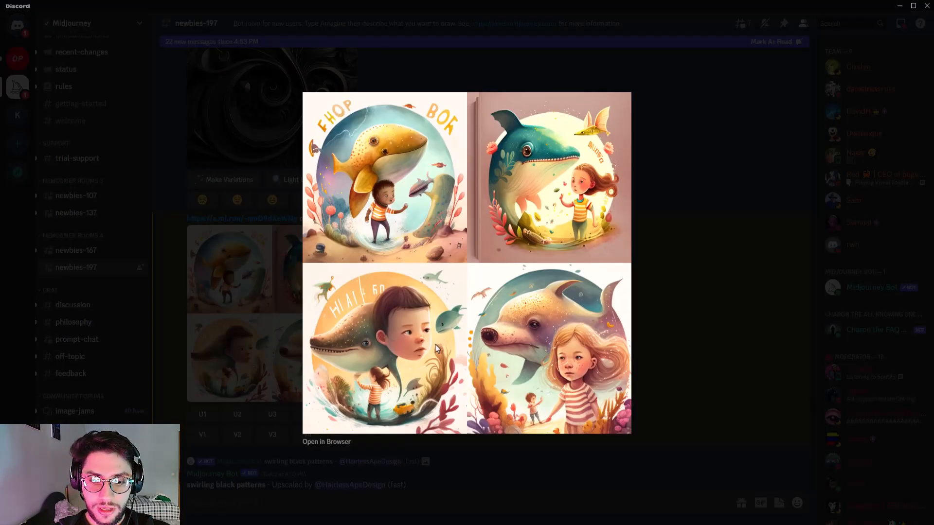
pyautogui.click(267, 375)
pyautogui.scroll(-7, 317, 381)
pyautogui.scroll(6, 318, 381)
pyautogui.click(325, 337)
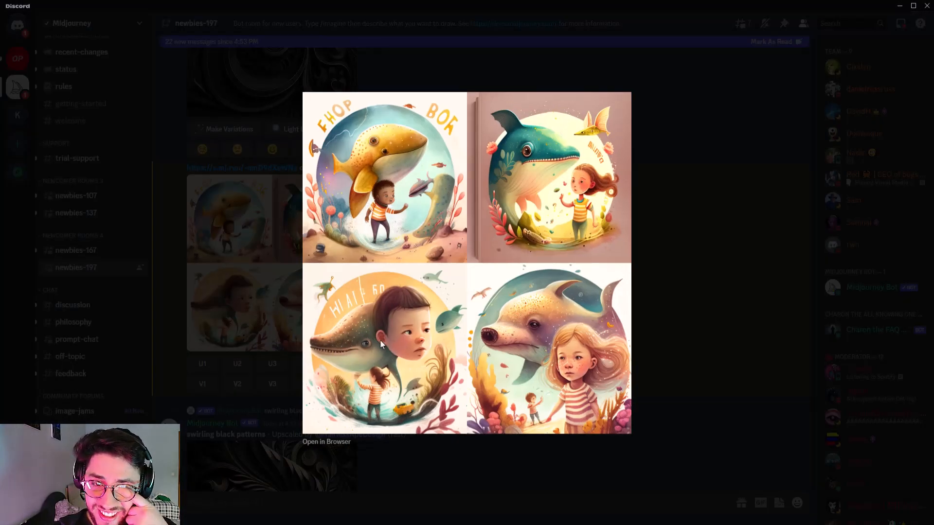
pyautogui.click(722, 289)
pyautogui.scroll(3, 291, 264)
pyautogui.scroll(-5, 291, 264)
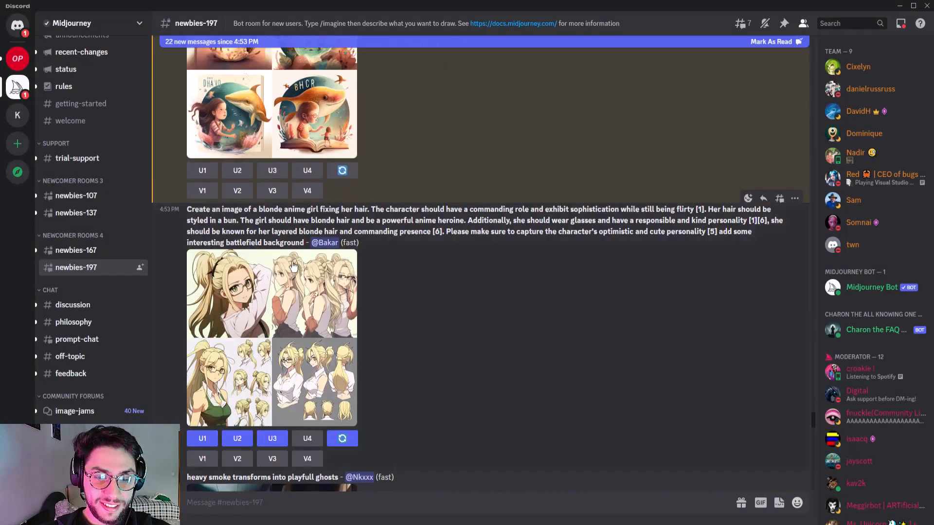
pyautogui.scroll(3, 287, 267)
# - Open the image grid for the "on kids book cover" prompt in the browser and save it as an image file
pyautogui.click(301, 246)
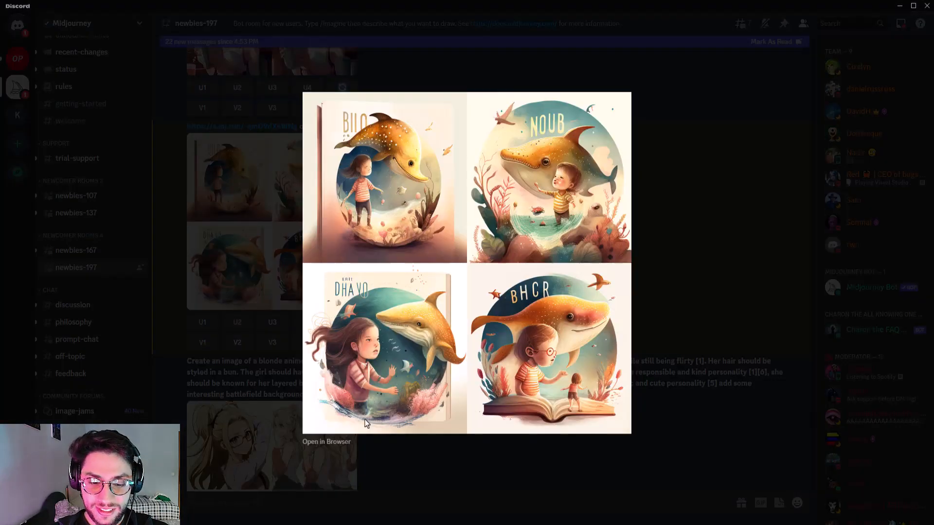
pyautogui.click(331, 443)
pyautogui.rightClick(463, 256)
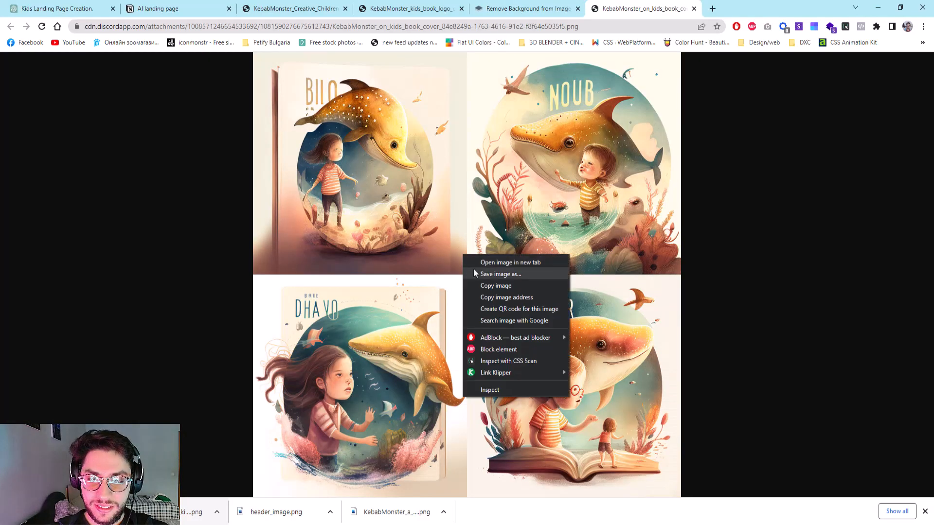
pyautogui.click(500, 274)
pyautogui.click(381, 254)
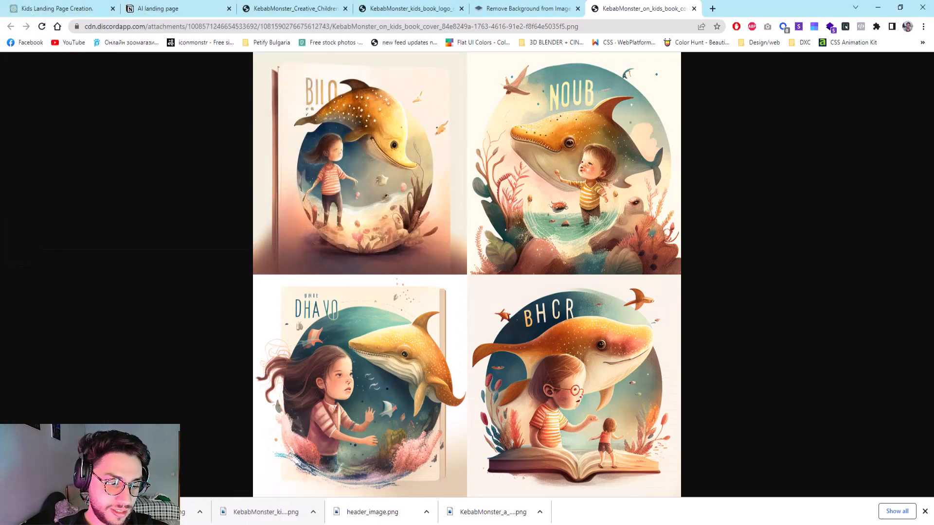
# - Switch to Figma and import the saved book cover grid image from the browser downloads onto the landing page design
pyautogui.hotkey('alt', 'Tab')
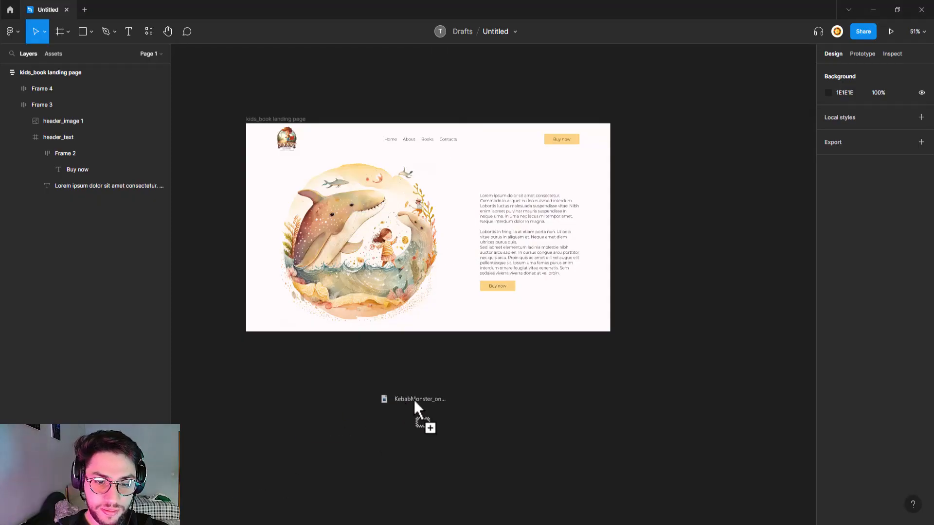
pyautogui.moveTo(414, 403); pyautogui.dragTo(470, 331)
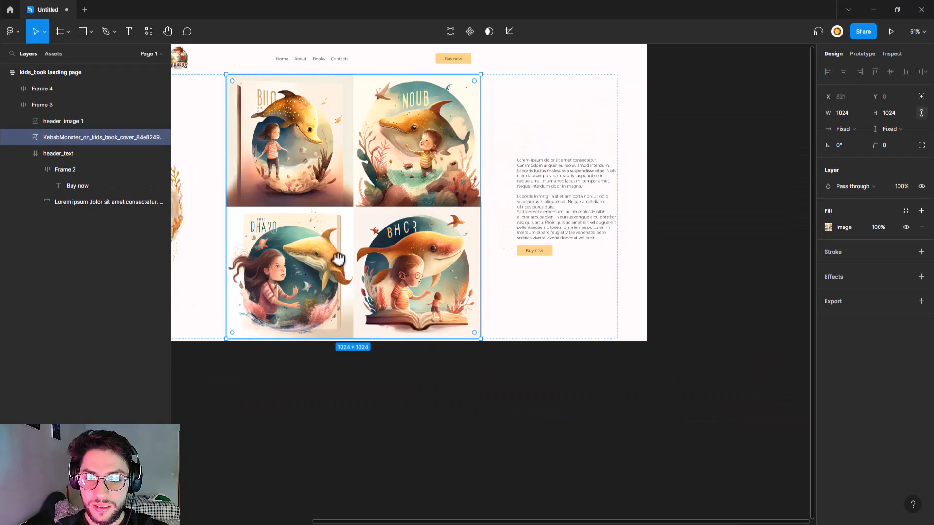
pyautogui.scroll(-1, 475, 306)
pyautogui.scroll(-3, 469, 293)
# - Try the horizontal auto layout direction on the kids_book landing page frame and set it back to vertical
pyautogui.click(200, 125)
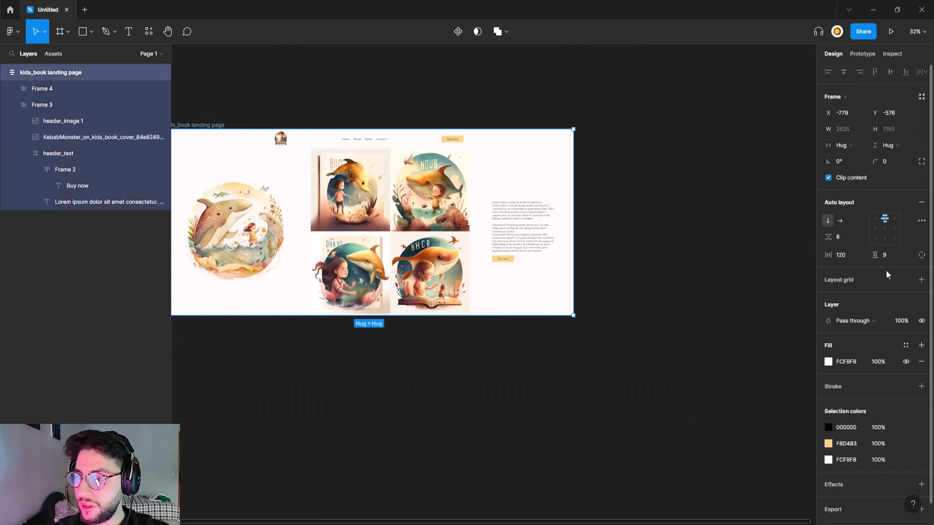
pyautogui.click(841, 221)
pyautogui.hscroll(-1, 552, 314)
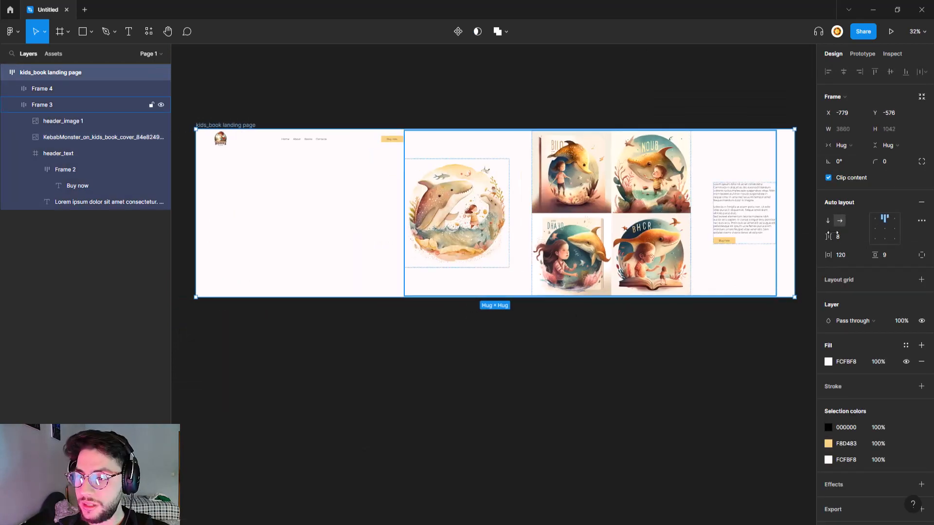
pyautogui.click(827, 221)
pyautogui.click(453, 359)
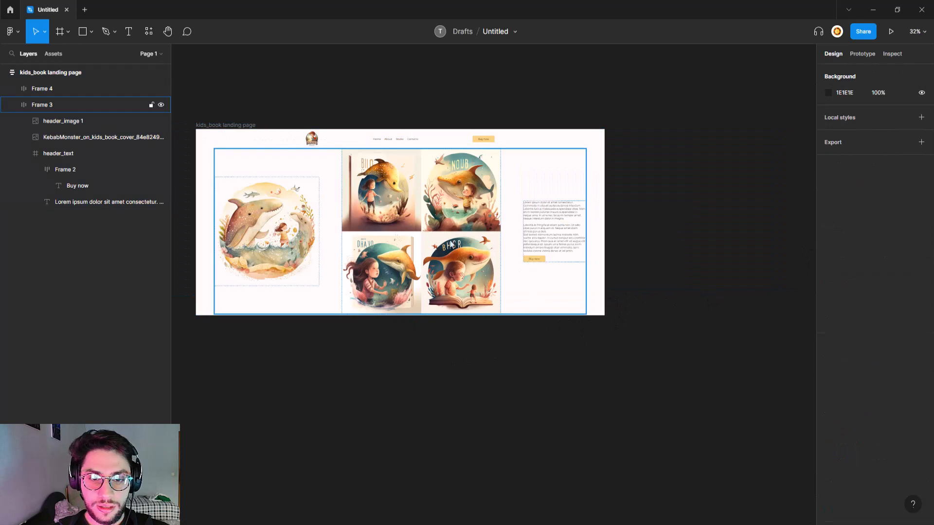
# - Move the book cover grid image out of Frame 3 onto the empty canvas beside the landing page frame
pyautogui.doubleClick(432, 214)
pyautogui.moveTo(432, 214); pyautogui.dragTo(294, 250)
pyautogui.click(494, 321)
pyautogui.hscroll(-3, 486, 320)
pyautogui.scroll(-1, 487, 320)
pyautogui.moveTo(477, 321); pyautogui.dragTo(710, 273)
pyautogui.click(456, 327)
# - Examine the landing page's navigation row, header illustration and text block with its Buy now button
pyautogui.hscroll(1, 435, 298)
pyautogui.scroll(1, 435, 298)
pyautogui.scroll(3, 419, 151)
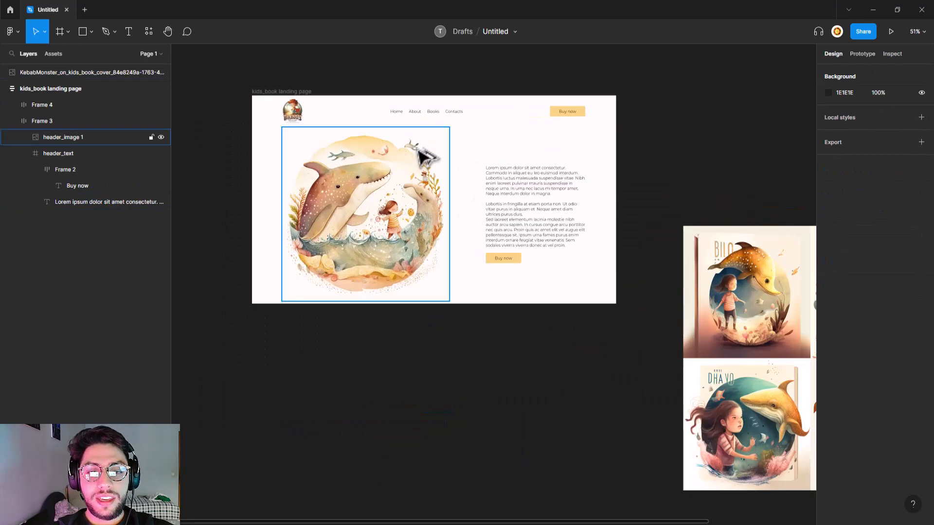
pyautogui.hscroll(1, 445, 173)
pyautogui.hscroll(-2, 443, 219)
pyautogui.scroll(2, 443, 218)
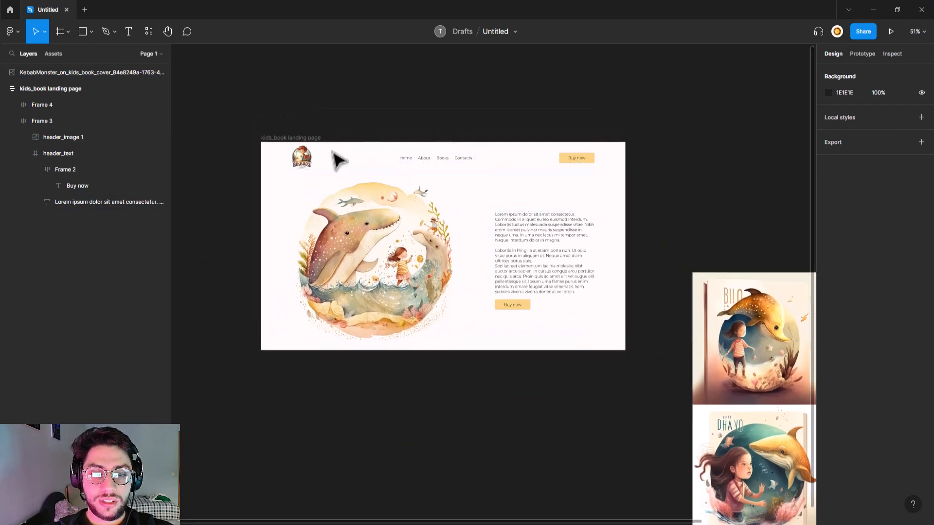
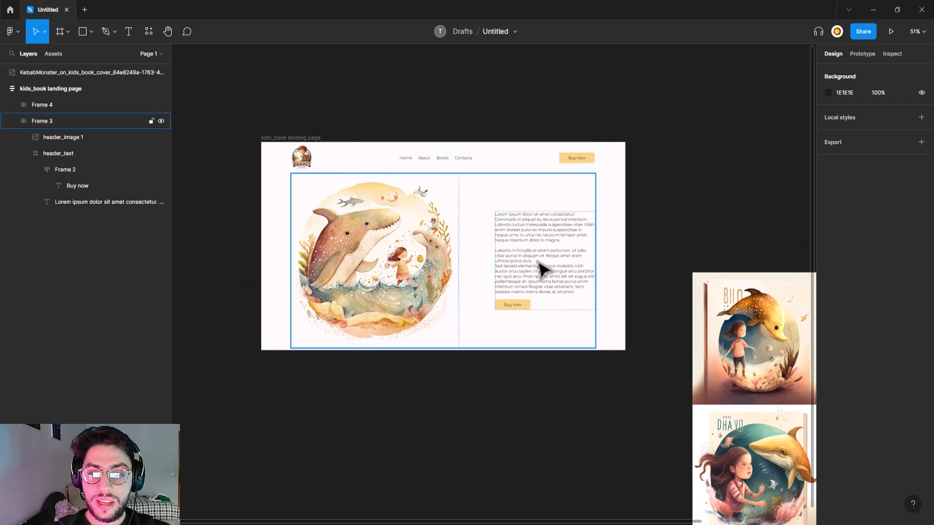
pyautogui.scroll(5, 560, 259)
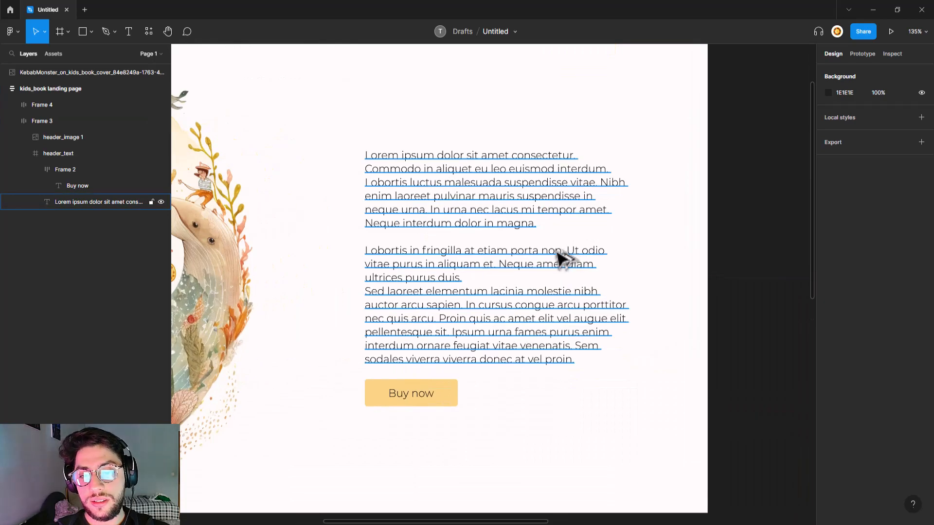
pyautogui.scroll(-3, 560, 259)
pyautogui.scroll(-3, 583, 229)
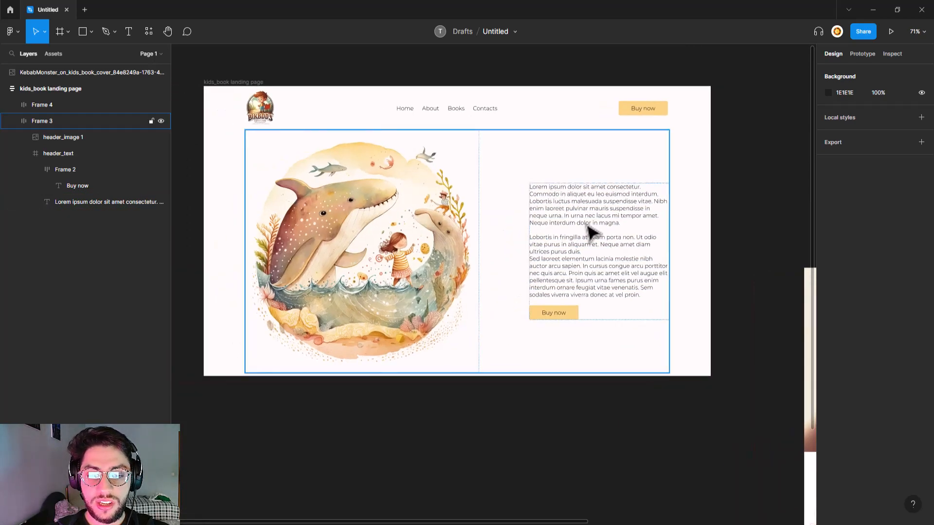
pyautogui.click(545, 207)
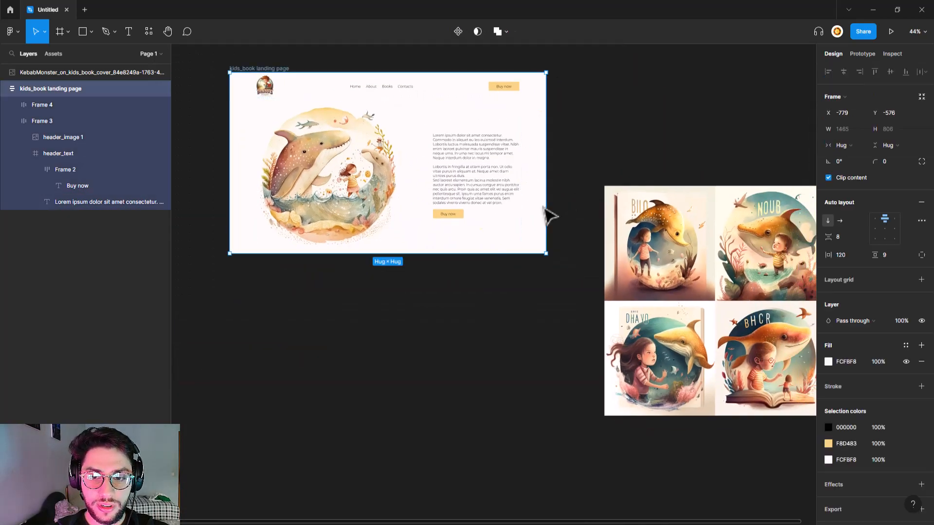
# - Draw a 282 × 330 rectangle with corner radius 24 below the header section of the kids_book landing page frame
pyautogui.click(82, 32)
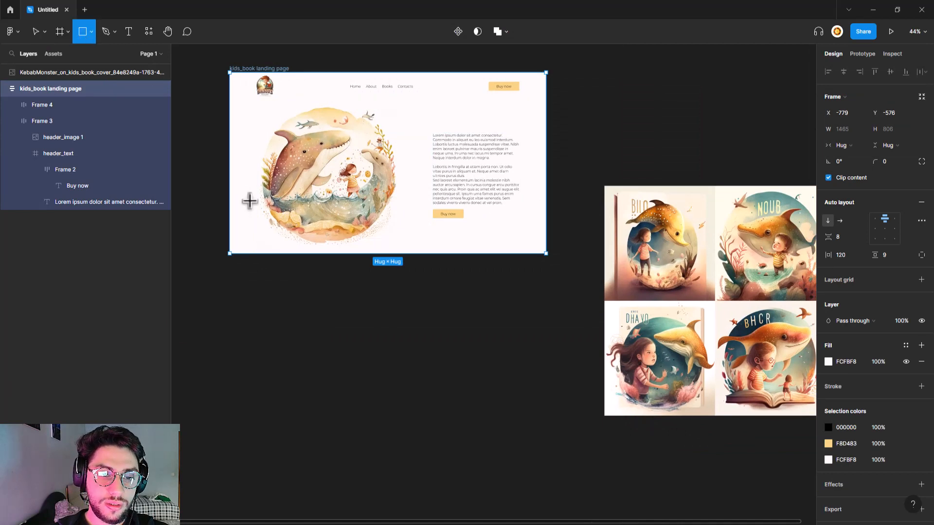
pyautogui.moveTo(249, 201); pyautogui.dragTo(314, 271)
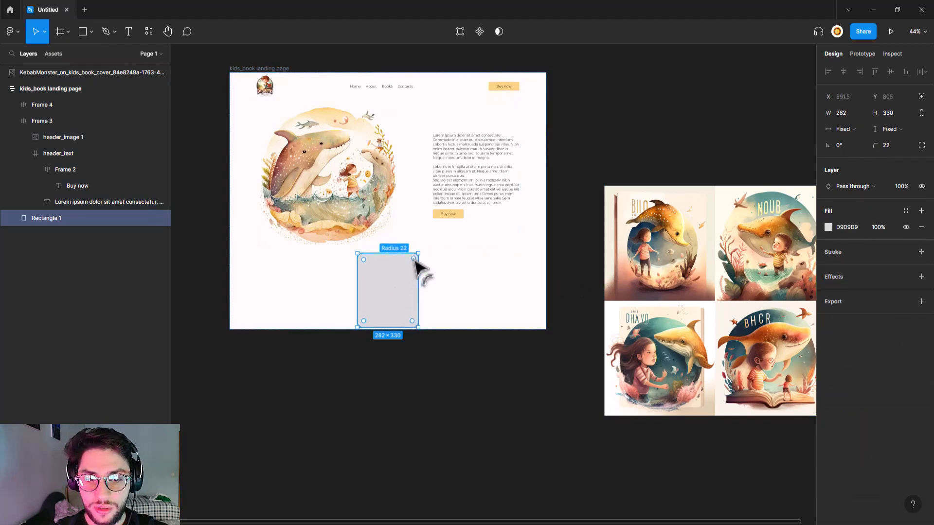
pyautogui.click(434, 284)
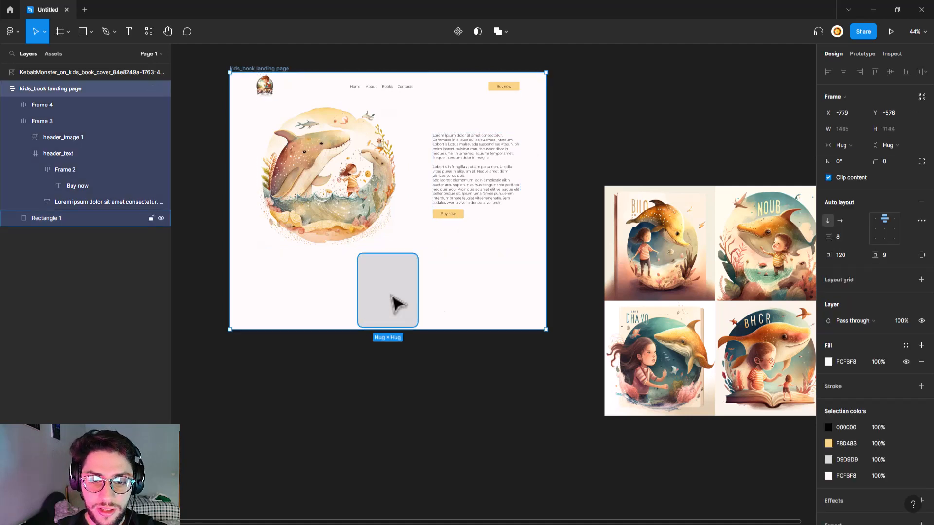
pyautogui.click(392, 296)
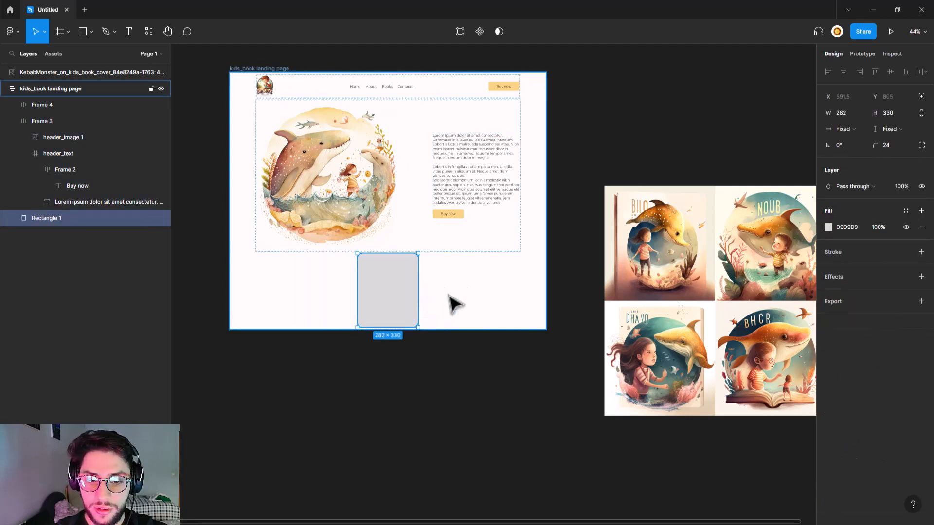
# - Duplicate the rounded rectangle twice and select all three rectangles
pyautogui.hotkey('ctrl', 'd')
pyautogui.hotkey('ctrl', 'd')
pyautogui.keyDown('shift'); pyautogui.click(396, 396); pyautogui.keyUp('shift')
pyautogui.keyDown('shift'); pyautogui.click(395, 312); pyautogui.keyUp('shift')
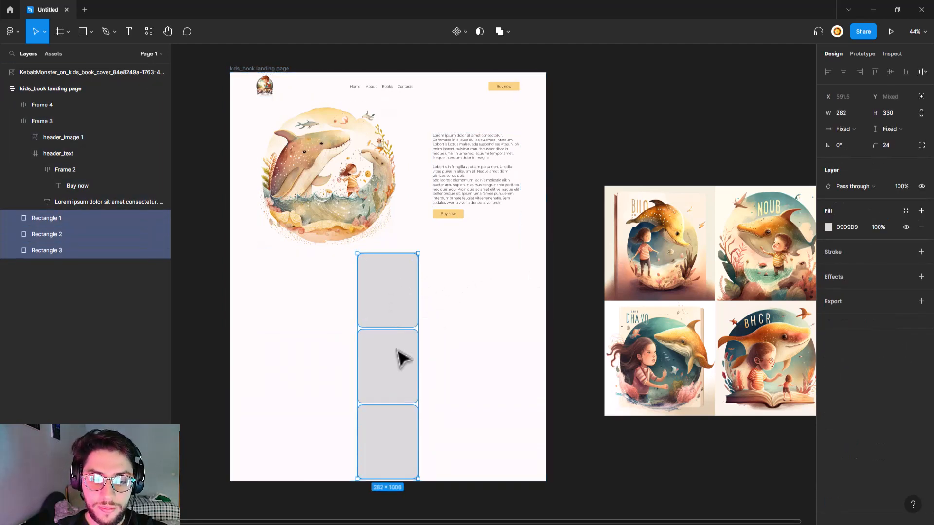
# - Wrap the three rectangles in a horizontal auto layout and widen the gaps between them
pyautogui.rightClick(393, 359)
pyautogui.click(426, 409)
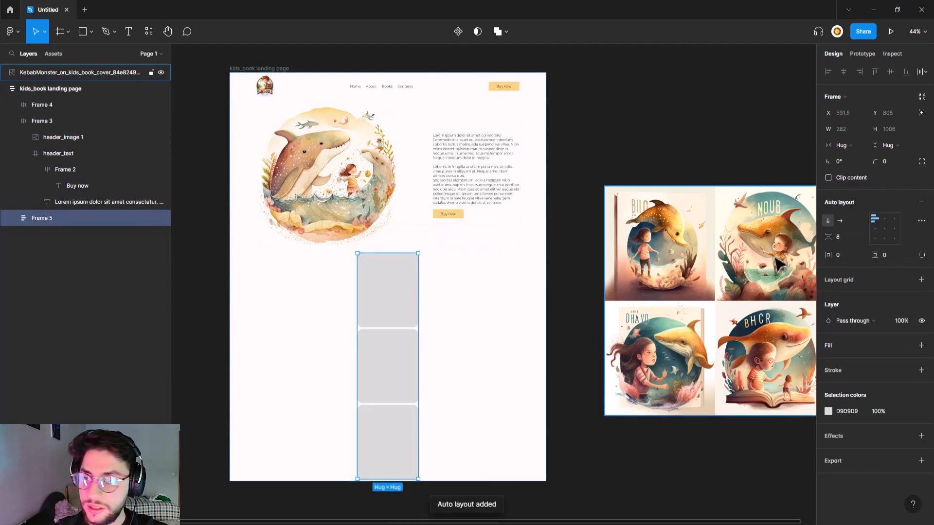
pyautogui.click(840, 221)
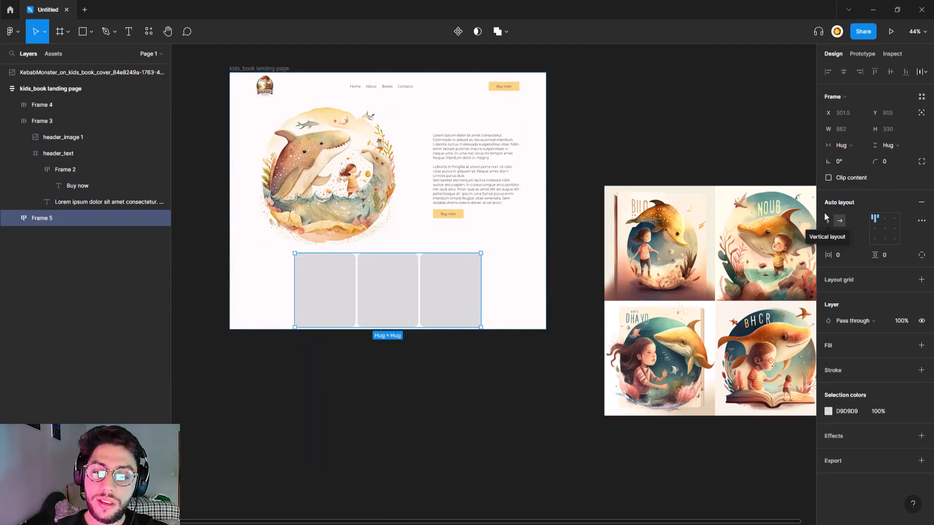
pyautogui.moveTo(420, 287); pyautogui.dragTo(527, 280)
pyautogui.click(505, 311)
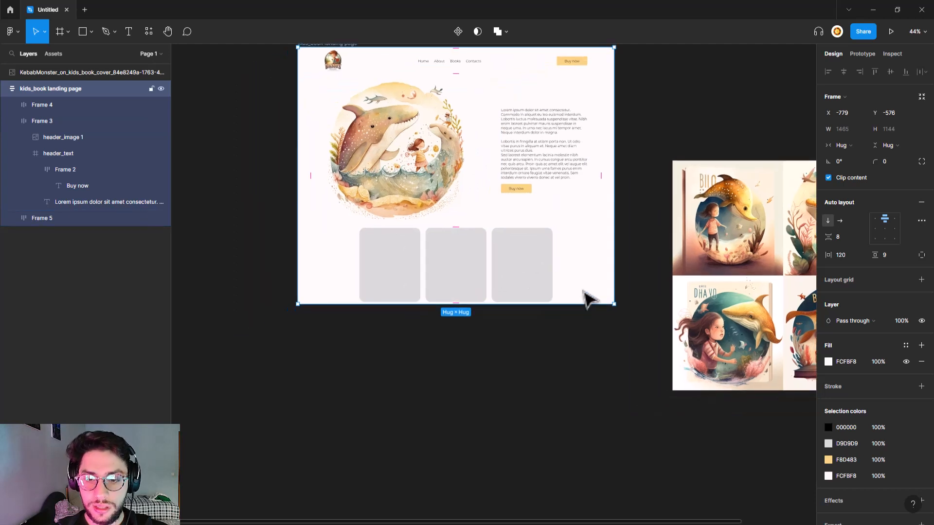
pyautogui.click(582, 339)
# - Make three copies of the book cover image sheet and arrange the four sheets in a two-by-two grid
pyautogui.hscroll(8, 550, 358)
pyautogui.click(537, 267)
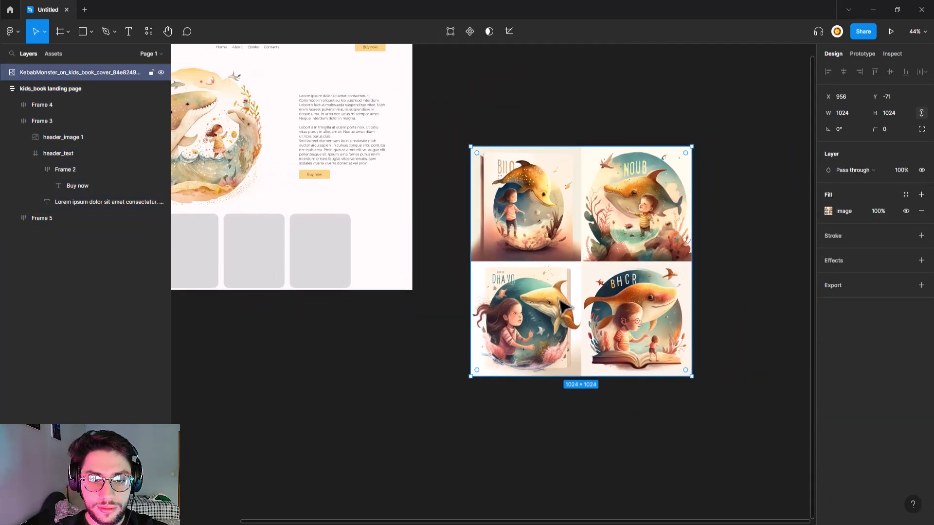
pyautogui.moveTo(581, 220); pyautogui.dragTo(482, 198)
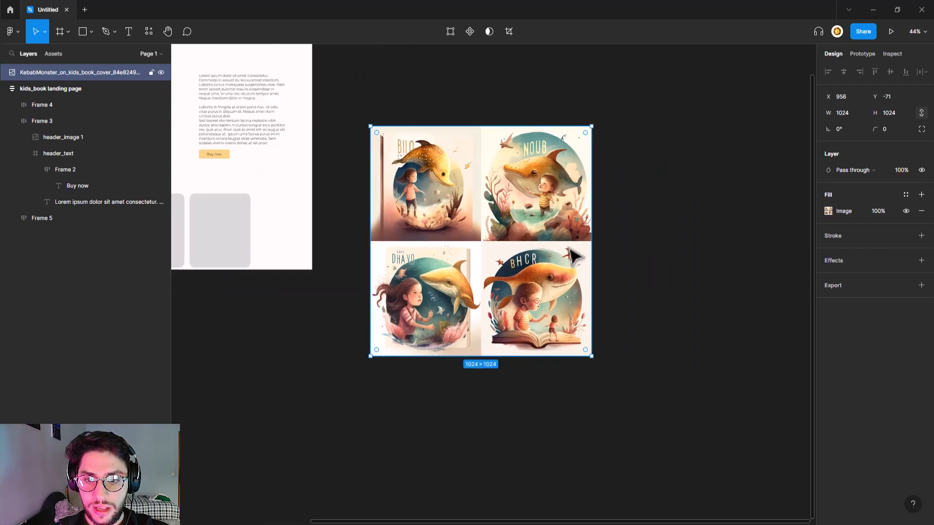
pyautogui.hotkey('ctrl', 'v')
pyautogui.moveTo(690, 270); pyautogui.dragTo(572, 262)
pyautogui.hotkey('ctrl', 'v')
pyautogui.hotkey('ctrl', 'v')
pyautogui.moveTo(423, 266); pyautogui.dragTo(661, 266)
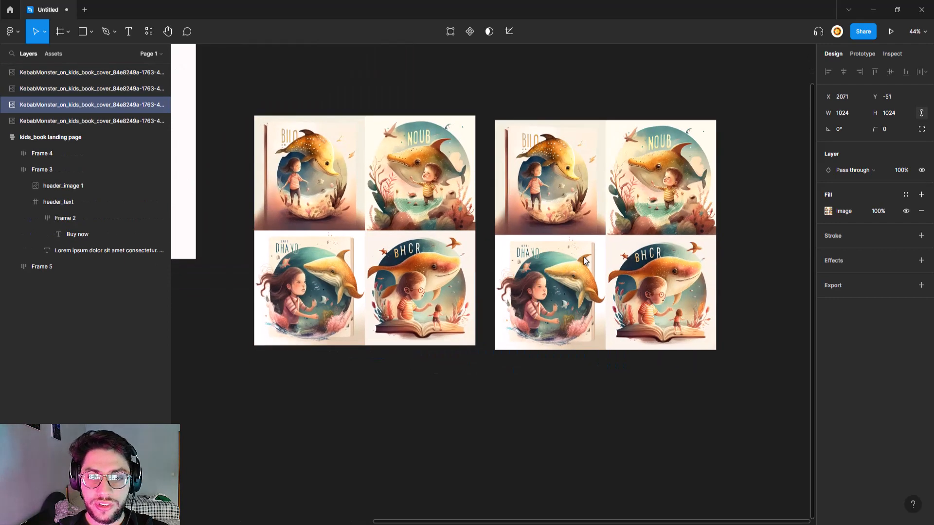
pyautogui.moveTo(418, 266); pyautogui.dragTo(418, 473)
pyautogui.moveTo(419, 285); pyautogui.dragTo(657, 477)
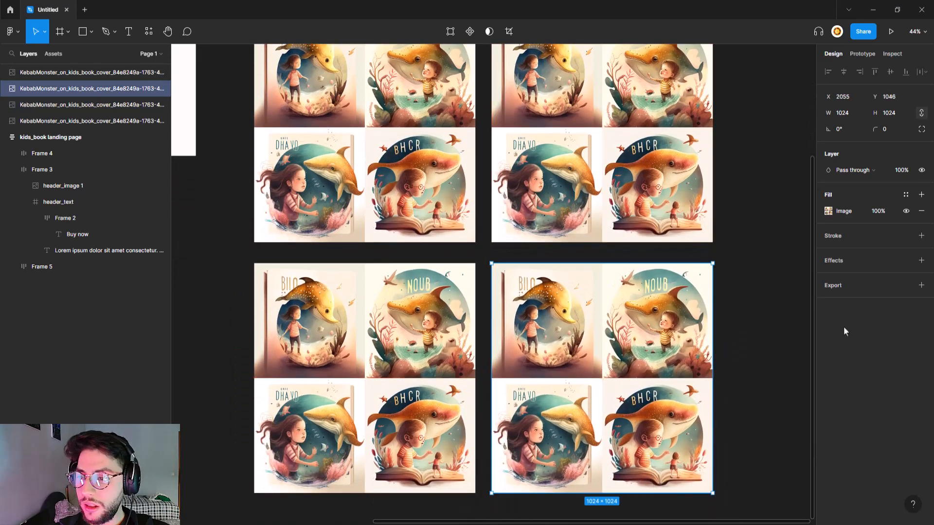
# - Crop the lower-right image sheet to only its BILO dolphin cover, about 412 × 473
pyautogui.click(828, 211)
pyautogui.click(714, 236)
pyautogui.click(718, 253)
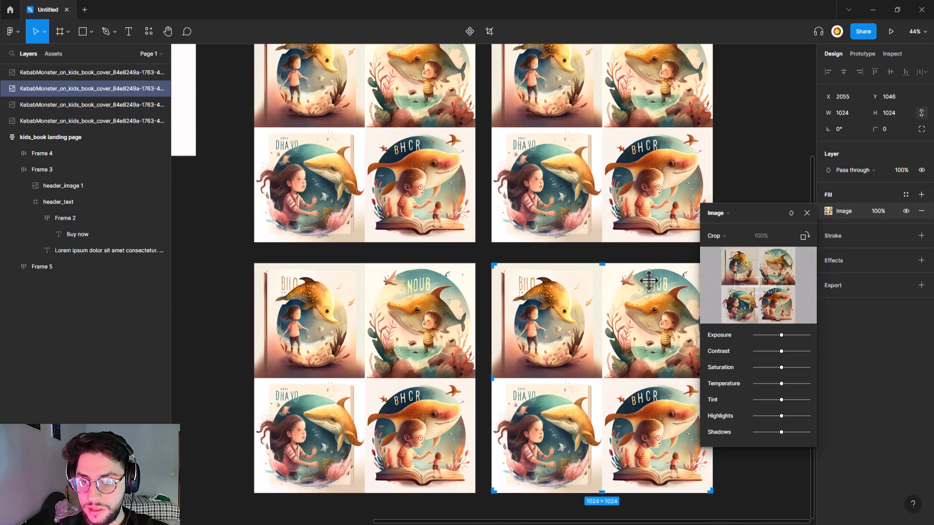
pyautogui.moveTo(488, 380); pyautogui.dragTo(505, 374)
pyautogui.moveTo(611, 492); pyautogui.dragTo(610, 379)
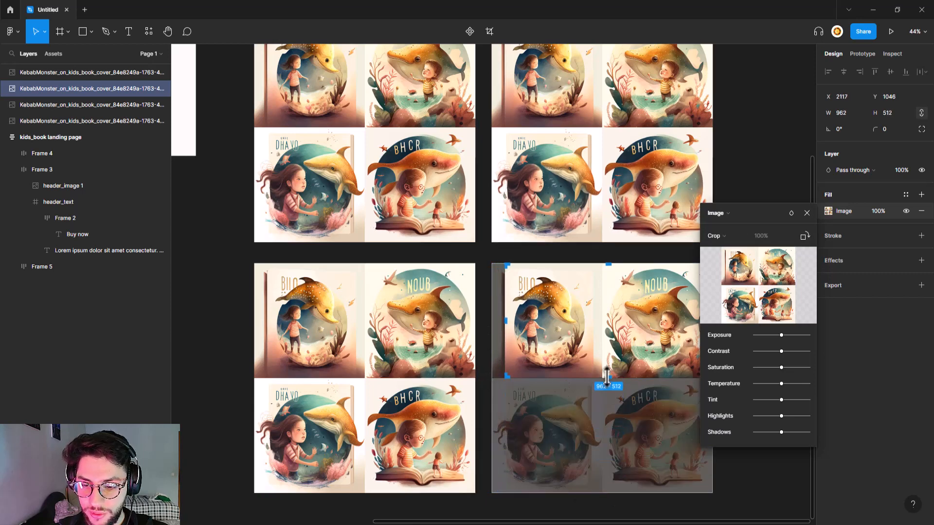
pyautogui.hscroll(3, 610, 378)
pyautogui.moveTo(627, 326); pyautogui.dragTo(516, 322)
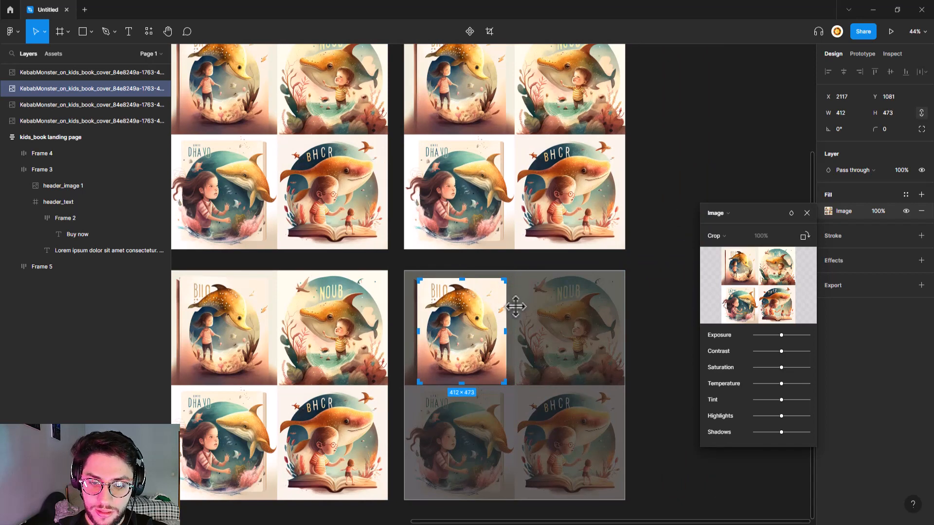
pyautogui.press('Return')
pyautogui.click(625, 345)
pyautogui.moveTo(578, 286); pyautogui.dragTo(573, 317)
# - Crop the upper-right image sheet to only its DHAVO cover with the long-haired girl, about 385 × 480
pyautogui.click(559, 248)
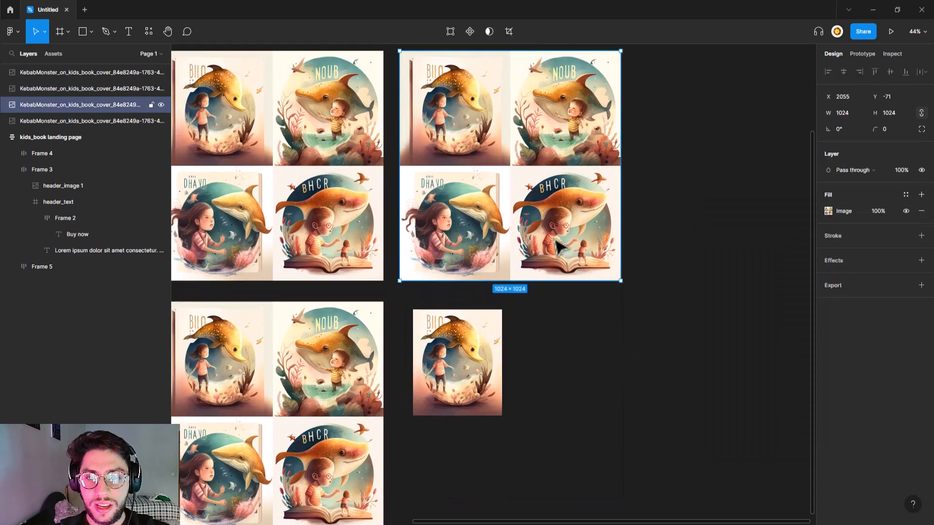
pyautogui.click(828, 212)
pyautogui.click(727, 213)
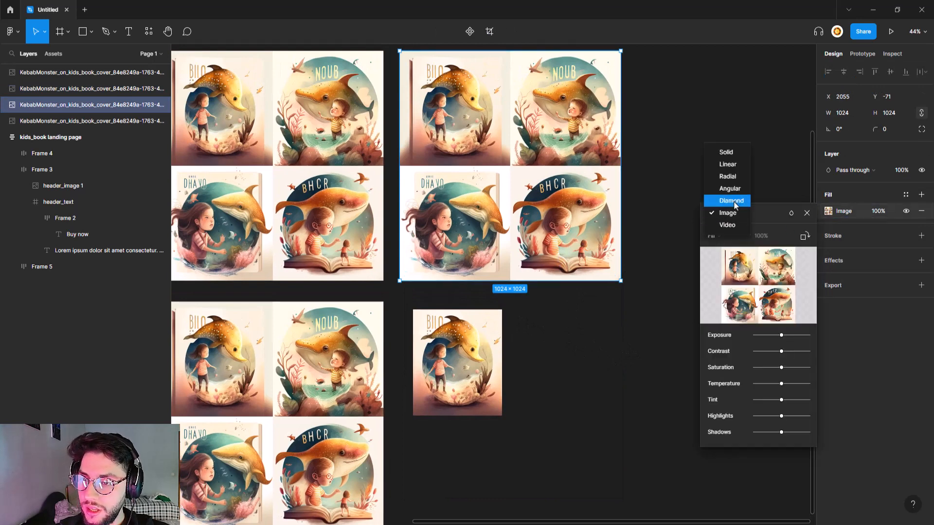
pyautogui.click(720, 212)
pyautogui.click(713, 236)
pyautogui.click(733, 261)
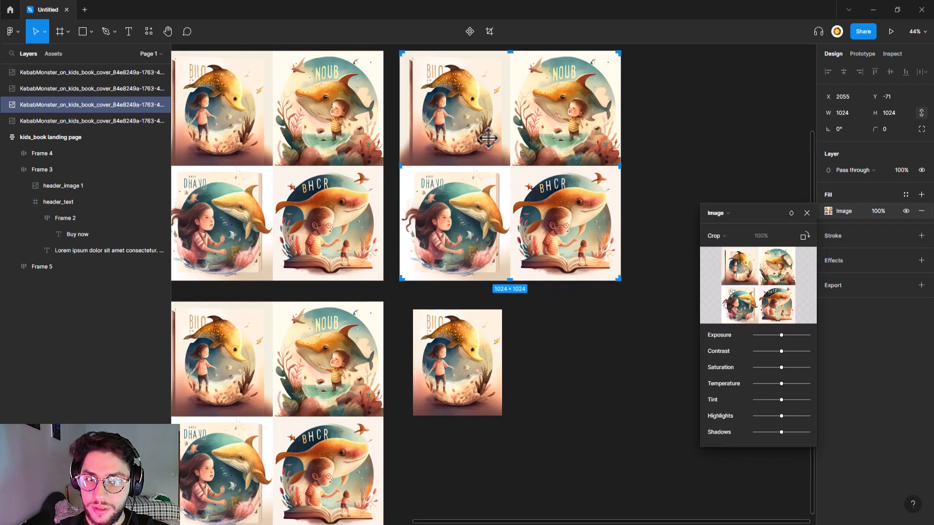
pyautogui.scroll(1, 543, 125)
pyautogui.moveTo(517, 84); pyautogui.dragTo(513, 199)
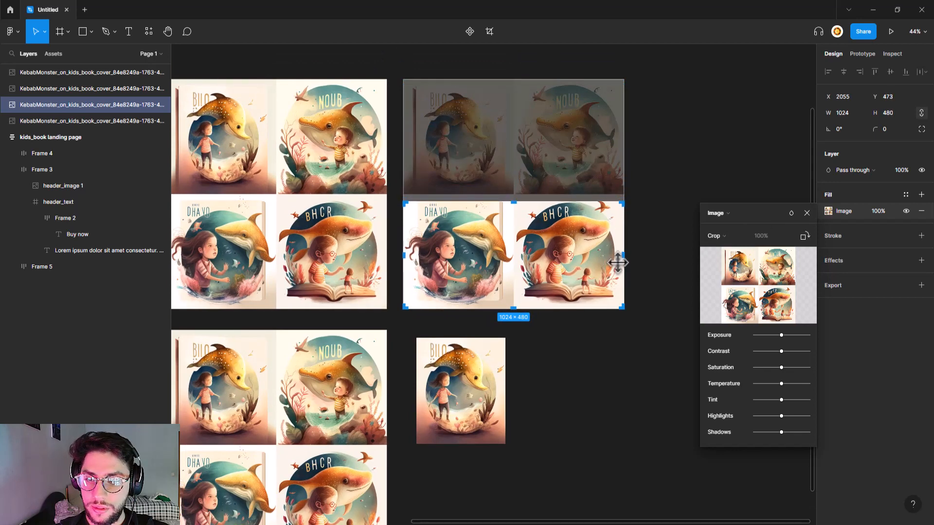
pyautogui.moveTo(624, 259); pyautogui.dragTo(503, 255)
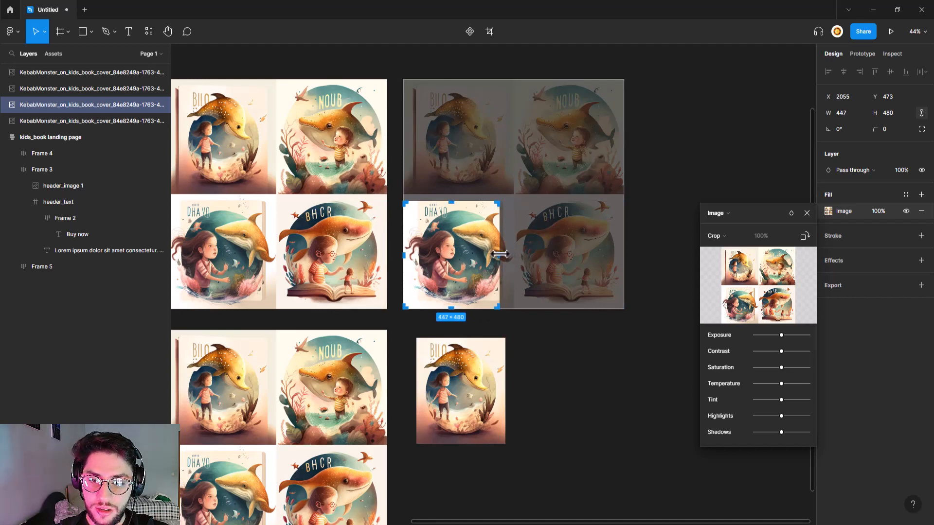
pyautogui.moveTo(406, 255); pyautogui.dragTo(420, 256)
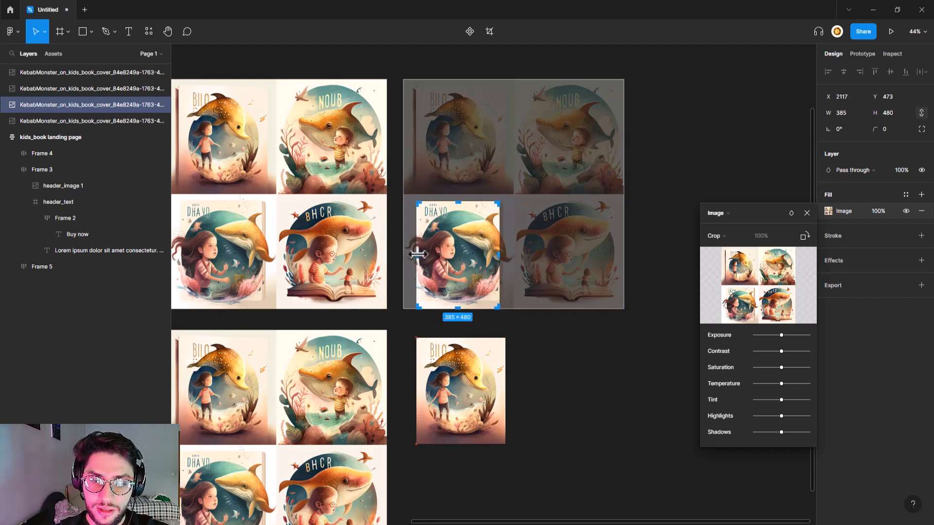
pyautogui.press('Return')
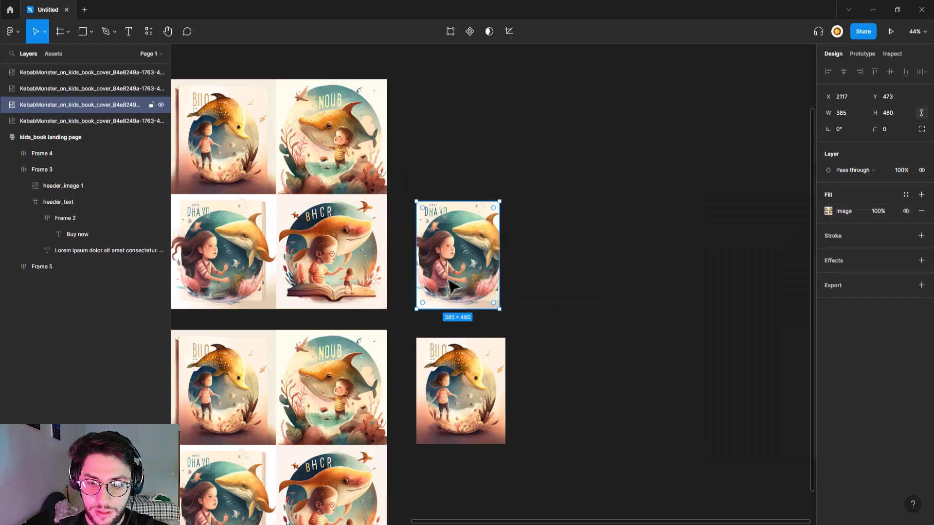
pyautogui.click(566, 331)
# - Cut the cropped BILO cover from the canvas
pyautogui.hscroll(-3, 611, 267)
pyautogui.scroll(-2, 617, 273)
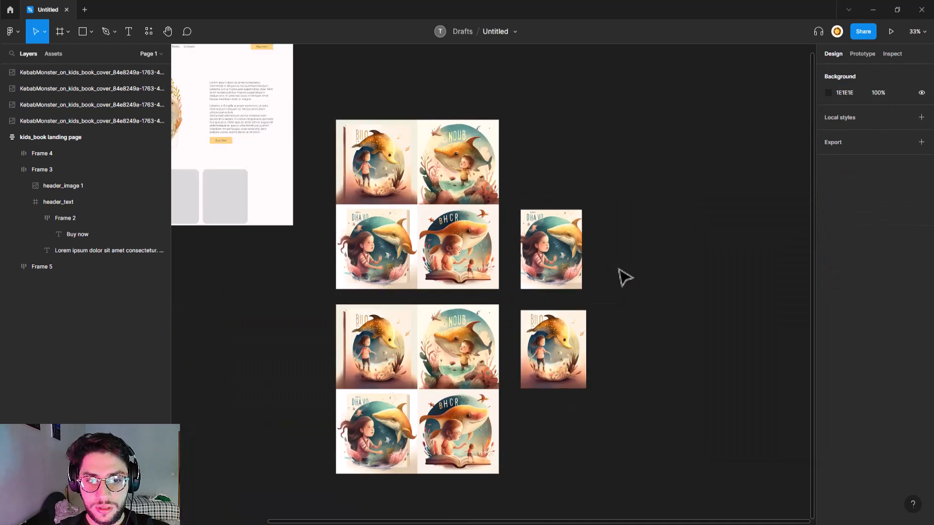
pyautogui.click(562, 255)
pyautogui.click(574, 354)
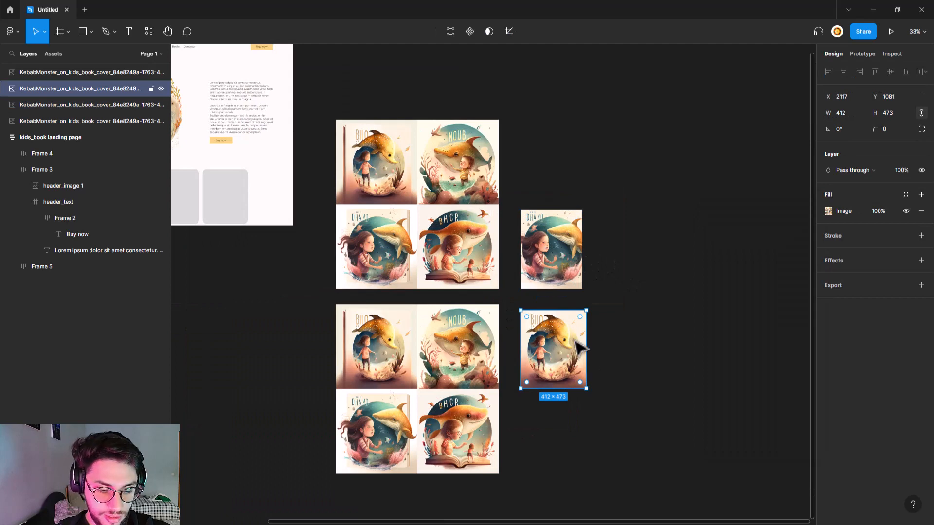
pyautogui.hotkey('ctrl', 'x')
# - Try to paste the BILO cover into the first grey card of the row, then undo the paste
pyautogui.moveTo(248, 226); pyautogui.dragTo(465, 224)
pyautogui.scroll(3, 346, 197)
pyautogui.doubleClick(353, 198)
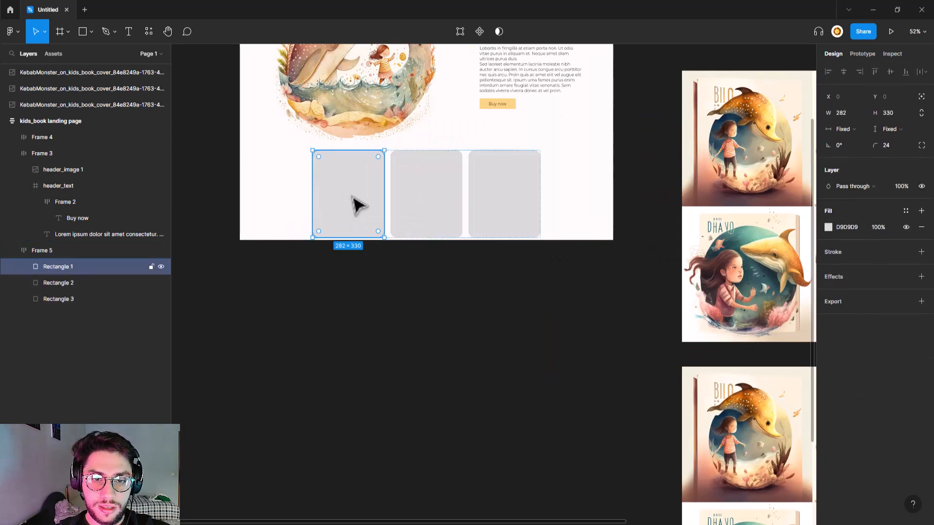
pyautogui.hotkey('ctrl', 'v')
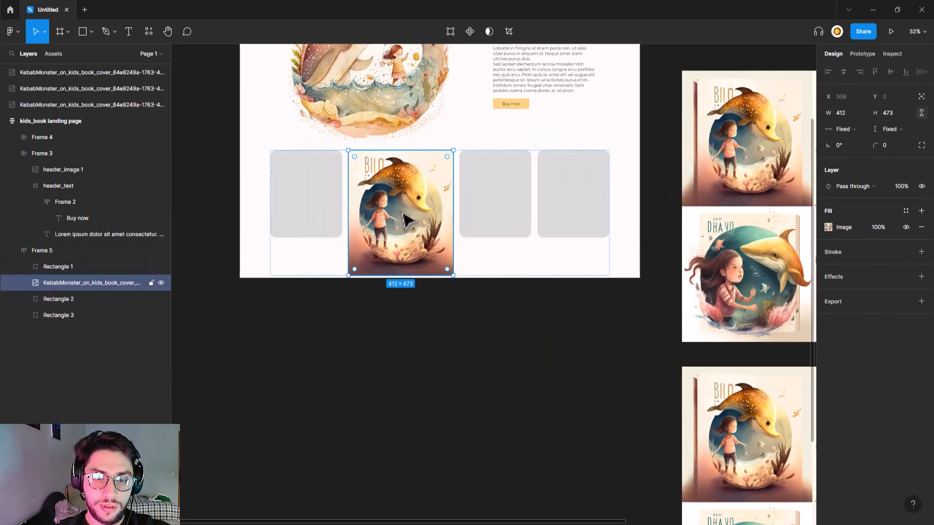
pyautogui.click(125, 266)
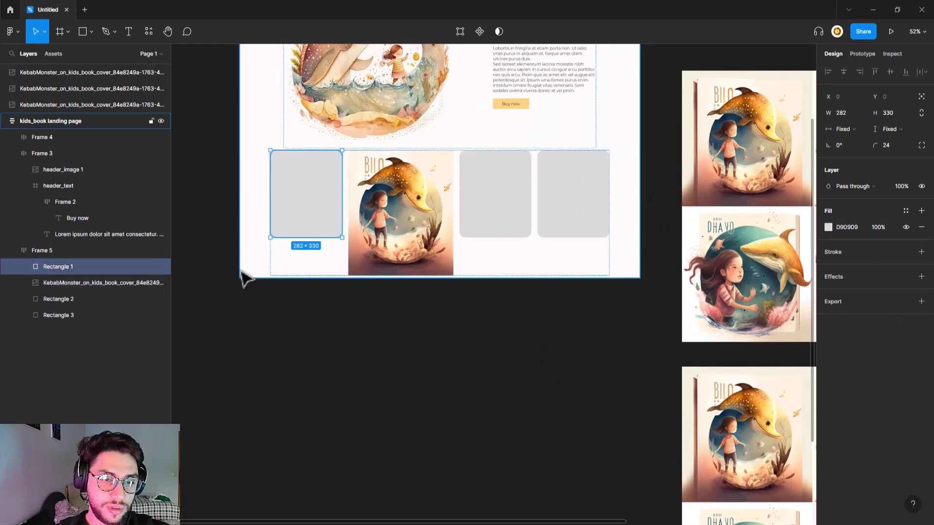
pyautogui.click(402, 238)
pyautogui.hotkey('ctrl', 'z')
pyautogui.hotkey('ctrl', 'z')
pyautogui.hotkey('ctrl', 'z')
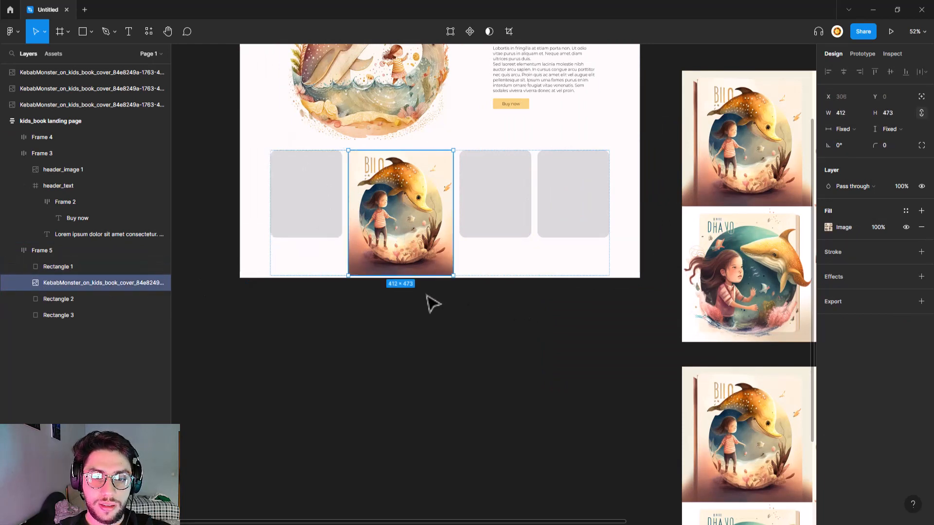
# - Place a copy of the first grey card below the landing page and paste the BILO cover over it
pyautogui.moveTo(363, 217); pyautogui.dragTo(368, 360)
pyautogui.scroll(-5, 488, 306)
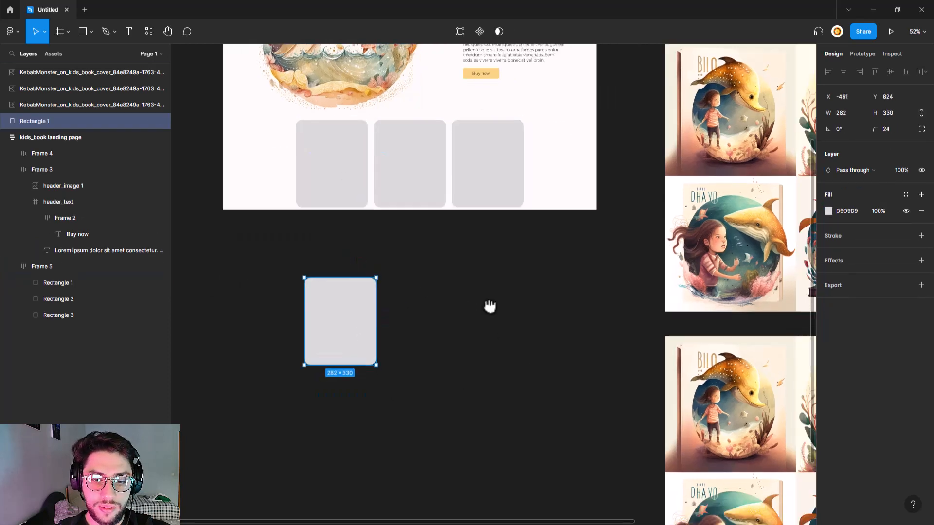
pyautogui.hotkey('ctrl', 'v')
pyautogui.moveTo(492, 280); pyautogui.dragTo(324, 296)
# - Mask the BILO cover with the rounded rectangle beneath it
pyautogui.keyDown('shift'); pyautogui.click(317, 240); pyautogui.keyUp('shift')
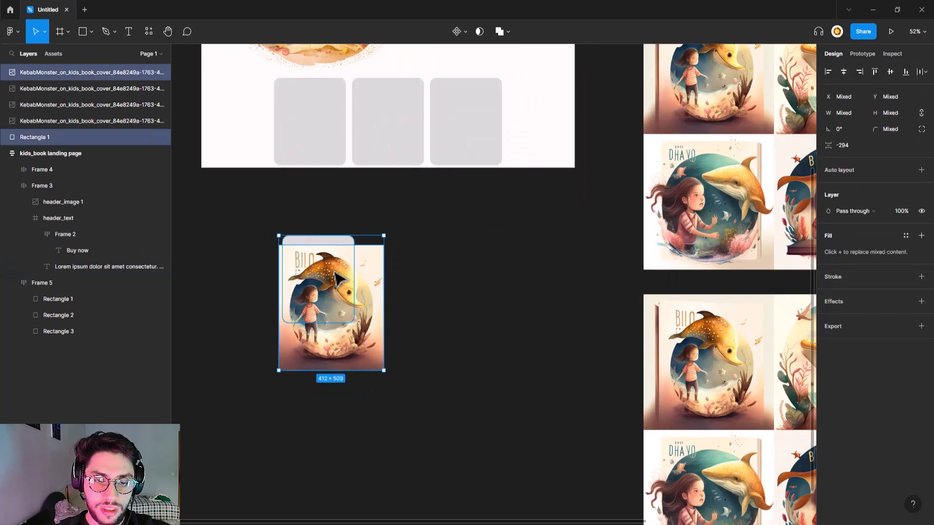
pyautogui.rightClick(332, 277)
pyautogui.click(383, 394)
# - Align the masked BILO cover with the mask's upper-left corner and scale it to 287 × 330 to fill the card
pyautogui.doubleClick(321, 312)
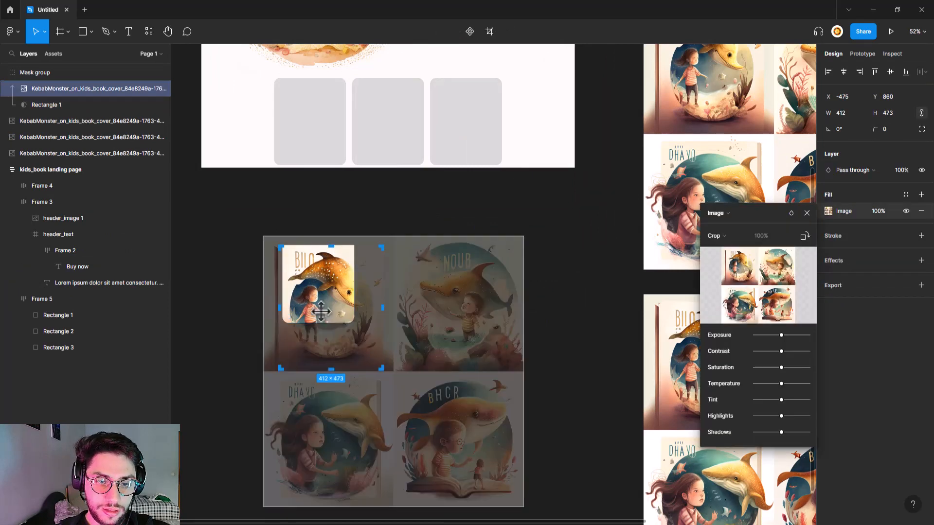
pyautogui.click(482, 223)
pyautogui.click(330, 313)
pyautogui.doubleClick(315, 311)
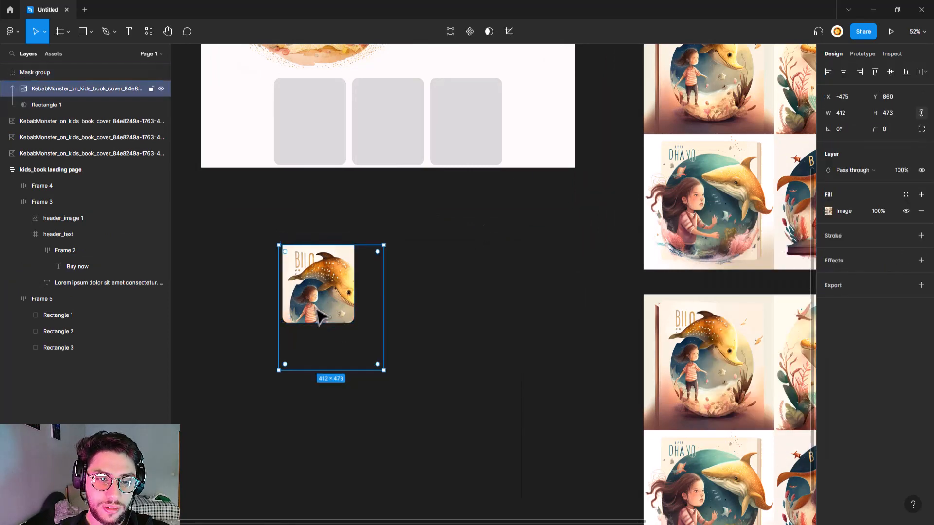
pyautogui.moveTo(315, 310); pyautogui.dragTo(318, 298)
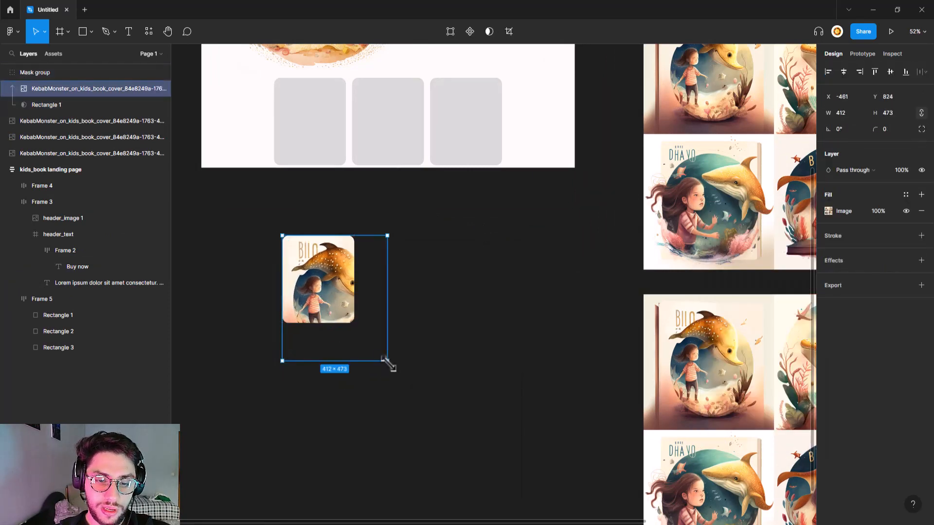
pyautogui.moveTo(388, 361); pyautogui.dragTo(355, 323)
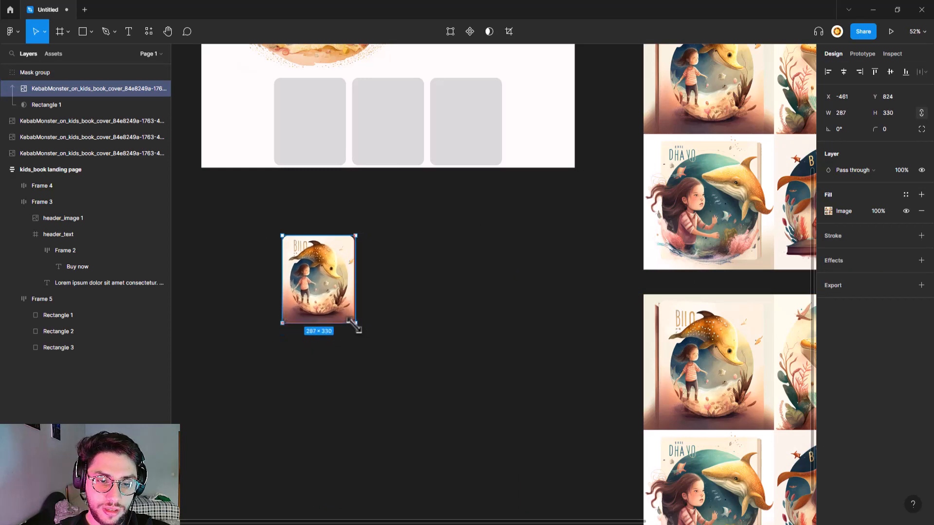
pyautogui.click(396, 260)
pyautogui.hscroll(-2, 444, 267)
pyautogui.scroll(3, 438, 361)
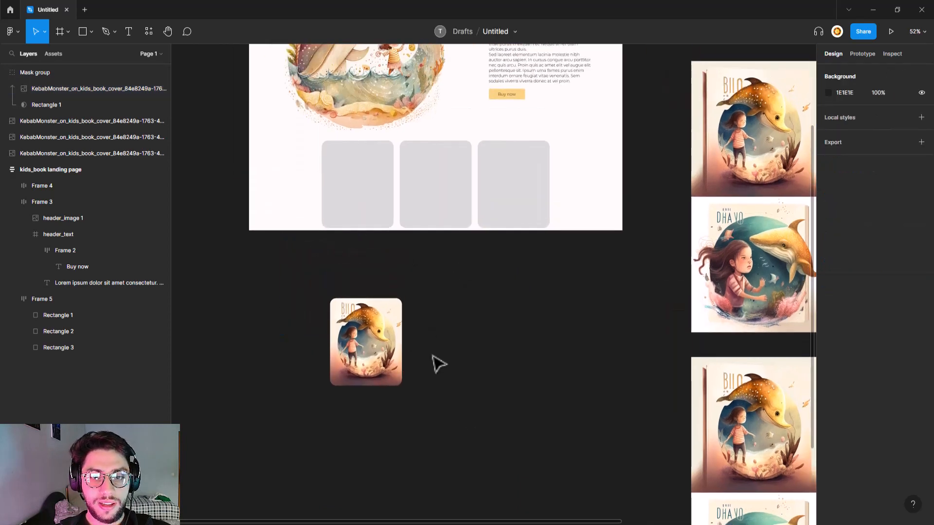
# - Move the masked BILO cover up to just below the landing page
pyautogui.moveTo(505, 364); pyautogui.dragTo(489, 348)
pyautogui.moveTo(337, 320); pyautogui.dragTo(329, 267)
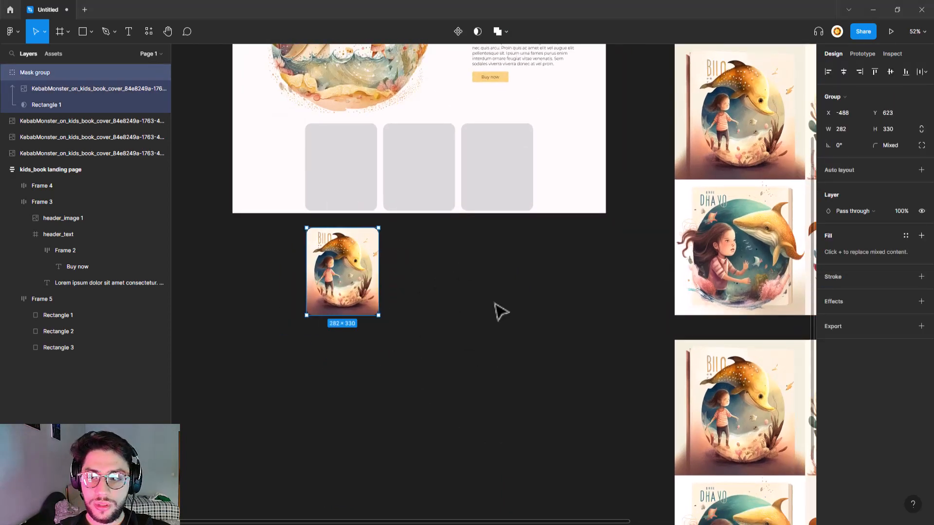
# - Crop the upper four-cover image to its BHCR cover, 500 × 507, and move it below the landing page
pyautogui.moveTo(715, 322); pyautogui.dragTo(322, 266)
pyautogui.scroll(-4, 559, 291)
pyautogui.moveTo(590, 314); pyautogui.dragTo(623, 271)
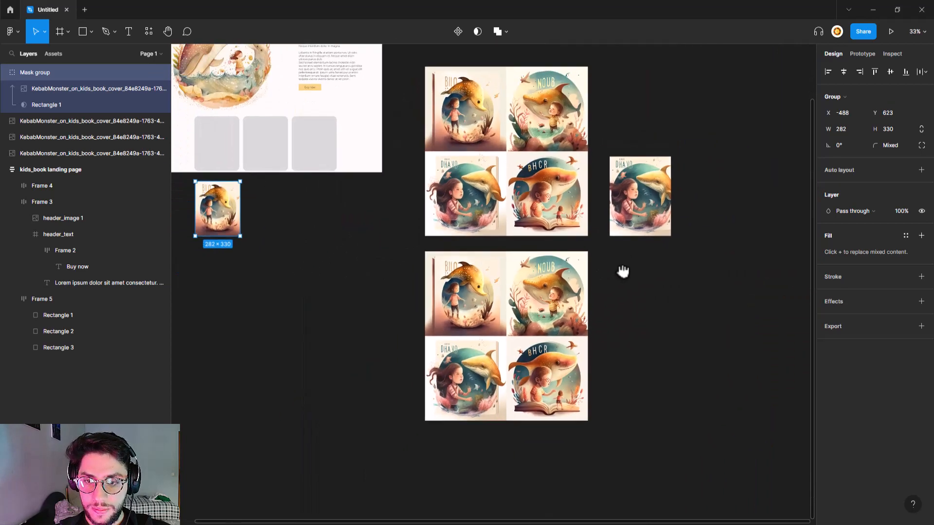
pyautogui.click(573, 207)
pyautogui.moveTo(573, 207); pyautogui.dragTo(497, 230)
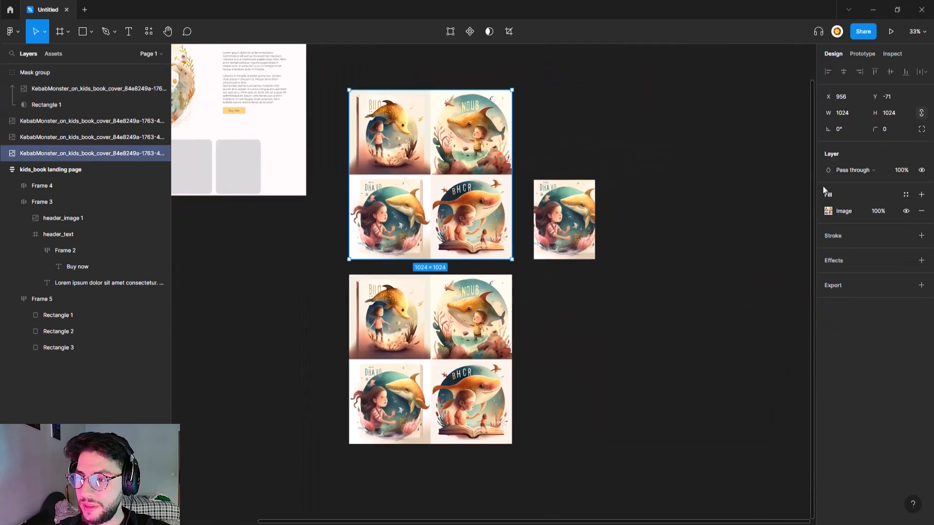
pyautogui.click(828, 211)
pyautogui.click(714, 235)
pyautogui.click(718, 258)
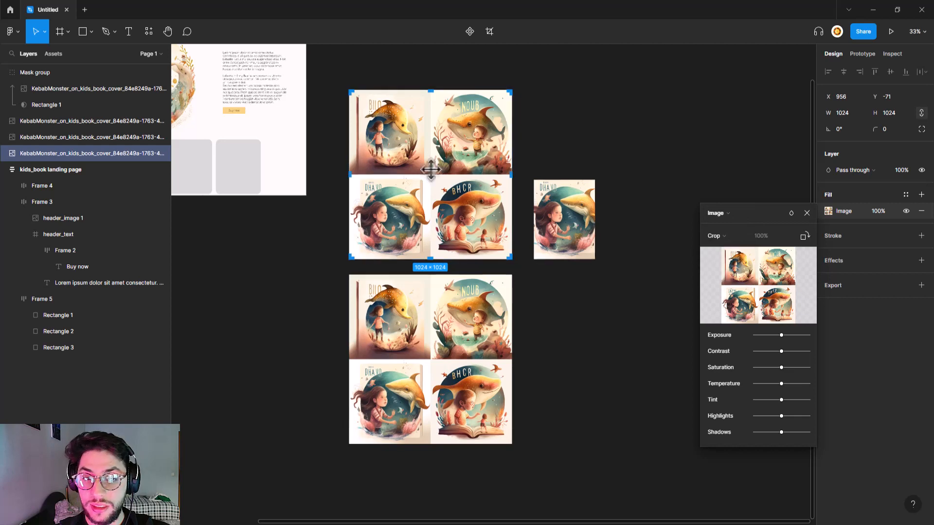
pyautogui.moveTo(350, 174); pyautogui.dragTo(432, 180)
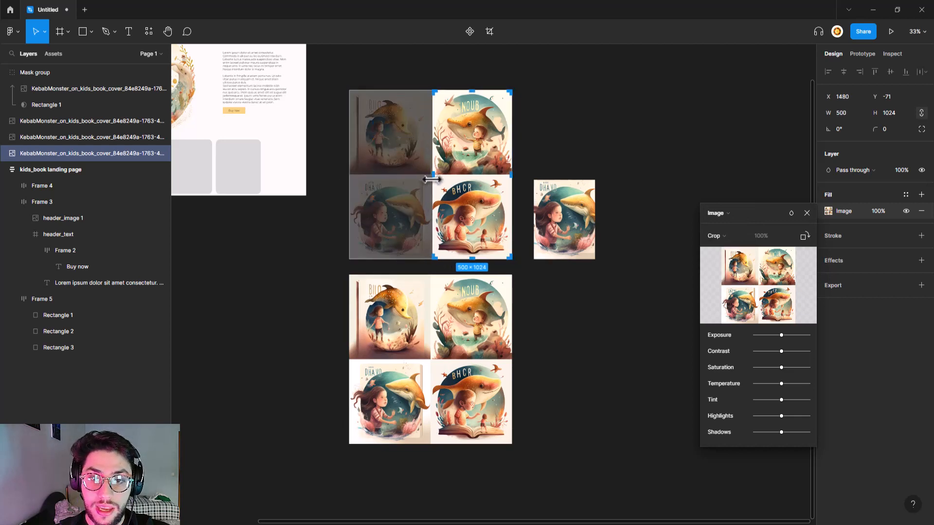
pyautogui.moveTo(472, 88); pyautogui.dragTo(484, 174)
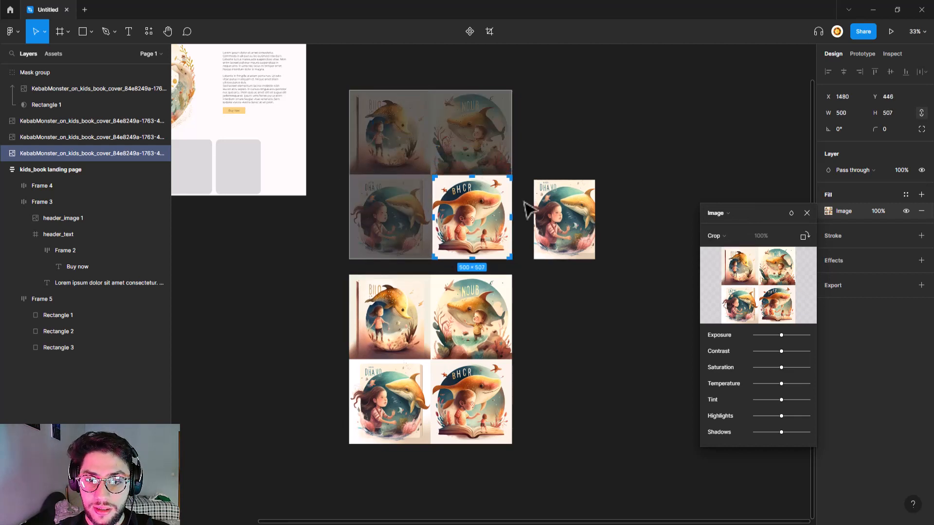
pyautogui.press('Return')
pyautogui.click(547, 270)
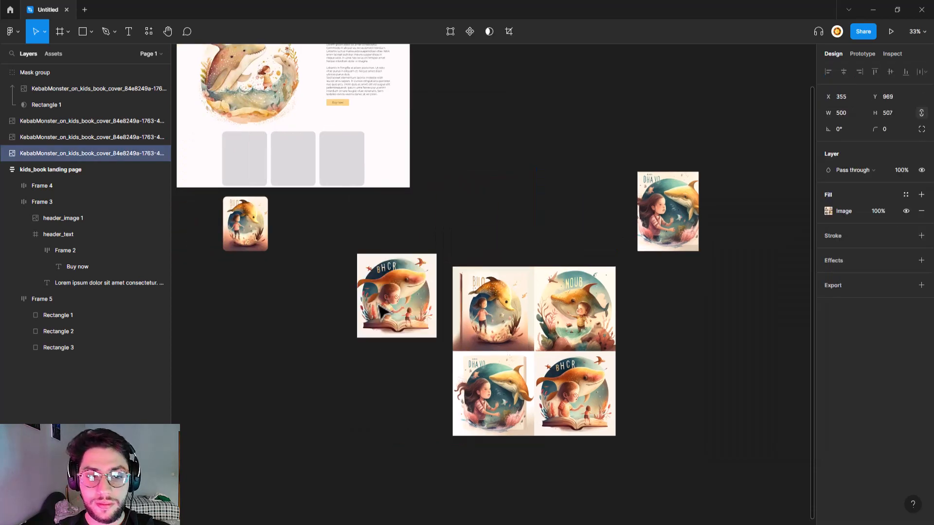
# - Copy a grey card from the row and place the copy beside the masked BILO cover below the landing page
pyautogui.click(317, 185)
pyautogui.doubleClick(315, 183)
pyautogui.hotkey('ctrl', 'c')
pyautogui.click(353, 234)
pyautogui.hotkey('ctrl', 'v')
pyautogui.moveTo(305, 158); pyautogui.dragTo(289, 226)
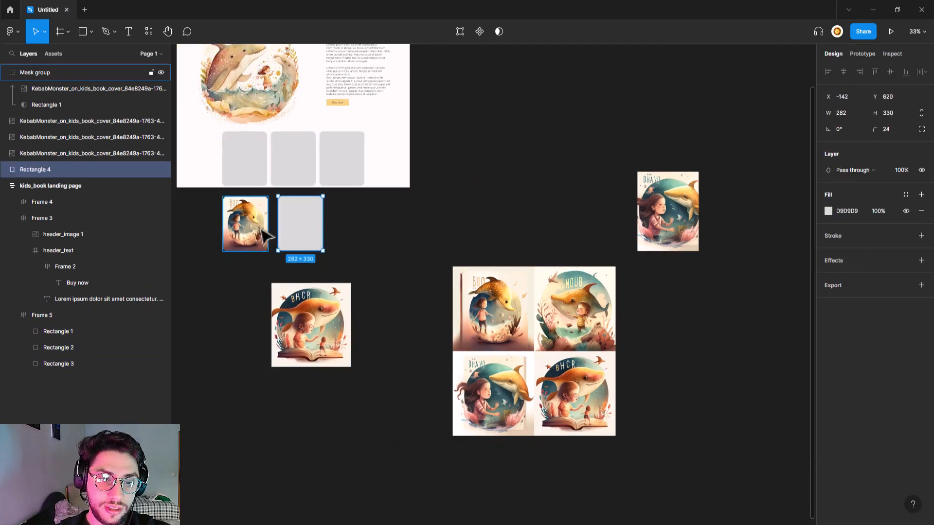
# - Align the horizontal centres of the masked BILO cover and the grey card copy, and move the cover clear to the card's right
pyautogui.scroll(5, 251, 232)
pyautogui.click(327, 236)
pyautogui.keyDown('shift'); pyautogui.click(408, 234); pyautogui.keyUp('shift')
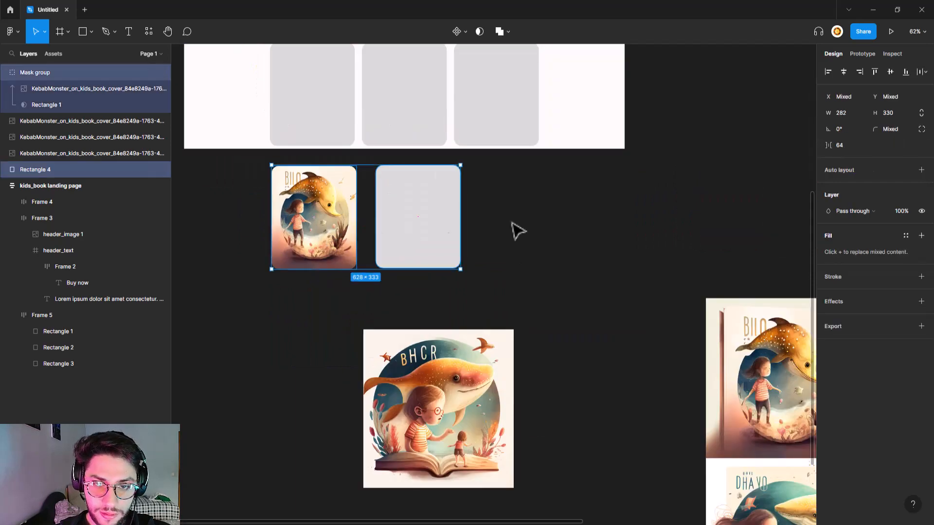
pyautogui.click(844, 71)
pyautogui.click(459, 210)
pyautogui.moveTo(365, 219); pyautogui.dragTo(523, 219)
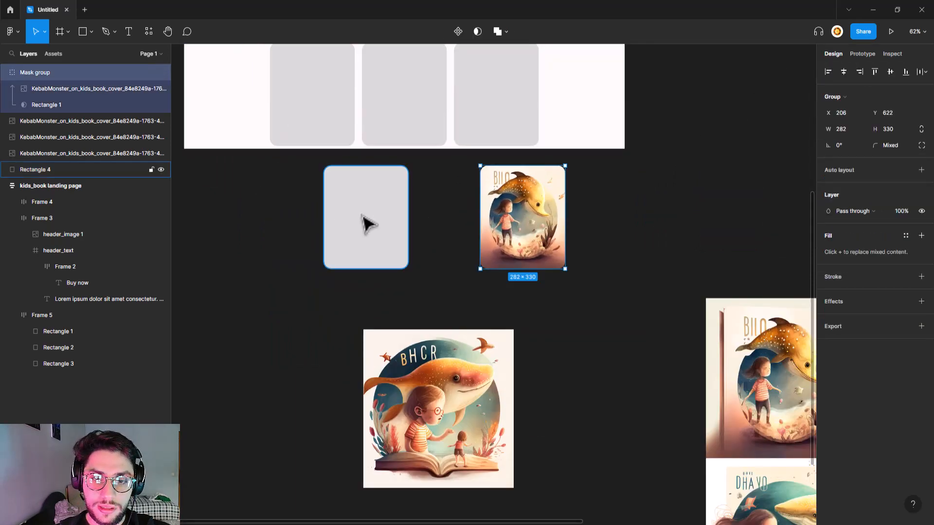
# - Place the BHCR cover over the grey card copy and use the card as its mask
pyautogui.click(362, 216)
pyautogui.moveTo(387, 382); pyautogui.dragTo(351, 241)
pyautogui.keyDown('shift'); pyautogui.click(345, 180); pyautogui.keyUp('shift')
pyautogui.rightClick(363, 214)
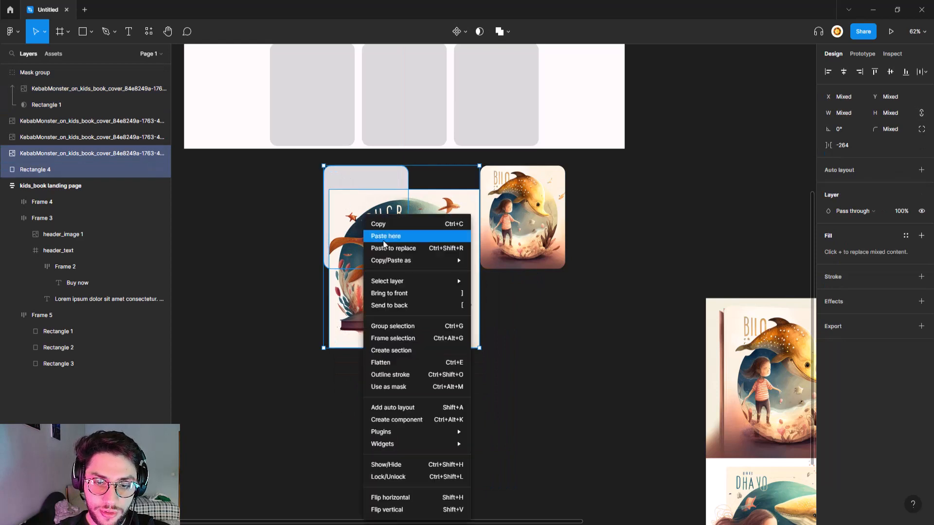
pyautogui.click(411, 386)
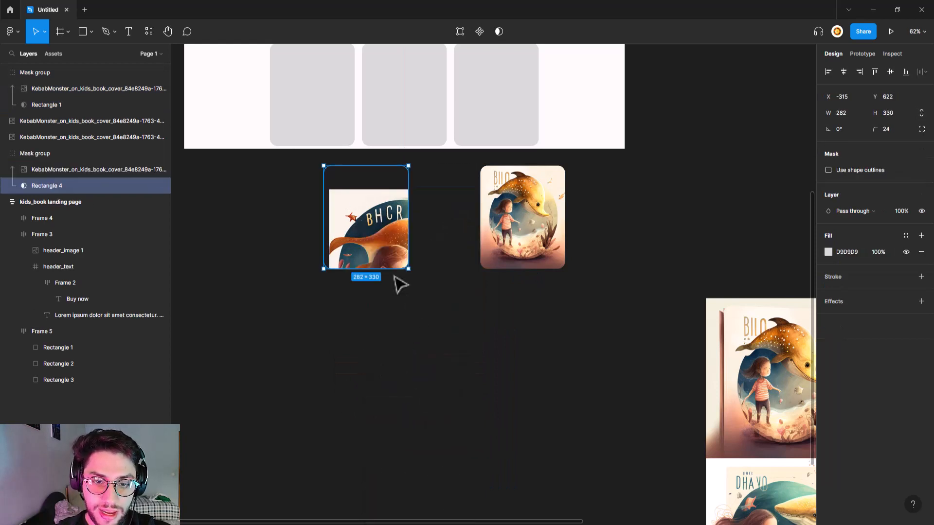
# - Reposition the BHCR cover inside its mask and scale it down to fill the card
pyautogui.click(385, 237)
pyautogui.click(428, 281)
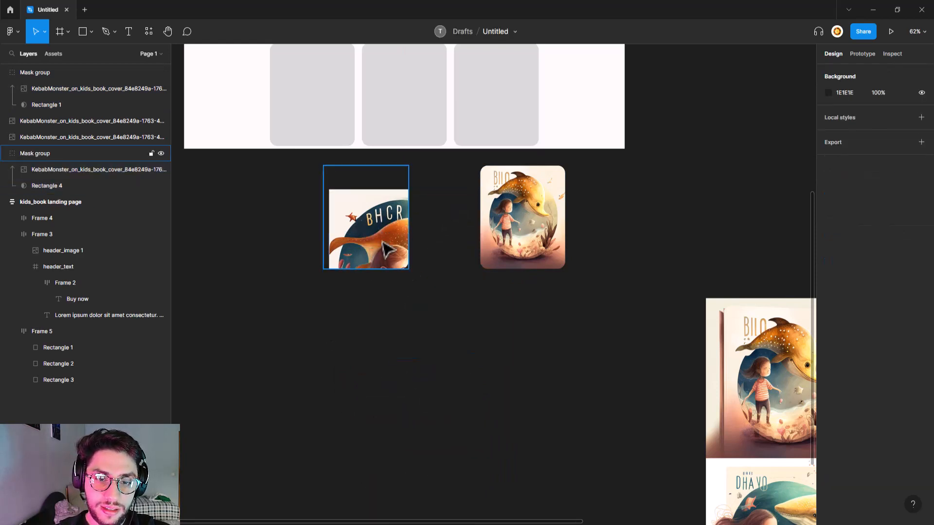
pyautogui.click(383, 246)
pyautogui.doubleClick(369, 256)
pyautogui.moveTo(369, 256); pyautogui.dragTo(364, 233)
pyautogui.moveTo(472, 323); pyautogui.dragTo(377, 241)
pyautogui.click(396, 334)
# - Arrange the masked BHCR and BILO covers side by side just below the landing page
pyautogui.hscroll(1, 422, 332)
pyautogui.scroll(-3, 383, 321)
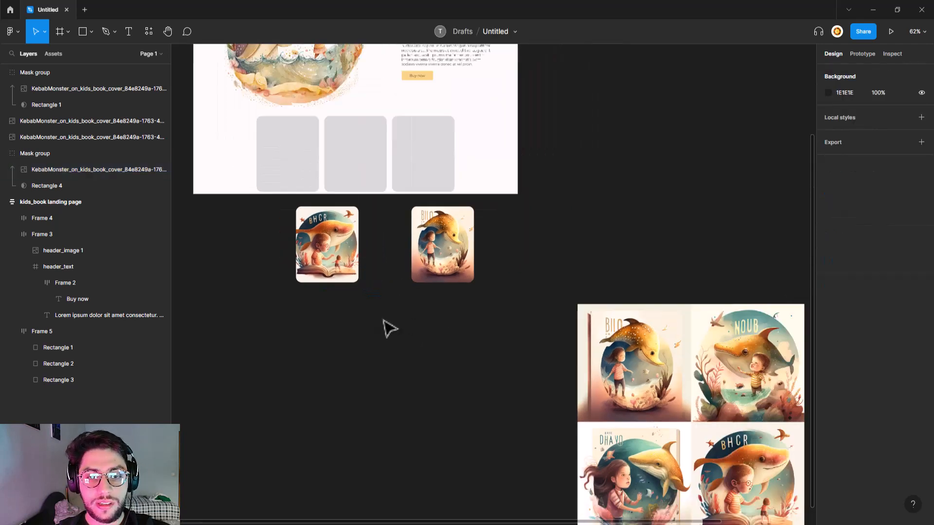
pyautogui.click(343, 273)
pyautogui.keyDown('shift'); pyautogui.click(428, 268); pyautogui.keyUp('shift')
pyautogui.click(382, 308)
pyautogui.moveTo(351, 256); pyautogui.dragTo(384, 254)
pyautogui.click(499, 265)
pyautogui.moveTo(499, 265); pyautogui.dragTo(396, 264)
pyautogui.moveTo(421, 244); pyautogui.dragTo(254, 292)
pyautogui.moveTo(286, 294); pyautogui.dragTo(287, 262)
pyautogui.click(454, 337)
# - Move the cropped DHAVO cover below the two masked covers
pyautogui.hscroll(5, 536, 334)
pyautogui.scroll(-1, 535, 333)
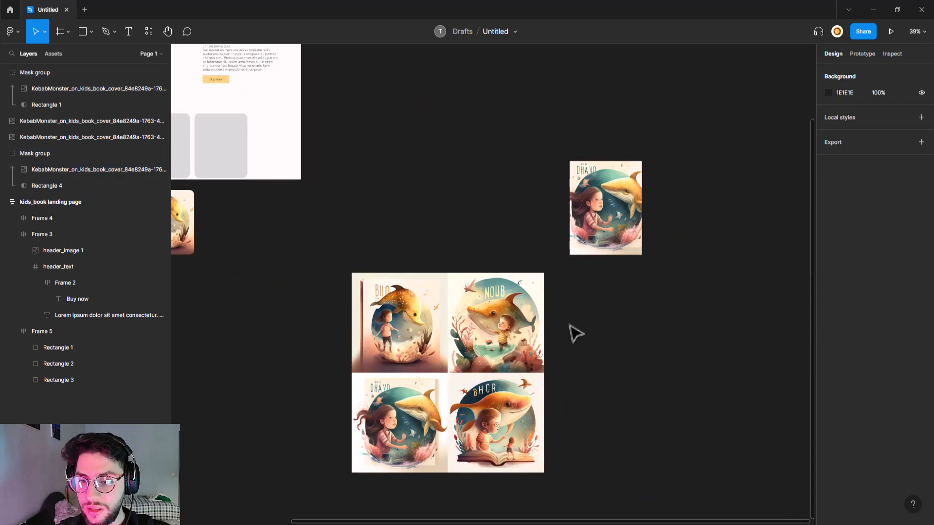
pyautogui.click(540, 219)
pyautogui.hscroll(-5, 540, 218)
pyautogui.scroll(1, 540, 219)
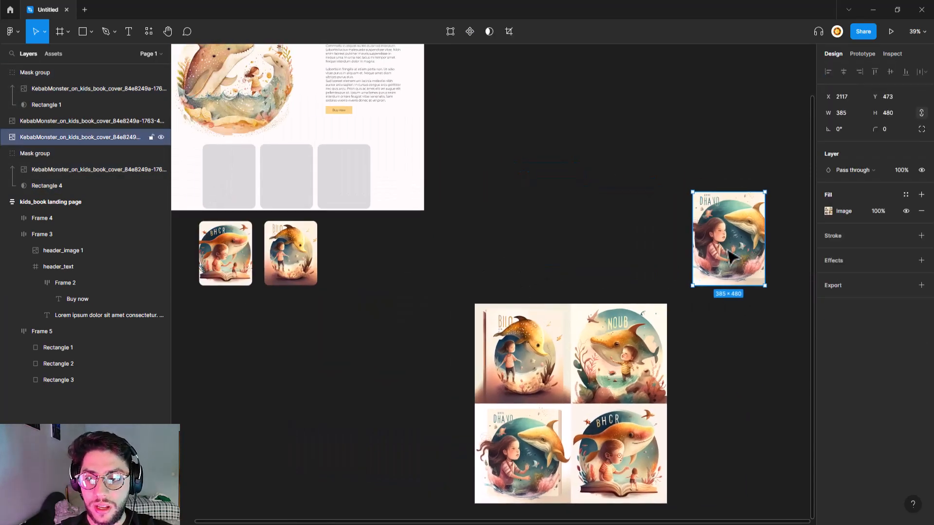
pyautogui.moveTo(732, 258); pyautogui.dragTo(349, 374)
# - Place a copy of the three-card row outside the landing page and delete its first two cards
pyautogui.click(354, 206)
pyautogui.click(354, 206)
pyautogui.click(382, 286)
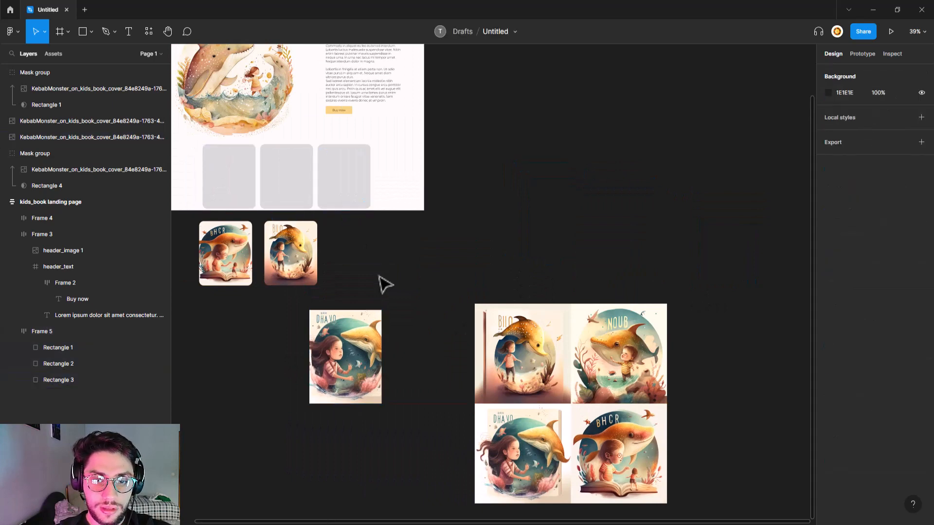
pyautogui.click(355, 189)
pyautogui.moveTo(355, 189); pyautogui.dragTo(377, 261)
pyautogui.moveTo(368, 203); pyautogui.dragTo(528, 263)
pyautogui.click(494, 258)
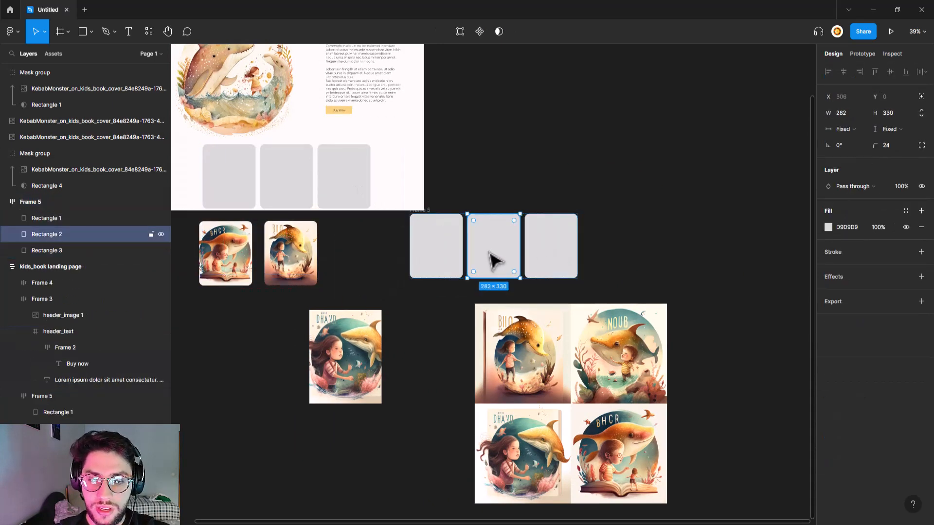
pyautogui.press('Delete')
pyautogui.click(433, 262)
pyautogui.press('Delete')
# - Move the remaining card copy over the DHAVO cover and use it as the cover's mask
pyautogui.click(449, 252)
pyautogui.moveTo(440, 235); pyautogui.dragTo(366, 327)
pyautogui.keyDown('shift'); pyautogui.click(365, 328); pyautogui.keyUp('shift')
pyautogui.rightClick(365, 328)
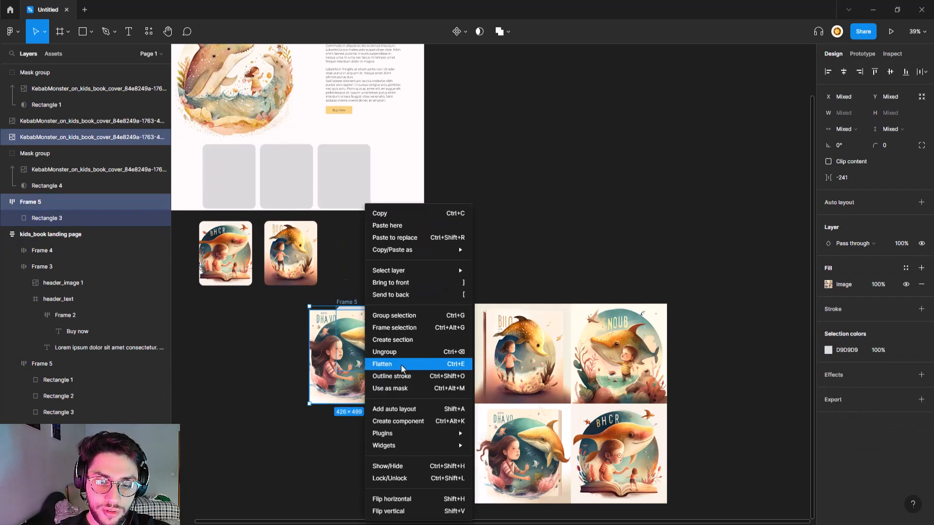
pyautogui.click(424, 390)
# - Reposition the DHAVO cover inside its mask and scale it to 292 × 365 to fill the card
pyautogui.doubleClick(352, 357)
pyautogui.click(236, 398)
pyautogui.click(364, 356)
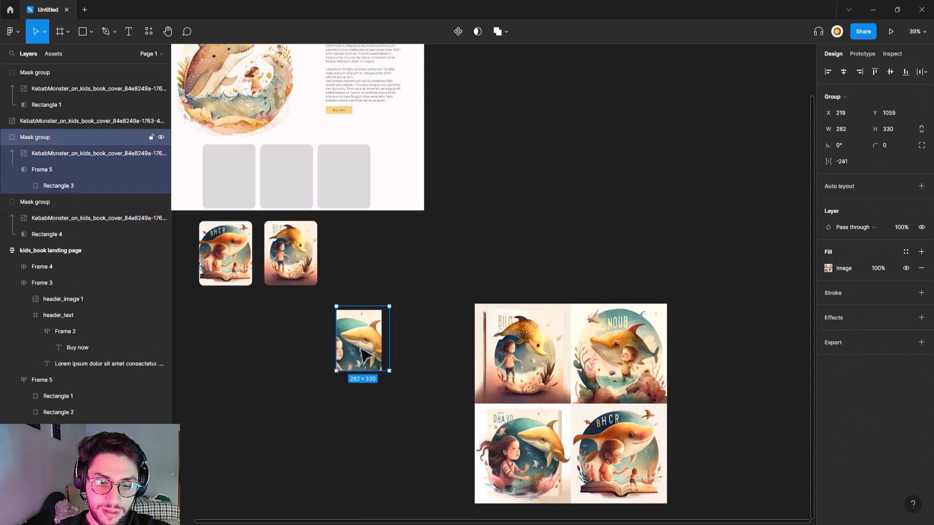
pyautogui.doubleClick(352, 350)
pyautogui.moveTo(352, 358); pyautogui.dragTo(367, 344)
pyautogui.moveTo(324, 390); pyautogui.dragTo(335, 375)
pyautogui.moveTo(394, 375); pyautogui.dragTo(392, 373)
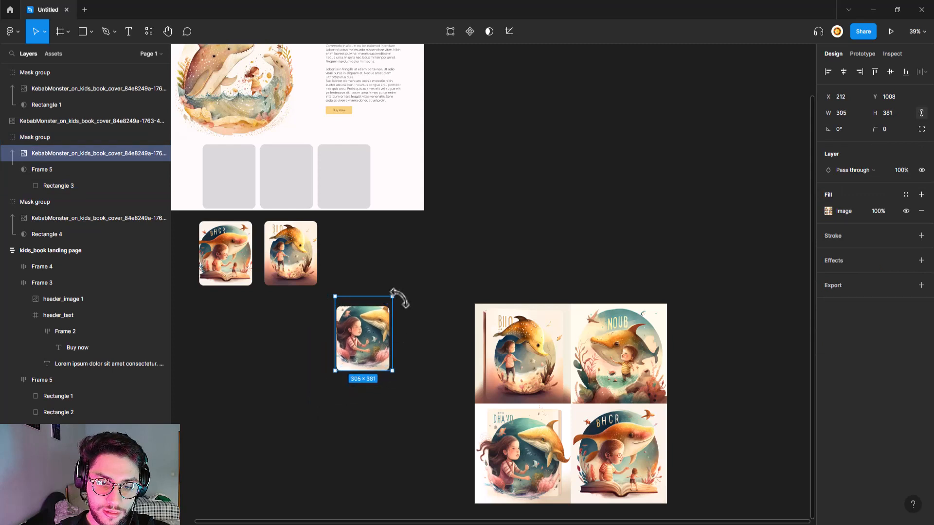
pyautogui.moveTo(394, 293); pyautogui.dragTo(392, 296)
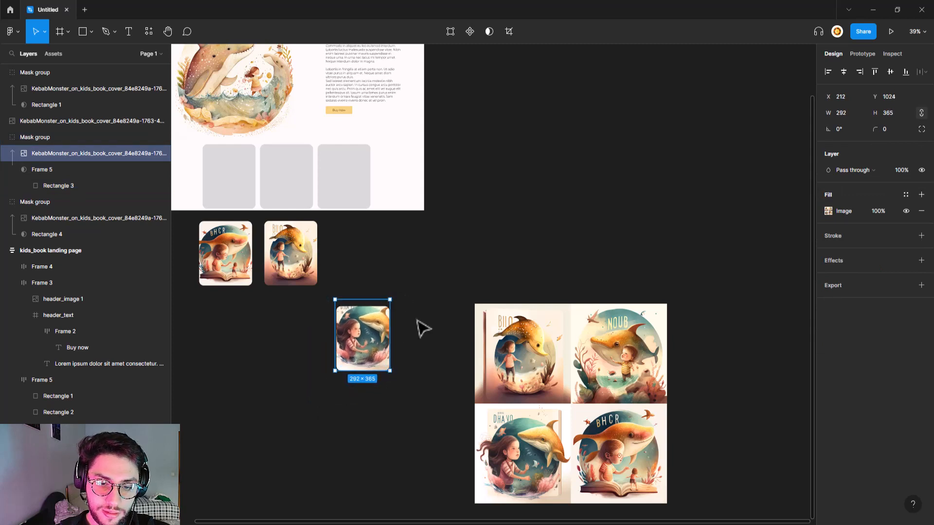
# - Move the masked DHAVO, BILO and BHCR covers into the card row on the landing page
pyautogui.moveTo(368, 346); pyautogui.dragTo(477, 356)
pyautogui.click(414, 343)
pyautogui.click(422, 361)
pyautogui.moveTo(417, 356); pyautogui.dragTo(402, 200)
pyautogui.moveTo(350, 269); pyautogui.dragTo(344, 197)
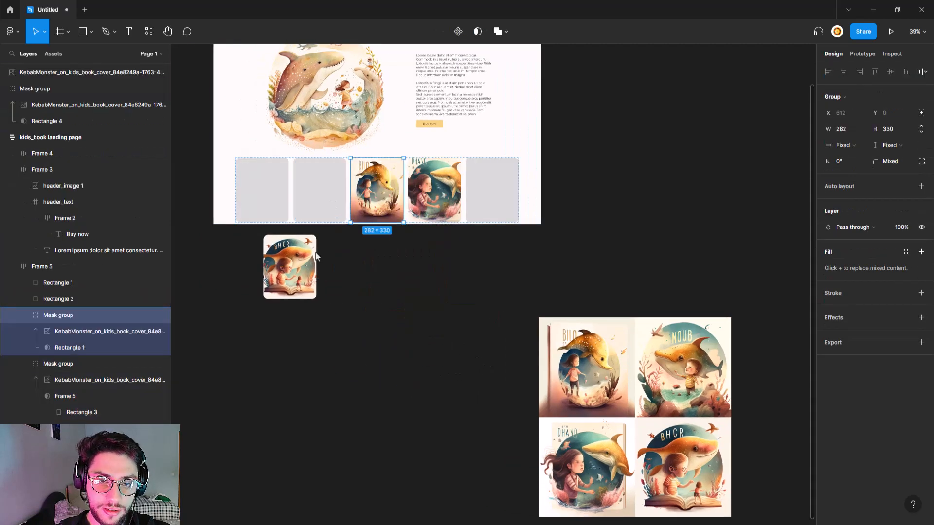
pyautogui.moveTo(307, 257); pyautogui.dragTo(303, 204)
# - Delete the three grey placeholder cards from the row, keeping only the masked covers
pyautogui.click(386, 192)
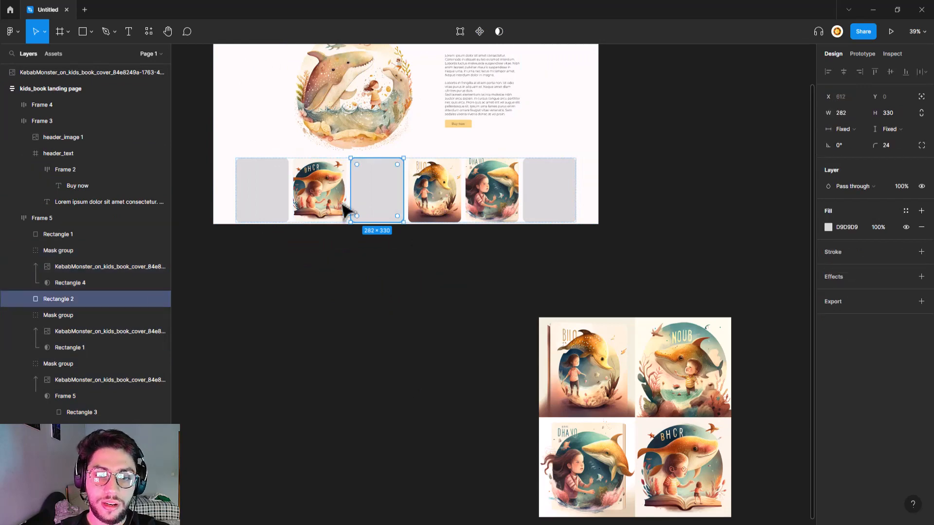
pyautogui.press('Delete')
pyautogui.click(369, 220)
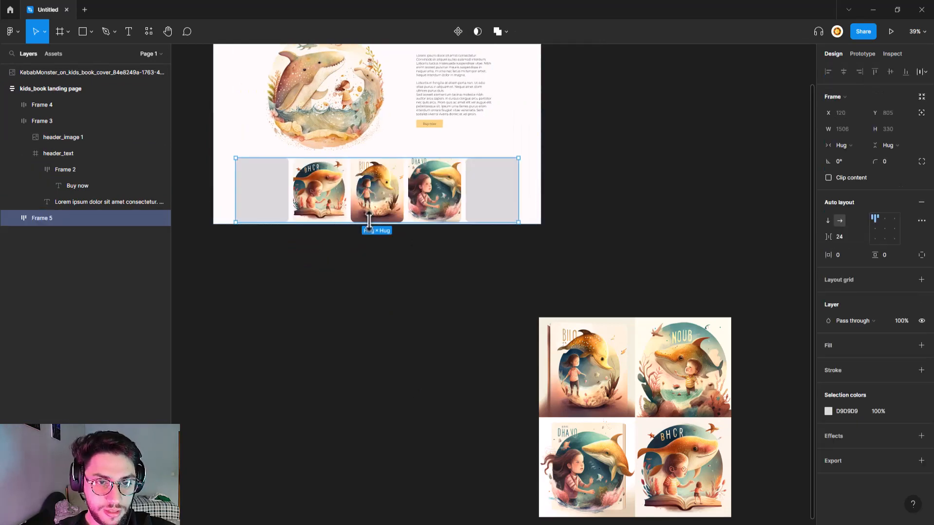
pyautogui.click(277, 202)
pyautogui.press('Delete')
pyautogui.click(417, 200)
pyautogui.click(419, 202)
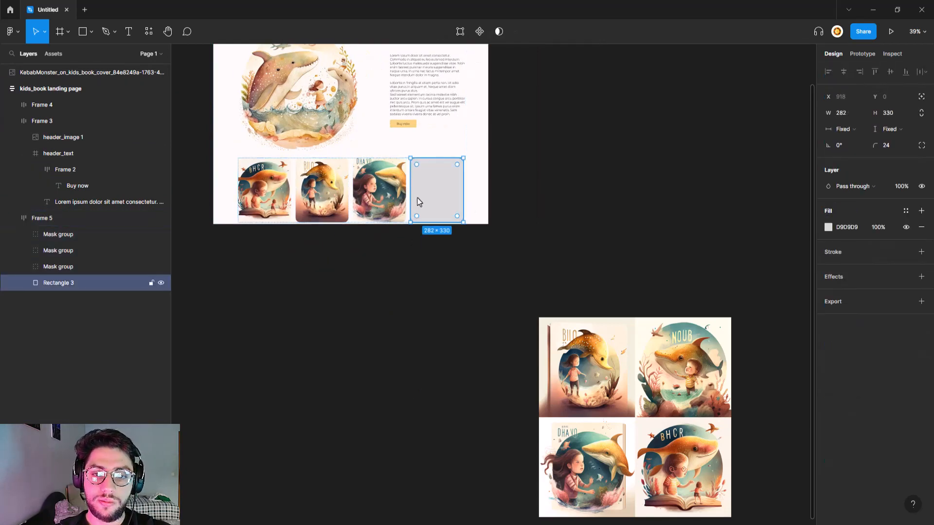
pyautogui.press('Delete')
pyautogui.scroll(2, 428, 340)
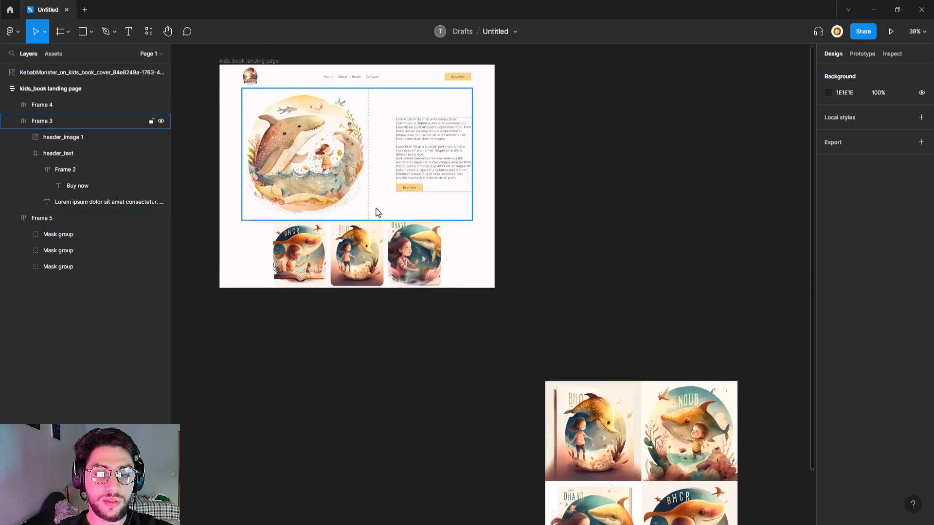
pyautogui.click(434, 275)
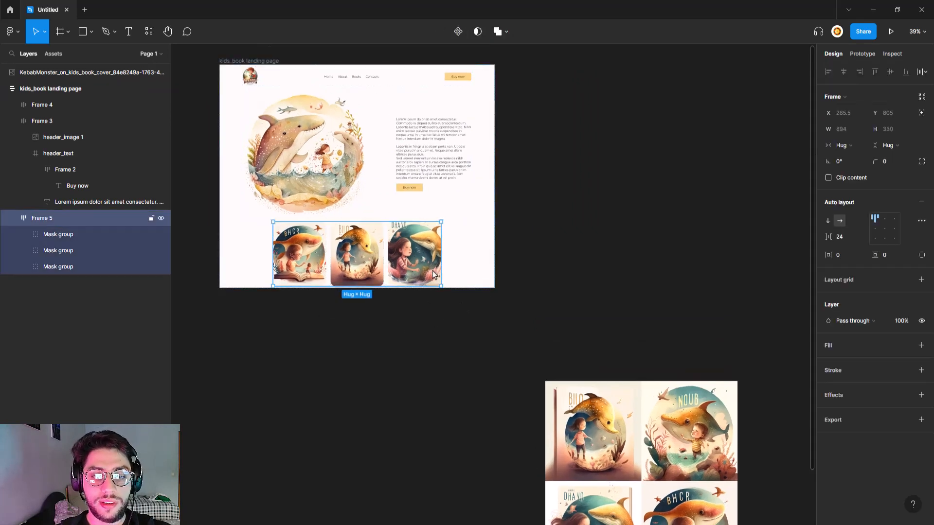
pyautogui.click(481, 271)
pyautogui.click(128, 31)
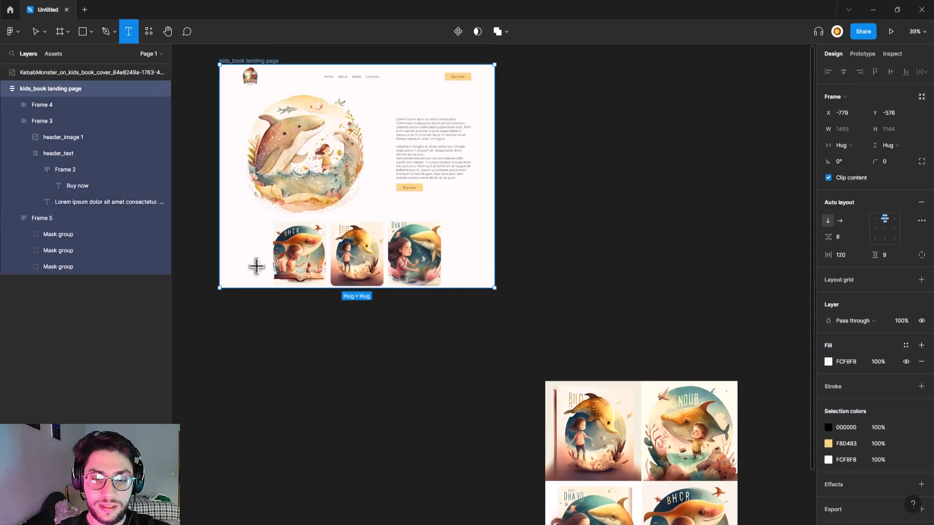
pyautogui.click(256, 266)
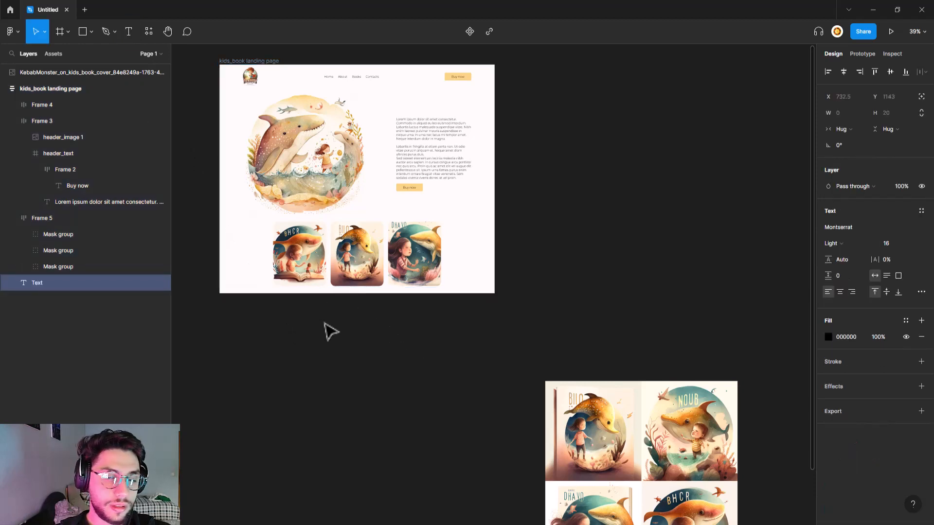
pyautogui.scroll(1, 348, 335)
pyautogui.scroll(-1, 355, 334)
pyautogui.scroll(5, 384, 282)
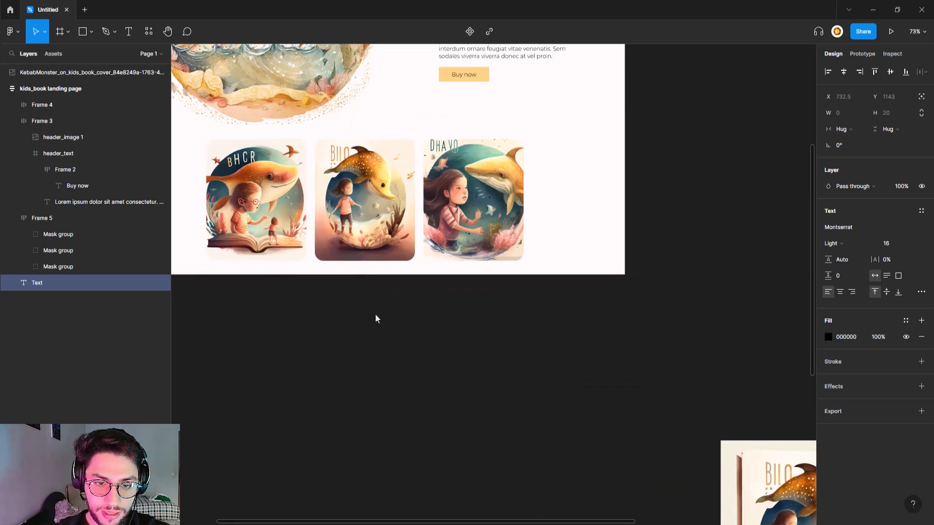
pyautogui.click(331, 314)
# - Add the text "Sharky the book" on the canvas below the landing page and set its font weight to Bold
pyautogui.click(129, 32)
pyautogui.click(361, 382)
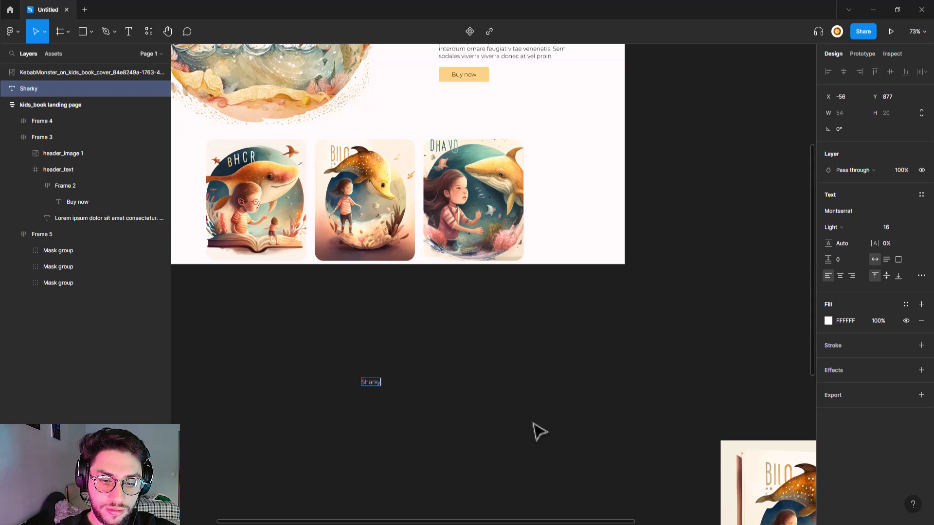
pyautogui.write('k')
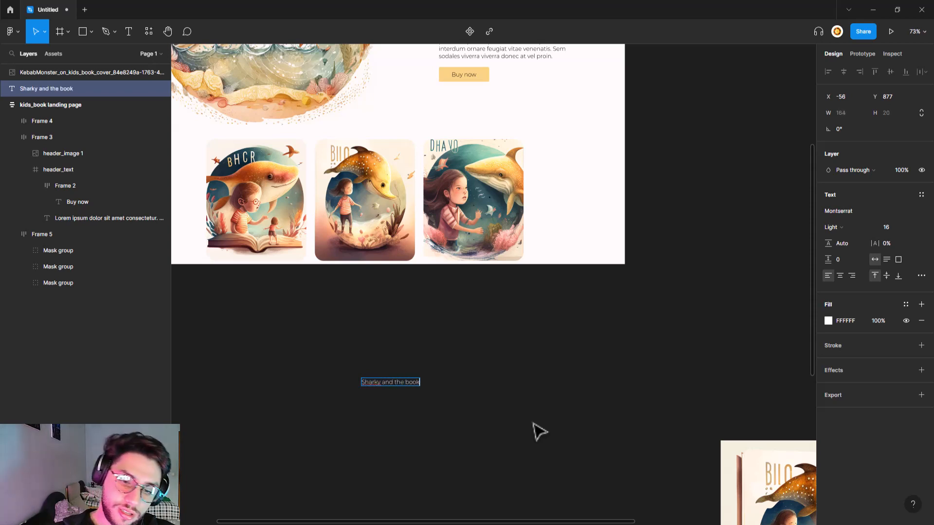
pyautogui.press('BackSpace')
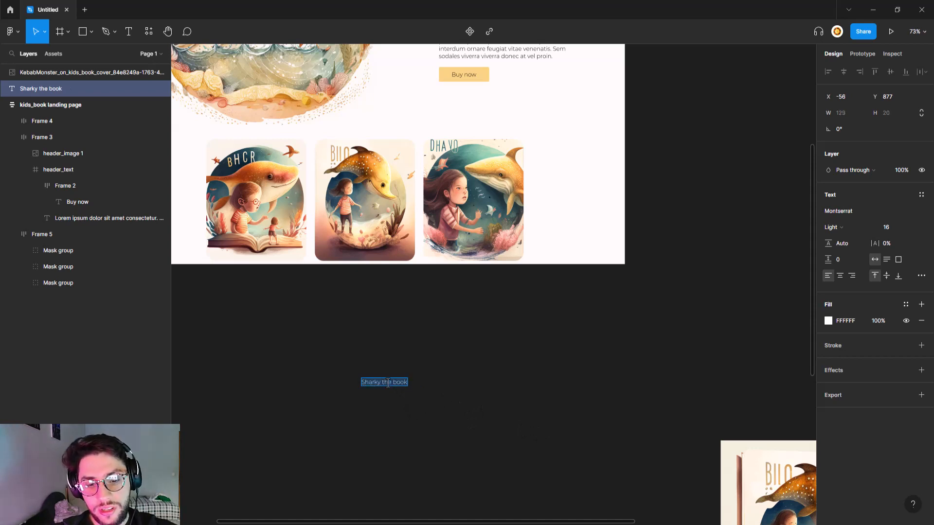
pyautogui.click(865, 227)
pyautogui.click(851, 273)
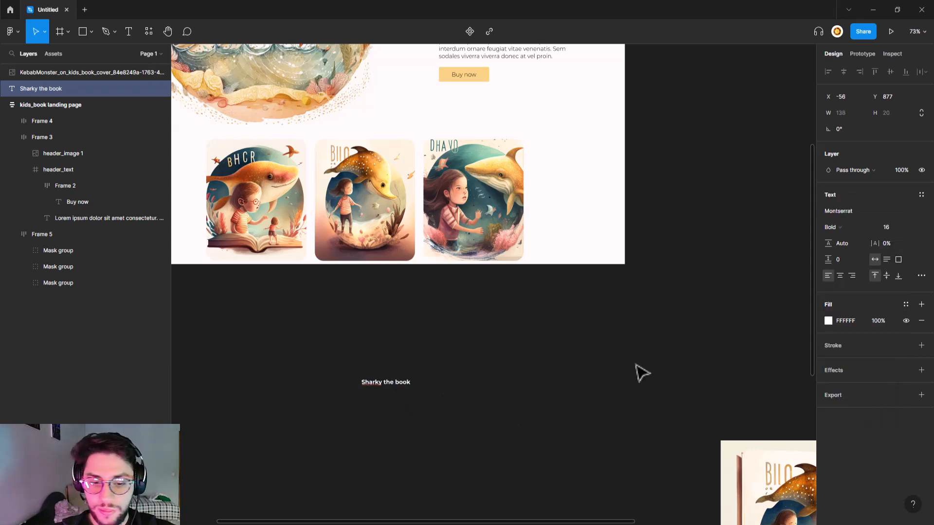
# - Set the "Sharky the book" text colour to 5F5F5F and move it up to just below the landing page
pyautogui.click(828, 321)
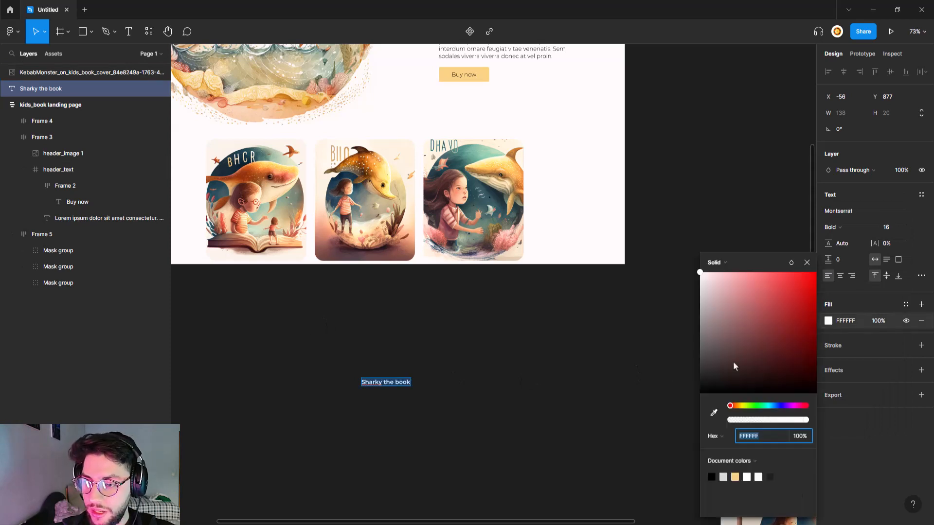
pyautogui.moveTo(734, 368); pyautogui.dragTo(686, 354)
pyautogui.moveTo(394, 385); pyautogui.dragTo(267, 321)
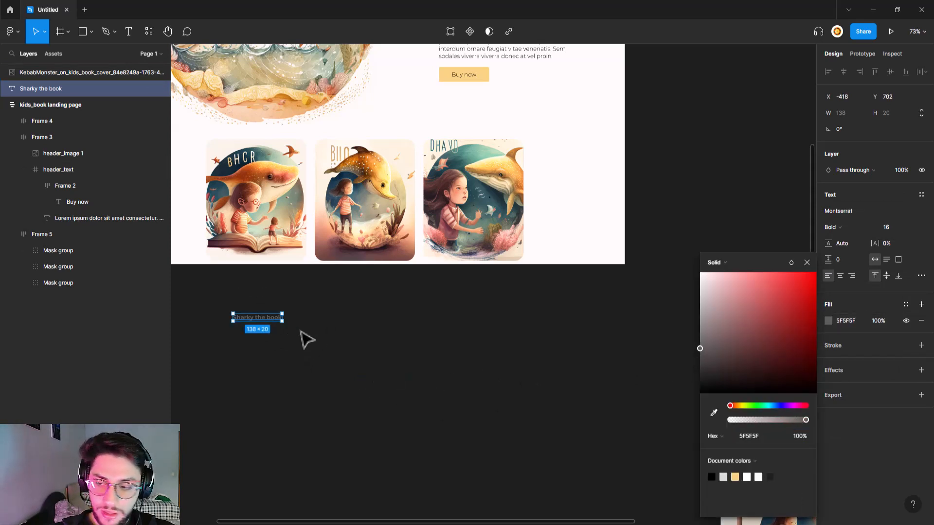
pyautogui.press('Escape')
# - Place the "Sharky the book" title on the landing page beneath the middle cover and duplicate it twice
pyautogui.hscroll(-5, 513, 260)
pyautogui.scroll(-1, 513, 260)
pyautogui.click(433, 233)
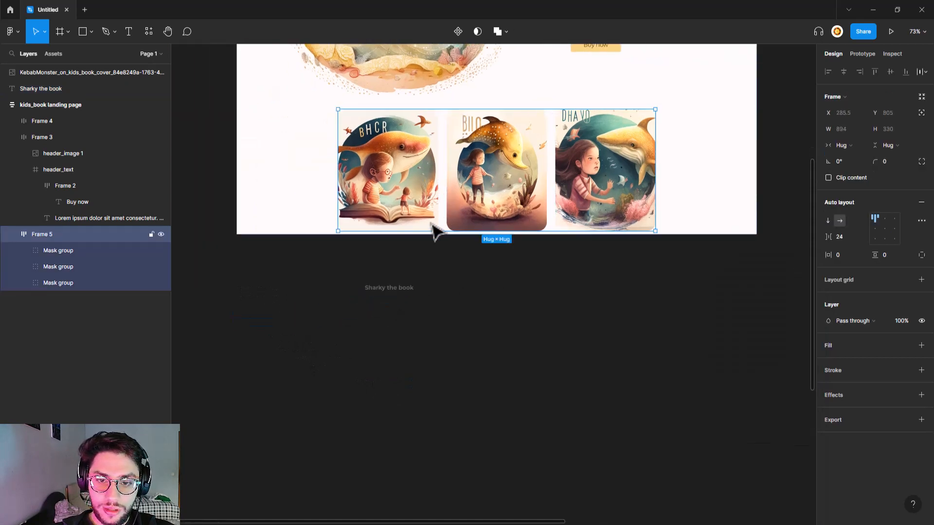
pyautogui.click(426, 228)
pyautogui.click(478, 216)
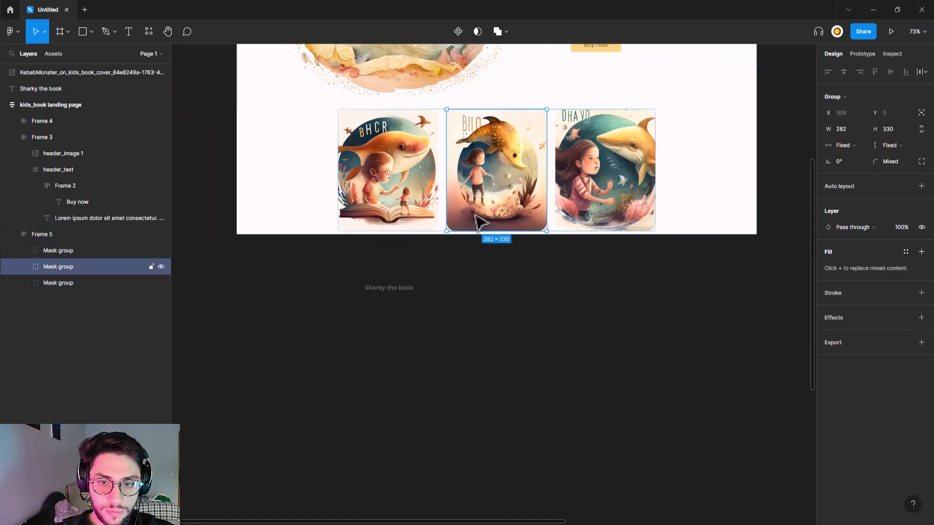
pyautogui.click(487, 276)
pyautogui.moveTo(387, 286); pyautogui.dragTo(418, 233)
pyautogui.hscroll(4, 483, 280)
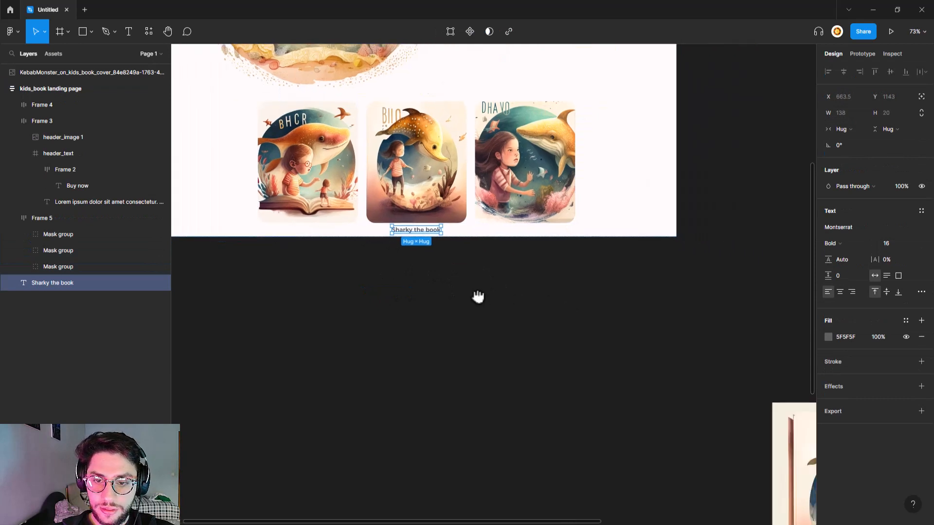
pyautogui.hotkey('ctrl', 'd')
pyautogui.hotkey('ctrl', 'd')
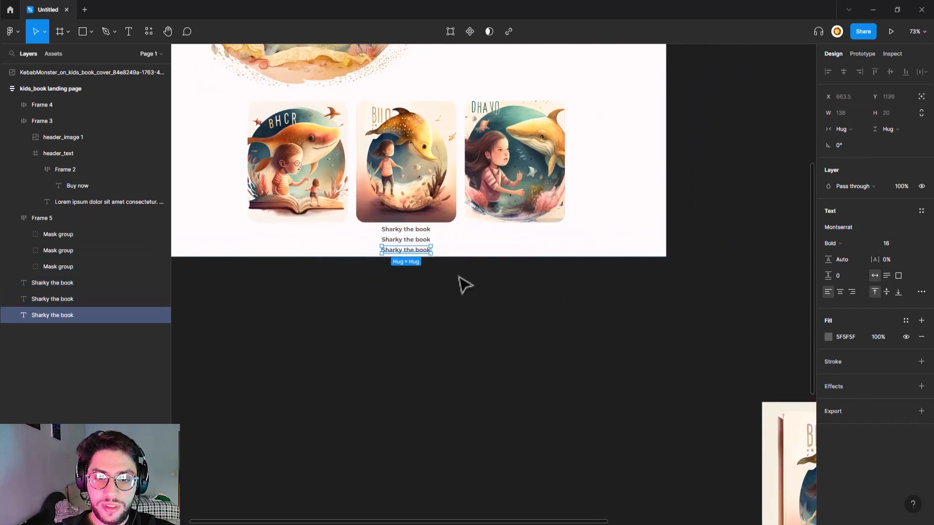
# - Wrap the three titles in a horizontal auto layout with a spacing of 161 between items
pyautogui.moveTo(463, 283); pyautogui.dragTo(421, 231)
pyautogui.rightClick(422, 231)
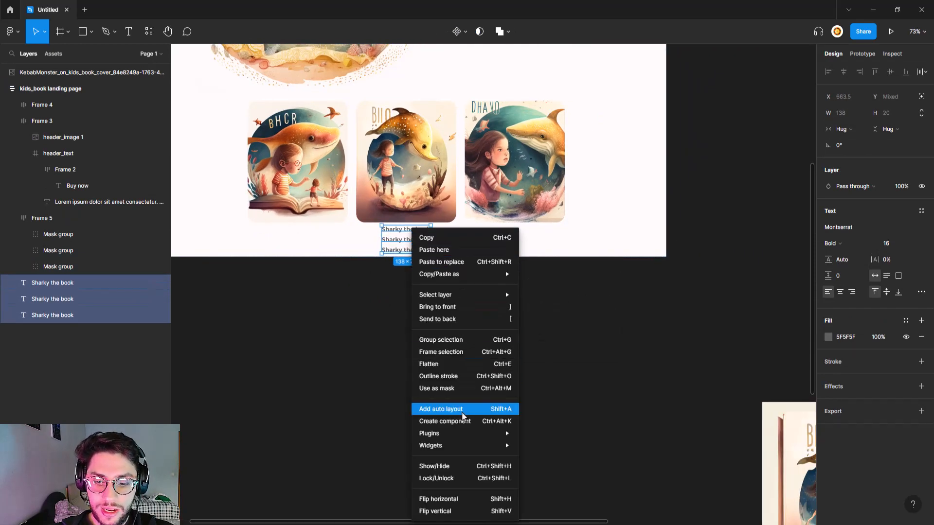
pyautogui.click(492, 410)
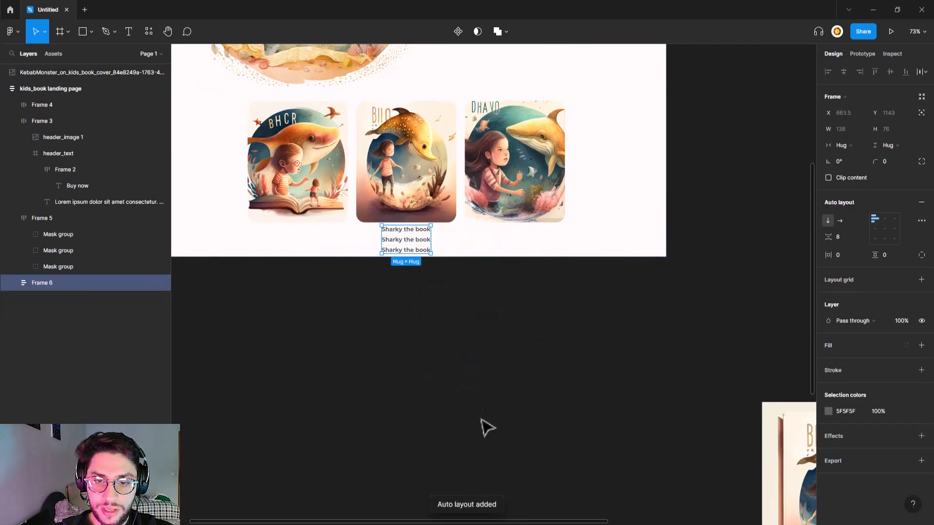
pyautogui.click(839, 220)
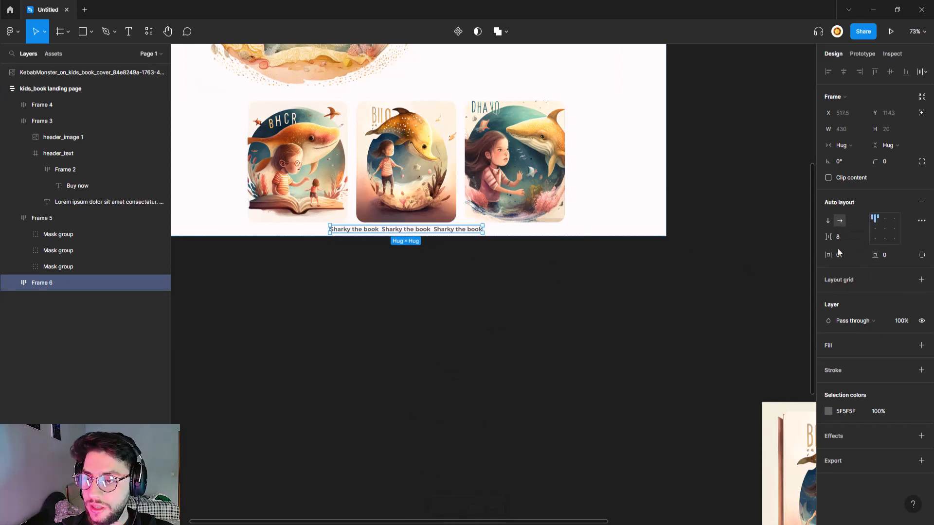
pyautogui.moveTo(829, 237); pyautogui.dragTo(43, 231)
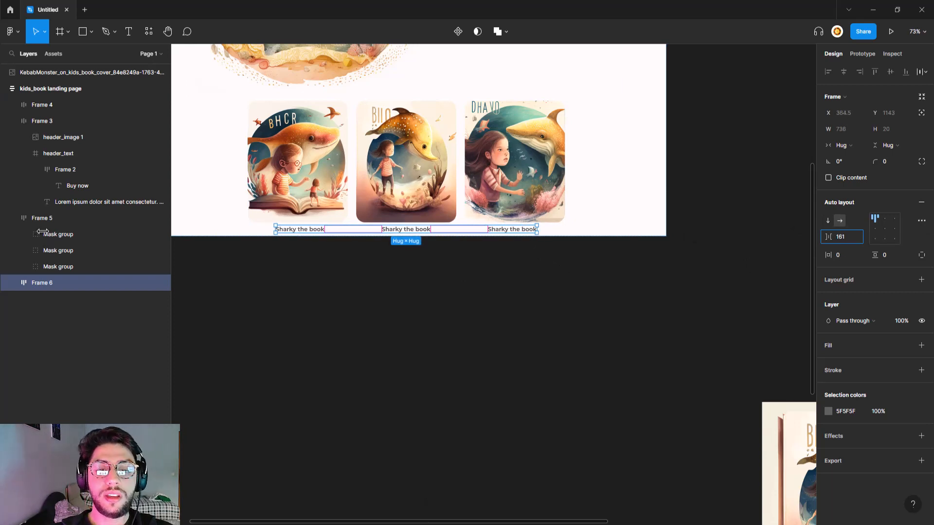
pyautogui.click(593, 349)
# - Try adding a second line reading "20$" to the title under the DHAVO cover
pyautogui.scroll(1, 506, 334)
pyautogui.click(530, 260)
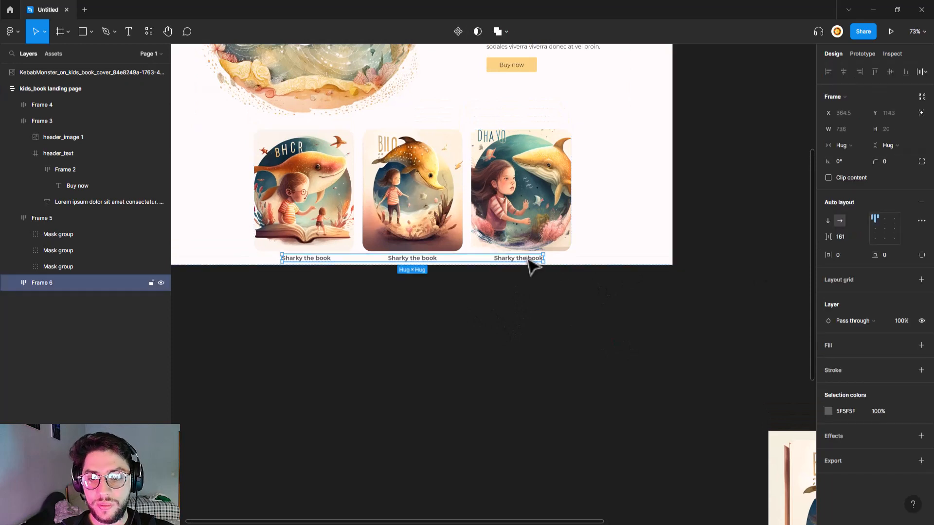
pyautogui.doubleClick(530, 260)
pyautogui.press('Return')
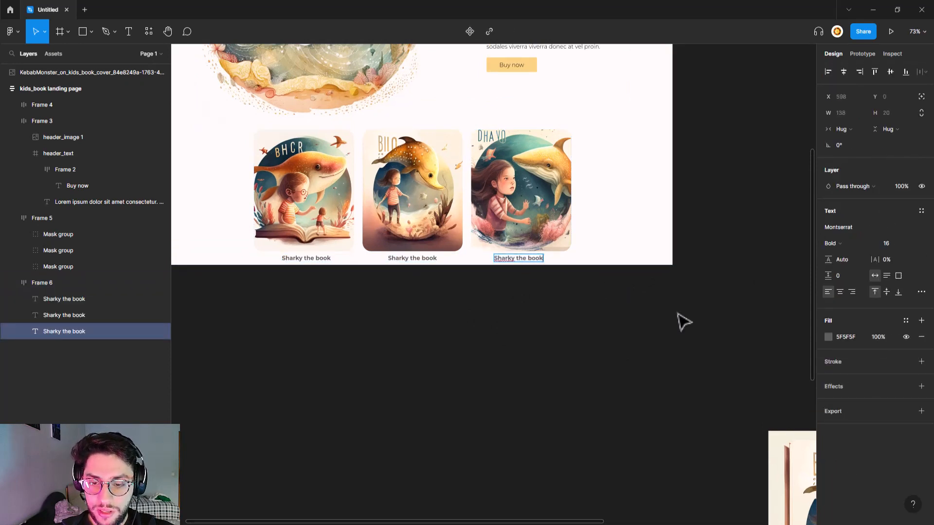
pyautogui.press('Return')
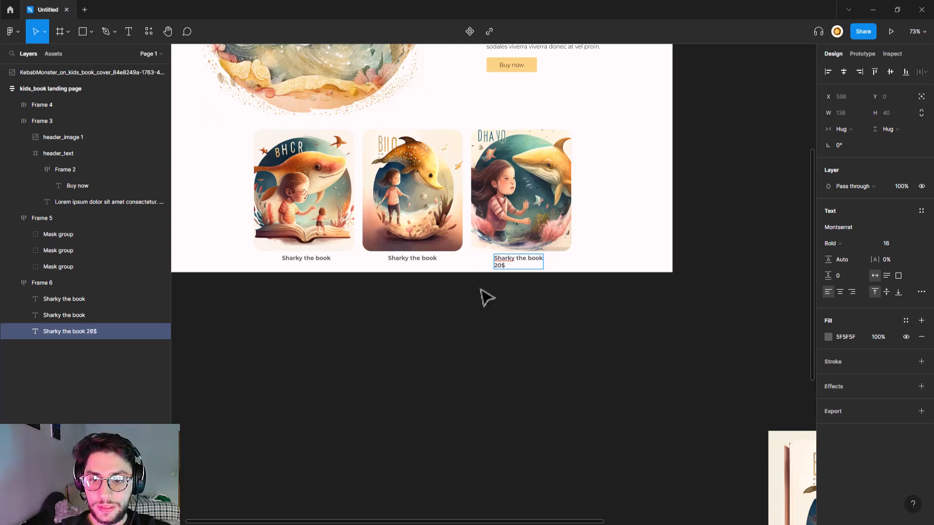
pyautogui.press('Escape')
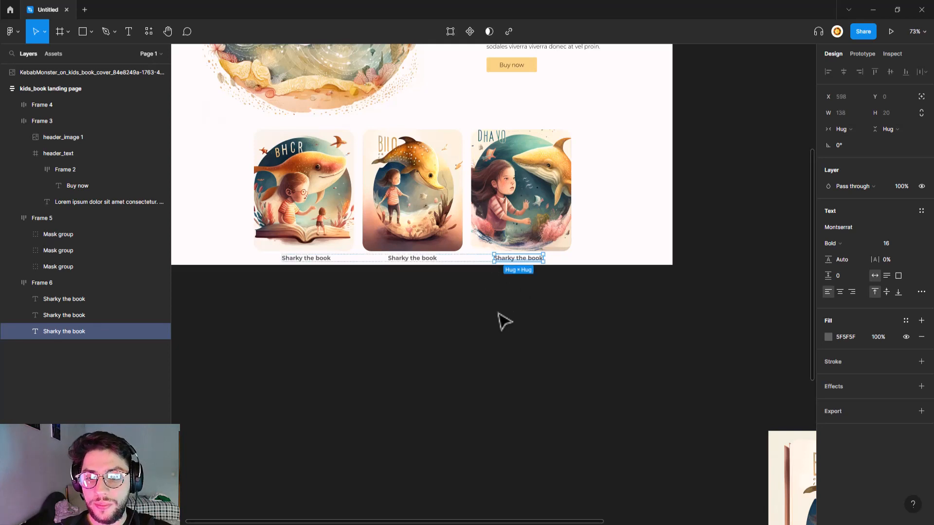
# - Copy the header's "Buy now" button and paste it below the middle book title
pyautogui.scroll(1, 508, 311)
pyautogui.click(510, 83)
pyautogui.click(510, 81)
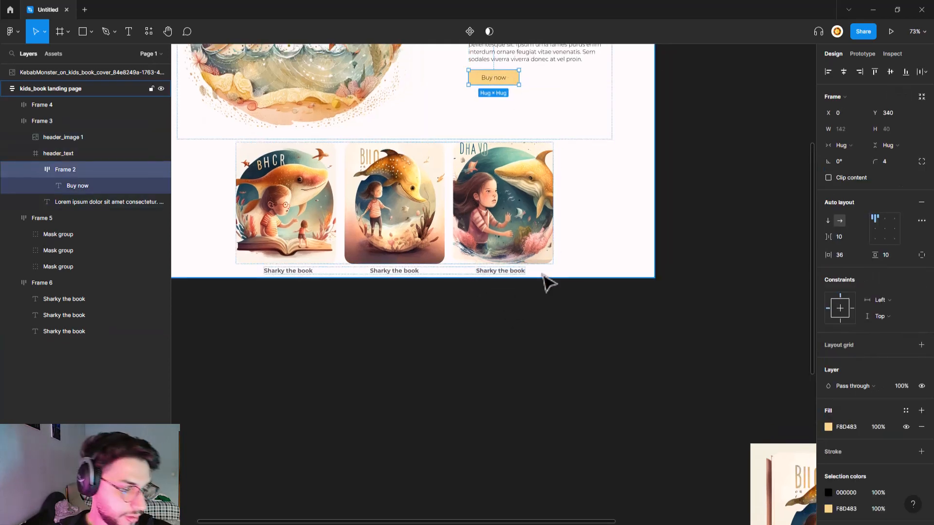
pyautogui.click(599, 260)
pyautogui.moveTo(563, 302); pyautogui.dragTo(588, 246)
pyautogui.doubleClick(521, 190)
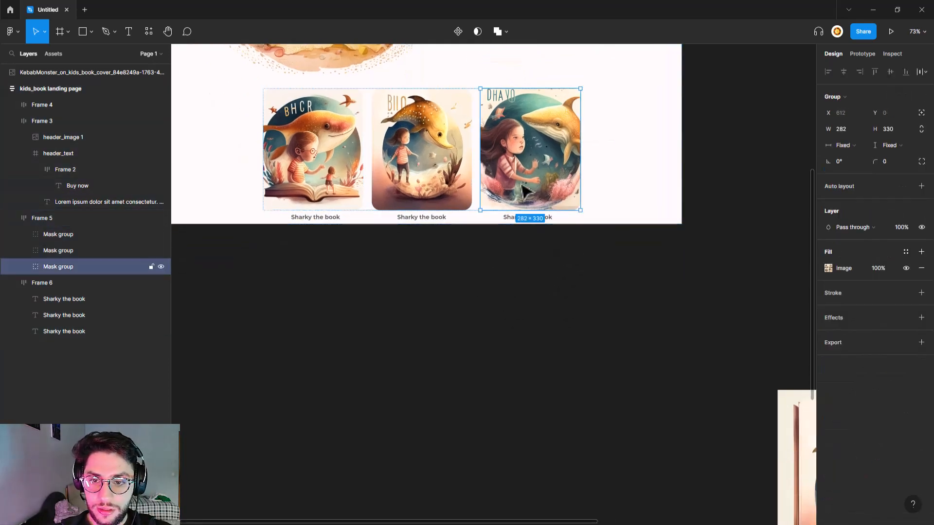
pyautogui.click(620, 212)
pyautogui.click(561, 186)
pyautogui.hotkey('ctrl', 'v')
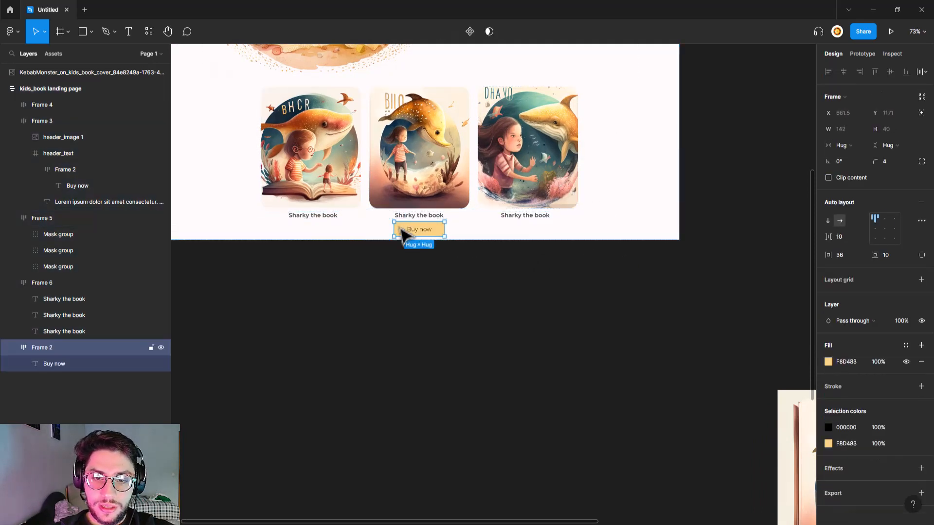
# - Extend the three titles to "Sharky the book part 1", "Sharky the book part 2" and "Sharky the book part 3"
pyautogui.hscroll(-2, 462, 262)
pyautogui.scroll(2, 462, 263)
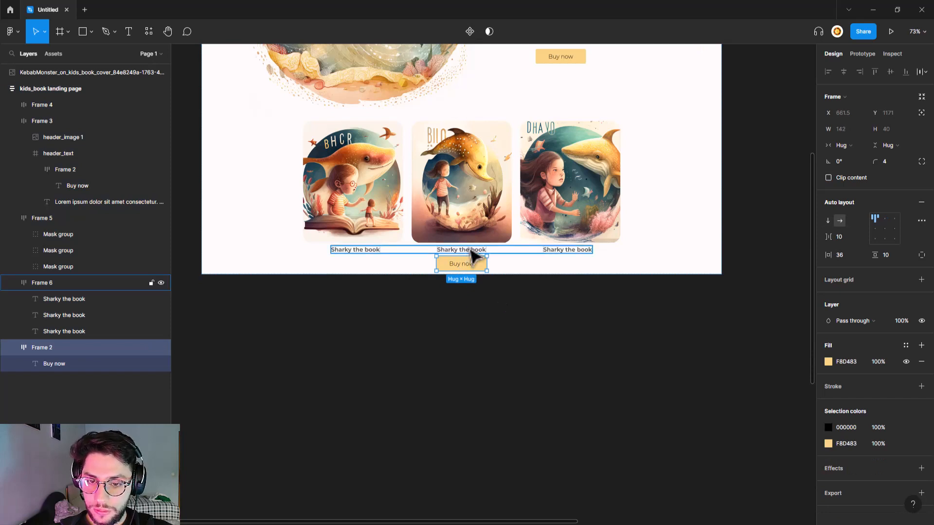
pyautogui.click(472, 254)
pyautogui.click(368, 253)
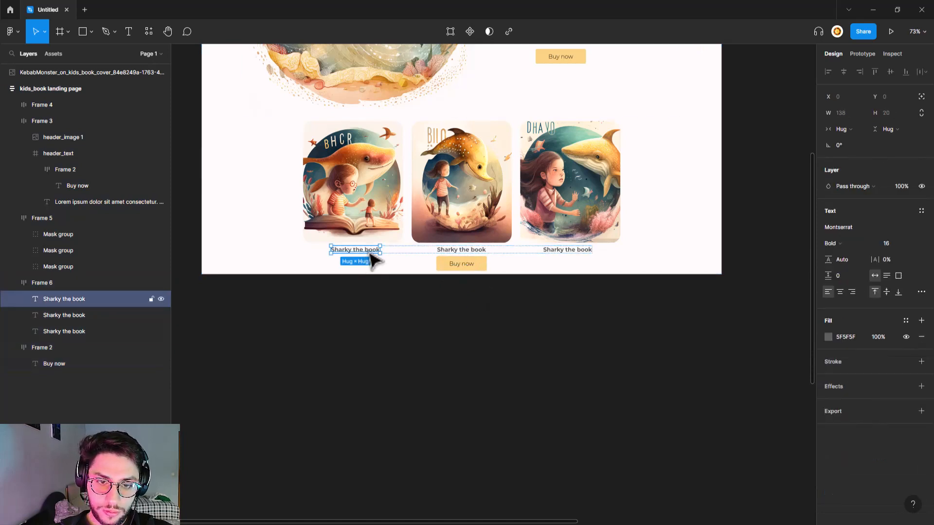
pyautogui.doubleClick(369, 249)
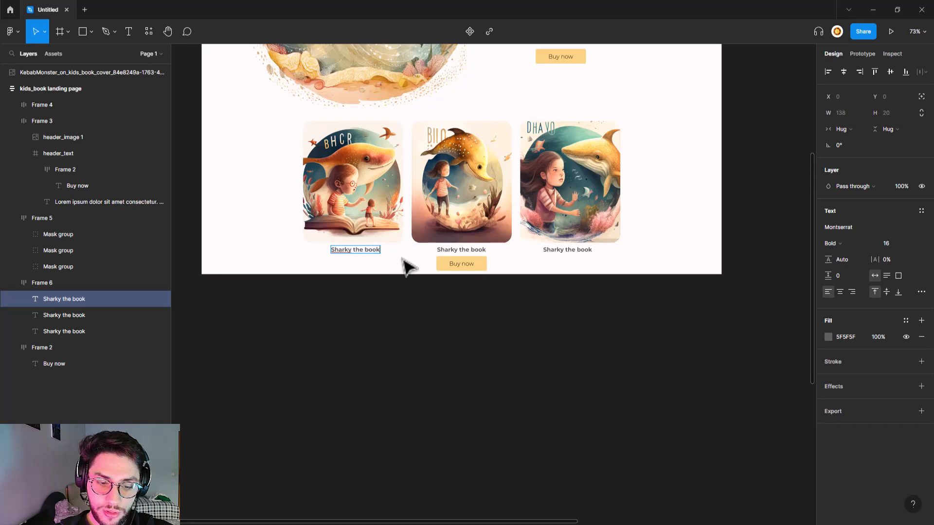
pyautogui.write('part')
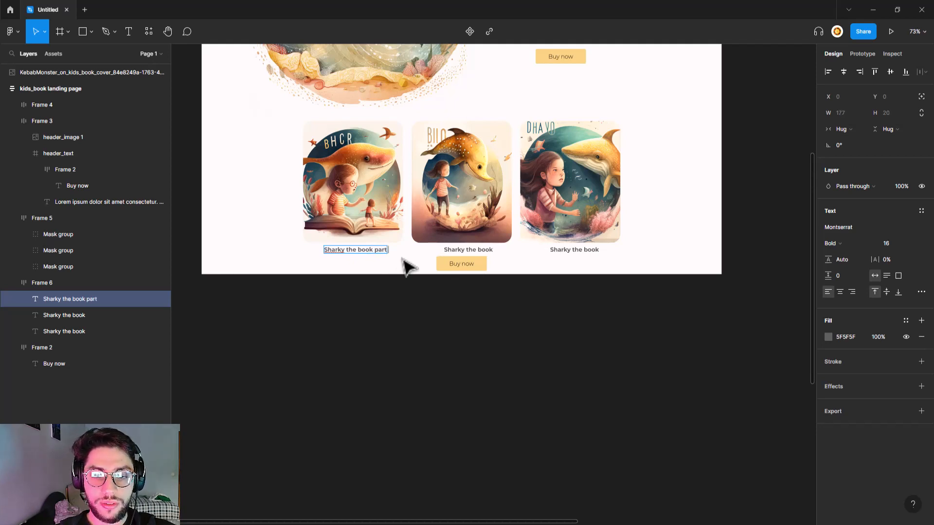
pyautogui.write(' 1')
pyautogui.doubleClick(486, 250)
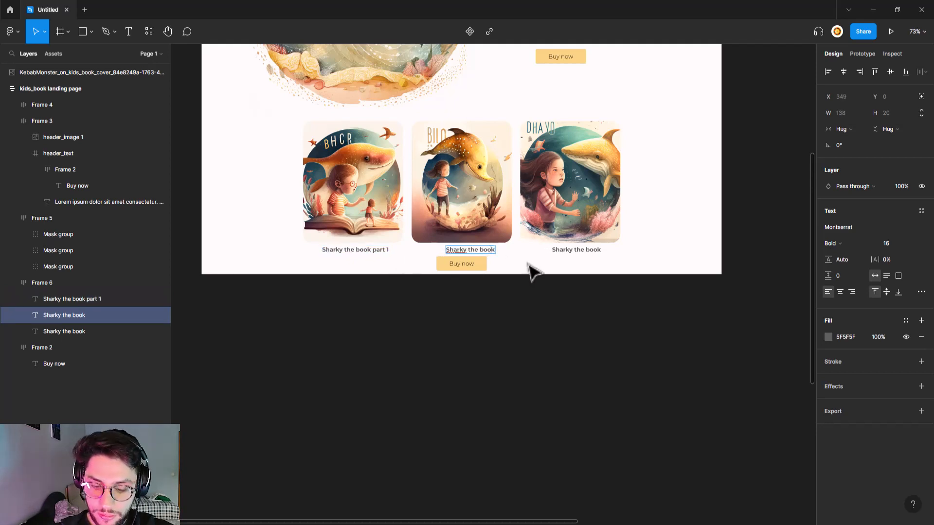
pyautogui.write('part 2')
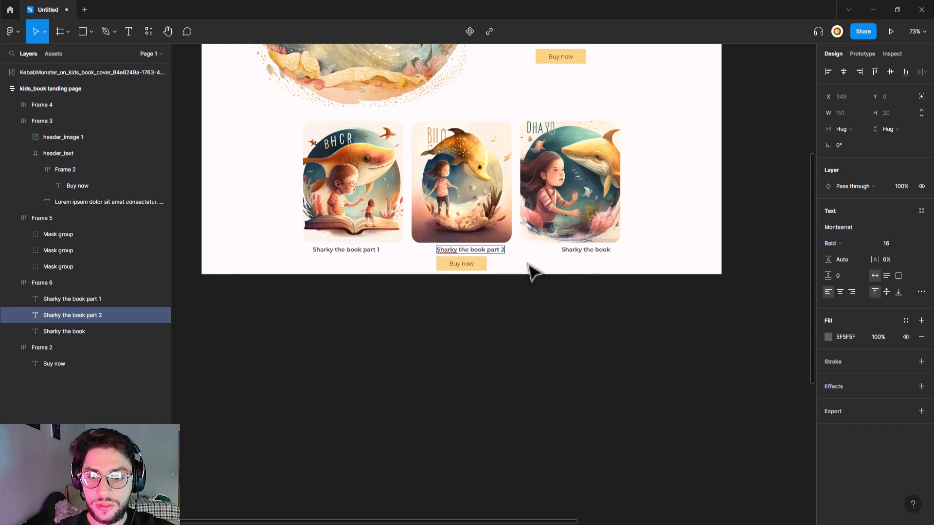
pyautogui.doubleClick(594, 250)
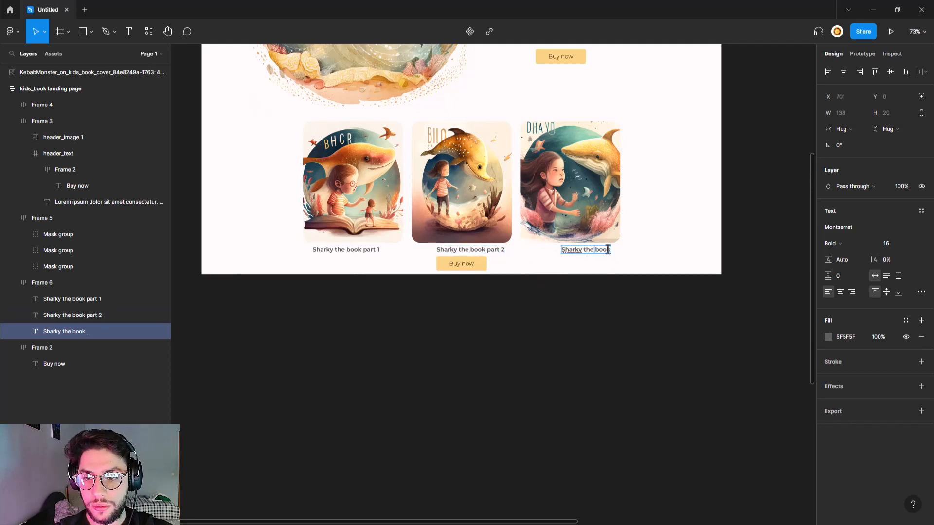
pyautogui.write('part 3')
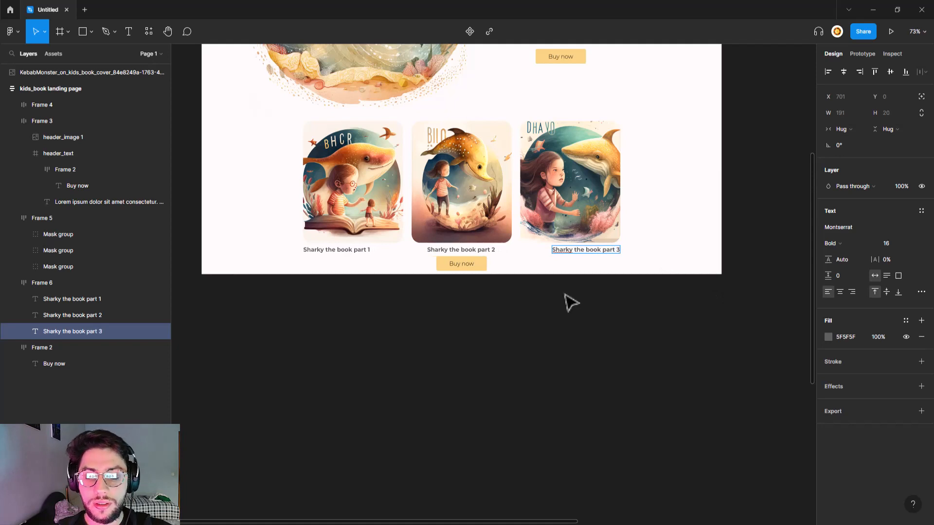
pyautogui.click(529, 254)
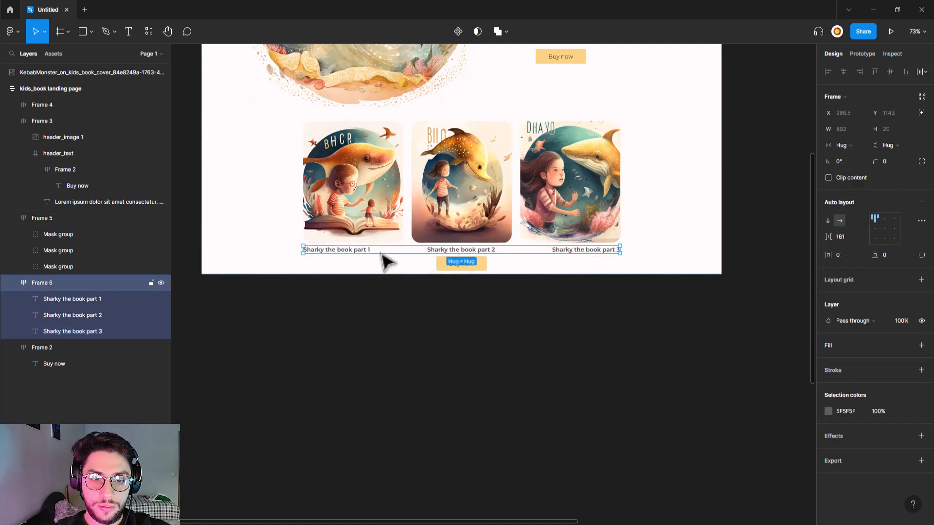
pyautogui.click(537, 337)
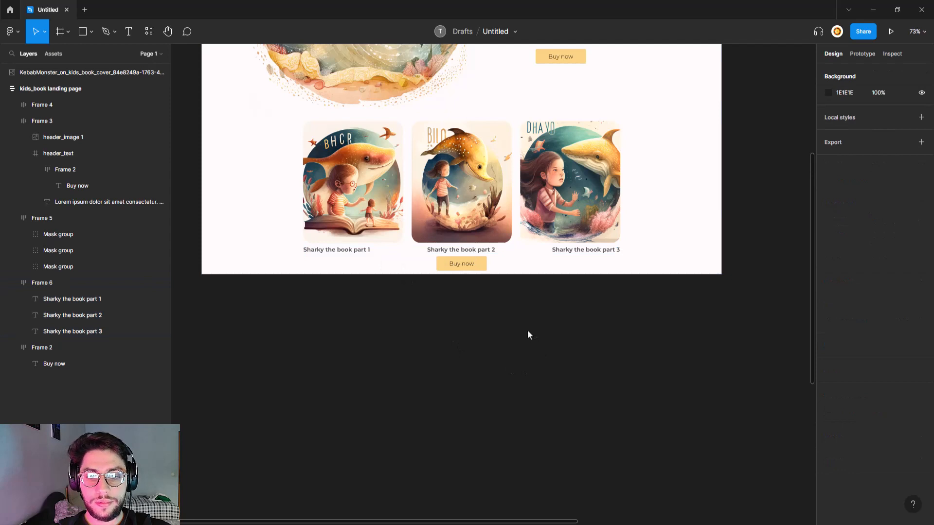
pyautogui.click(462, 254)
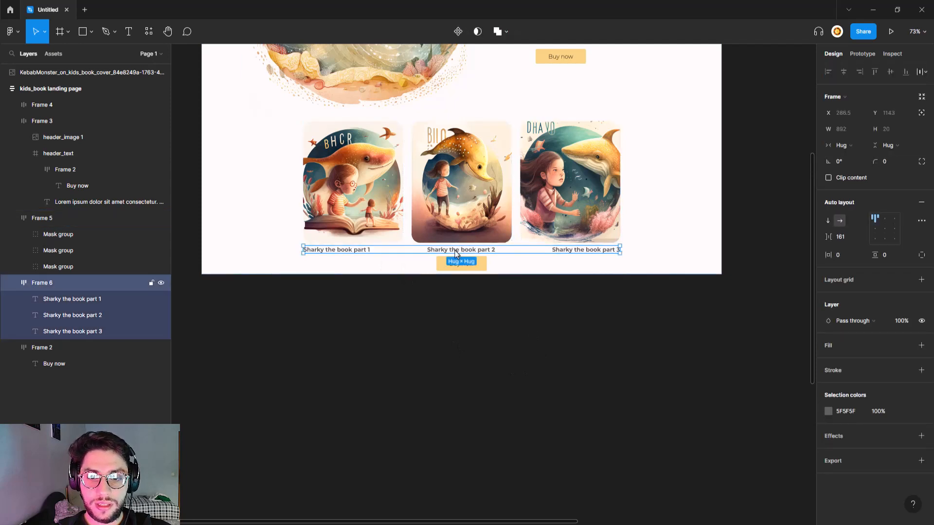
pyautogui.moveTo(465, 253); pyautogui.dragTo(497, 257)
pyautogui.scroll(2, 389, 291)
pyautogui.hscroll(-1, 389, 292)
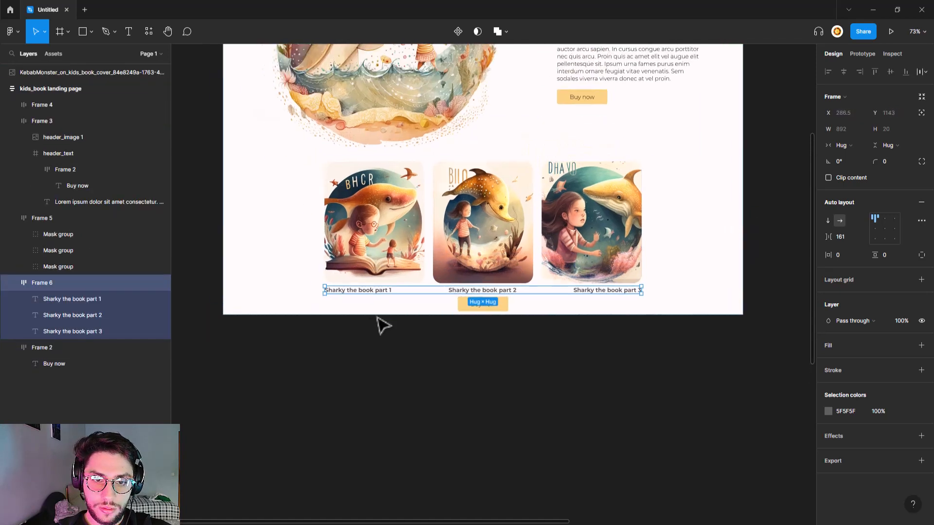
# - Place a copy of the "Sharky the book part 1" title inside the BHCR cover's mask group, near the cover's lower edge
pyautogui.click(404, 273)
pyautogui.doubleClick(358, 292)
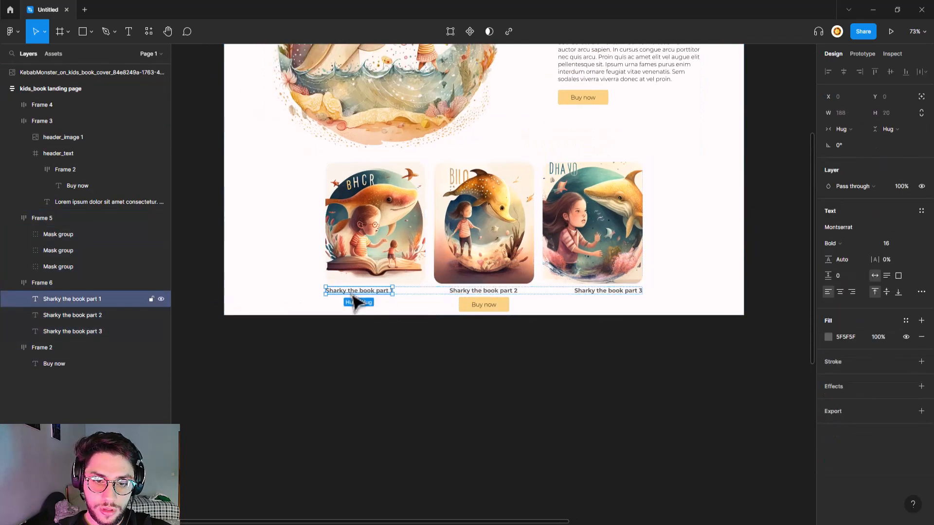
pyautogui.moveTo(369, 291); pyautogui.dragTo(396, 273)
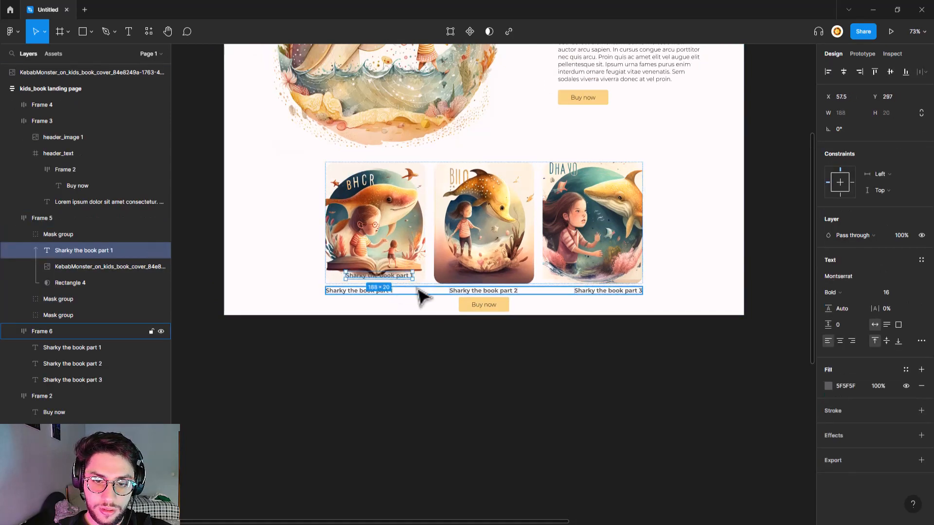
pyautogui.click(444, 287)
pyautogui.click(421, 277)
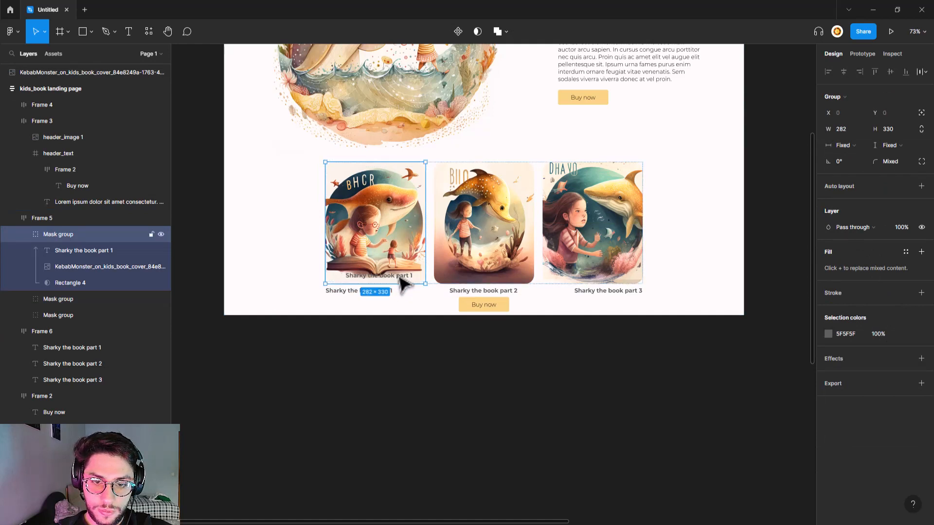
# - Combine the copied title and the BHCR cover image inside the mask group in an auto layout
pyautogui.doubleClick(400, 278)
pyautogui.keyDown('shift'); pyautogui.click(396, 253); pyautogui.keyUp('shift')
pyautogui.rightClick(396, 252)
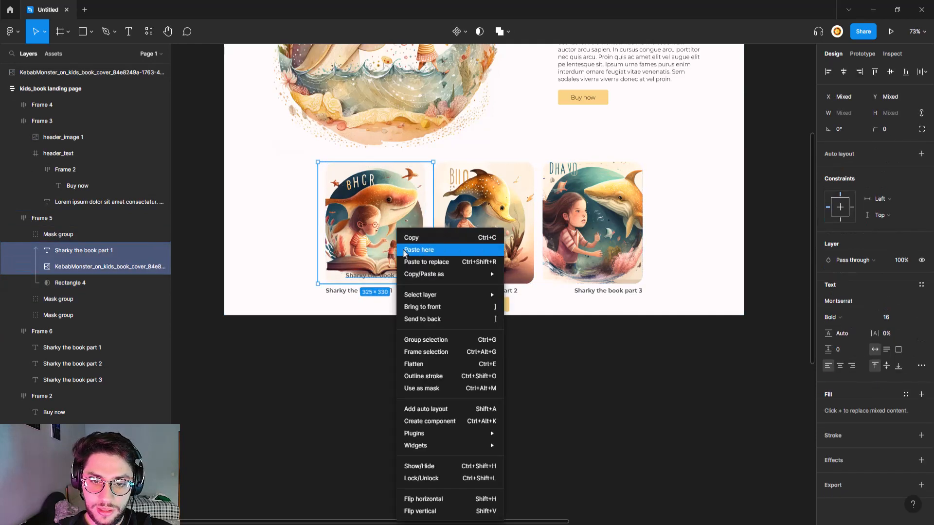
pyautogui.click(446, 409)
# - Move the row of three book titles off the landing page onto the canvas below it
pyautogui.click(413, 331)
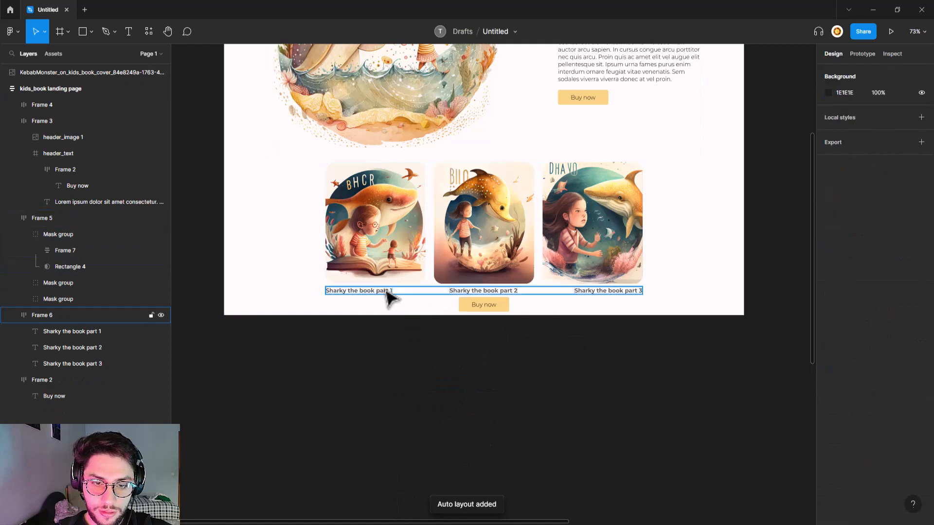
pyautogui.moveTo(389, 297); pyautogui.dragTo(389, 405)
pyautogui.click(397, 277)
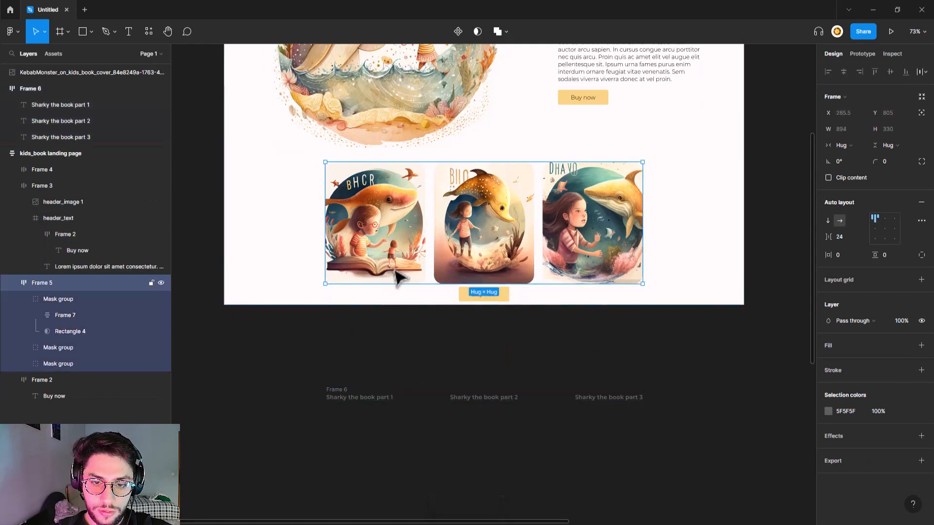
# - Extend the cover row's height to 411 and the BHCR mask group's height to 356 to uncover its title
pyautogui.moveTo(438, 286); pyautogui.dragTo(438, 313)
pyautogui.click(396, 250)
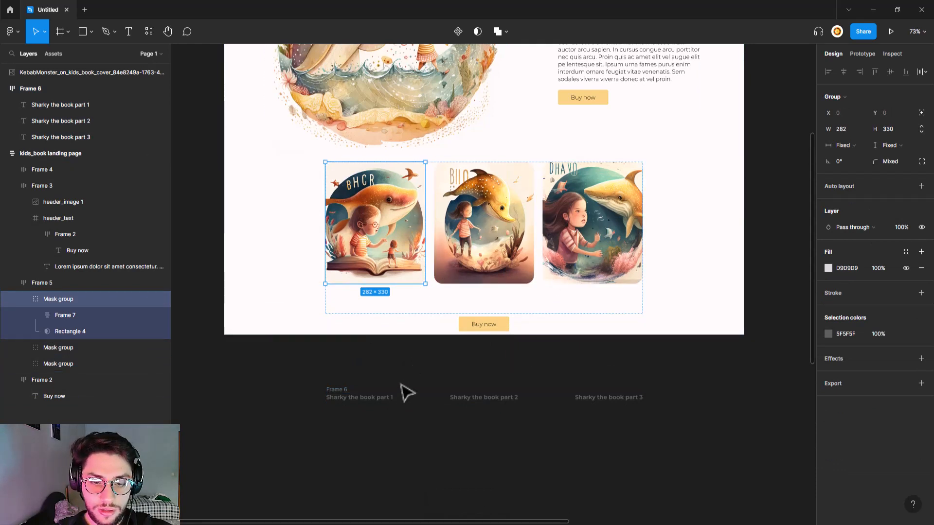
pyautogui.click(391, 397)
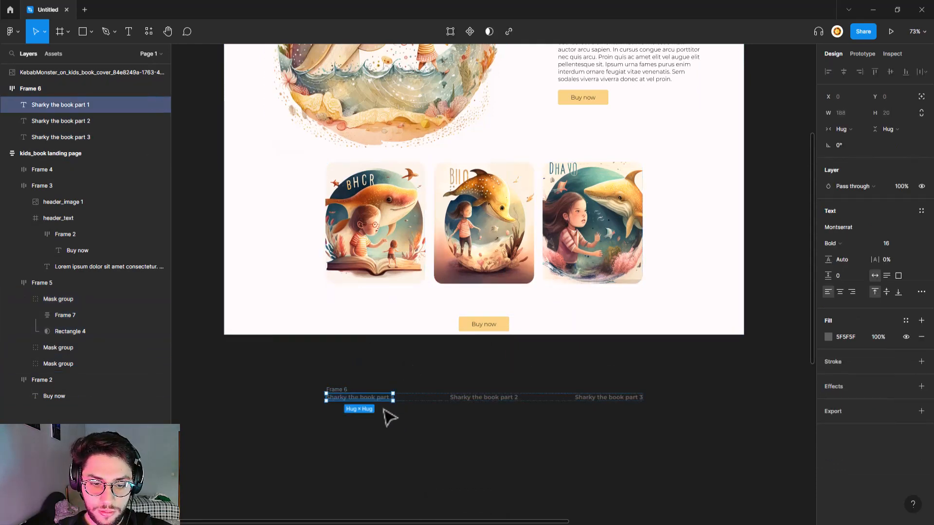
pyautogui.click(395, 251)
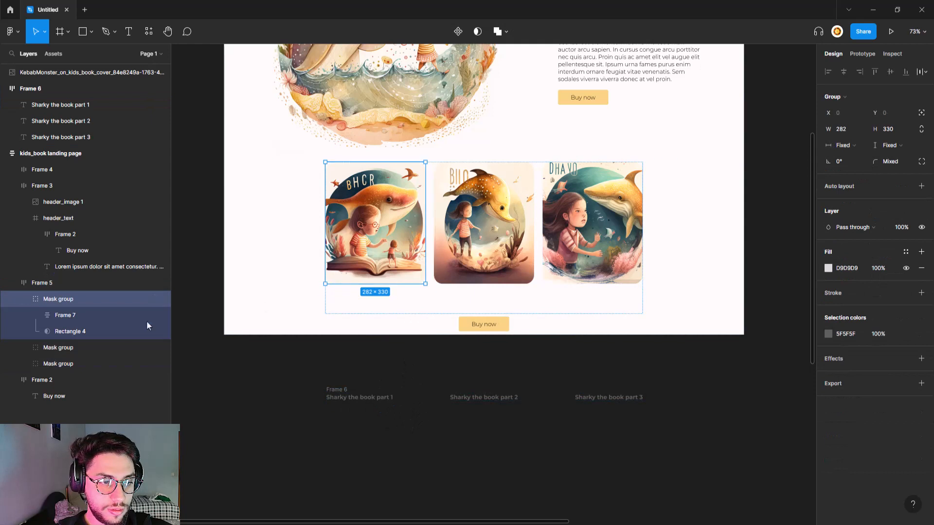
pyautogui.click(34, 315)
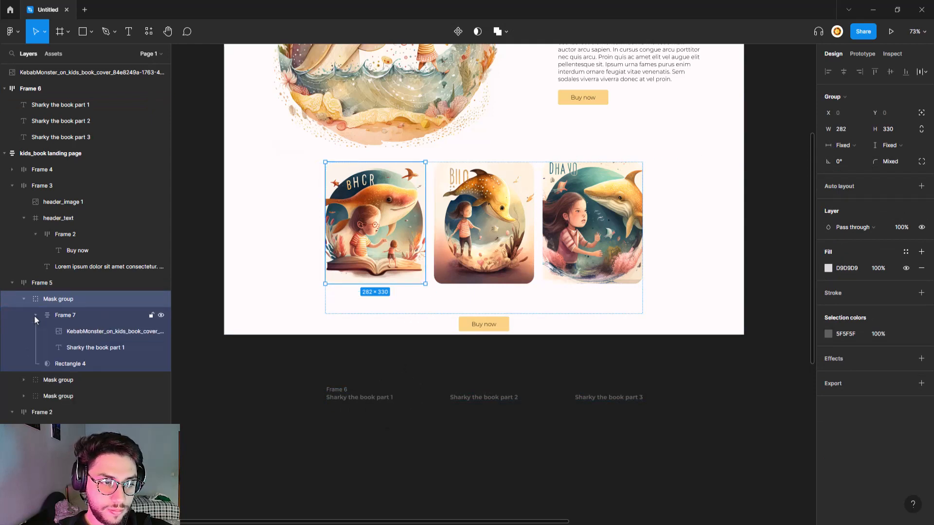
pyautogui.click(34, 316)
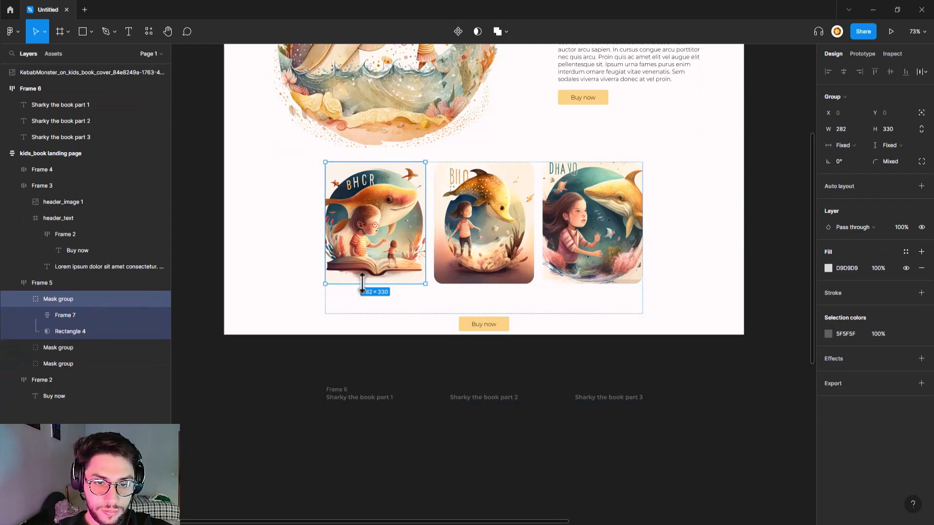
pyautogui.moveTo(359, 283); pyautogui.dragTo(359, 294)
pyautogui.click(889, 145)
pyautogui.click(888, 146)
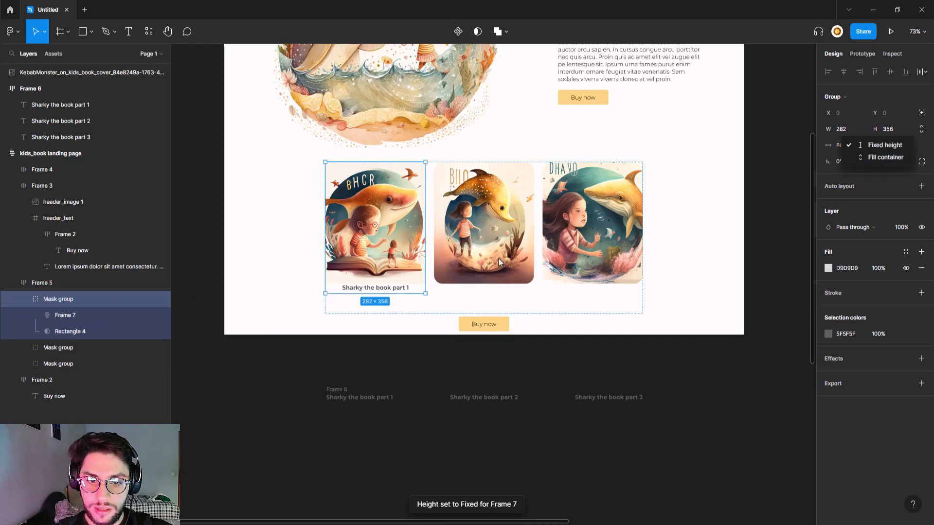
pyautogui.click(873, 187)
pyautogui.click(901, 147)
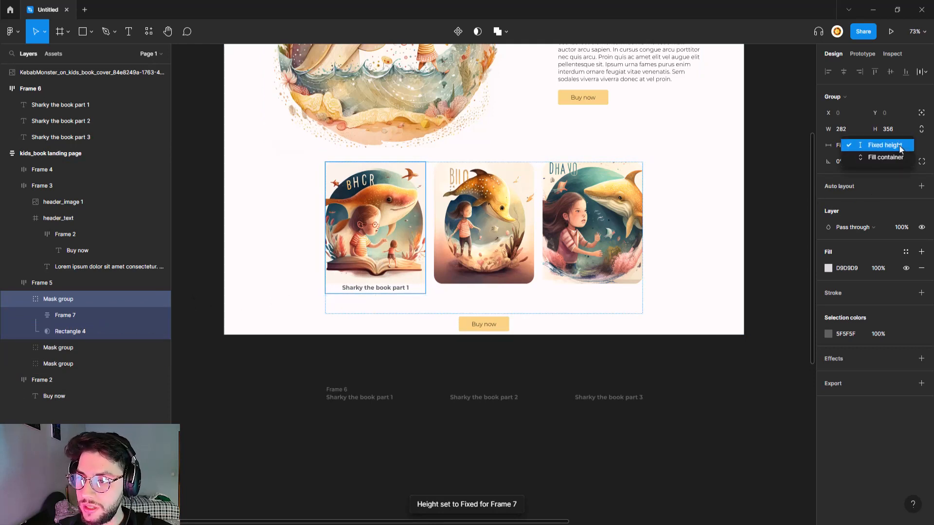
pyautogui.click(888, 158)
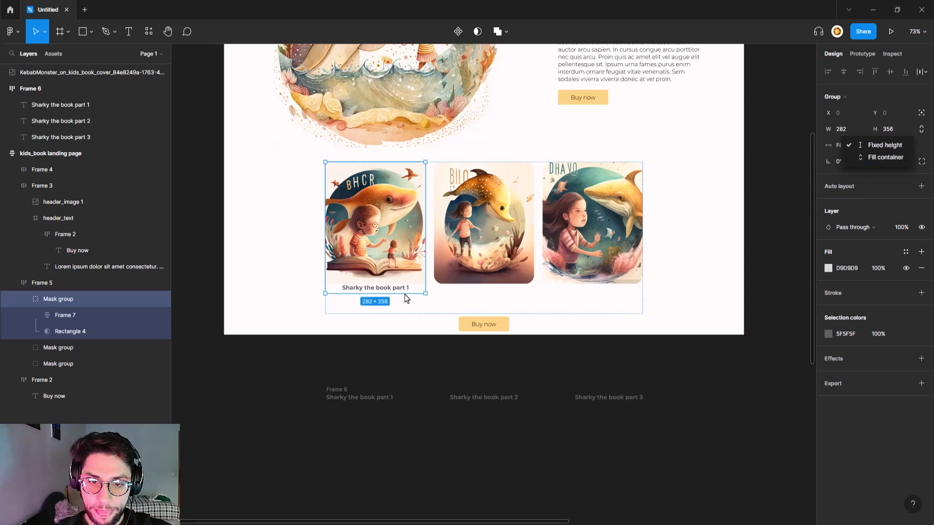
# - Paste a copy of the title into the BILO cover's mask group and combine it with the cover image in an auto layout
pyautogui.click(487, 265)
pyautogui.hotkey('ctrl', 'v')
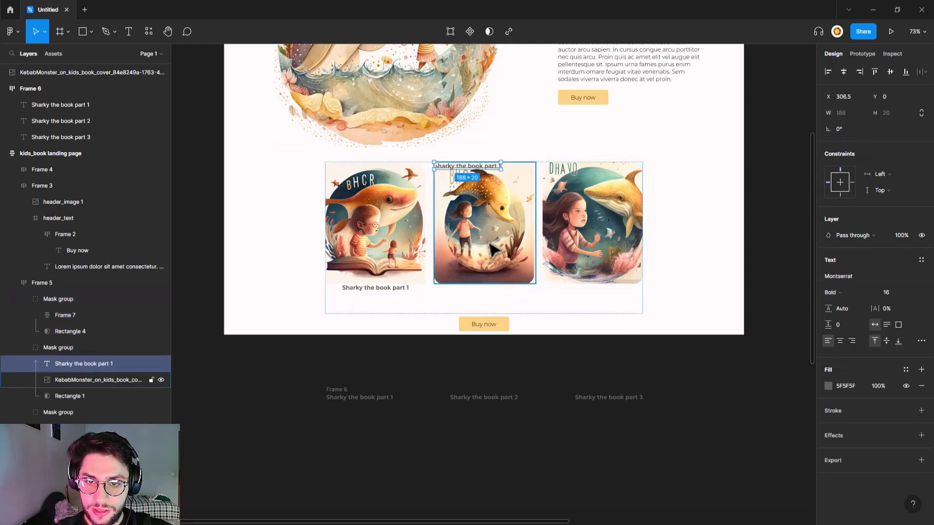
pyautogui.rightClick(501, 267)
pyautogui.click(535, 406)
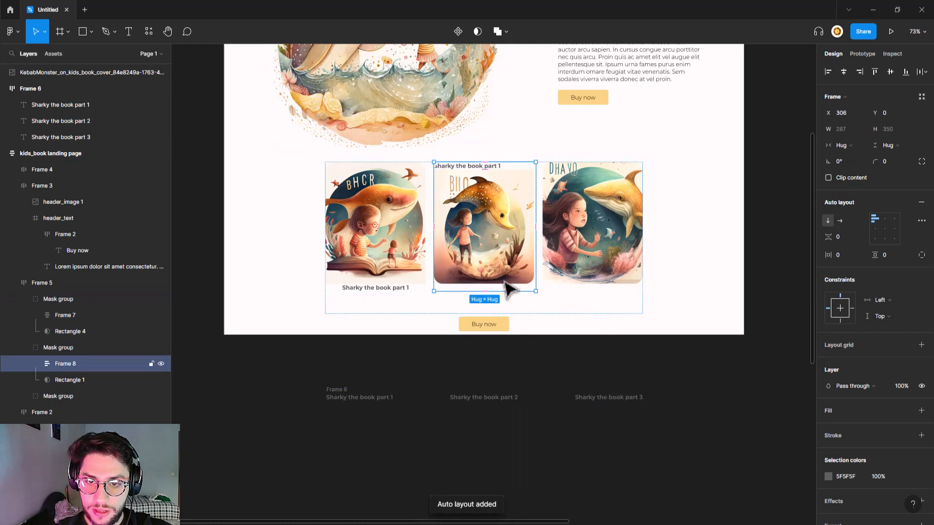
# - Reorder the title below the BILO cover image and extend the mask group's height to 356
pyautogui.doubleClick(509, 172)
pyautogui.click(495, 165)
pyautogui.press('Down')
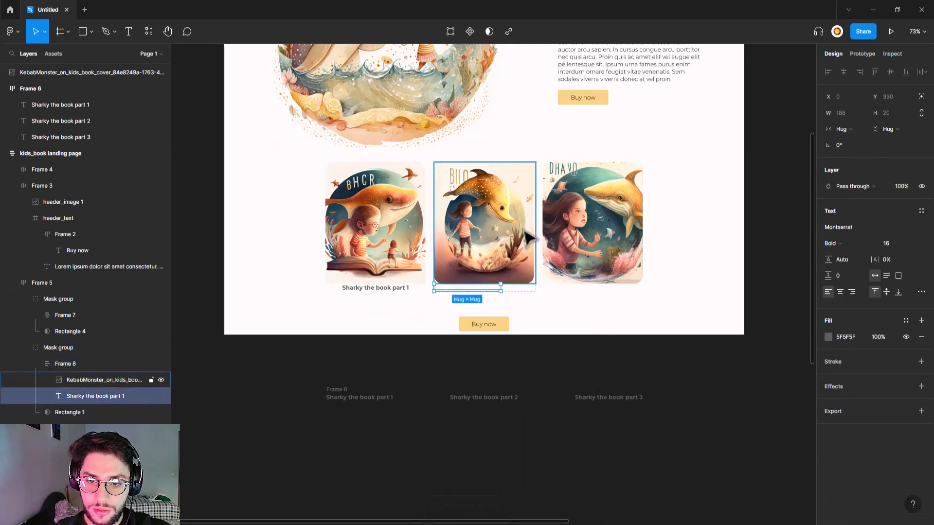
pyautogui.click(535, 319)
pyautogui.doubleClick(499, 267)
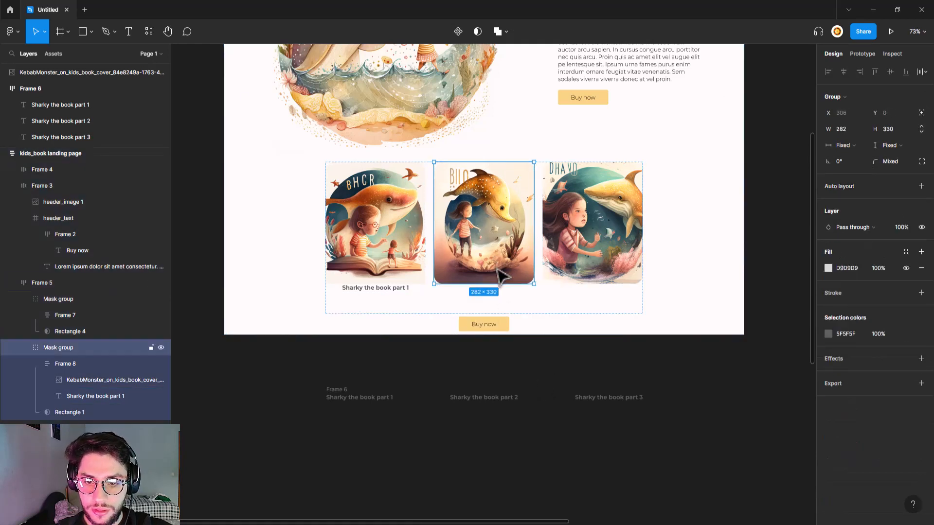
pyautogui.moveTo(503, 291); pyautogui.dragTo(503, 294)
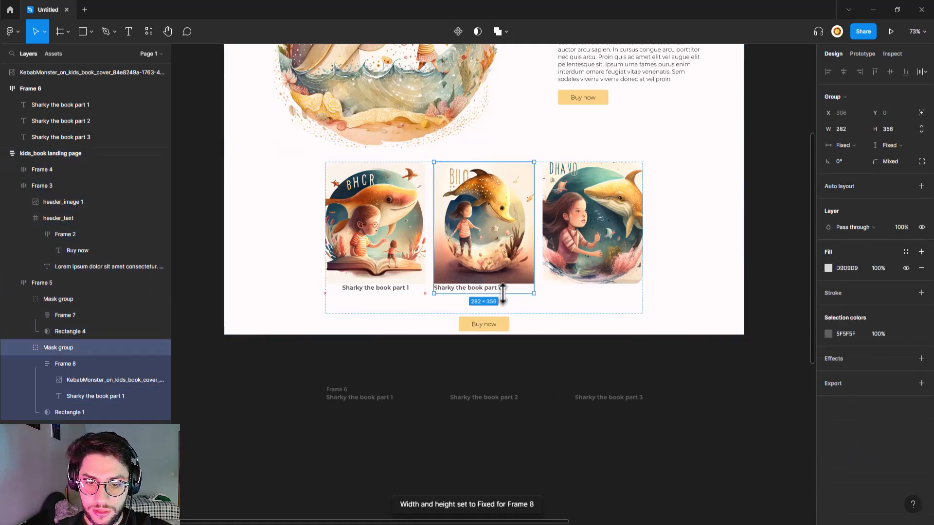
# - Place a copy of the "Sharky the book part 1" title inside the DHAVO cover's mask group and combine both in an auto layout
pyautogui.click(604, 267)
pyautogui.doubleClick(604, 267)
pyautogui.click(605, 343)
pyautogui.click(609, 259)
pyautogui.doubleClick(610, 259)
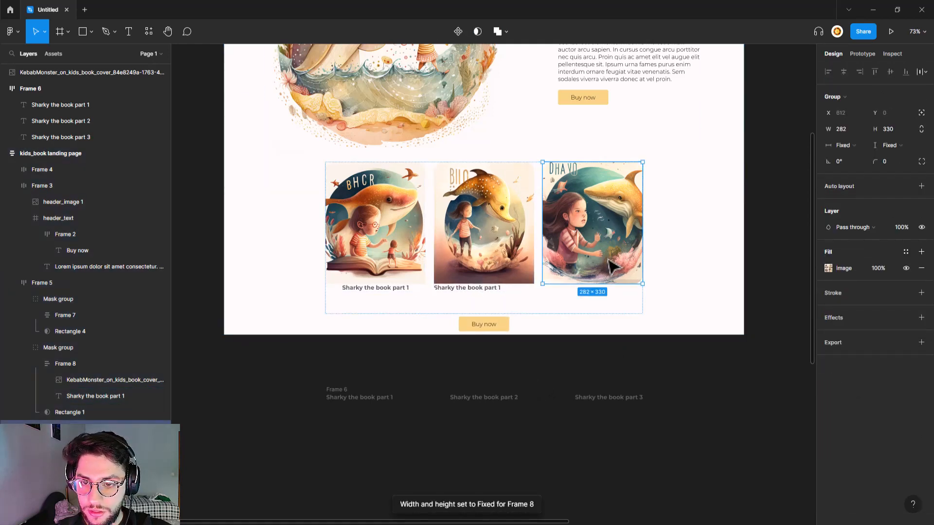
pyautogui.doubleClick(610, 259)
pyautogui.write('Sharky the book part 1')
pyautogui.keyDown('shift'); pyautogui.click(618, 215); pyautogui.keyUp('shift')
pyautogui.rightClick(603, 258)
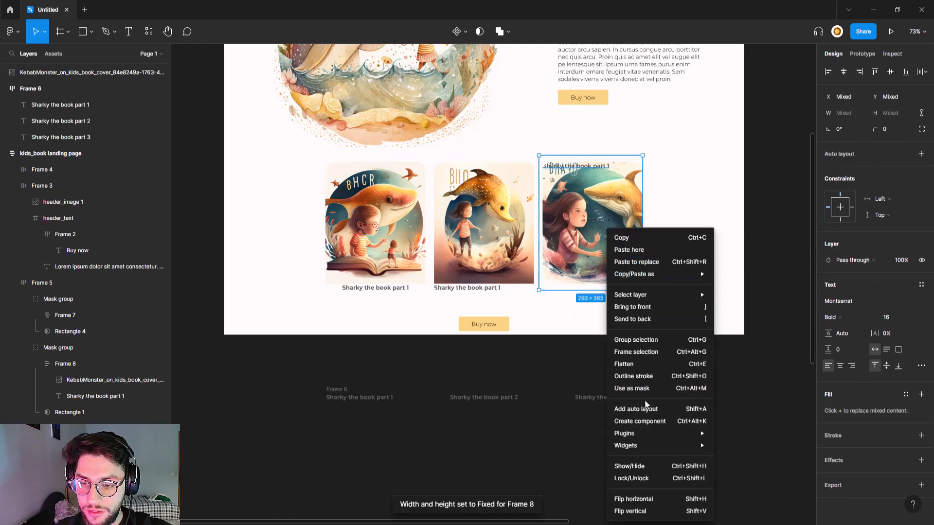
pyautogui.click(628, 410)
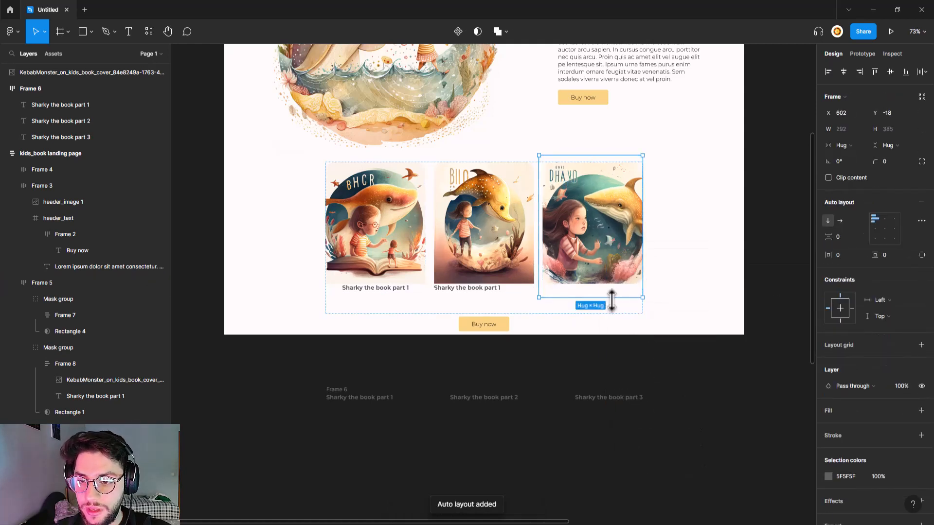
# - Extend the DHAVO mask group downward and resize its inner auto layout frame to start at Y 0 with a height of 388
pyautogui.doubleClick(632, 273)
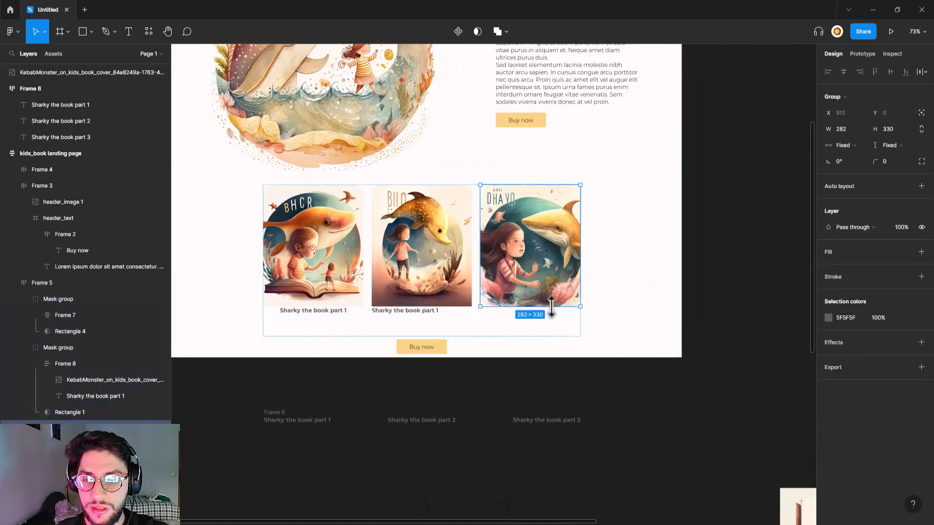
pyautogui.moveTo(551, 307); pyautogui.dragTo(552, 329)
pyautogui.click(569, 258)
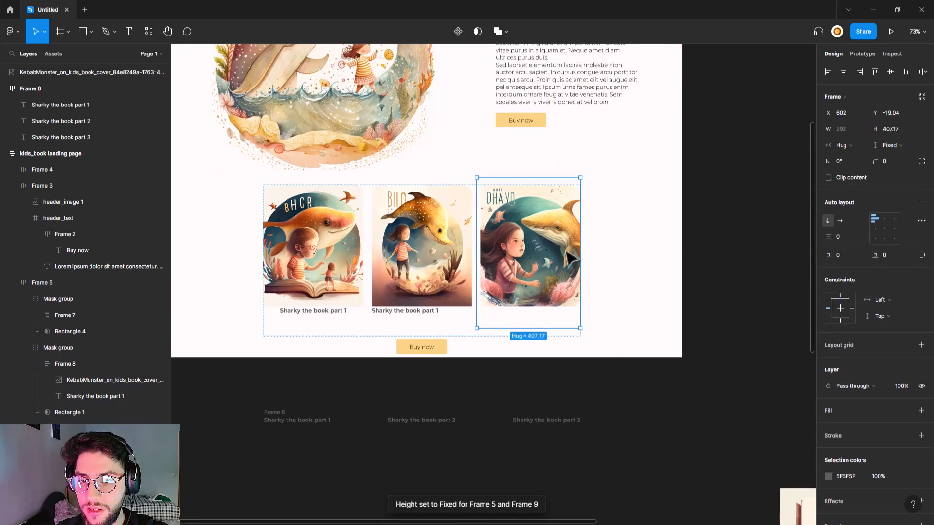
pyautogui.click(839, 220)
pyautogui.click(828, 220)
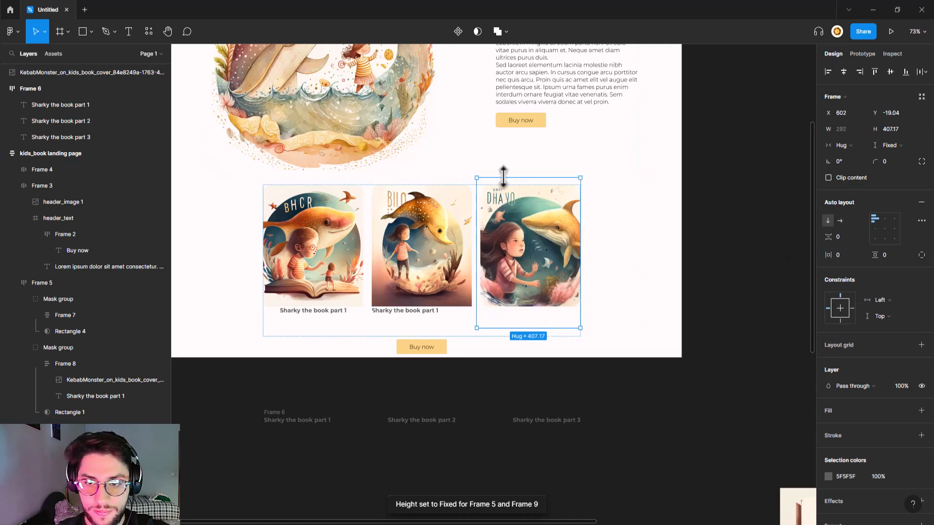
pyautogui.moveTo(517, 178); pyautogui.dragTo(517, 185)
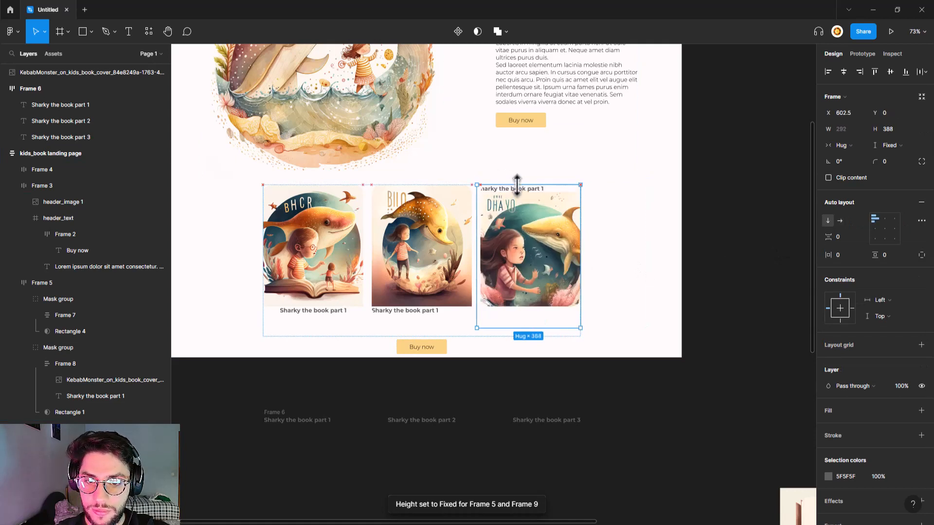
# - Reorder the title below the DHAVO cover image and extend the mask group's height to 397
pyautogui.doubleClick(524, 190)
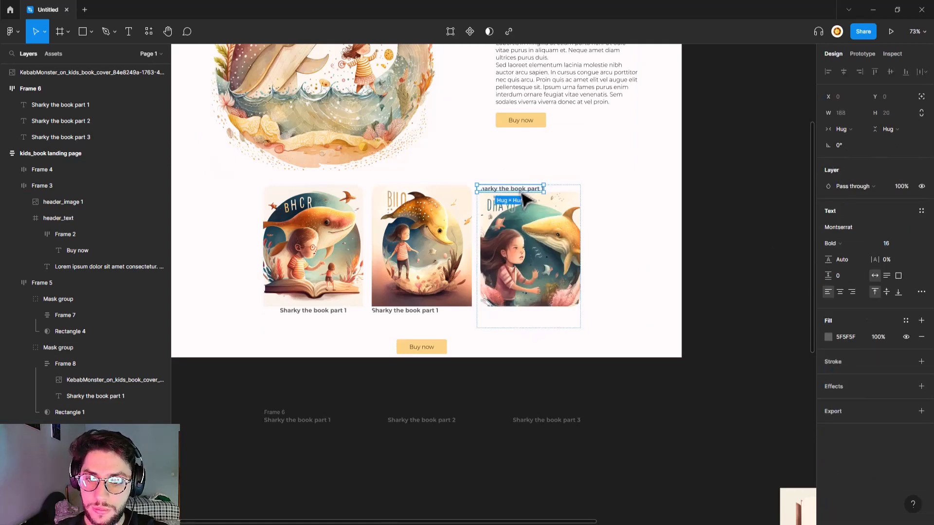
pyautogui.press('Down')
pyautogui.click(571, 381)
pyautogui.click(532, 327)
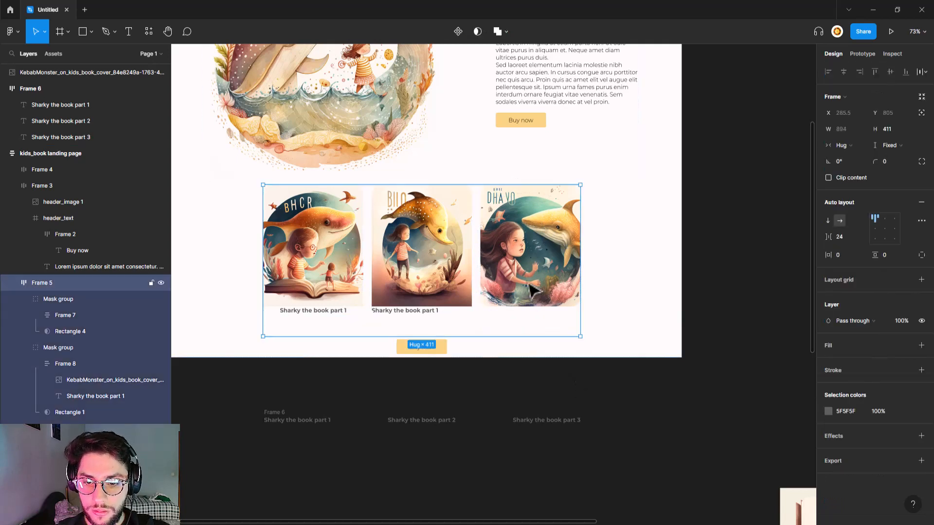
pyautogui.click(532, 327)
pyautogui.hotkey('shift', 'a')
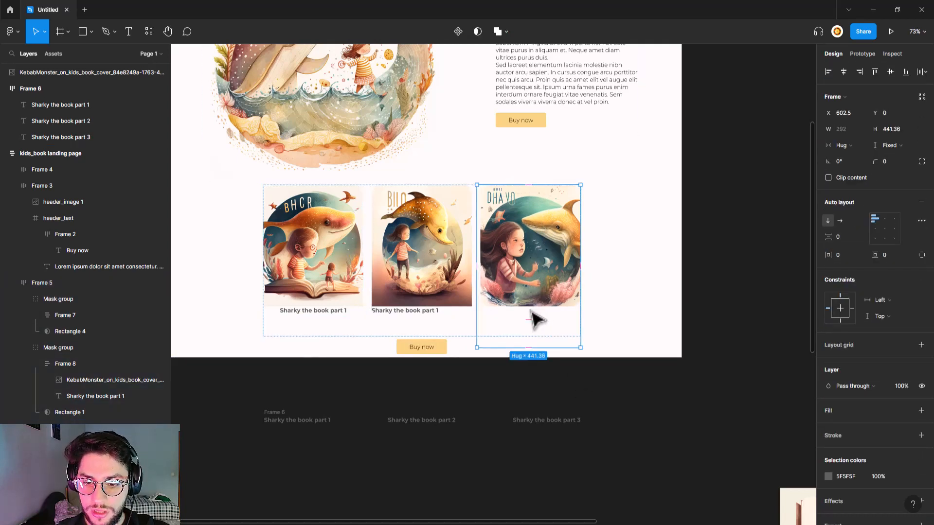
# - Try to shorten the DHAVO cover image inside its auto layout
pyautogui.doubleClick(564, 318)
pyautogui.moveTo(561, 320); pyautogui.dragTo(559, 300)
pyautogui.hotkey('ctrl', 'z')
pyautogui.doubleClick(530, 313)
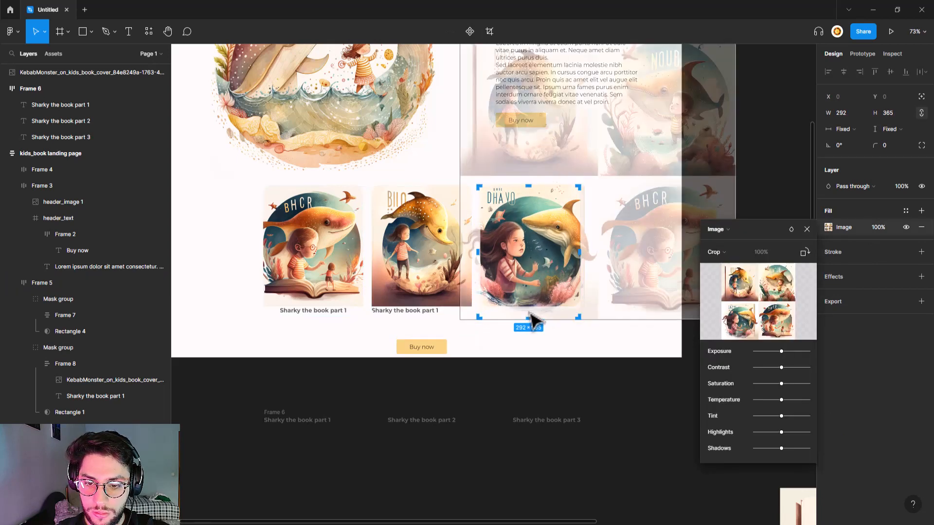
pyautogui.click(553, 375)
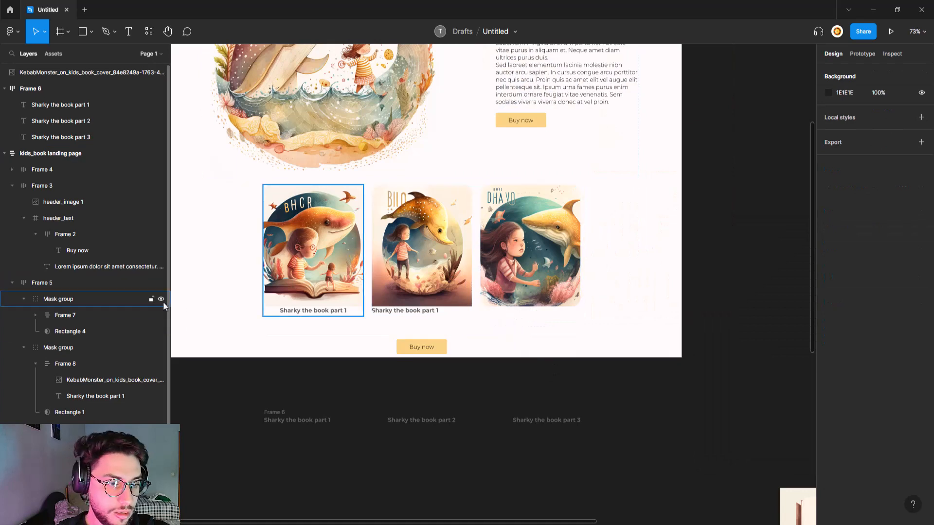
# - Cut the title out of the DHAVO cover's auto layout and try pasting it into the book row
pyautogui.click(524, 297)
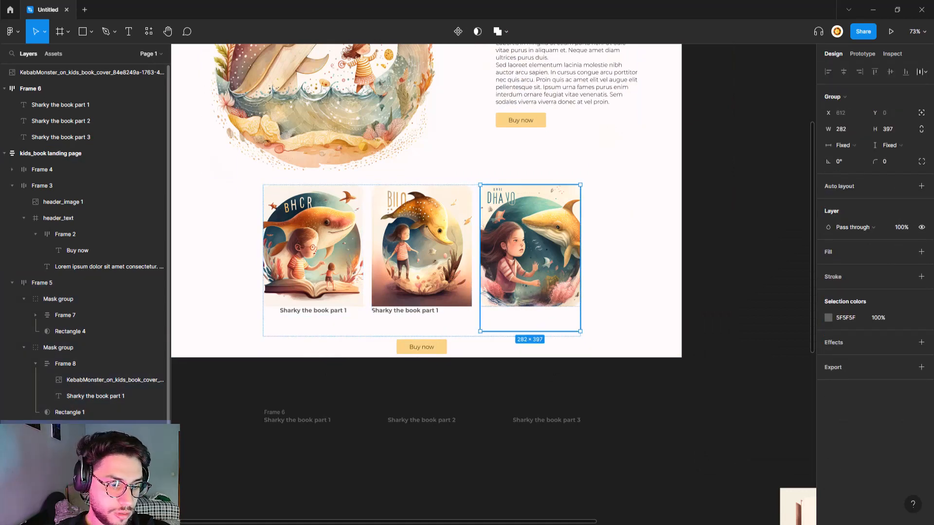
pyautogui.click(95, 477)
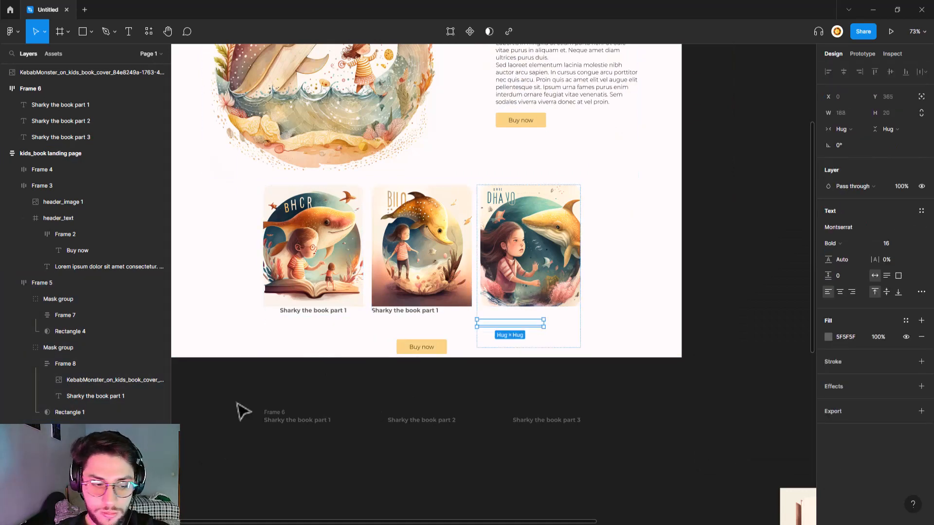
pyautogui.click(543, 287)
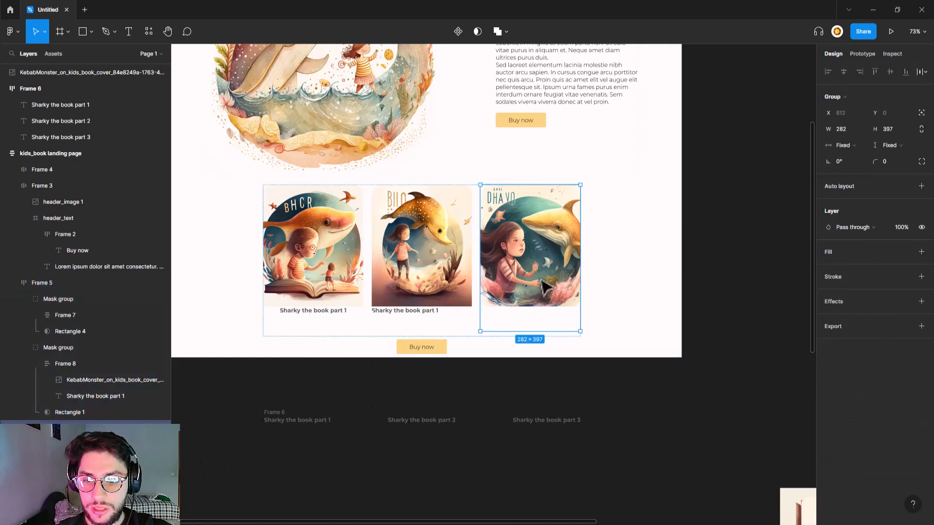
pyautogui.doubleClick(543, 310)
pyautogui.click(564, 400)
pyautogui.click(555, 306)
pyautogui.hotkey('ctrl', 'v')
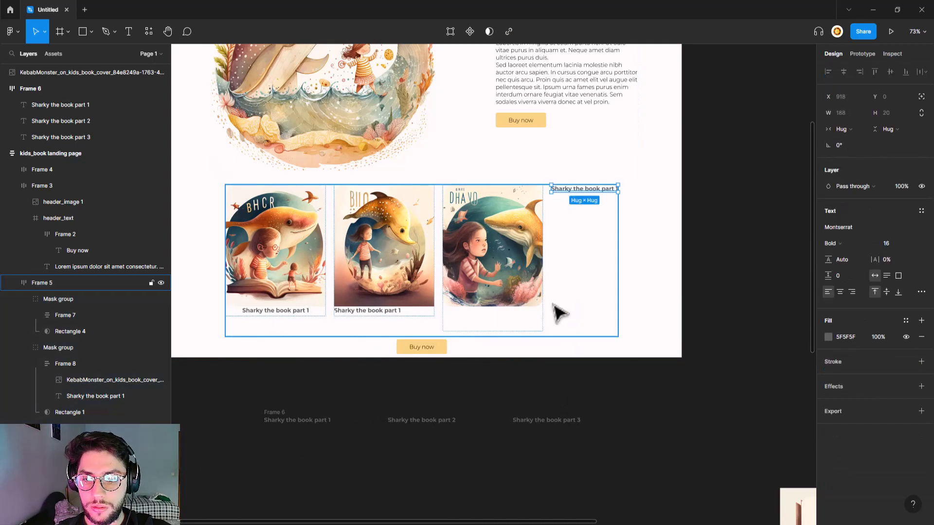
pyautogui.hotkey('ctrl', 'z')
# - Paste the title into the DHAVO mask group and move it up over the cover to X 648.5, Y 196
pyautogui.doubleClick(510, 276)
pyautogui.hotkey('ctrl', 'v')
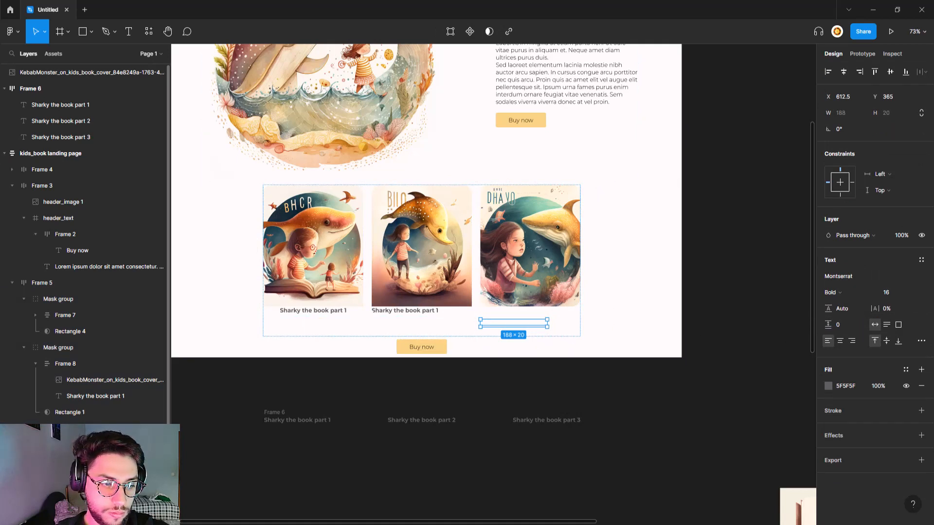
pyautogui.moveTo(84, 379); pyautogui.dragTo(84, 379)
pyautogui.hotkey('ctrl', 'z')
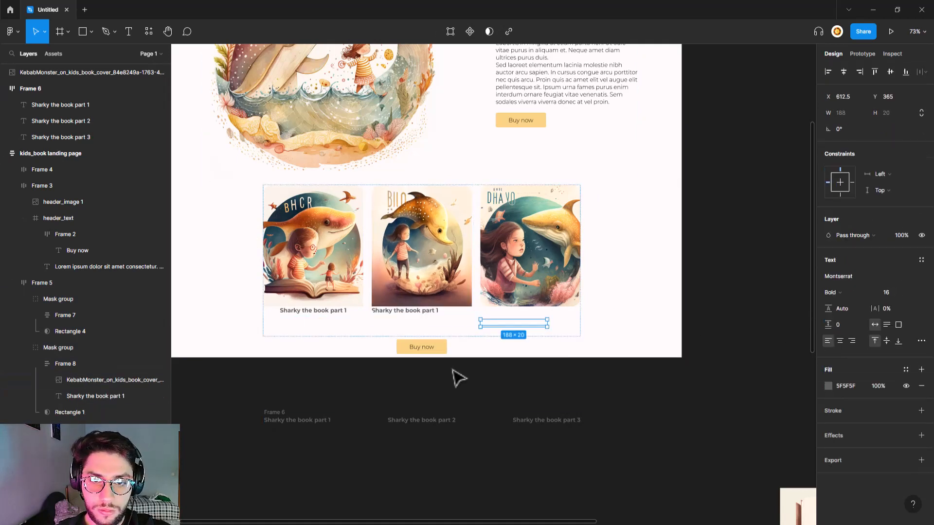
pyautogui.moveTo(522, 334)
pyautogui.mouseDown()
pyautogui.moveTo(517, 316)
pyautogui.moveTo(527, 317)
pyautogui.mouseUp()
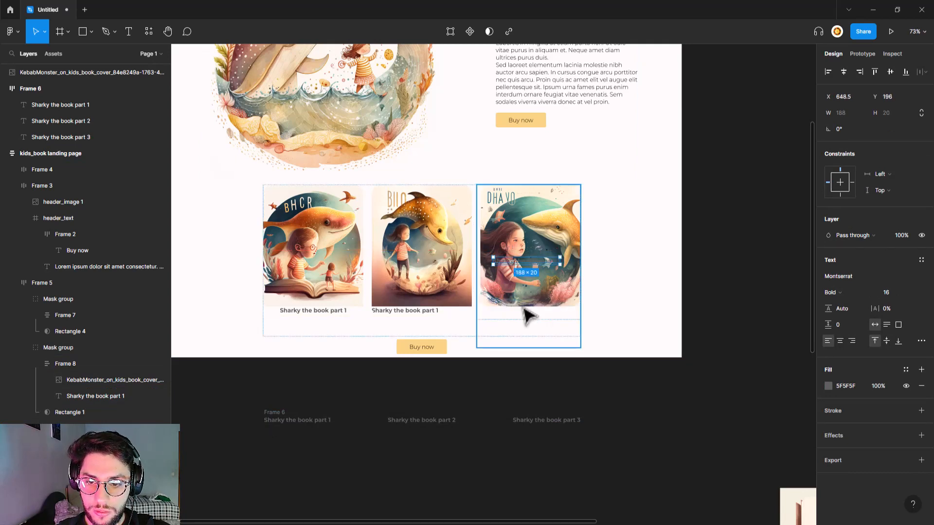
# - Shorten the DHAVO cover image to a height of 331 inside its auto layout frame
pyautogui.click(531, 314)
pyautogui.moveTo(523, 321); pyautogui.dragTo(531, 306)
pyautogui.doubleClick(545, 306)
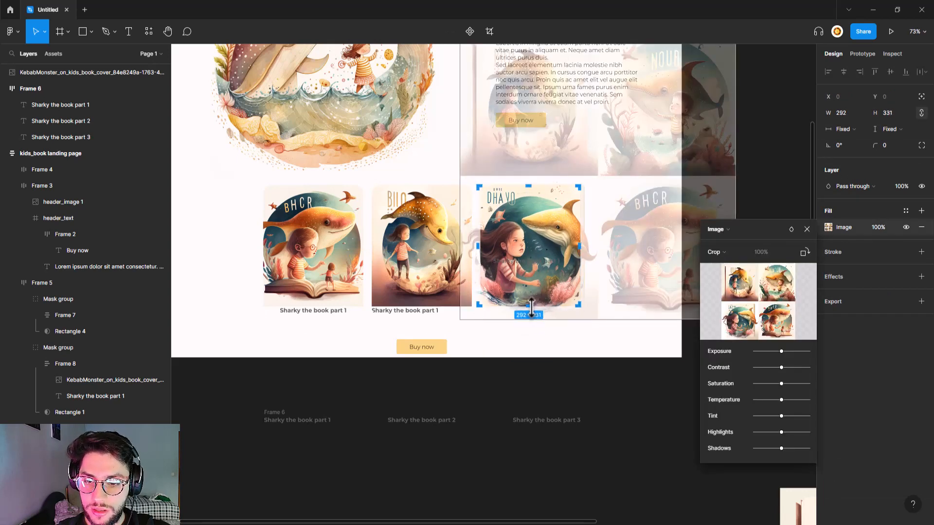
pyautogui.press('Return')
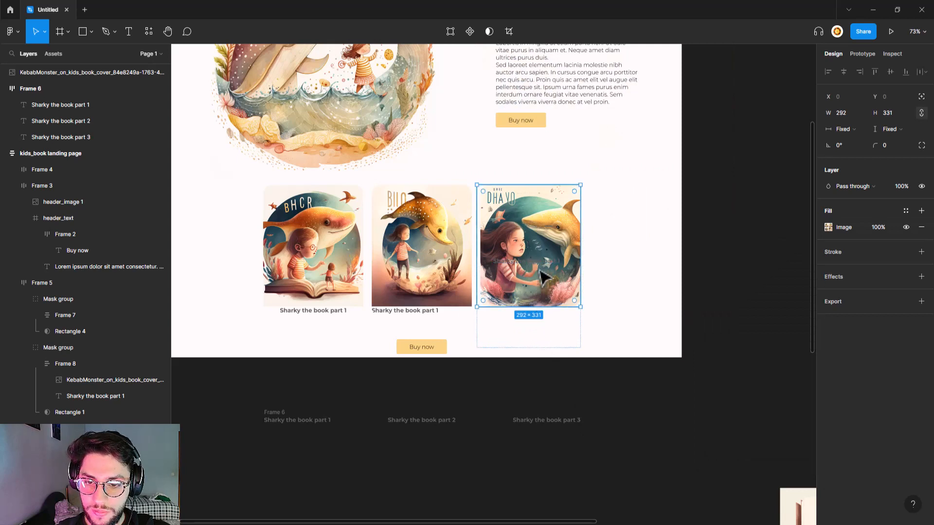
# - Select the DHAVO cover image together with its title and add auto layout to them
pyautogui.moveTo(547, 266)
pyautogui.mouseDown()
pyautogui.moveTo(532, 261)
pyautogui.moveTo(544, 322)
pyautogui.moveTo(541, 260)
pyautogui.mouseUp()
pyautogui.keyDown('shift'); pyautogui.click(562, 298); pyautogui.keyUp('shift')
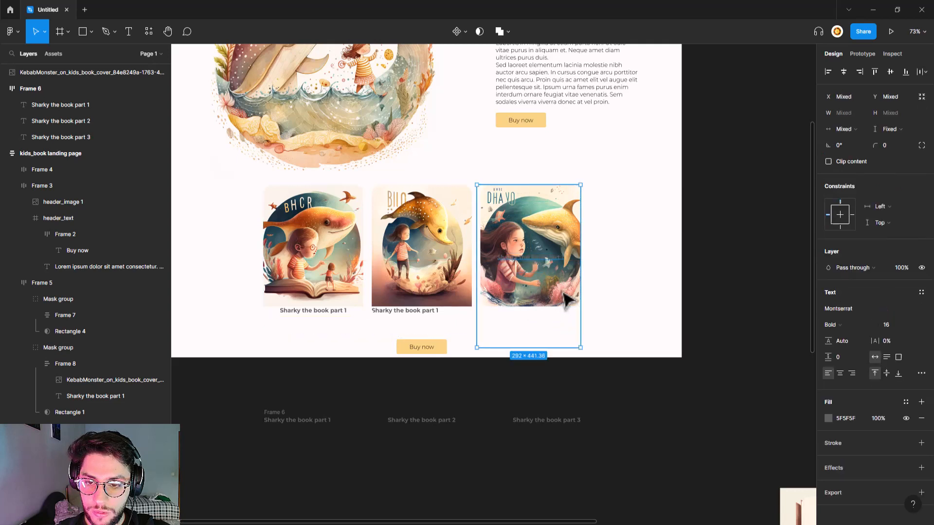
pyautogui.click(562, 297)
pyautogui.click(552, 265)
pyautogui.rightClick(547, 227)
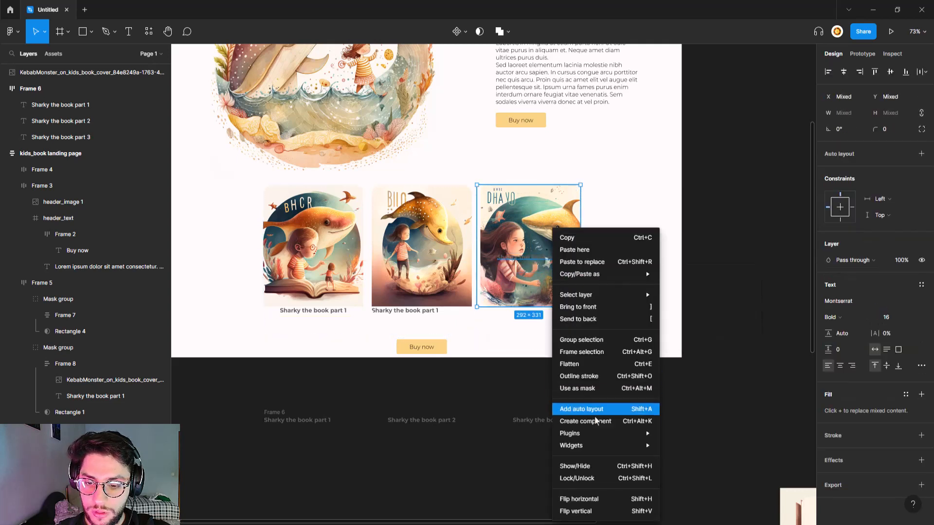
pyautogui.click(604, 410)
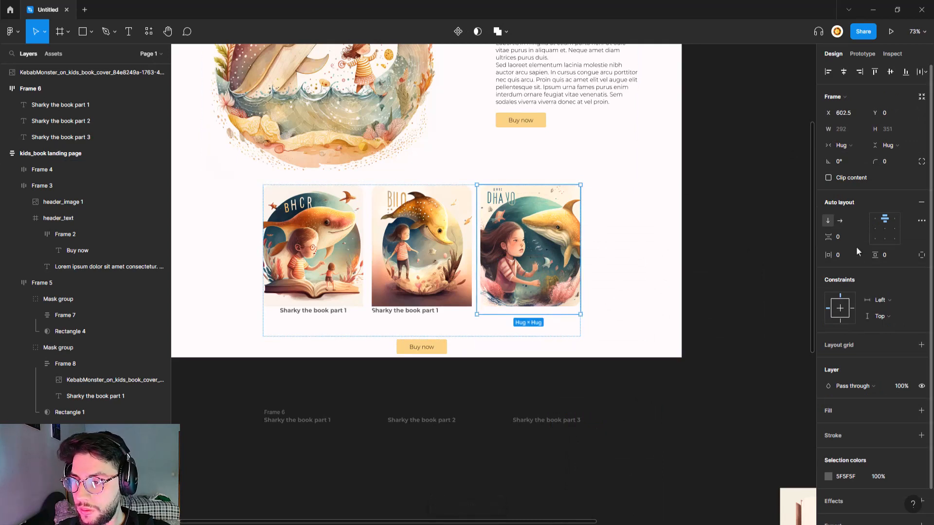
# - Shorten the DHAVO mask group to a height of 328 and its inner auto layout frame to a height of 349
pyautogui.click(552, 371)
pyautogui.doubleClick(551, 310)
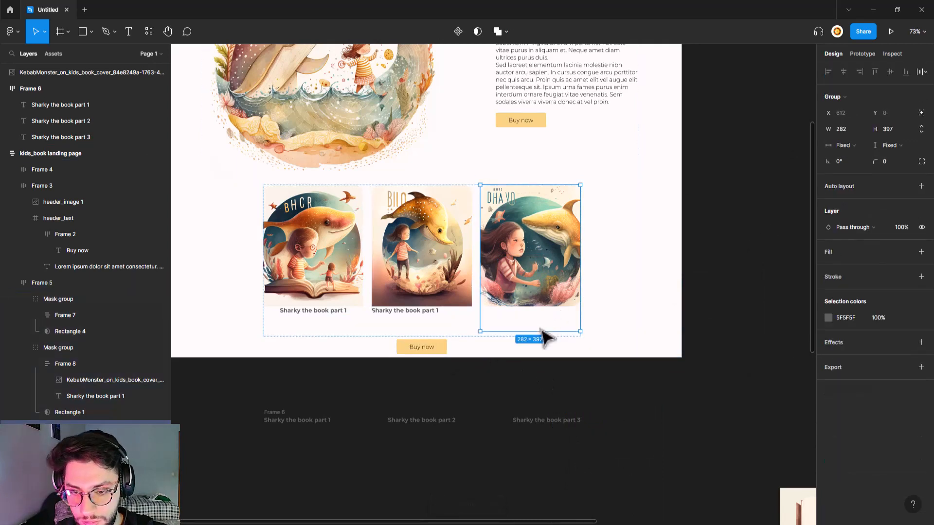
pyautogui.moveTo(539, 332); pyautogui.dragTo(538, 302)
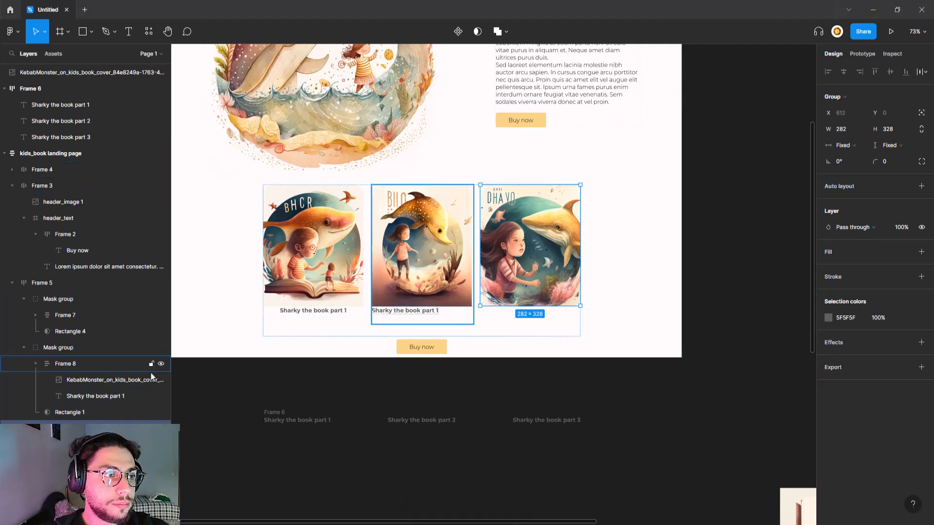
pyautogui.moveTo(549, 306); pyautogui.dragTo(550, 306)
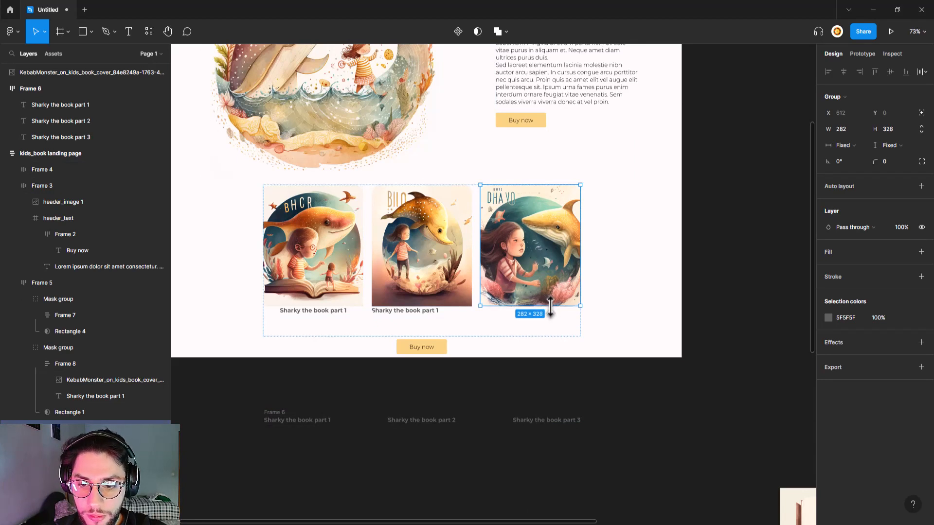
pyautogui.hotkey('shift', 'a')
pyautogui.moveTo(557, 313); pyautogui.dragTo(556, 316)
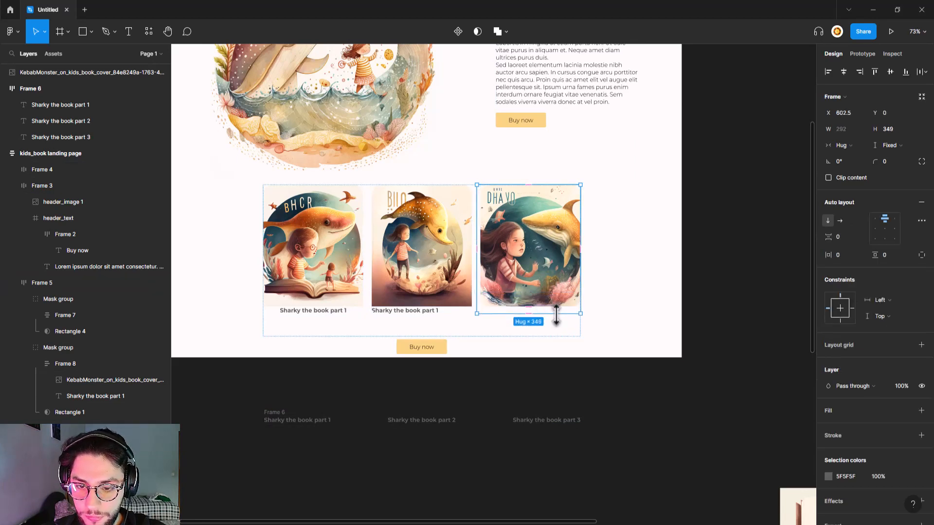
pyautogui.doubleClick(560, 276)
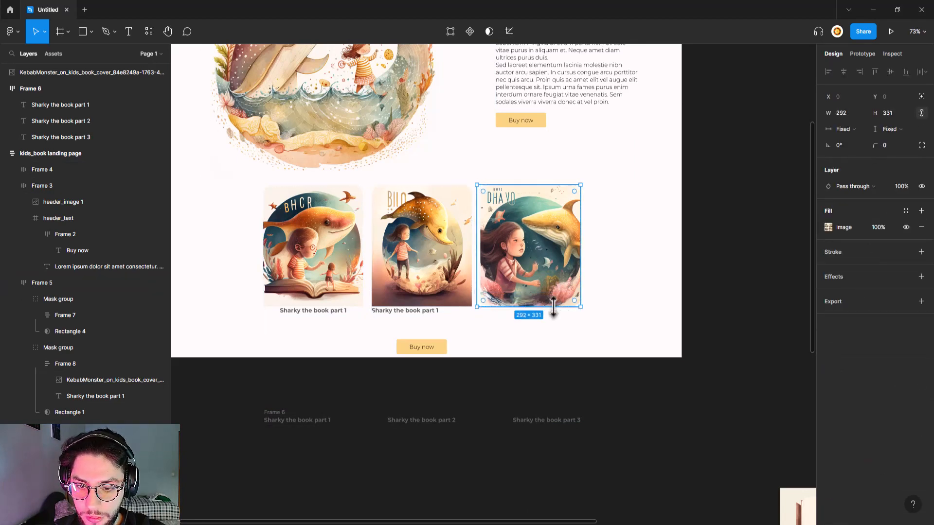
# - Try to bring out the hidden title beneath the masked DHAVO cover, undoing the unwanted change
pyautogui.click(418, 315)
pyautogui.doubleClick(420, 314)
pyautogui.click(534, 284)
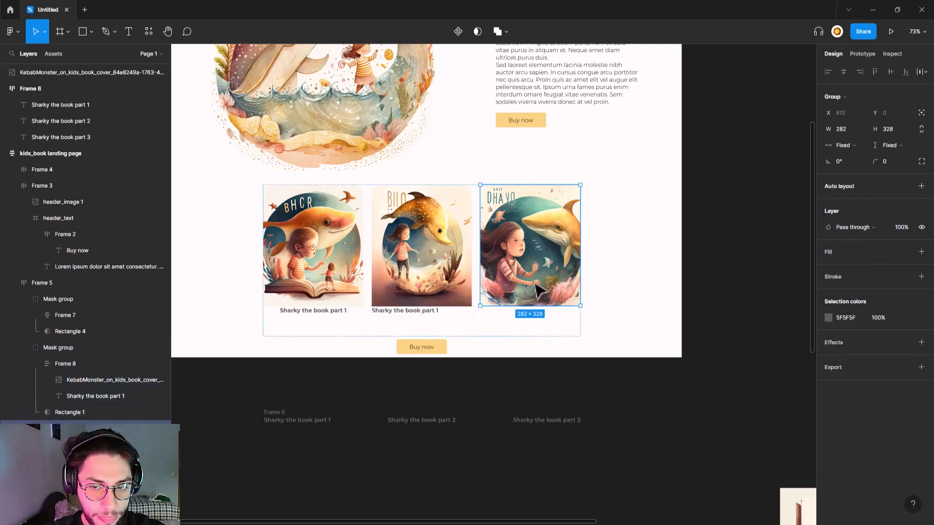
pyautogui.scroll(-1, 98, 450)
pyautogui.click(97, 453)
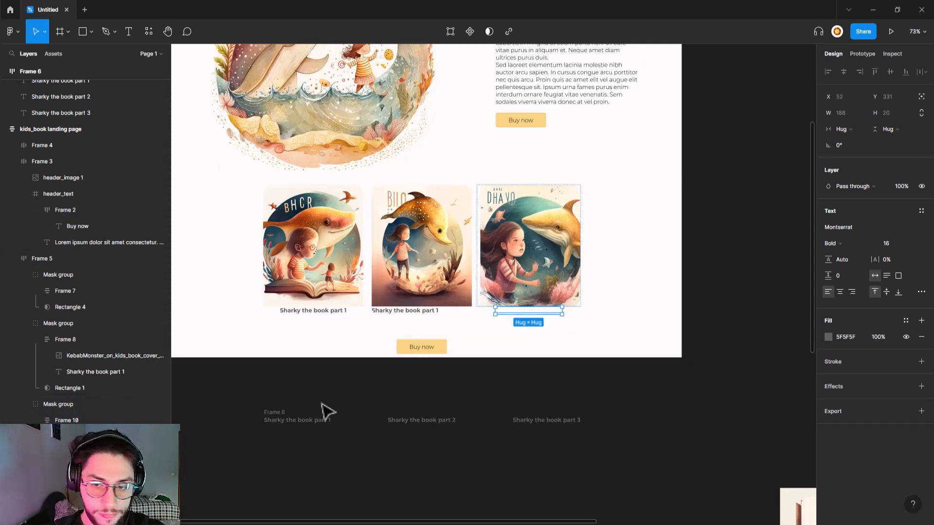
pyautogui.click(559, 291)
pyautogui.moveTo(571, 314)
pyautogui.mouseDown()
pyautogui.moveTo(561, 321)
pyautogui.moveTo(561, 309)
pyautogui.mouseUp()
pyautogui.doubleClick(565, 285)
pyautogui.doubleClick(565, 289)
pyautogui.press('Escape')
pyautogui.click(569, 317)
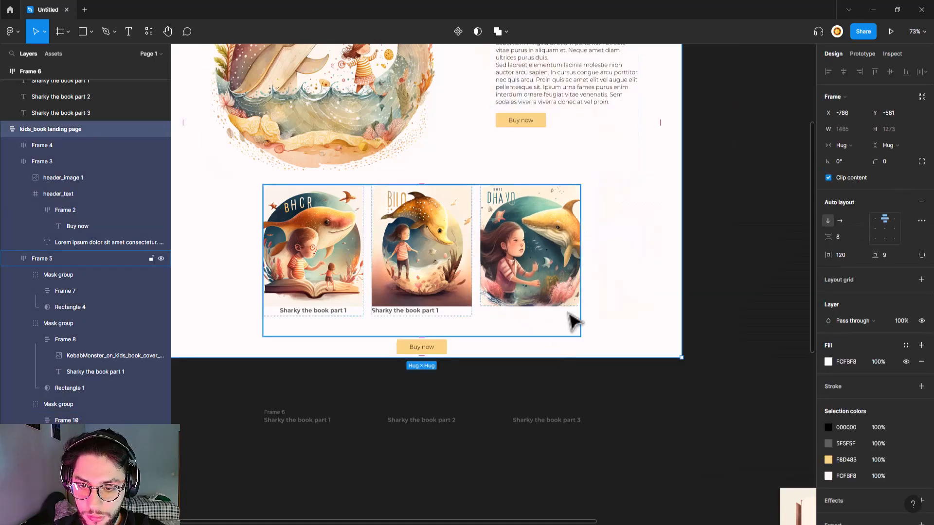
pyautogui.click(571, 314)
pyautogui.moveTo(559, 308); pyautogui.dragTo(557, 320)
pyautogui.doubleClick(560, 298)
pyautogui.doubleClick(557, 298)
pyautogui.hotkey('ctrl', 'z')
pyautogui.click(565, 335)
pyautogui.doubleClick(544, 296)
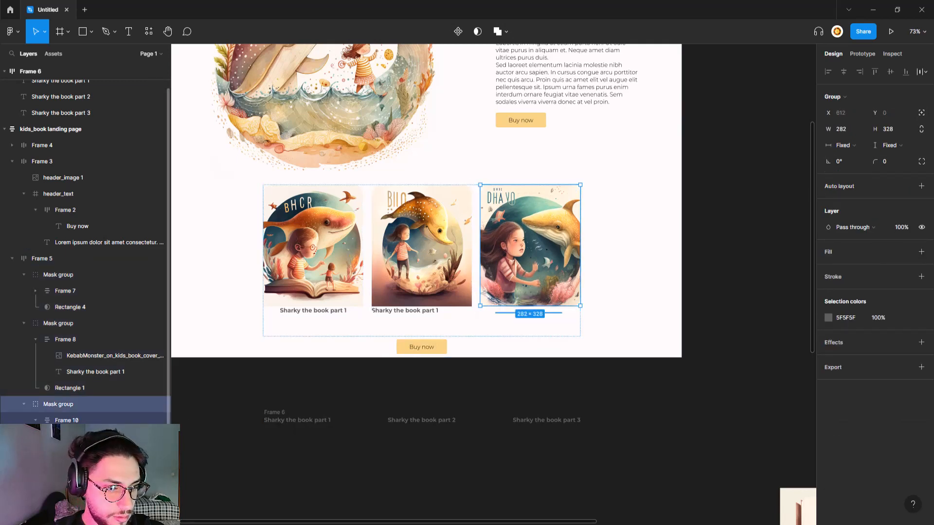
# - Move the title above the cover image in the DHAVO card's auto layout and select it
pyautogui.click(95, 453)
pyautogui.press('Up')
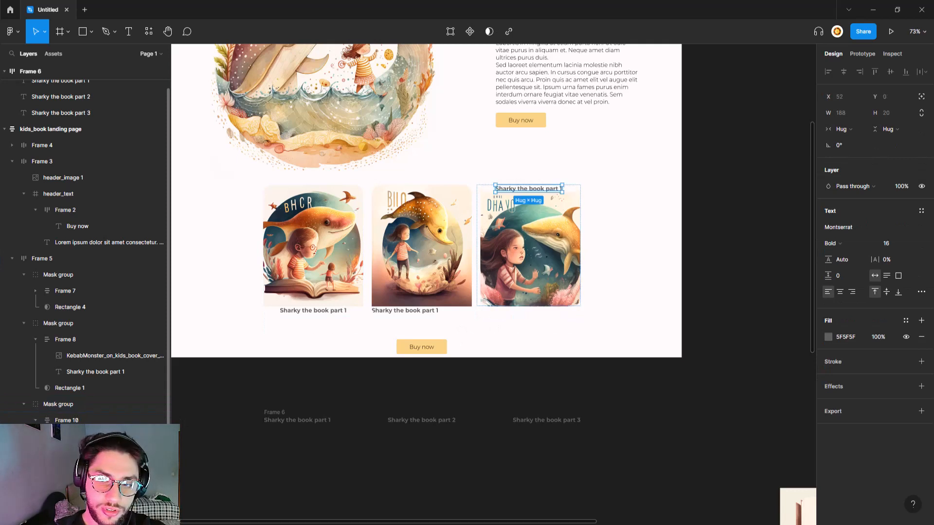
pyautogui.click(544, 250)
pyautogui.click(534, 189)
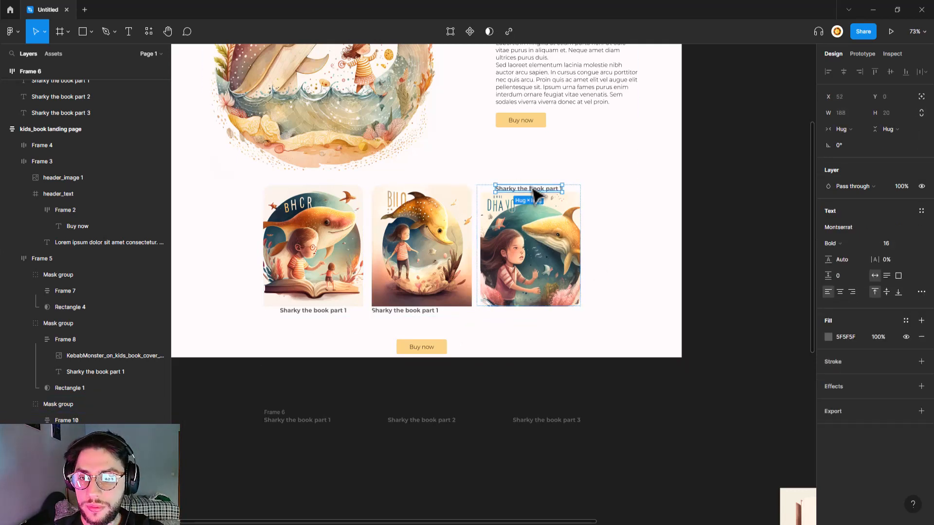
# - Move the title out of the DHAVO mask group, with absolute position in the book row, to beneath the cover at X 659.5
pyautogui.moveTo(527, 194); pyautogui.dragTo(531, 323)
pyautogui.click(921, 96)
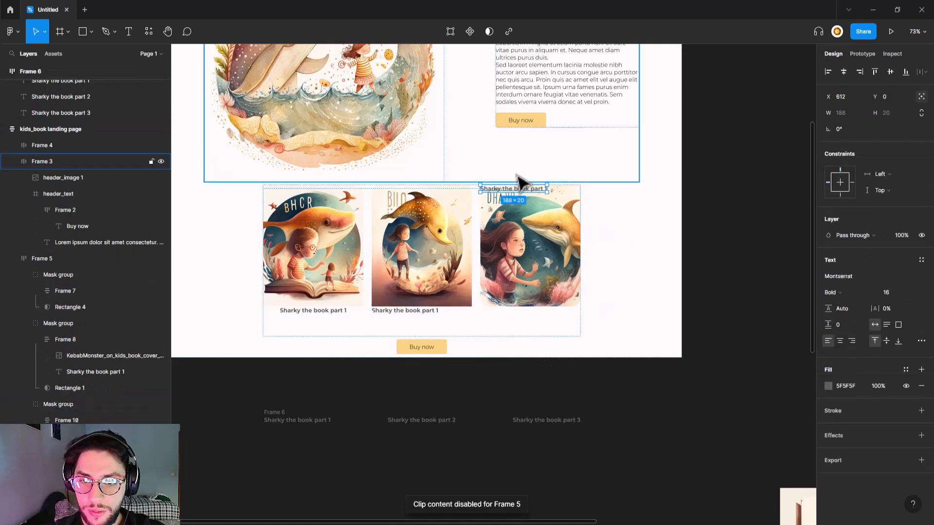
pyautogui.moveTo(531, 191); pyautogui.dragTo(543, 316)
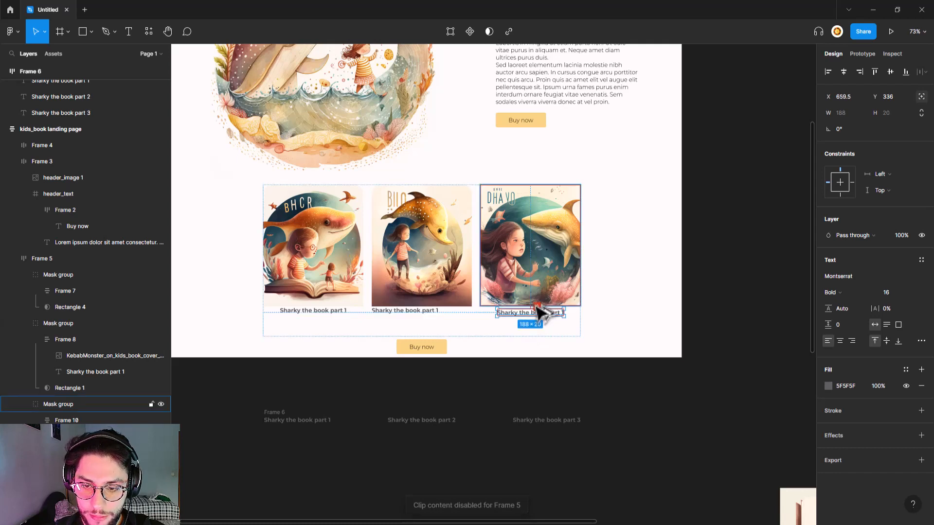
# - Set the spacing between the cover and title in the middle book card's auto layout to 12
pyautogui.click(396, 307)
pyautogui.click(409, 317)
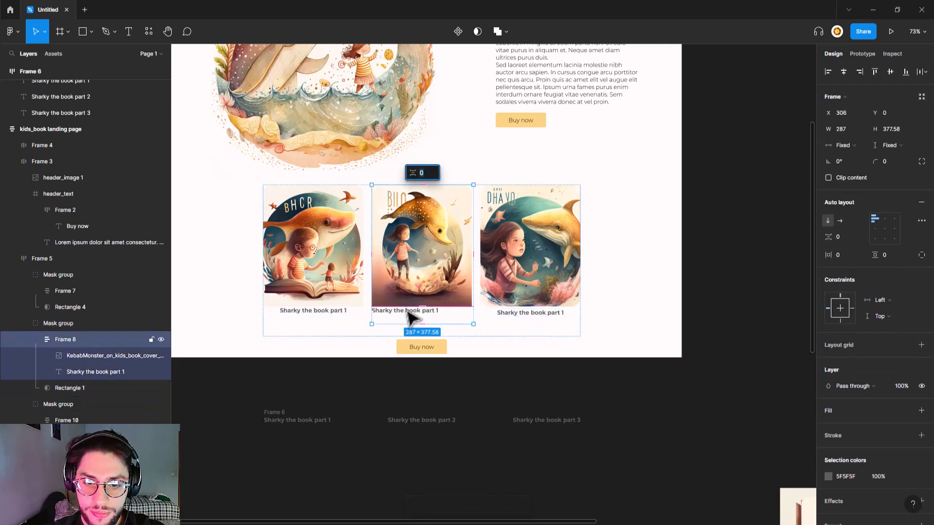
pyautogui.click(411, 311)
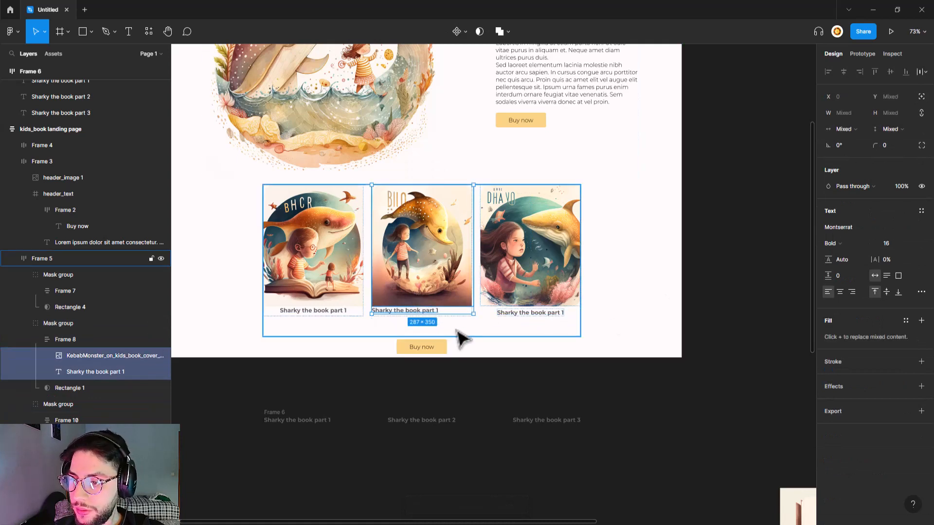
pyautogui.click(496, 332)
pyautogui.click(448, 285)
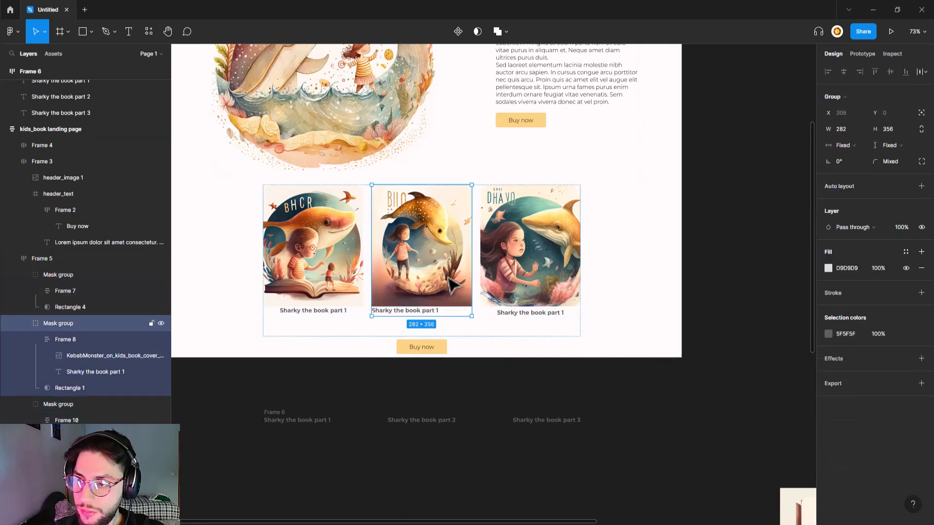
pyautogui.doubleClick(452, 282)
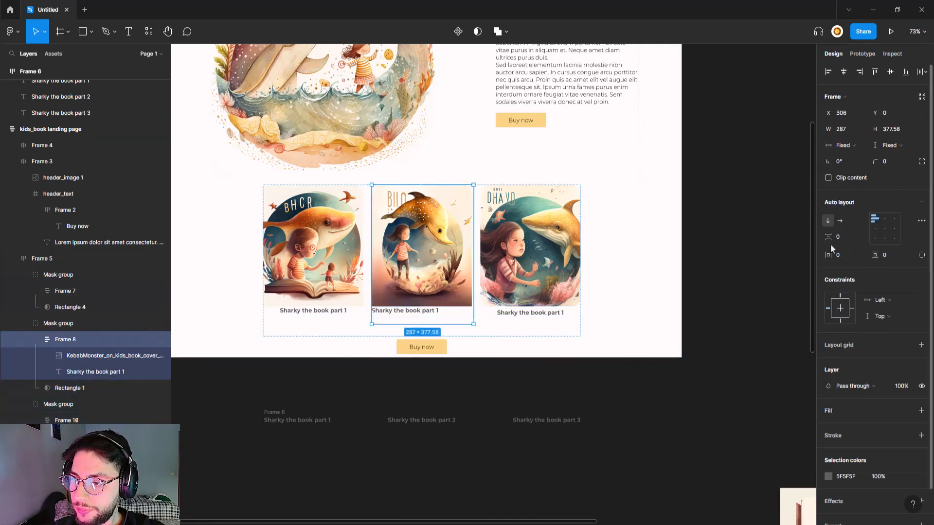
pyautogui.moveTo(828, 237); pyautogui.dragTo(838, 236)
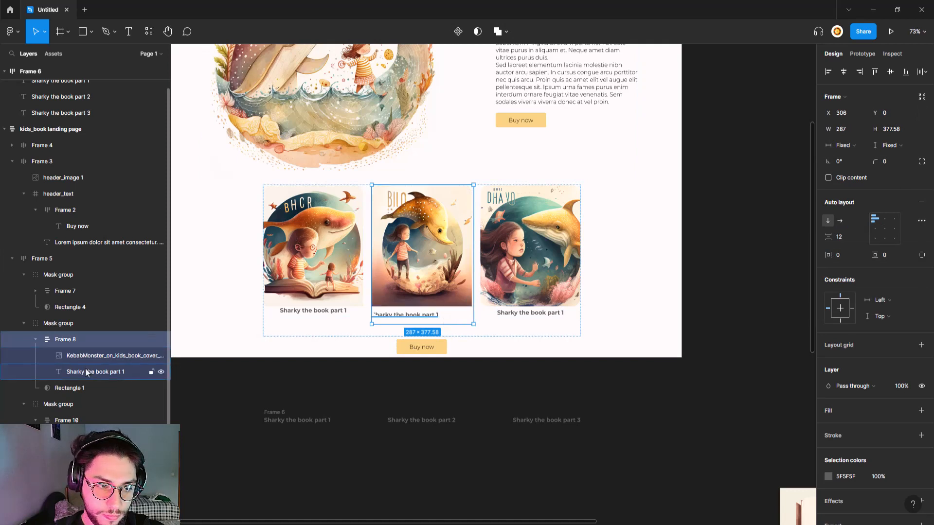
# - Set the height of all three book mask groups to Fill container
pyautogui.click(80, 326)
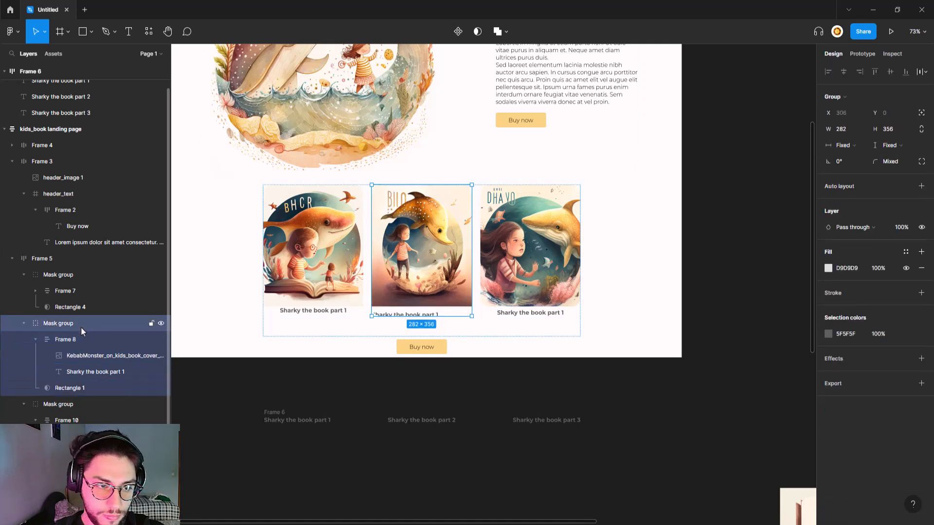
pyautogui.click(887, 145)
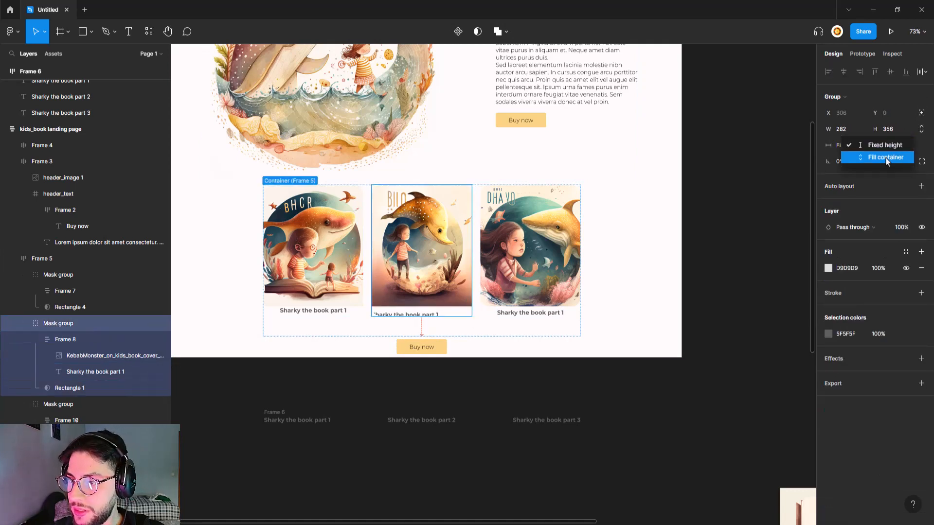
pyautogui.click(886, 158)
pyautogui.click(321, 275)
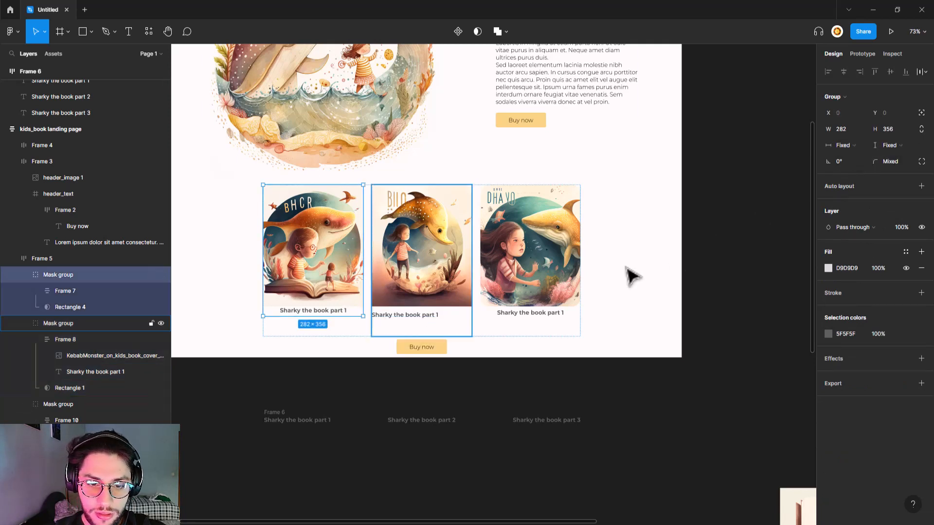
pyautogui.click(888, 145)
pyautogui.click(886, 159)
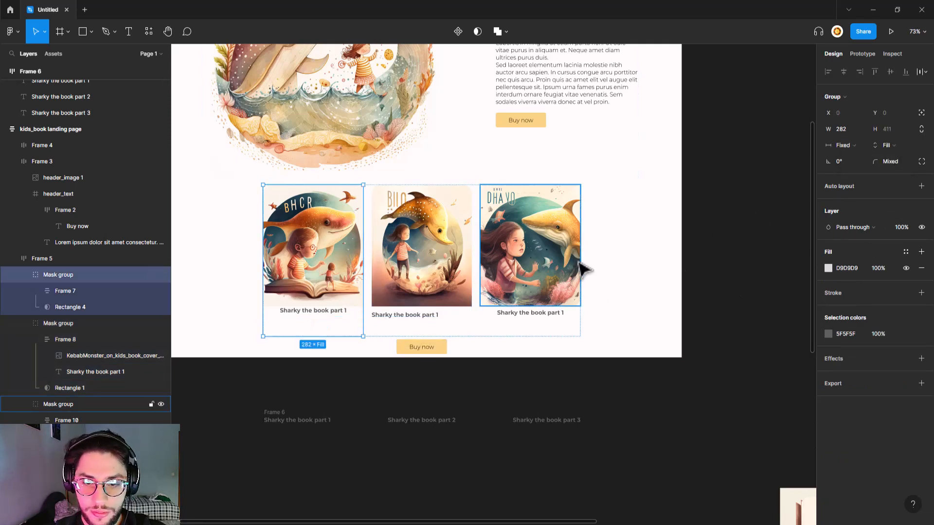
pyautogui.click(581, 267)
pyautogui.click(889, 145)
pyautogui.click(886, 159)
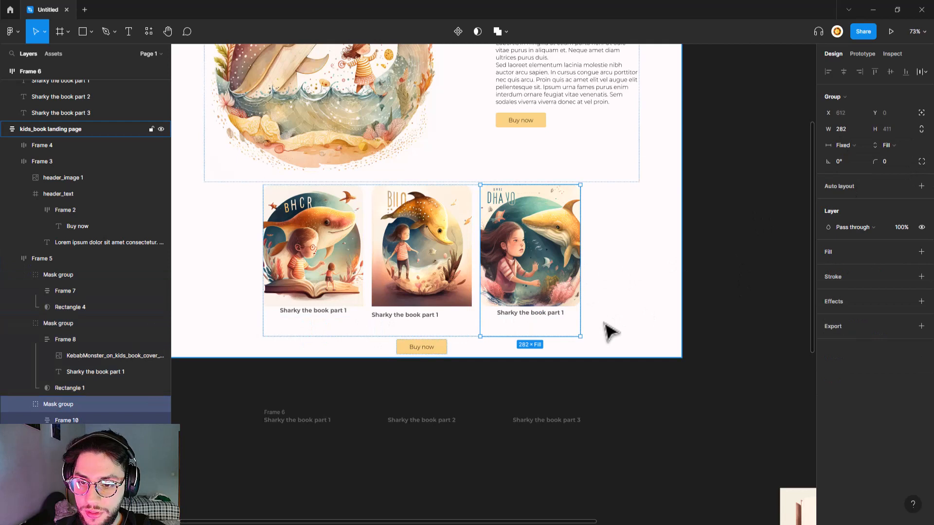
# - Set the spacing between the cover and title in the BHCR card's auto layout to 12
pyautogui.click(538, 314)
pyautogui.click(383, 316)
pyautogui.doubleClick(328, 309)
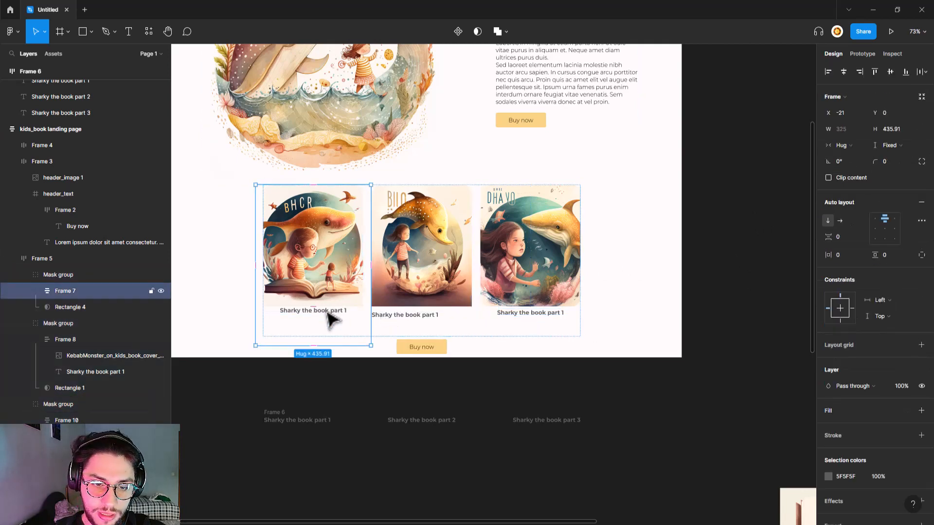
pyautogui.doubleClick(329, 308)
pyautogui.click(361, 340)
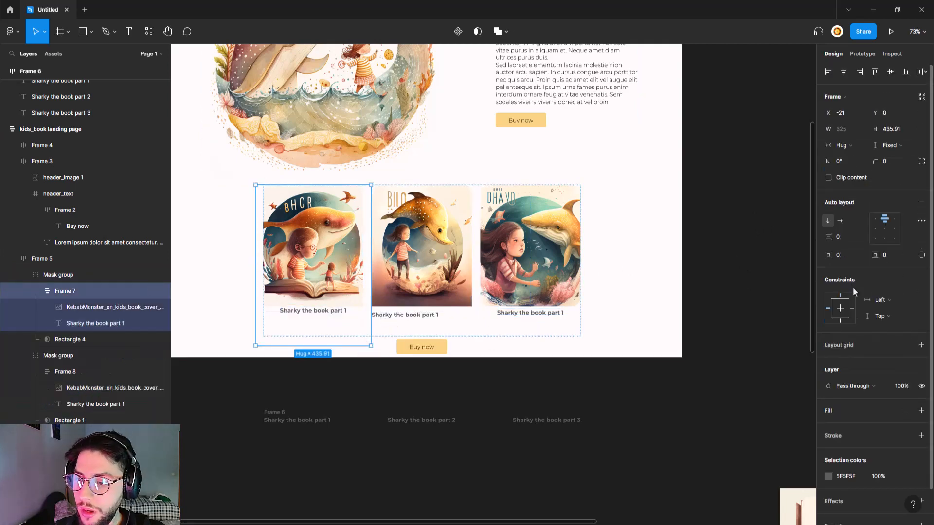
pyautogui.moveTo(832, 237); pyautogui.dragTo(847, 239)
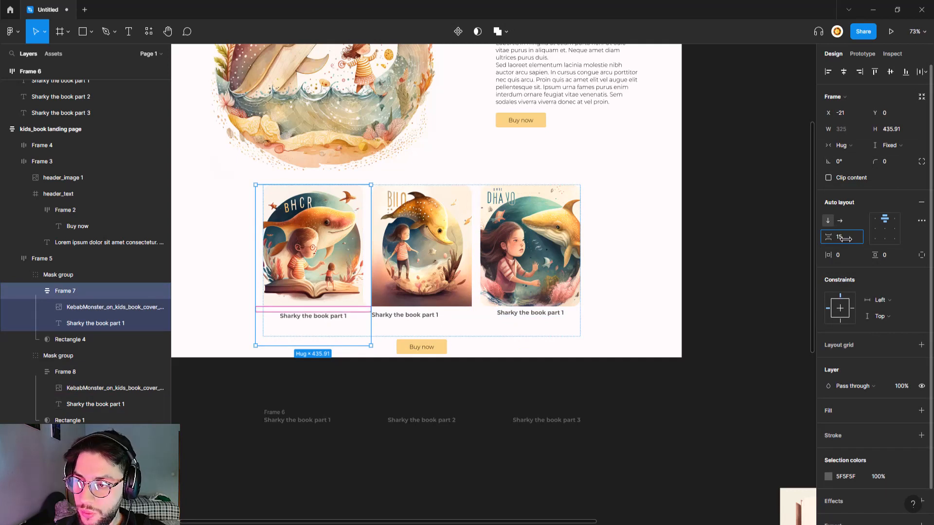
pyautogui.click(477, 396)
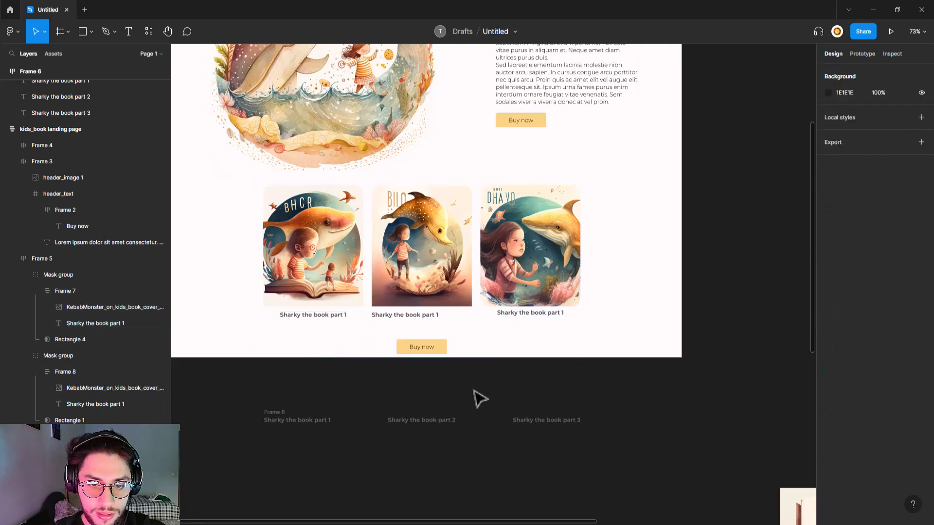
pyautogui.click(328, 265)
pyautogui.doubleClick(325, 316)
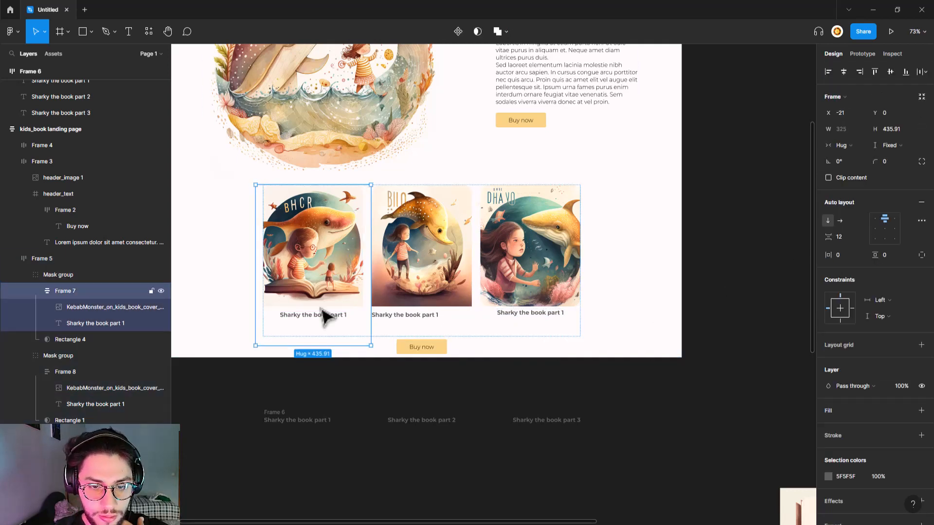
pyautogui.click(593, 392)
# - Move the title beneath the DHAVO cover down to line up with the other two book titles
pyautogui.click(548, 267)
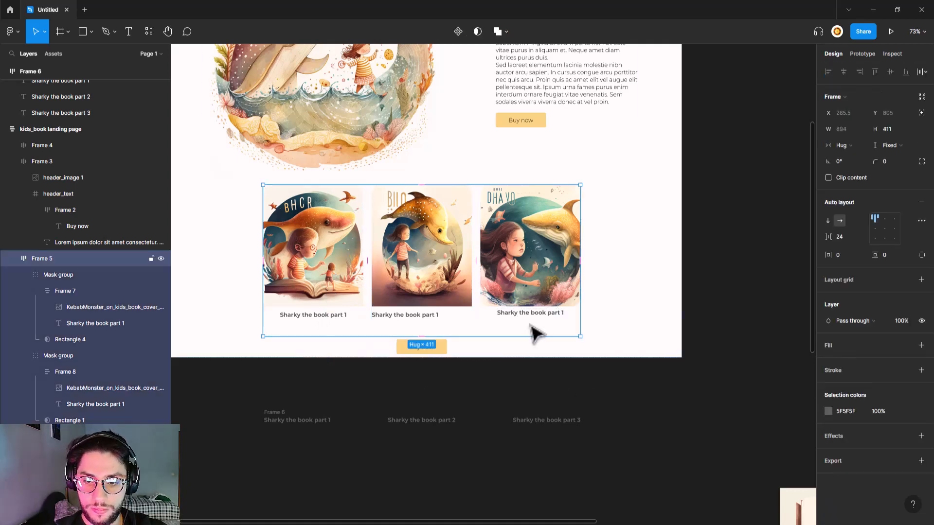
pyautogui.doubleClick(540, 315)
pyautogui.moveTo(539, 321)
pyautogui.mouseDown()
pyautogui.moveTo(459, 319)
pyautogui.moveTo(532, 333)
pyautogui.moveTo(545, 308)
pyautogui.moveTo(532, 335)
pyautogui.mouseUp()
pyautogui.scroll(4, 540, 317)
pyautogui.press('Up')
pyautogui.press('Up')
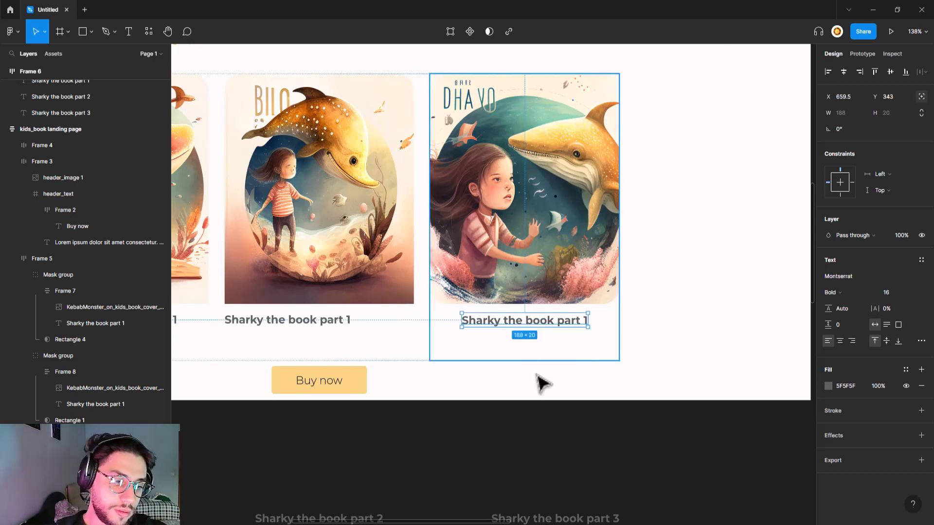
pyautogui.click(536, 432)
pyautogui.scroll(-5, 546, 428)
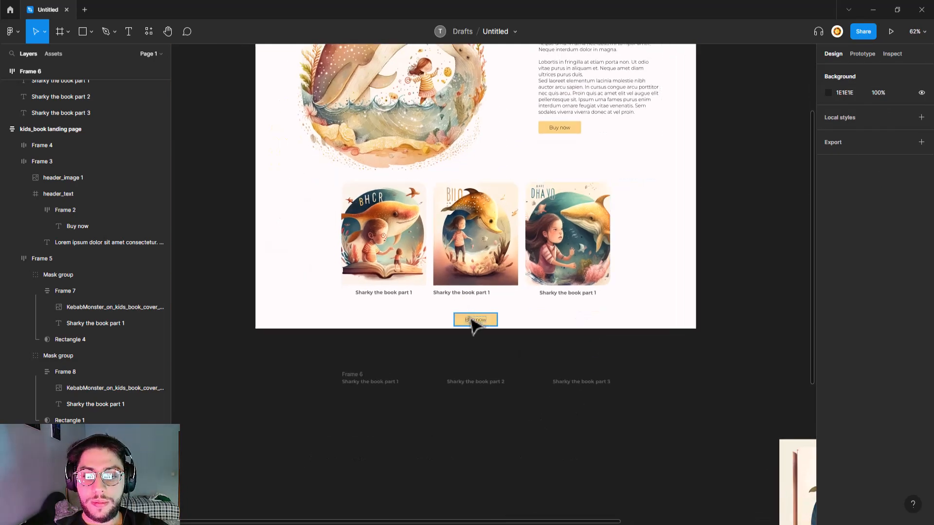
# - Align the middle book card's auto layout contents to top center so its title is centered beneath the cover
pyautogui.click(485, 307)
pyautogui.click(481, 298)
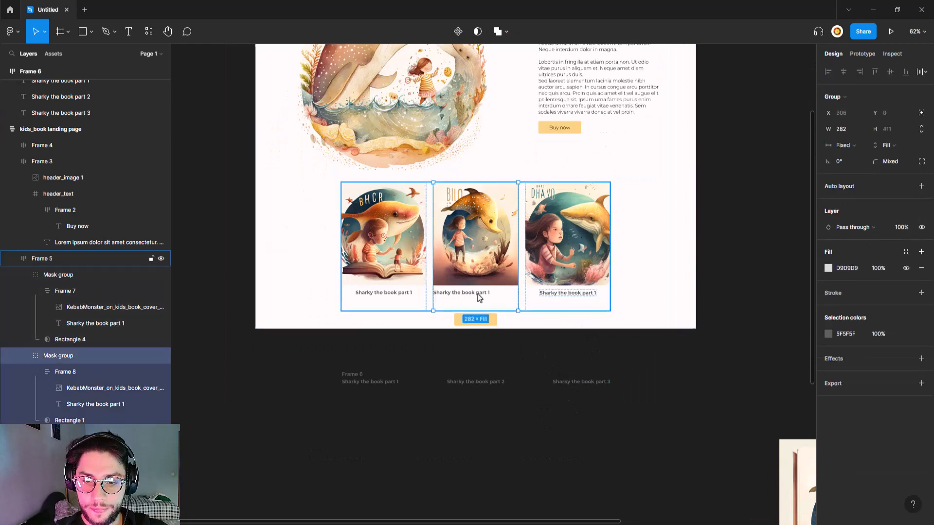
pyautogui.click(480, 298)
pyautogui.click(885, 228)
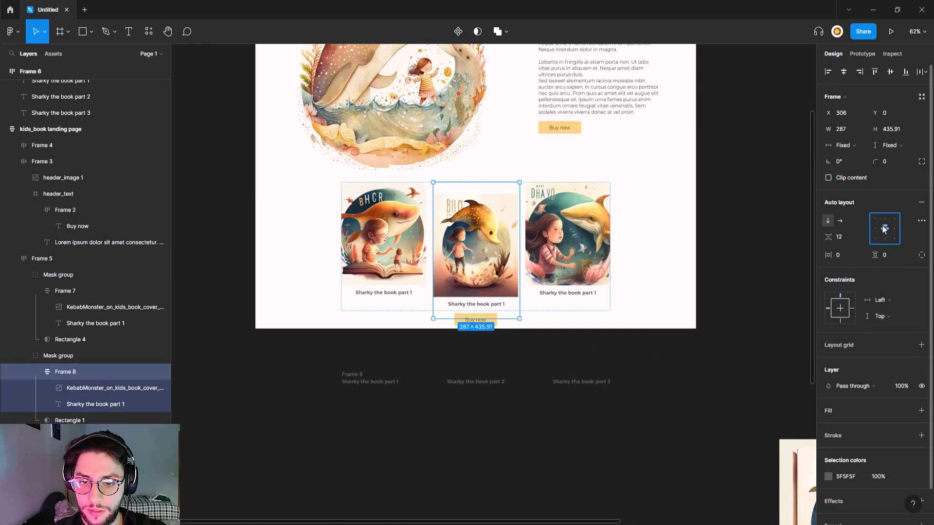
pyautogui.hotkey('ctrl', 'z')
pyautogui.click(577, 379)
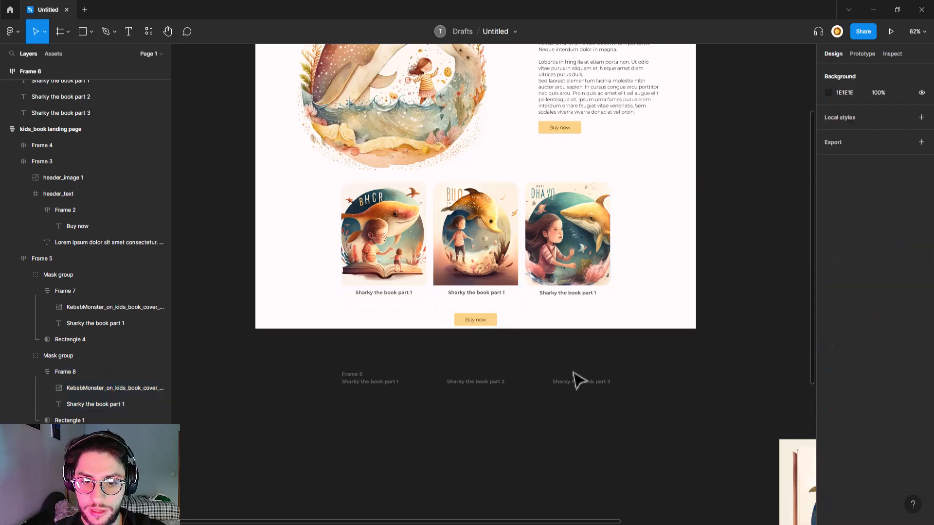
pyautogui.doubleClick(371, 275)
pyautogui.click(561, 418)
pyautogui.scroll(1, 563, 409)
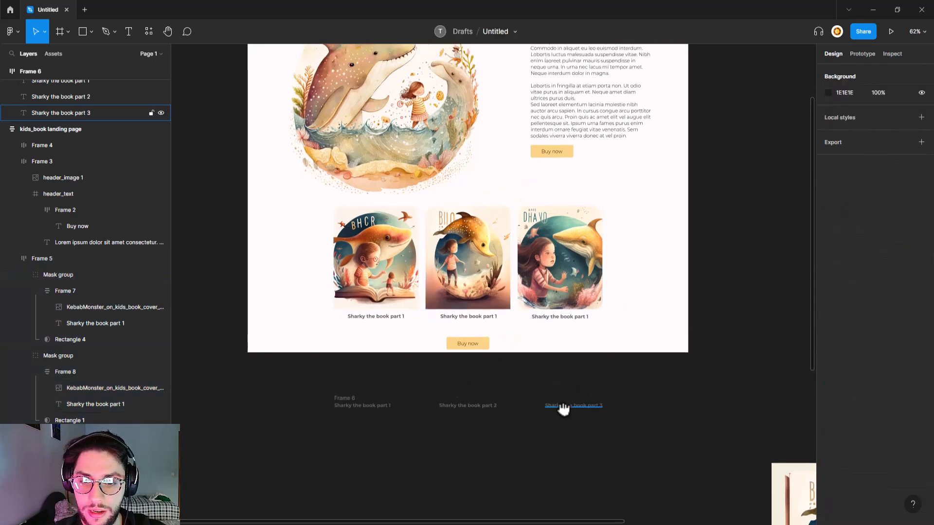
pyautogui.hscroll(-1, 548, 357)
pyautogui.click(519, 345)
pyautogui.moveTo(518, 345)
pyautogui.mouseDown()
pyautogui.moveTo(395, 344)
pyautogui.moveTo(519, 345)
pyautogui.mouseUp()
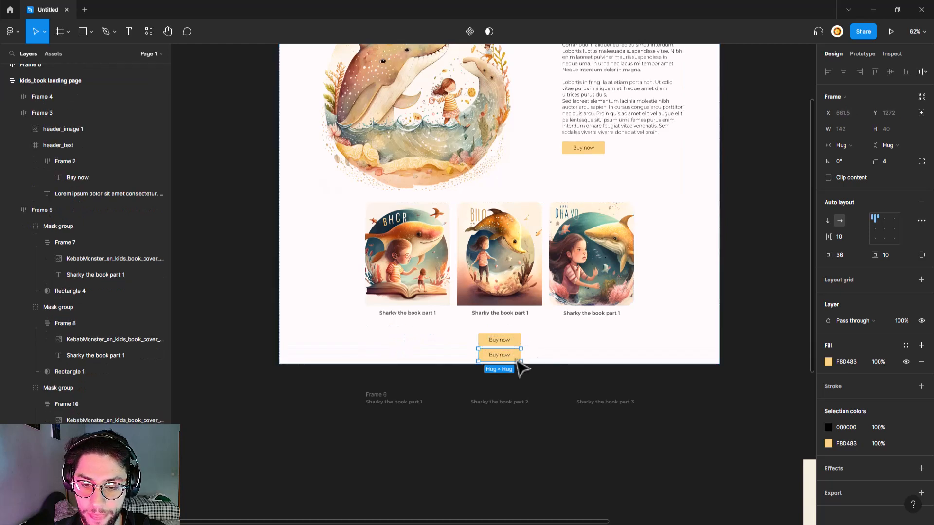
pyautogui.press('Delete')
# - Move the standalone Buy now button into the middle book card's auto layout, directly beneath its title
pyautogui.click(519, 342)
pyautogui.hscroll(1, 521, 343)
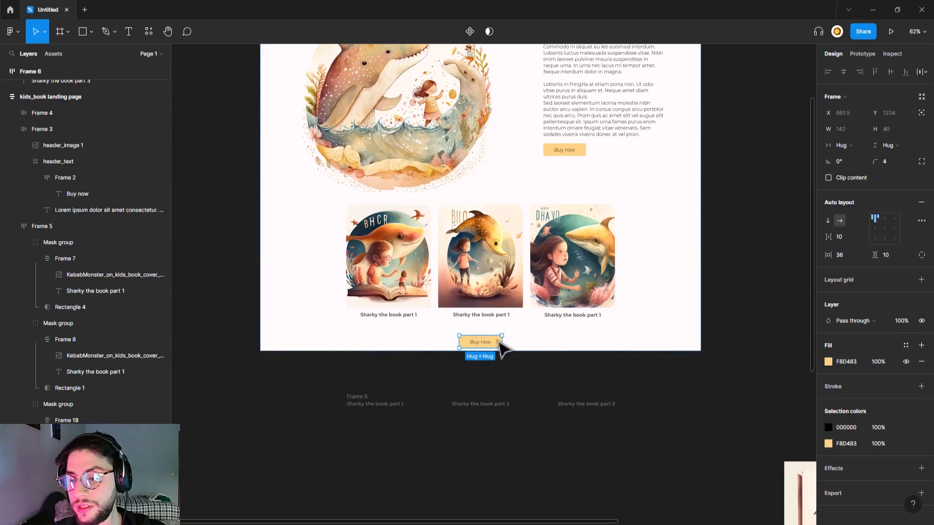
pyautogui.moveTo(485, 343)
pyautogui.mouseDown()
pyautogui.moveTo(488, 324)
pyautogui.moveTo(486, 334)
pyautogui.mouseUp()
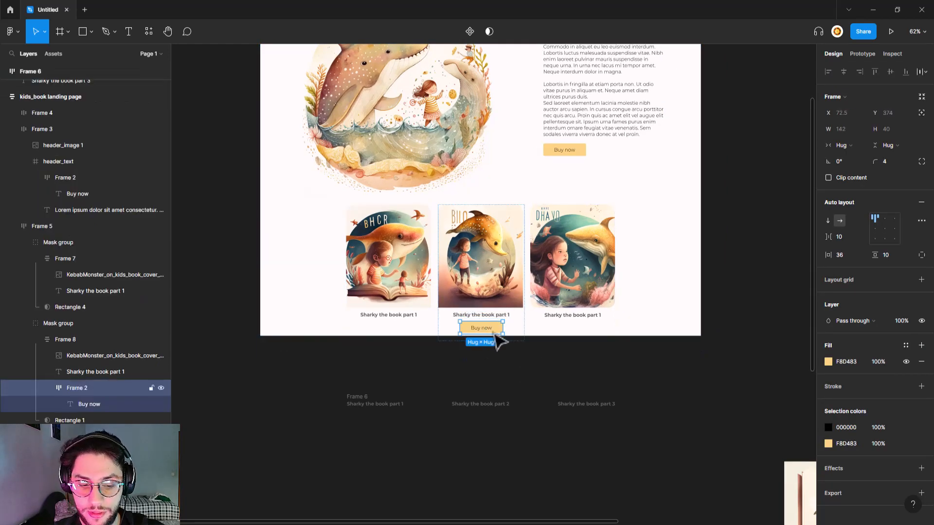
# - Place copies of the middle card's Buy now button inside the BHCR and DHAVO book cards
pyautogui.click(390, 325)
pyautogui.click(411, 331)
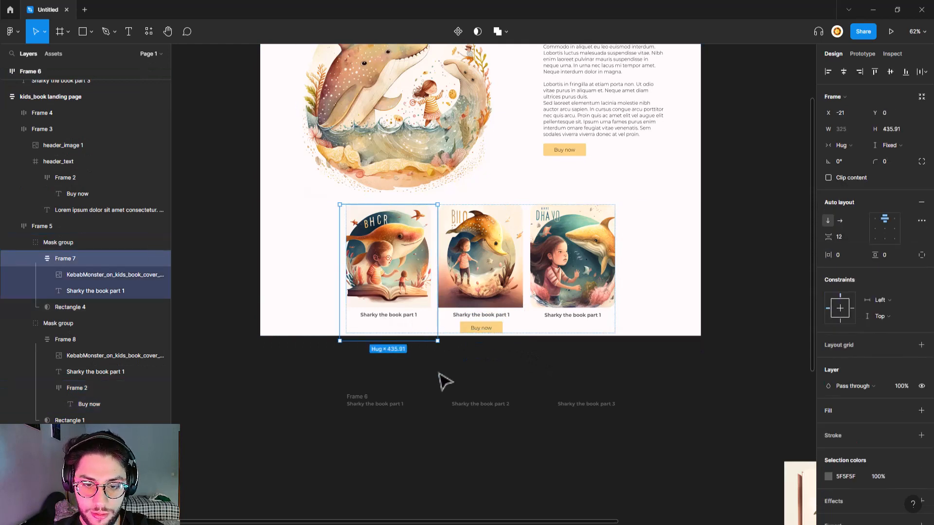
pyautogui.click(439, 374)
pyautogui.click(497, 330)
pyautogui.doubleClick(497, 329)
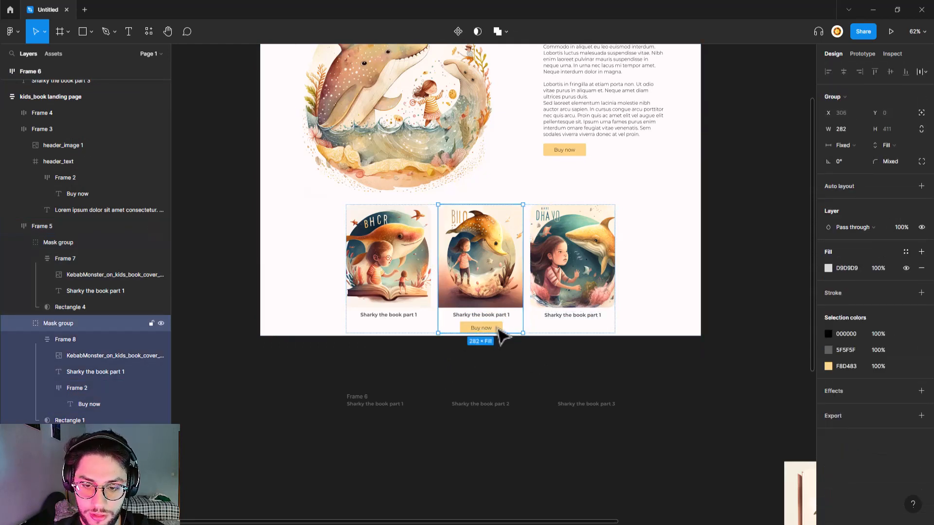
pyautogui.doubleClick(498, 329)
pyautogui.doubleClick(498, 329)
pyautogui.moveTo(488, 331); pyautogui.dragTo(584, 313)
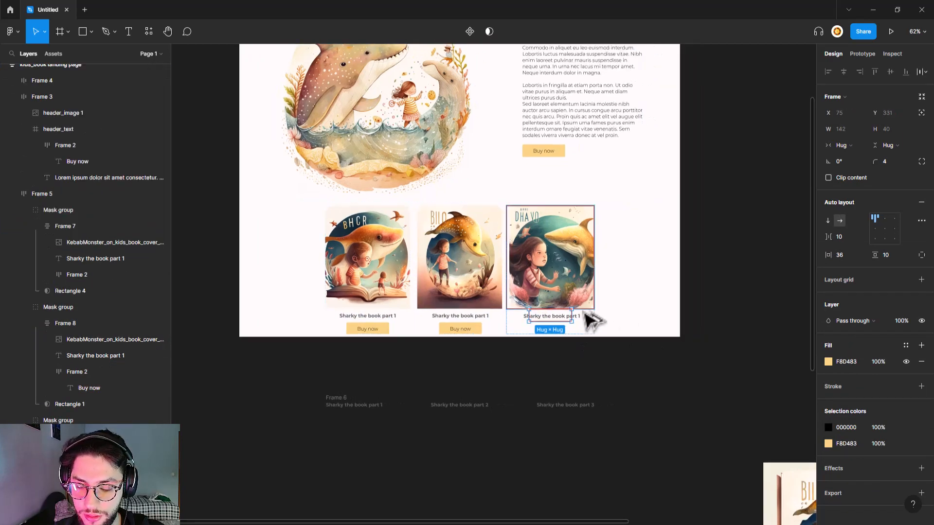
# - Delete the DHAVO book card along with its cover, title and Buy now button
pyautogui.scroll(5, 591, 319)
pyautogui.scroll(-4, 622, 325)
pyautogui.click(589, 294)
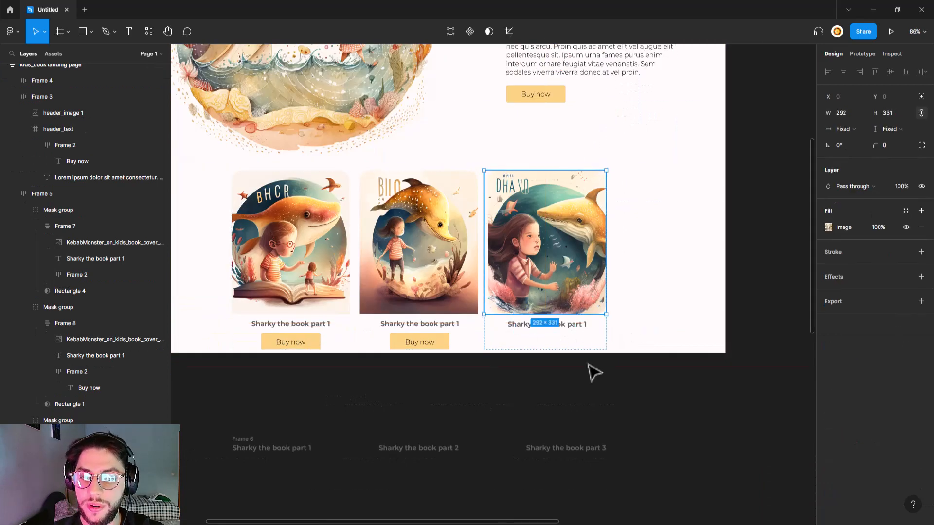
pyautogui.press('Delete')
pyautogui.press('Delete')
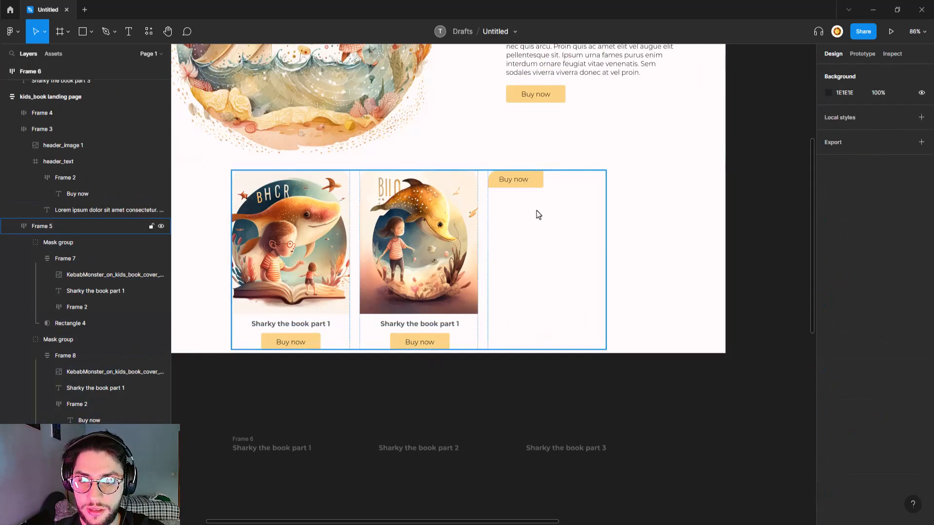
pyautogui.click(511, 187)
pyautogui.doubleClick(516, 178)
pyautogui.doubleClick(516, 178)
pyautogui.press('Delete')
pyautogui.doubleClick(561, 218)
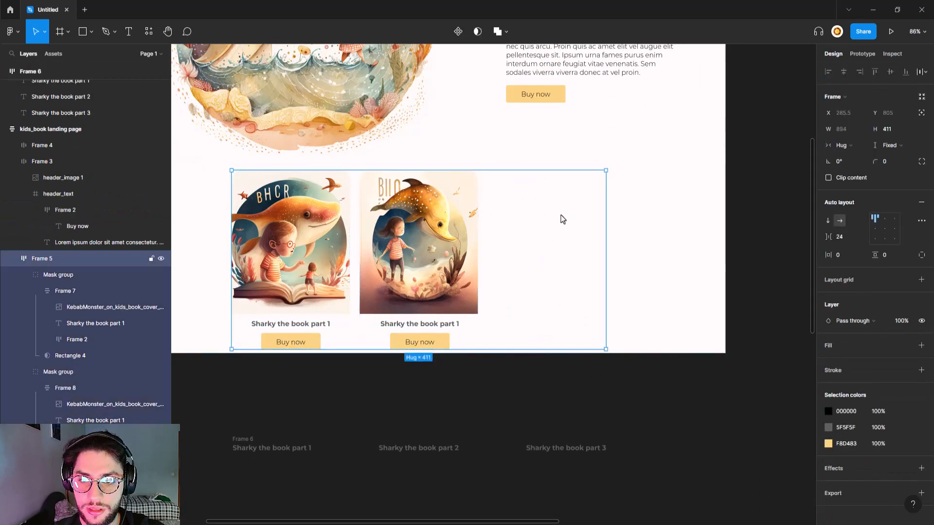
pyautogui.press('Delete')
# - Duplicate the middle book card to serve as the third card in the row
pyautogui.doubleClick(512, 224)
pyautogui.hotkey('ctrl', 'd')
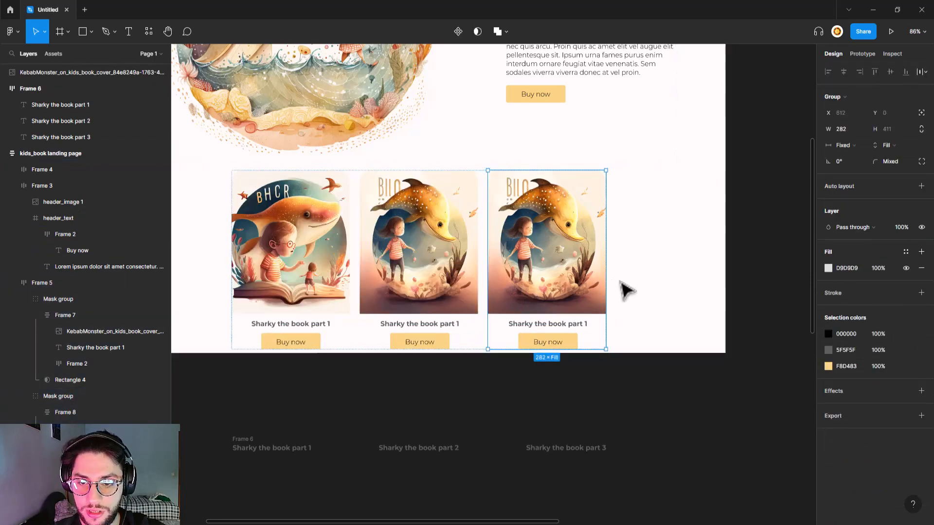
pyautogui.click(618, 379)
# - Reposition the cropped image in the third book card so that it shows the NOUB cover
pyautogui.scroll(-3, 574, 399)
pyautogui.click(544, 327)
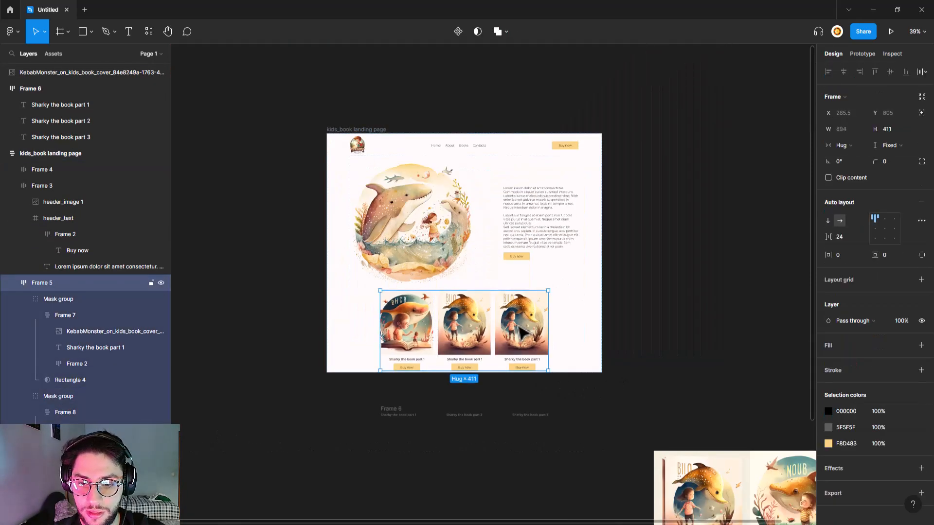
pyautogui.doubleClick(543, 327)
pyautogui.doubleClick(544, 327)
pyautogui.doubleClick(543, 327)
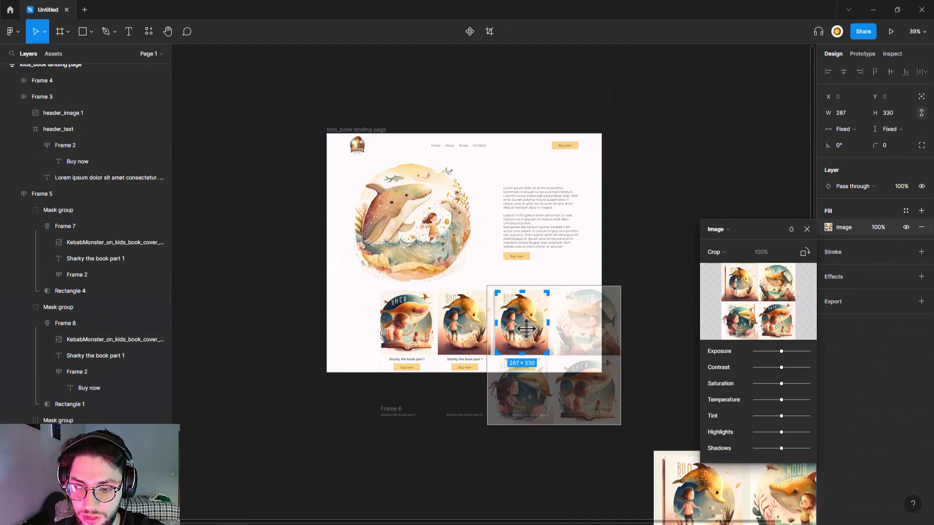
pyautogui.moveTo(526, 329)
pyautogui.mouseDown()
pyautogui.moveTo(474, 325)
pyautogui.moveTo(527, 329)
pyautogui.mouseUp()
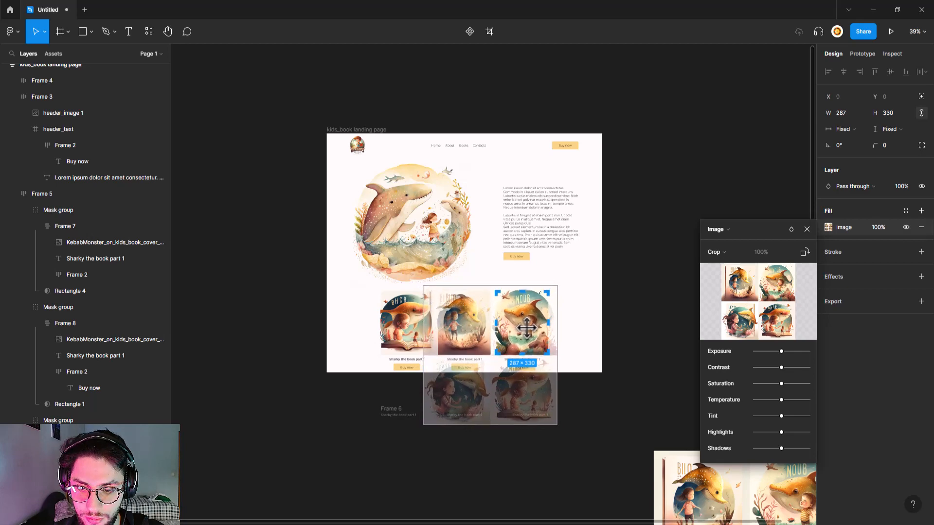
pyautogui.click(601, 395)
pyautogui.click(640, 380)
# - Examine the three book cards, their Buy now buttons and the space below them at the page's lower edge
pyautogui.moveTo(651, 348); pyautogui.dragTo(653, 316)
pyautogui.scroll(2, 558, 342)
pyautogui.moveTo(552, 372); pyautogui.dragTo(558, 372)
pyautogui.scroll(2, 550, 363)
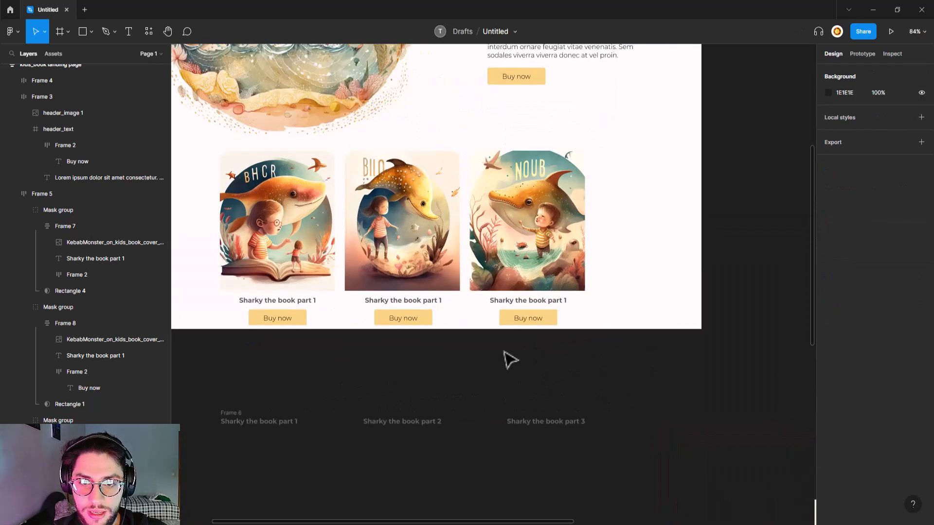
pyautogui.click(670, 237)
pyautogui.scroll(-3, 632, 292)
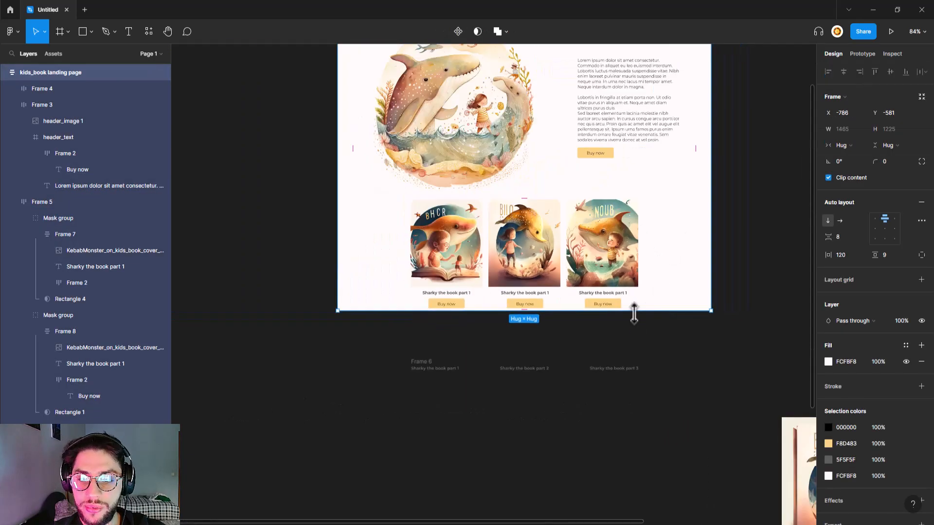
pyautogui.scroll(3, 468, 316)
pyautogui.doubleClick(434, 293)
pyautogui.doubleClick(440, 295)
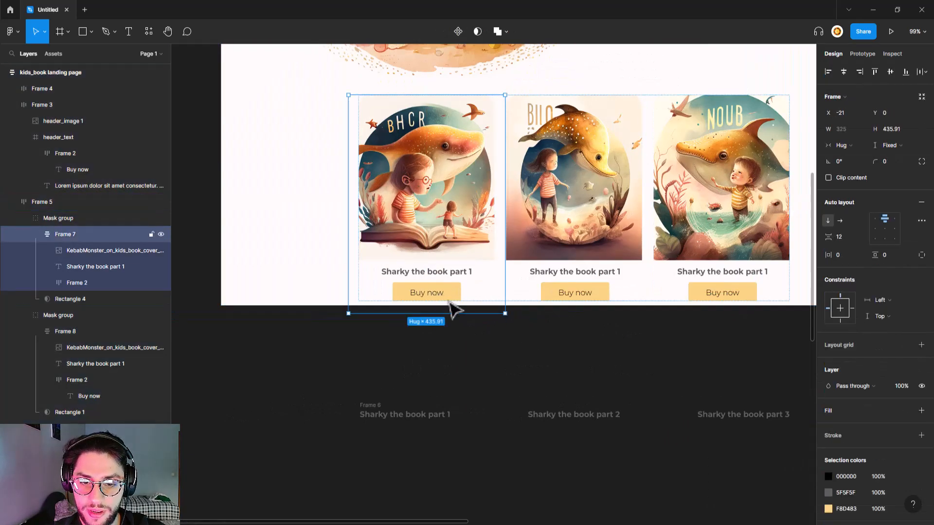
pyautogui.click(528, 341)
pyautogui.moveTo(549, 344); pyautogui.dragTo(492, 342)
pyautogui.scroll(-5, 493, 342)
# - Set the vertical padding of the kids_book landing page frame to 124
pyautogui.click(652, 326)
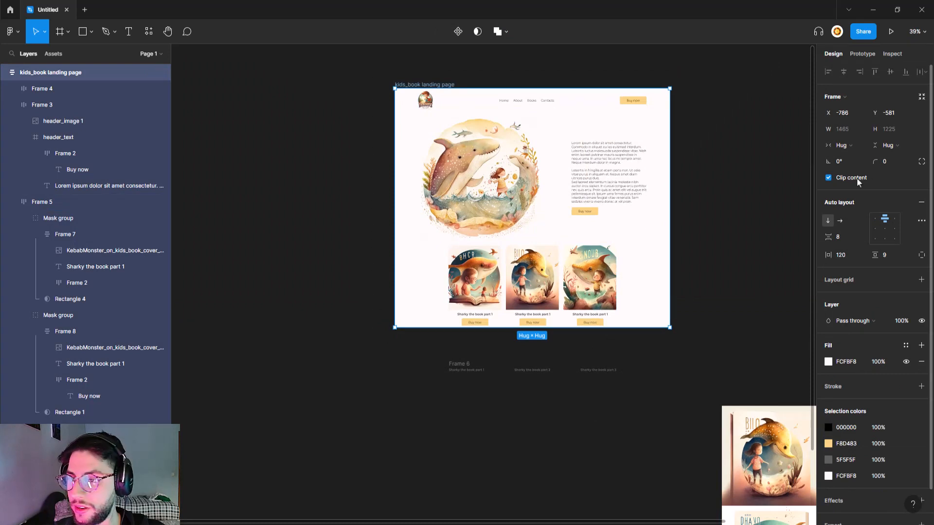
pyautogui.moveTo(875, 255); pyautogui.dragTo(50, 232)
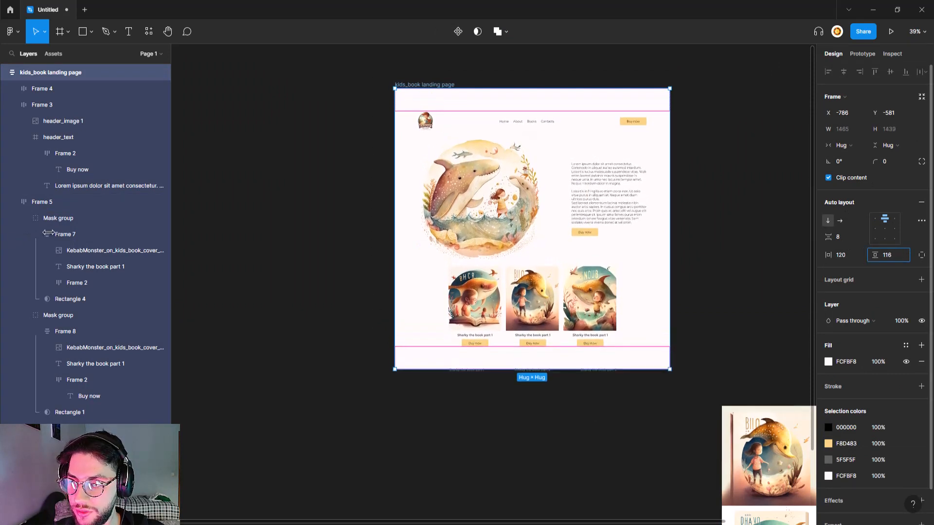
pyautogui.click(894, 255)
pyautogui.write('124')
pyautogui.press('Return')
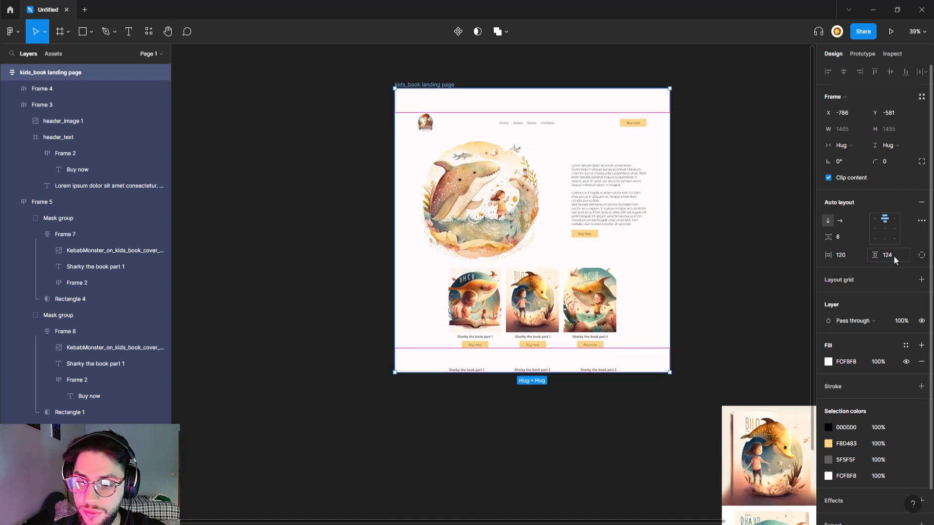
# - Delete the three leftover Sharky the book titles and their Frame 6 below the book cards
pyautogui.click(601, 365)
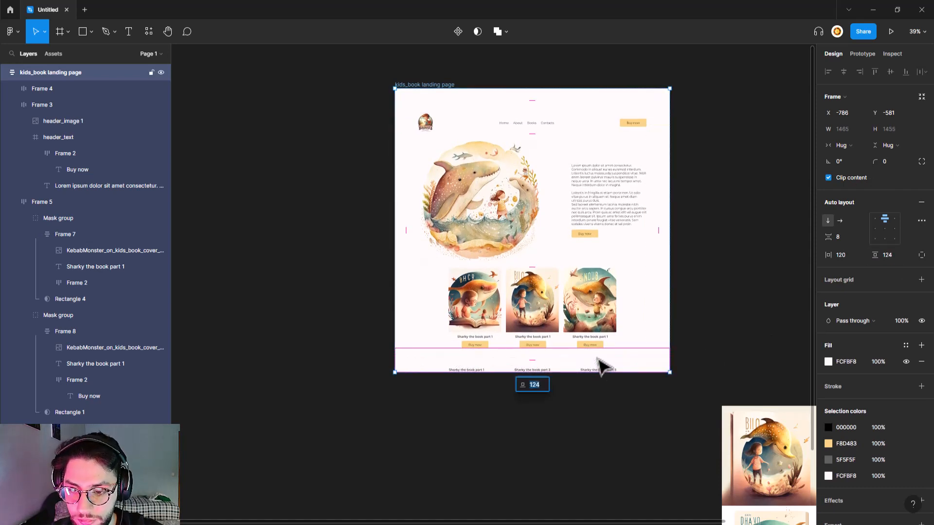
pyautogui.click(600, 370)
pyautogui.keyDown('shift'); pyautogui.click(530, 371); pyautogui.keyUp('shift')
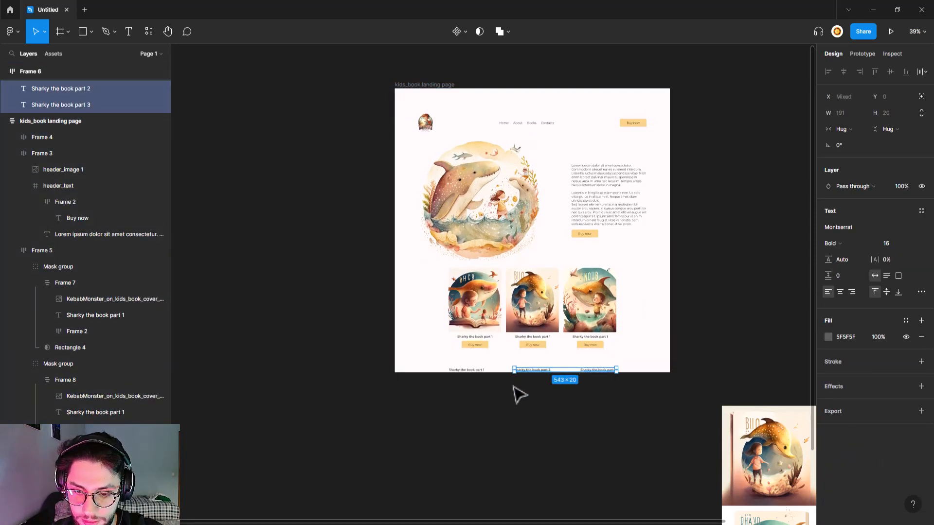
pyautogui.click(514, 386)
pyautogui.click(522, 371)
pyautogui.press('Delete')
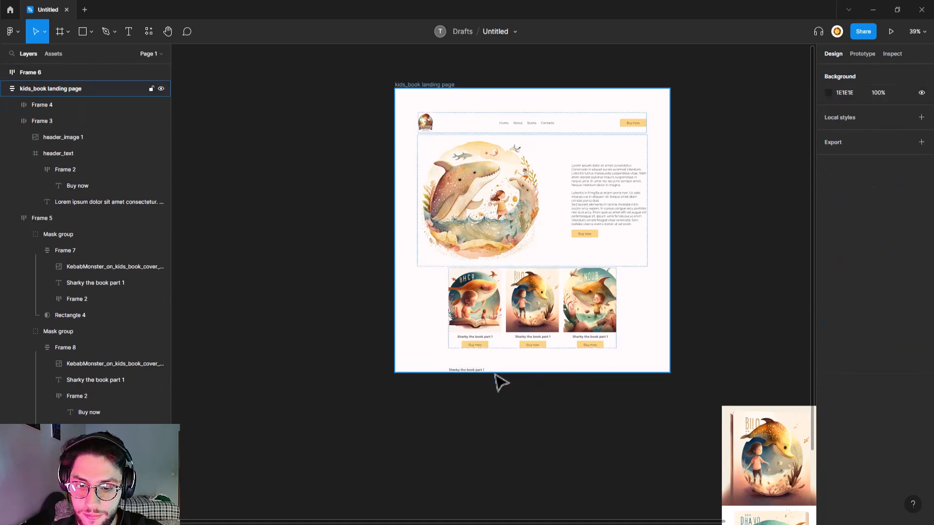
pyautogui.click(487, 372)
pyautogui.press('Delete')
pyautogui.click(530, 372)
pyautogui.click(627, 383)
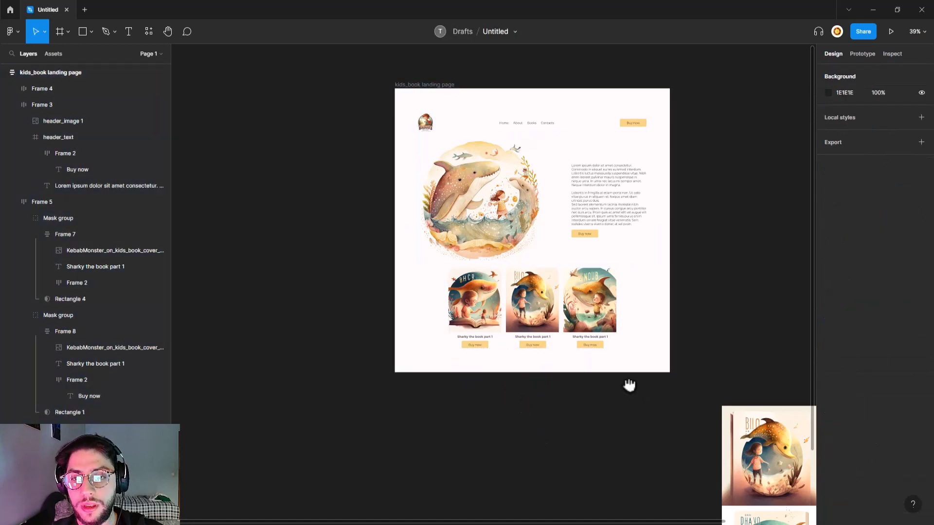
# - Switch the landing page frame to individual padding and set its top padding to 24
pyautogui.hscroll(2, 594, 345)
pyautogui.click(602, 346)
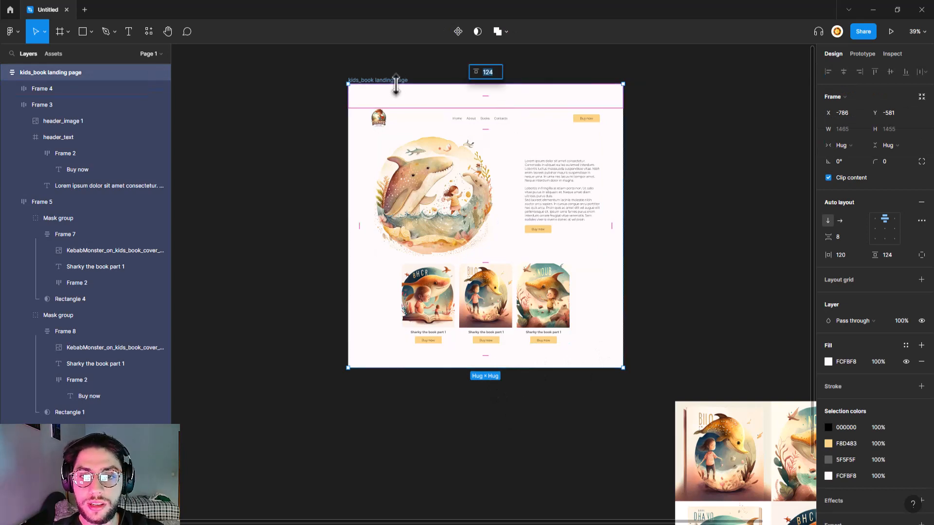
pyautogui.click(922, 255)
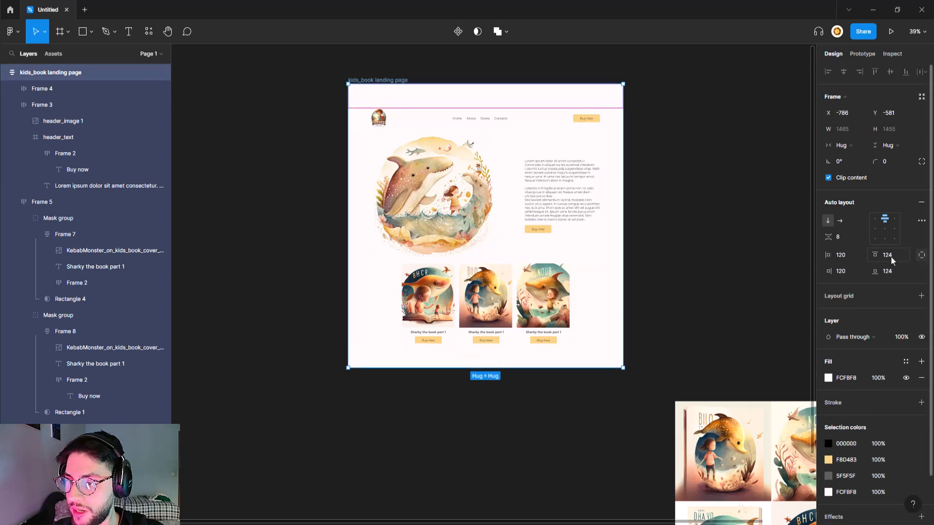
pyautogui.click(891, 256)
pyautogui.write('0')
pyautogui.press('Return')
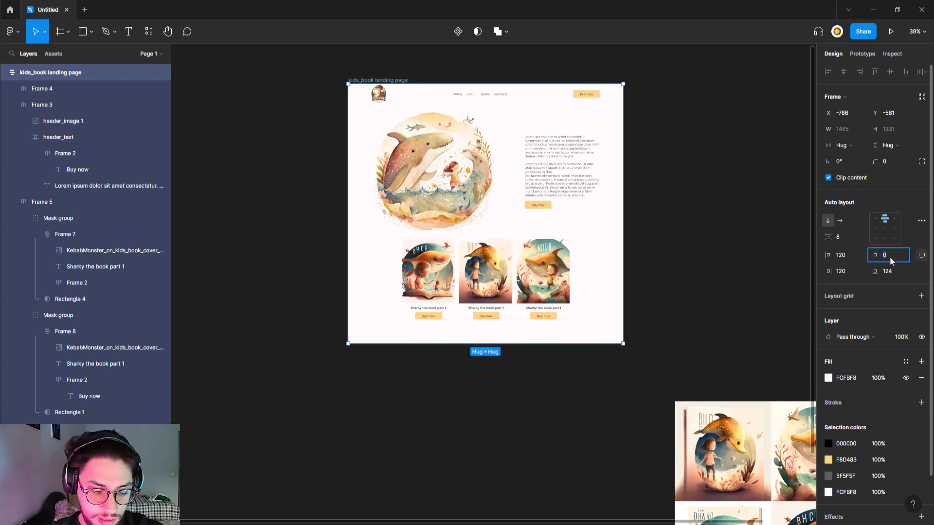
pyautogui.write('24')
pyautogui.press('Return')
pyautogui.click(683, 189)
# - Review the landing page's header, hero section and book card row for spacing and alignment
pyautogui.moveTo(693, 172); pyautogui.dragTo(696, 206)
pyautogui.scroll(5, 489, 106)
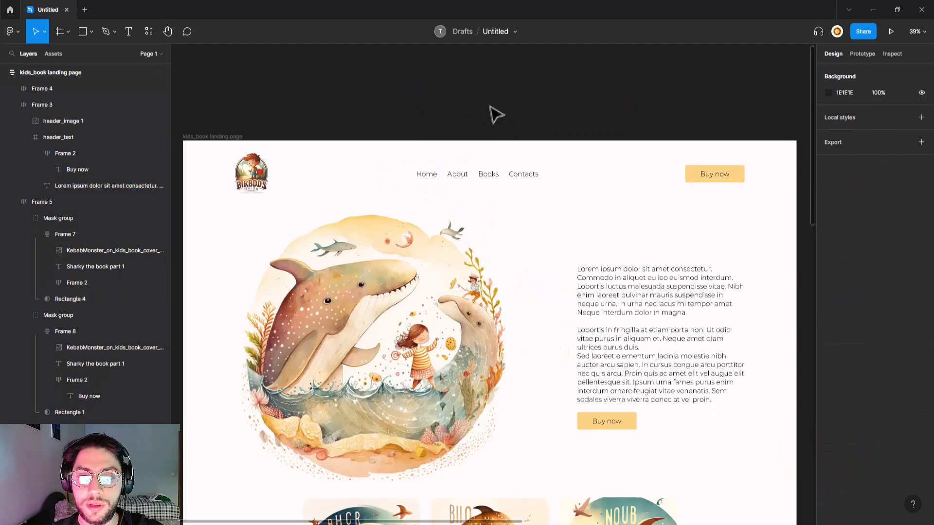
pyautogui.moveTo(531, 190); pyautogui.dragTo(453, 225)
pyautogui.click(593, 226)
pyautogui.click(742, 218)
pyautogui.moveTo(748, 217); pyautogui.dragTo(712, 153)
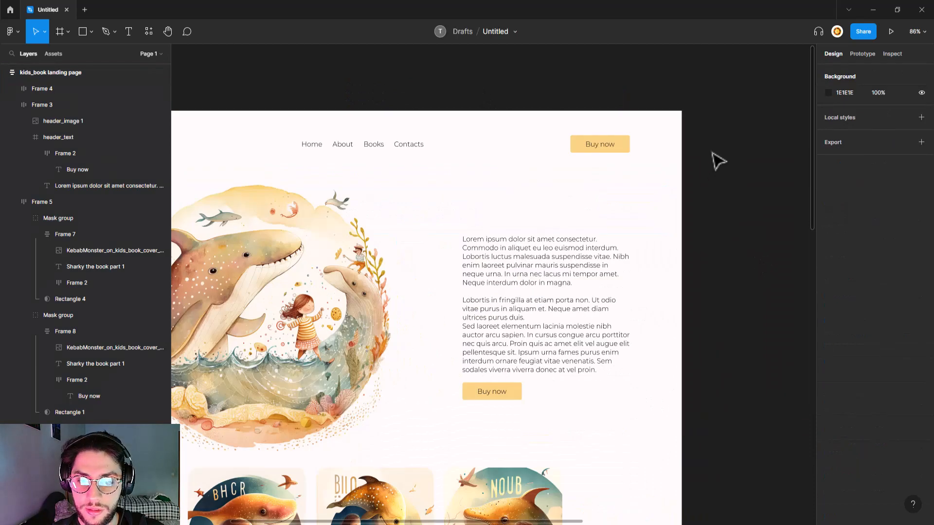
pyautogui.scroll(-5, 702, 259)
pyautogui.moveTo(664, 281); pyautogui.dragTo(727, 217)
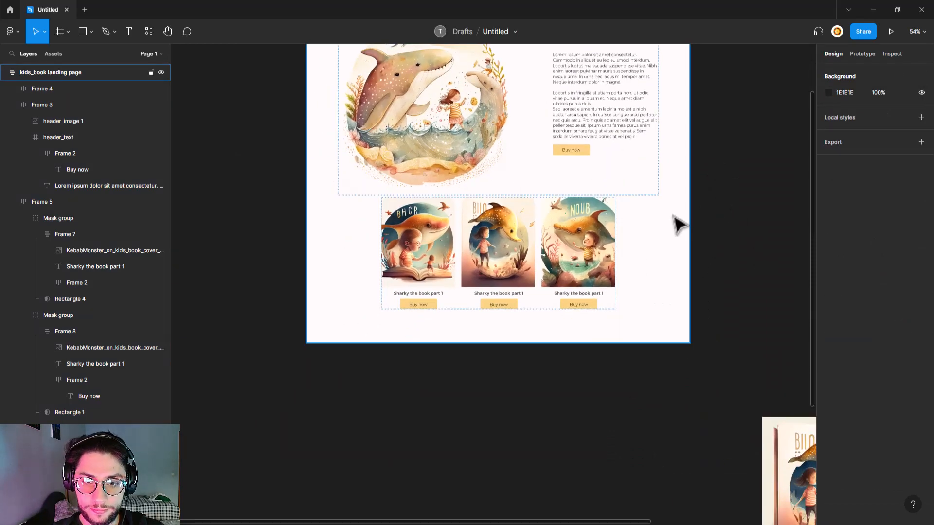
# - Increase the landing page frame's vertical spacing between the hero section and the book cards
pyautogui.click(631, 233)
pyautogui.click(547, 193)
pyautogui.click(546, 193)
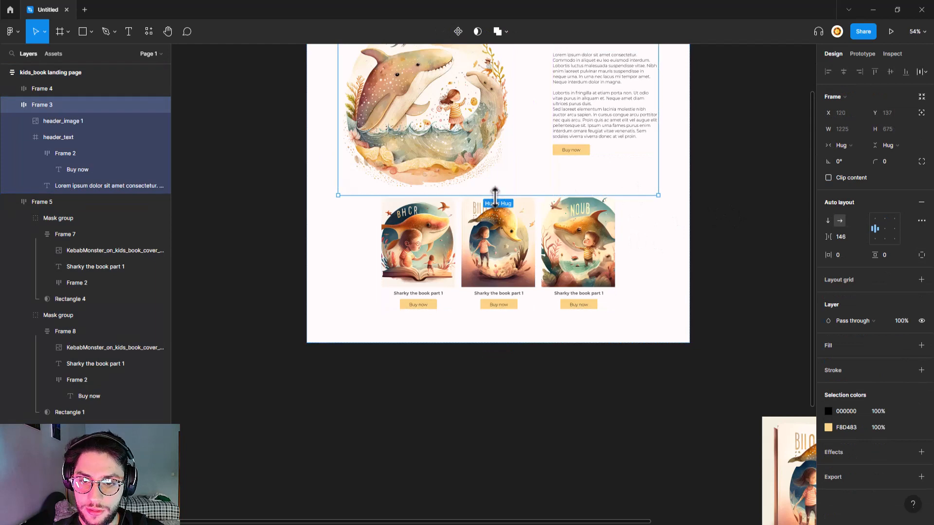
pyautogui.press('Escape')
pyautogui.moveTo(497, 195); pyautogui.dragTo(496, 200)
pyautogui.click(742, 229)
pyautogui.scroll(3, 737, 292)
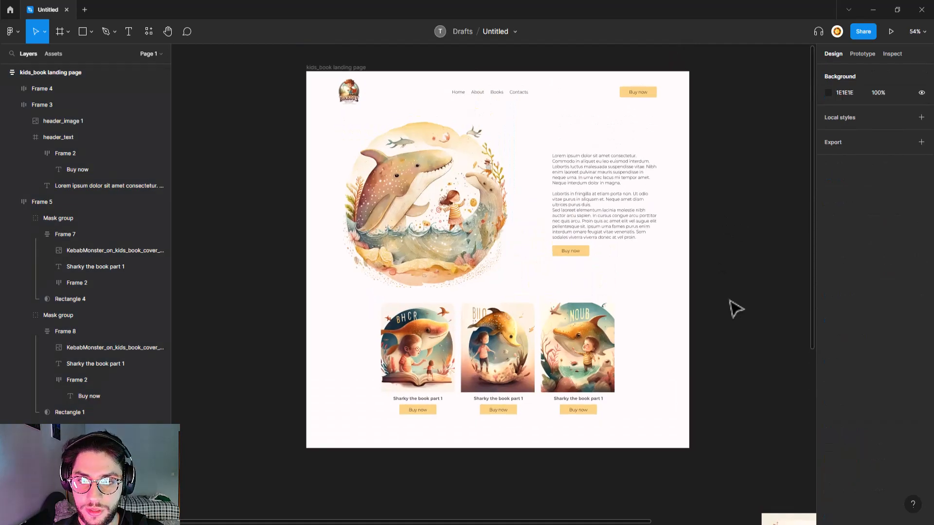
# - Select the kids_book landing page frame and present it as a prototype
pyautogui.scroll(-3, 734, 308)
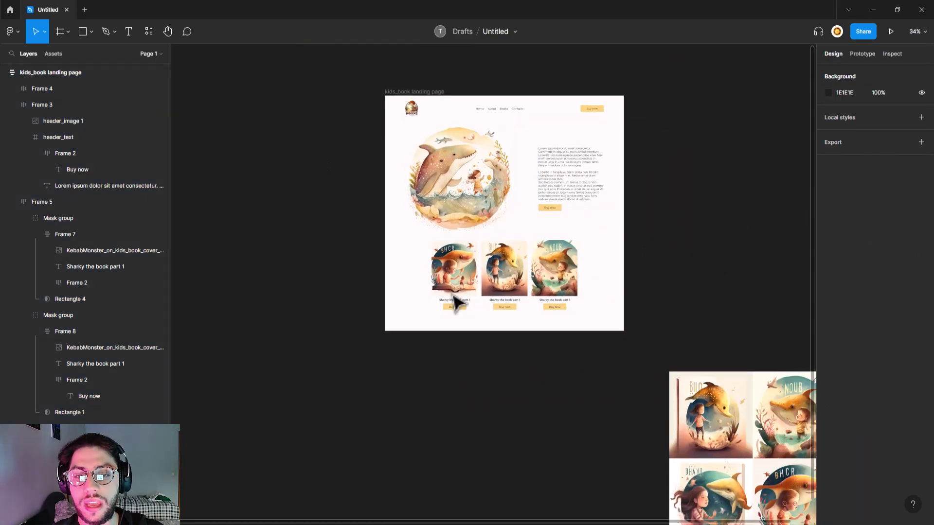
pyautogui.click(433, 94)
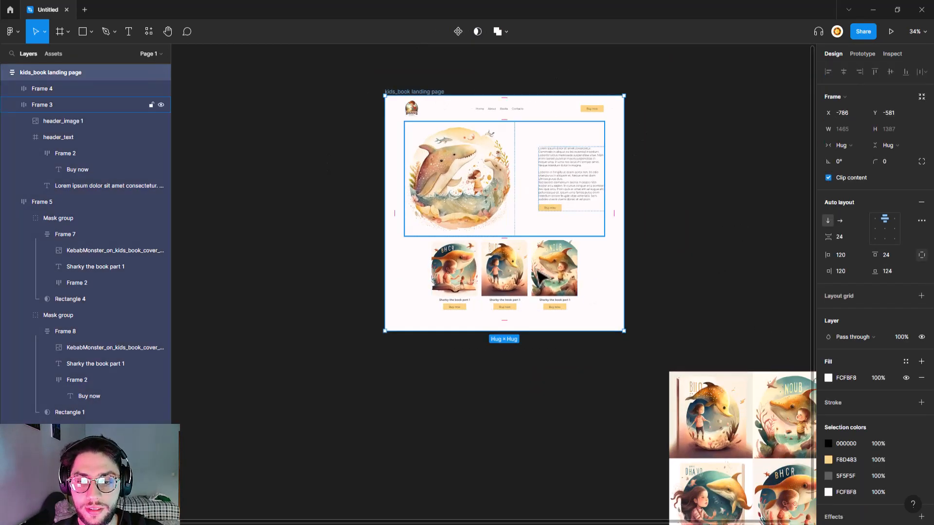
pyautogui.scroll(5, 575, 277)
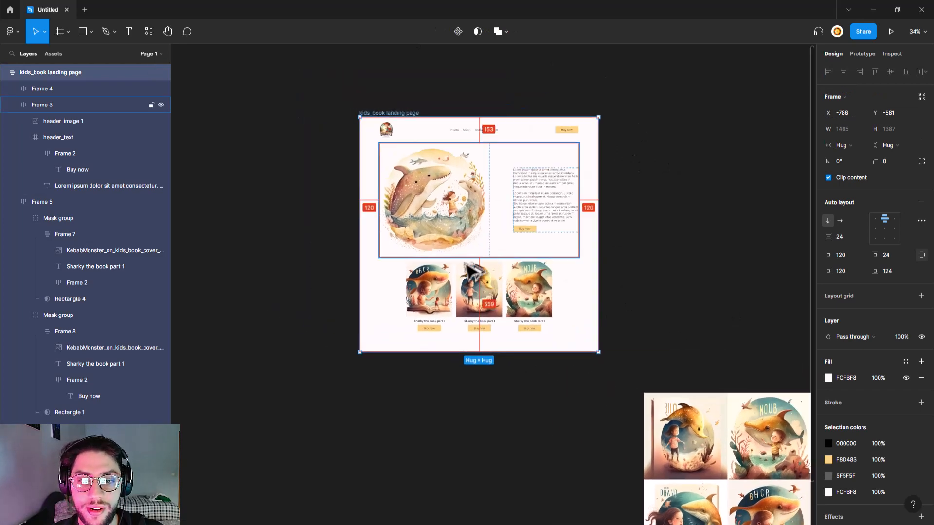
pyautogui.click(492, 239)
pyautogui.click(359, 104)
pyautogui.click(891, 31)
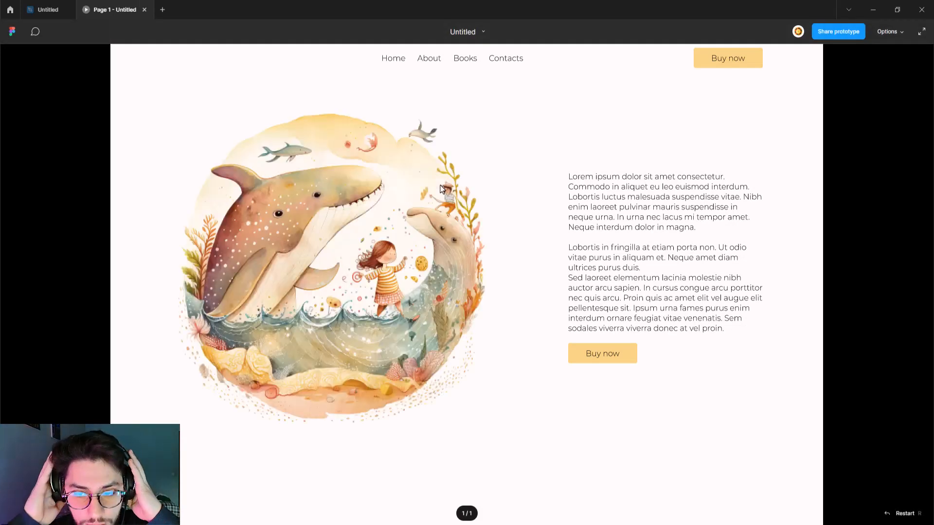
# - Examine the presented page's header, hero section and book cards, including the lower edges of the Buy now buttons, and return to the design file
pyautogui.scroll(-2, 527, 277)
pyautogui.scroll(2, 521, 290)
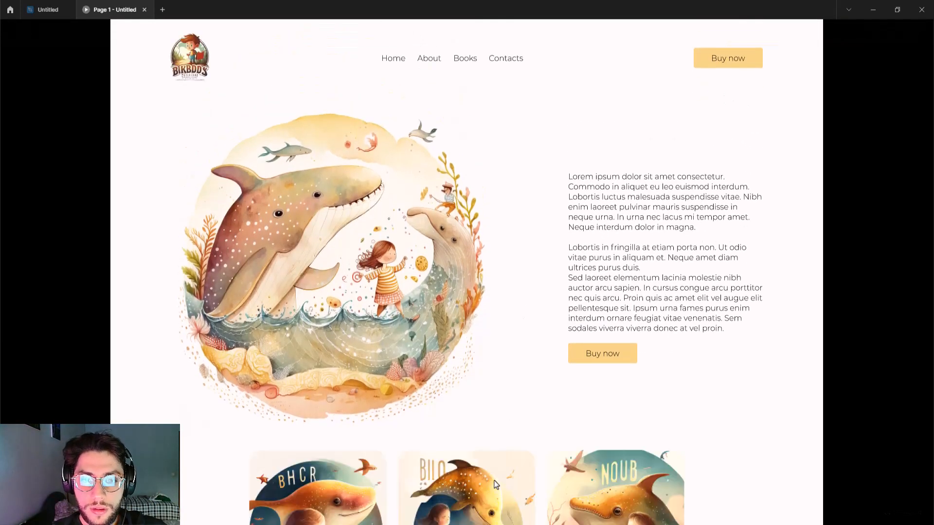
pyautogui.scroll(-4, 495, 484)
pyautogui.scroll(2, 366, 373)
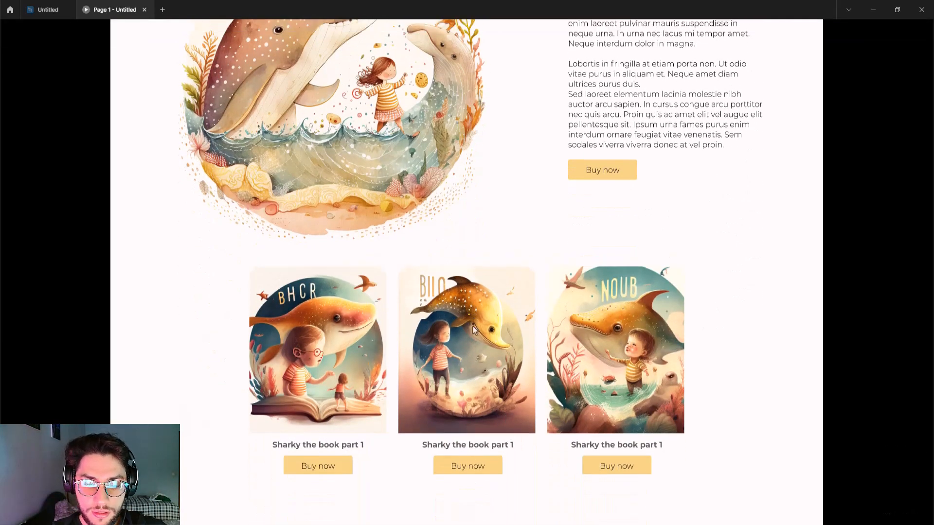
pyautogui.scroll(-2, 517, 343)
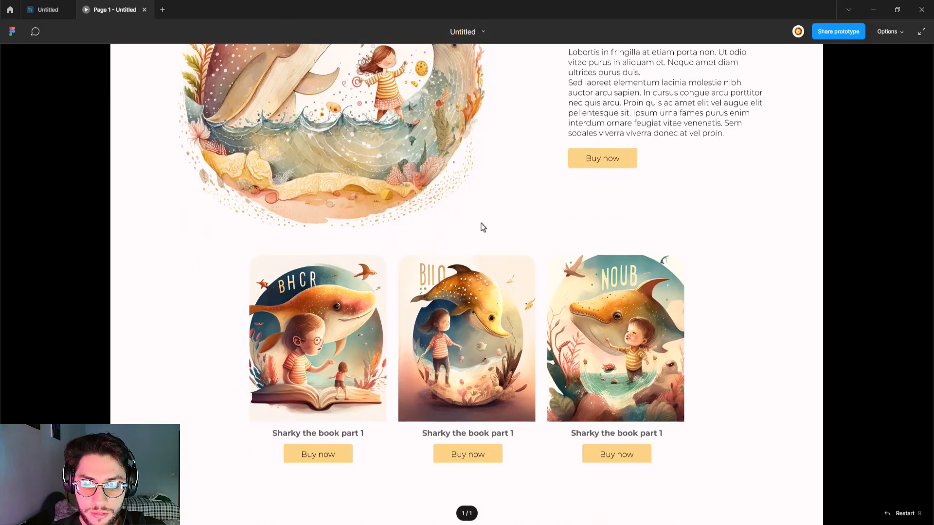
pyautogui.scroll(4, 483, 227)
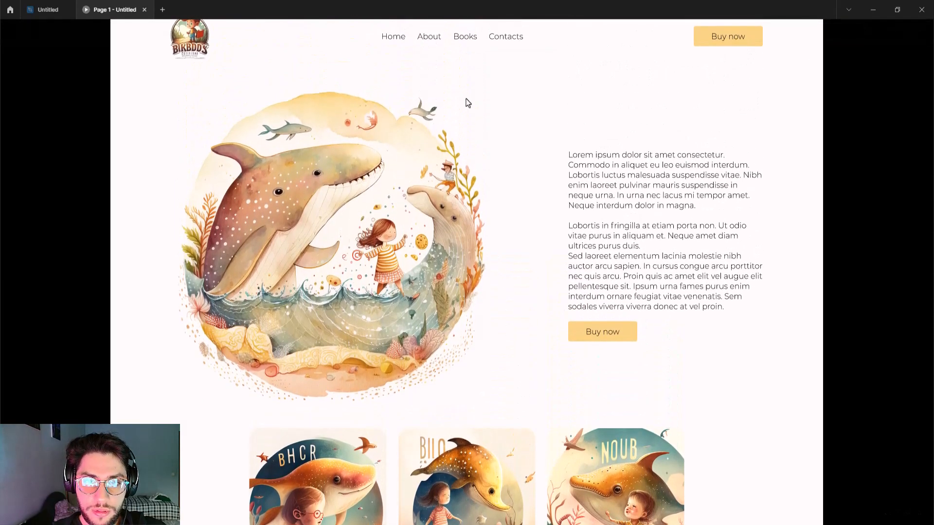
pyautogui.scroll(1, 582, 122)
pyautogui.click(42, 10)
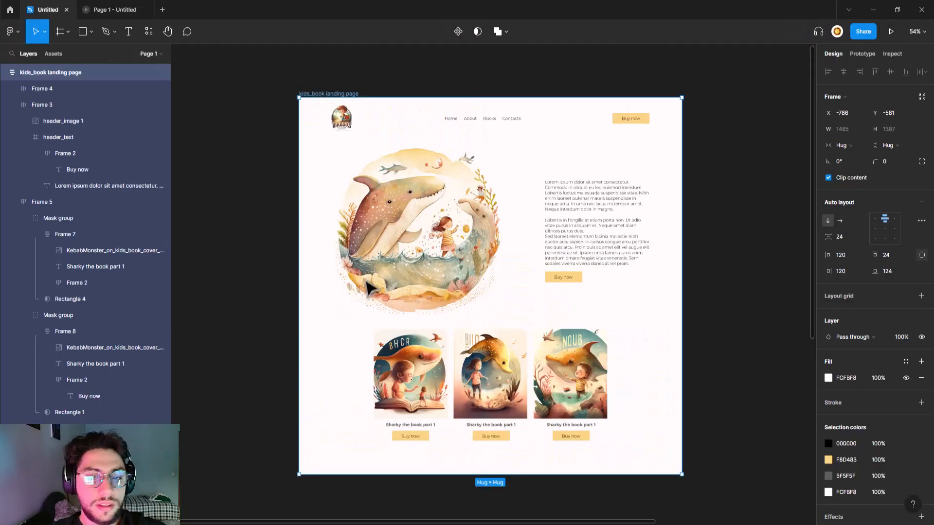
# - Extend the book card row frame (Frame 5) to a height of 424 and set its vertical resizing to Hug
pyautogui.scroll(5, 515, 389)
pyautogui.click(492, 431)
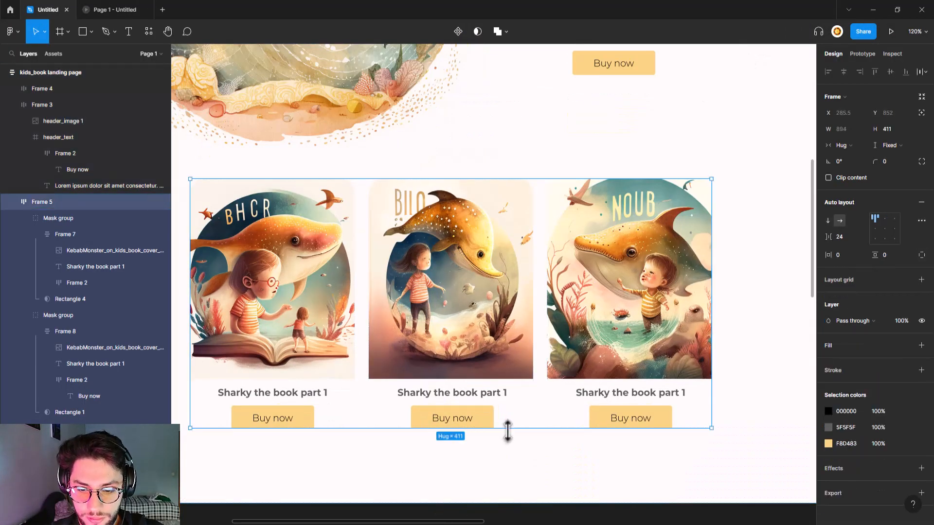
pyautogui.moveTo(507, 432); pyautogui.dragTo(508, 437)
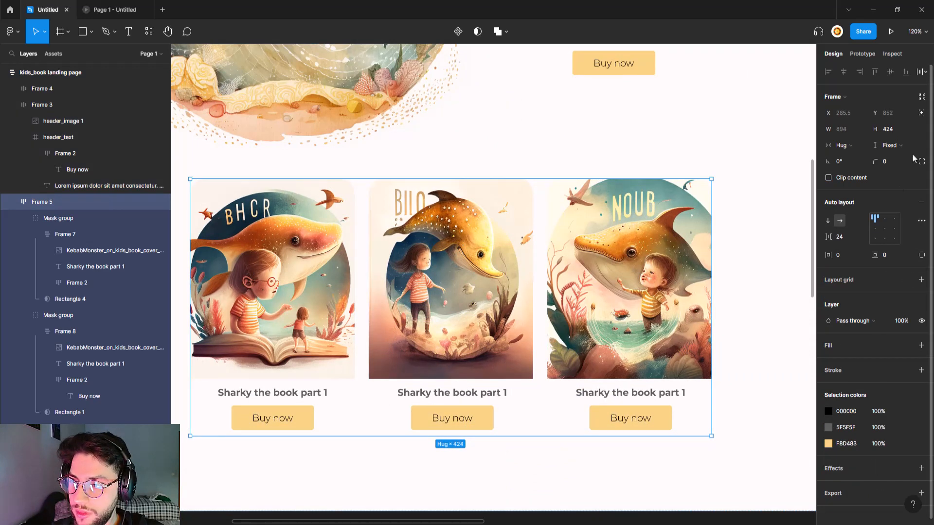
pyautogui.click(891, 145)
pyautogui.click(894, 164)
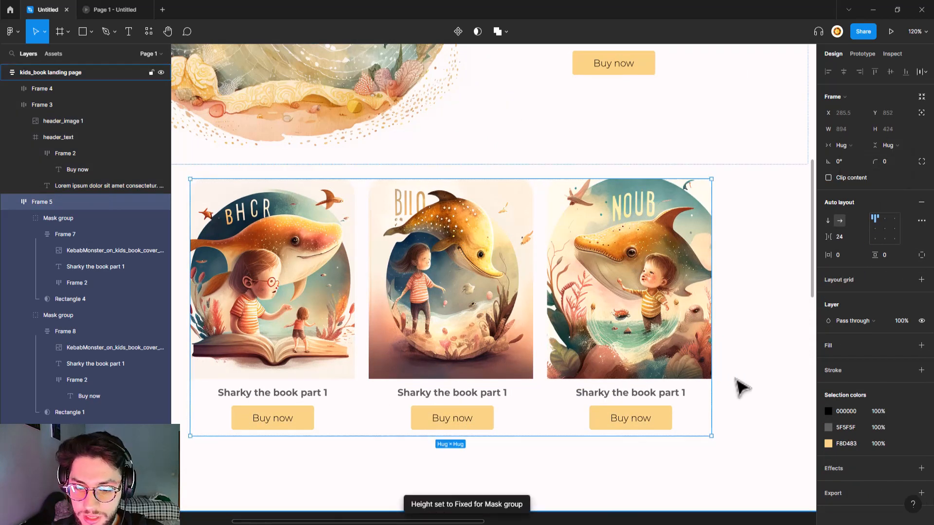
pyautogui.click(729, 337)
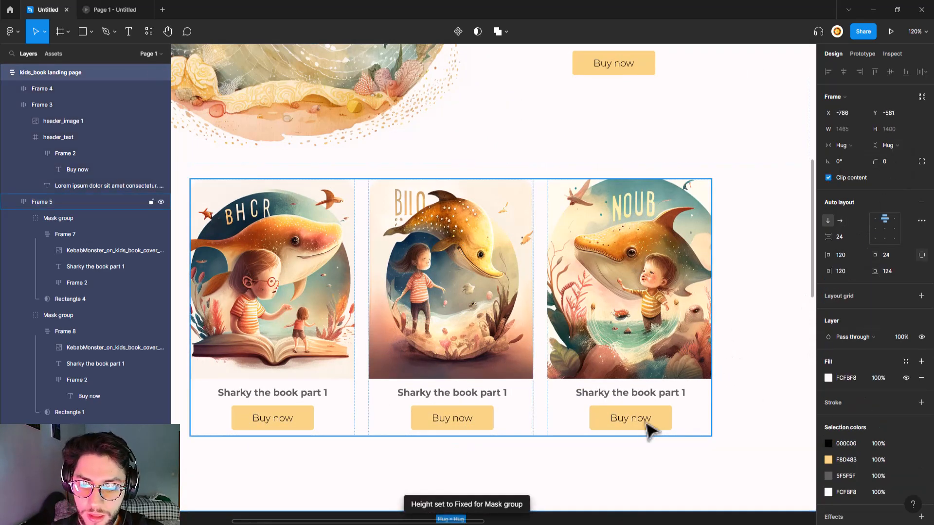
# - Copy the header's Buy now button onto the empty canvas above the landing page
pyautogui.scroll(3, 608, 381)
pyautogui.scroll(-3, 625, 246)
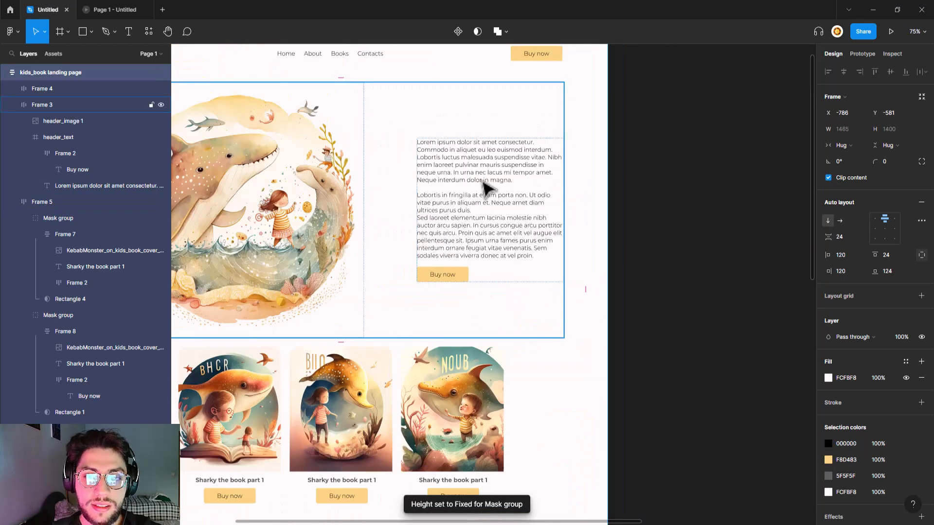
pyautogui.scroll(3, 486, 187)
pyautogui.moveTo(550, 193); pyautogui.dragTo(511, 114)
pyautogui.doubleClick(467, 210)
pyautogui.moveTo(578, 101); pyautogui.dragTo(500, 219)
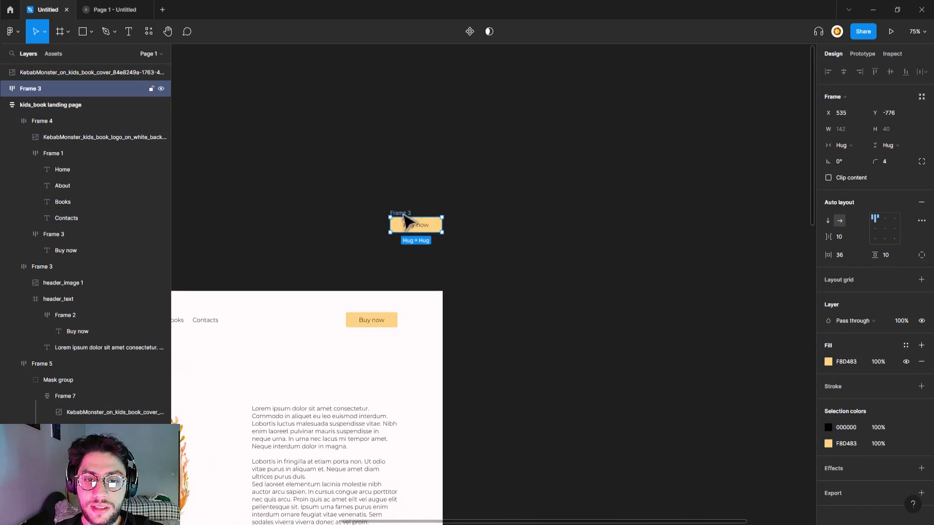
pyautogui.moveTo(411, 223); pyautogui.dragTo(495, 146)
# - Turn the copied Buy now button into a component and add a second variant below the default one
pyautogui.rightClick(494, 146)
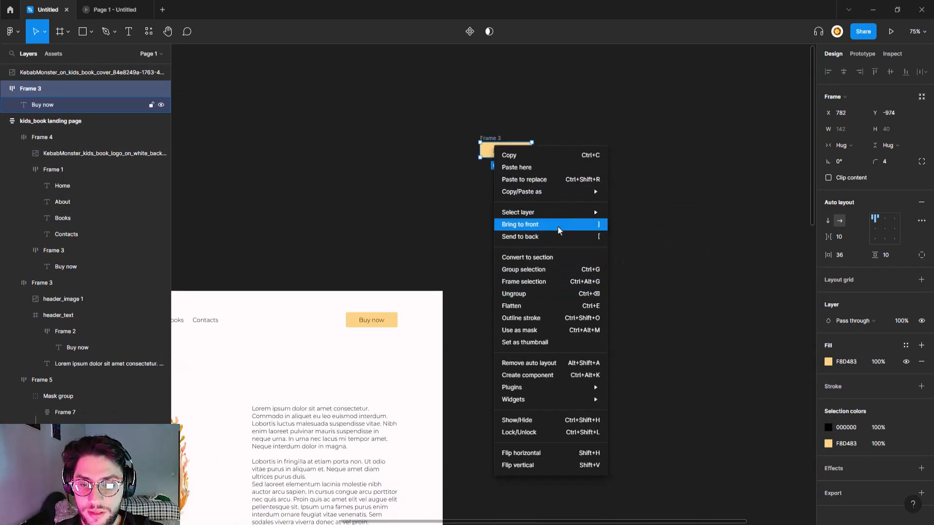
pyautogui.click(469, 32)
pyautogui.click(470, 32)
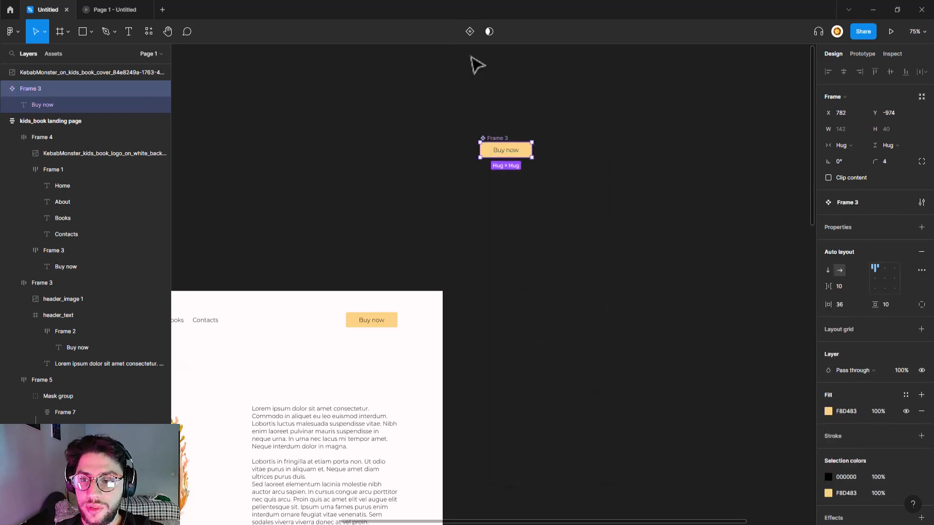
pyautogui.click(921, 227)
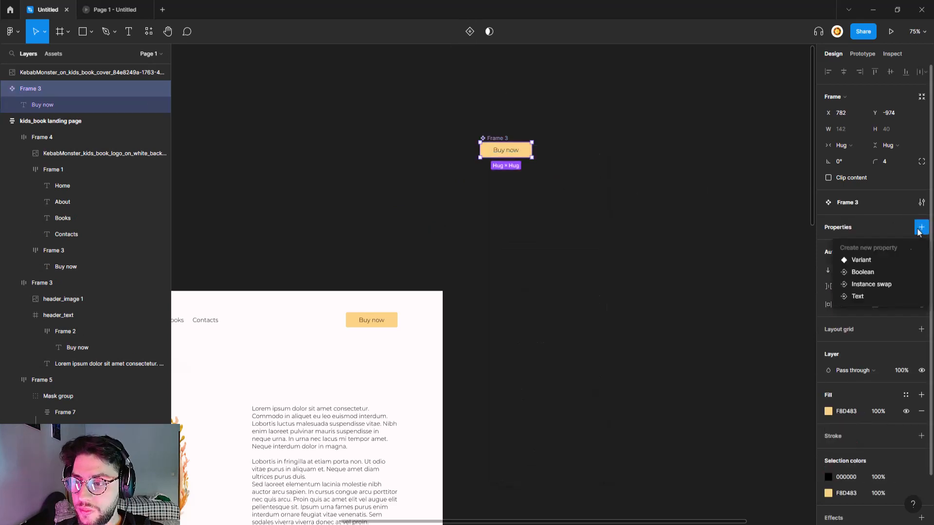
pyautogui.click(886, 262)
pyautogui.click(506, 183)
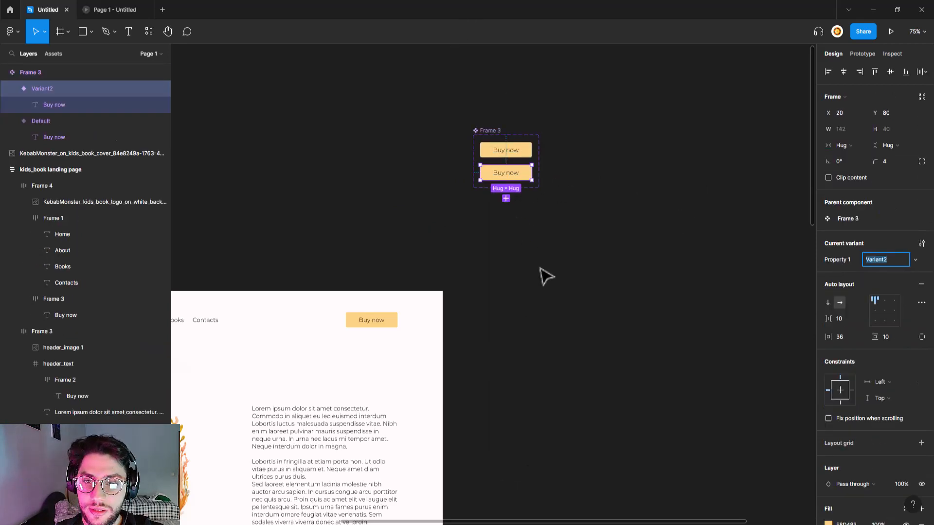
# - Change the second button variant's fill to a linear gradient and set its end stop to 100% opacity
pyautogui.scroll(5, 532, 177)
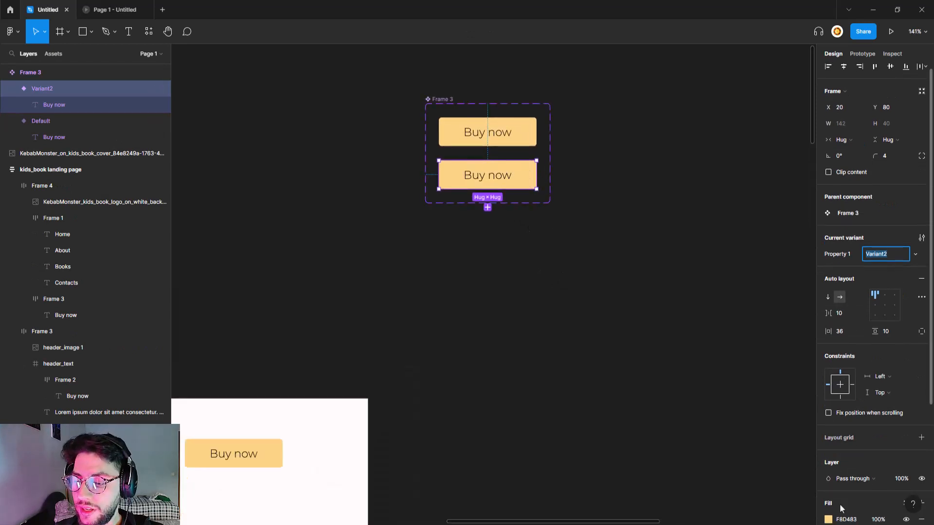
pyautogui.scroll(-4, 834, 462)
pyautogui.click(829, 423)
pyautogui.click(715, 261)
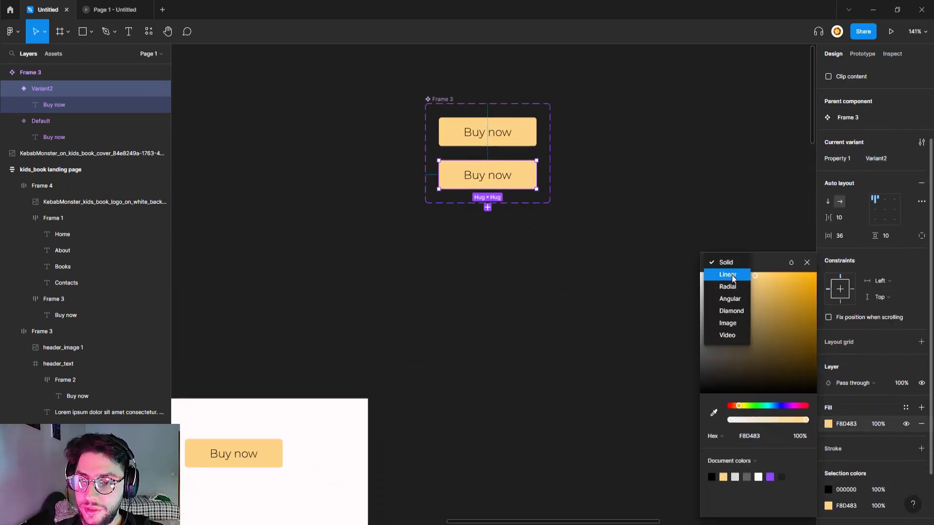
pyautogui.click(724, 271)
pyautogui.click(805, 248)
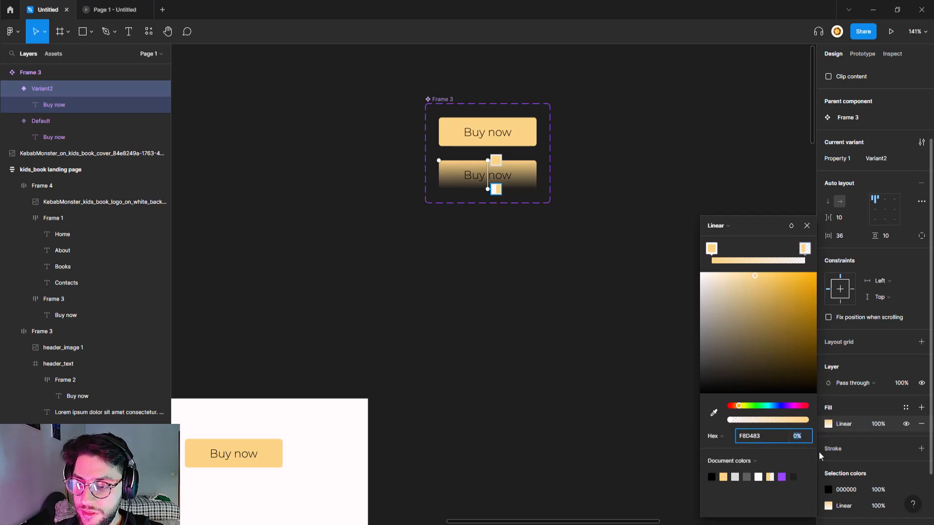
pyautogui.write('100')
pyautogui.press('Return')
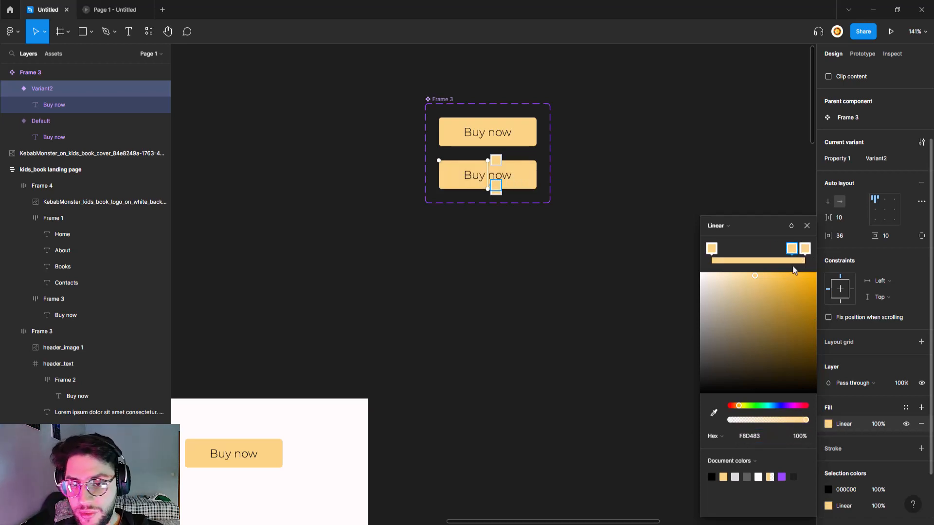
# - Recolor the gradient from a pale cream start to a deeper orange end, leaving only these two stops
pyautogui.moveTo(800, 283); pyautogui.dragTo(796, 274)
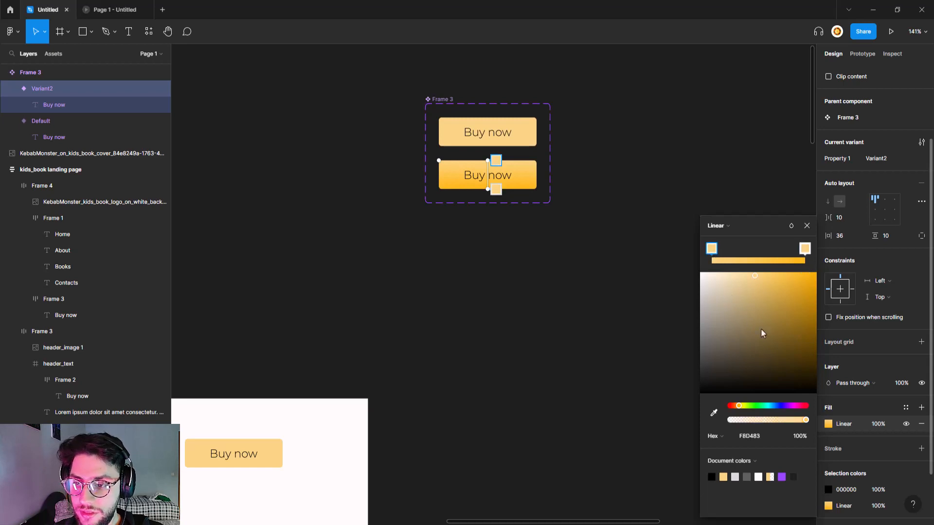
pyautogui.moveTo(754, 276); pyautogui.dragTo(731, 267)
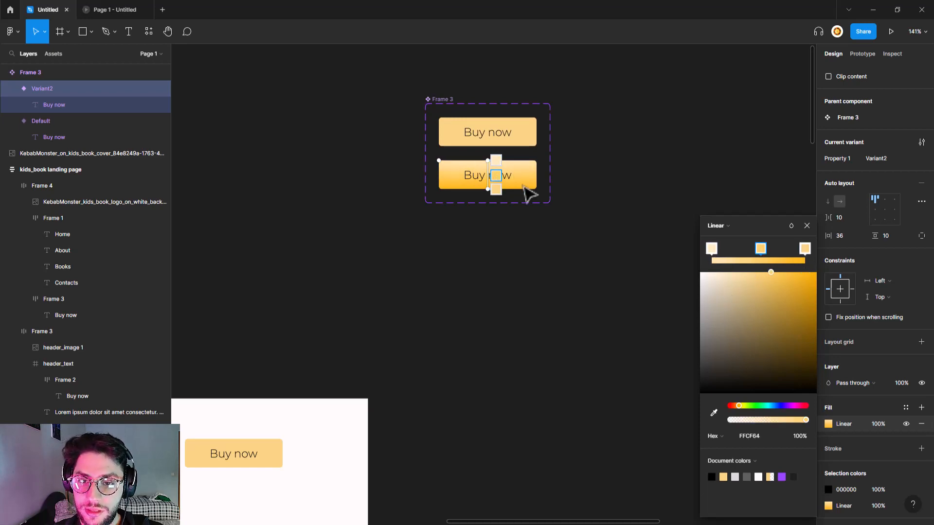
pyautogui.press('Delete')
pyautogui.click(807, 225)
pyautogui.scroll(-3, 892, 450)
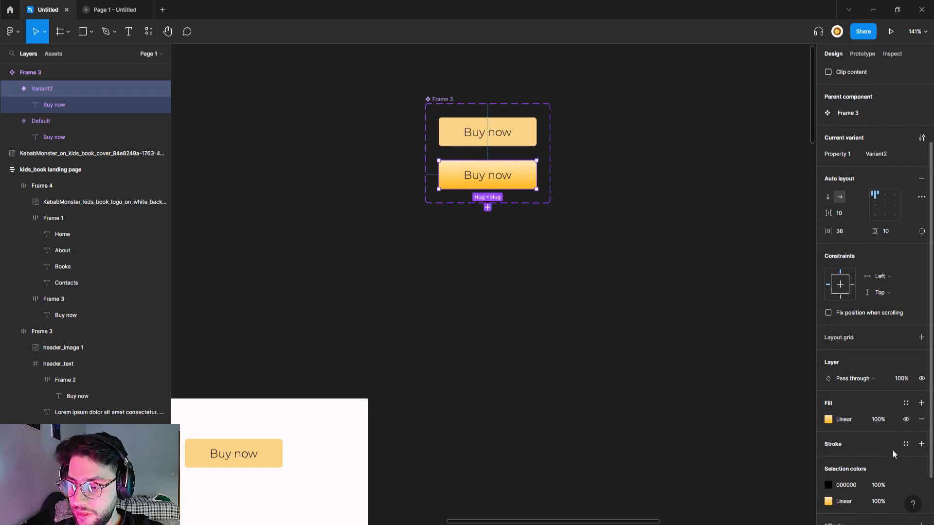
# - Add a drop shadow to the second button variant and color it FFC33C, sampled from the button's gradient
pyautogui.click(921, 463)
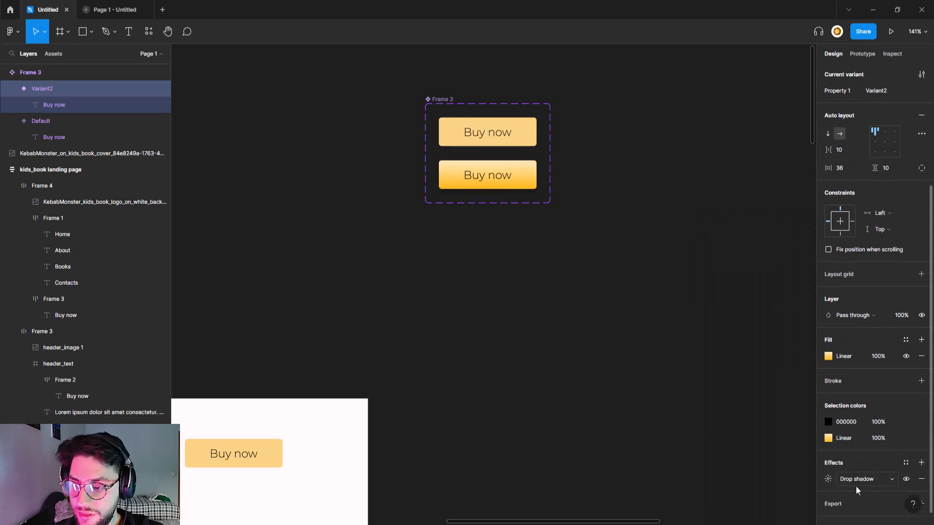
pyautogui.click(828, 480)
pyautogui.click(714, 481)
pyautogui.click(596, 411)
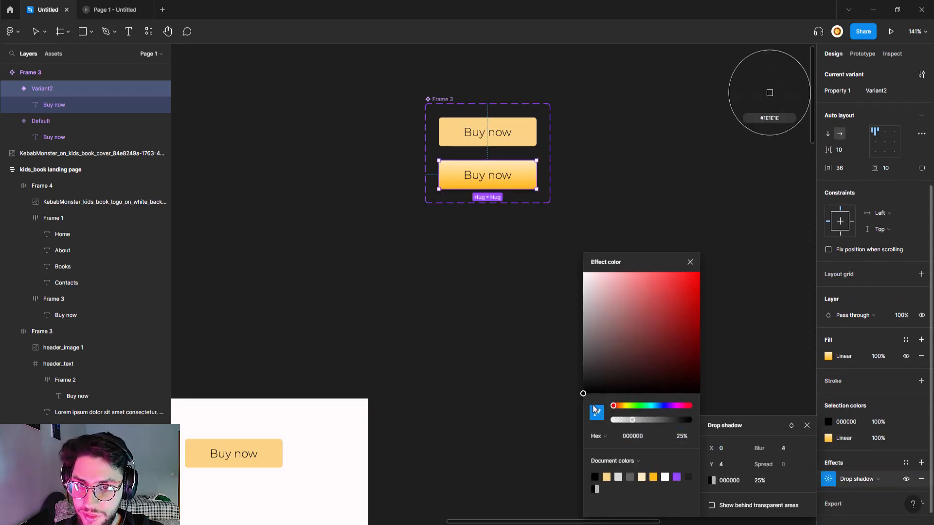
pyautogui.click(516, 160)
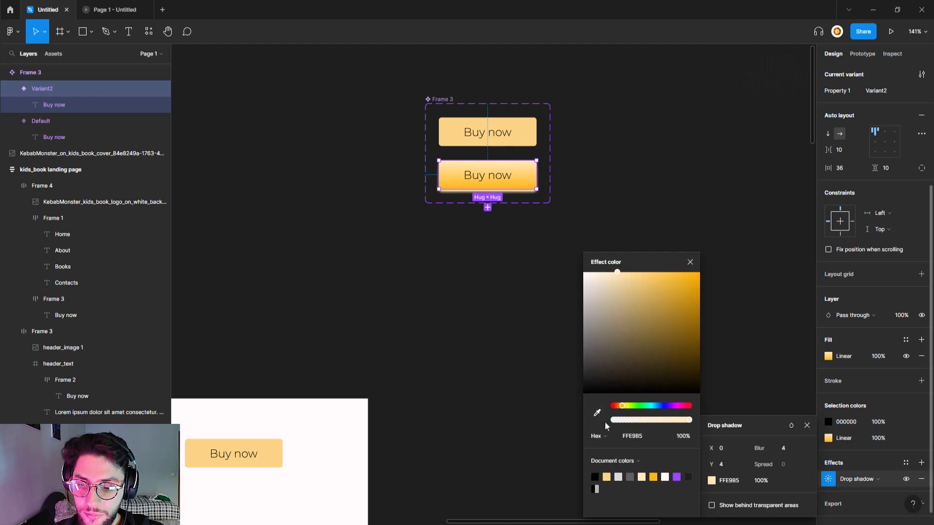
pyautogui.click(537, 176)
pyautogui.click(690, 262)
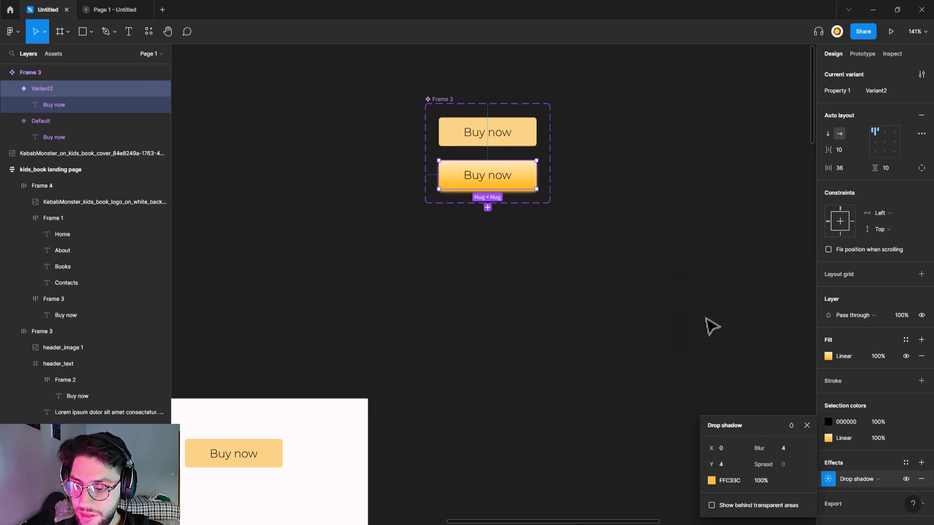
# - Set the drop shadow's blur to 5, Y offset to 2 and color opacity to 50%
pyautogui.moveTo(760, 448); pyautogui.dragTo(799, 447)
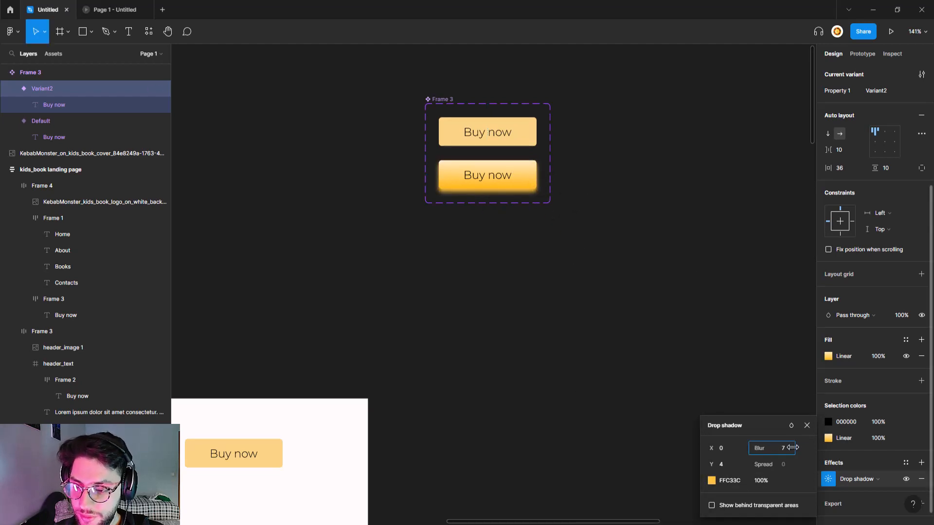
pyautogui.write('2')
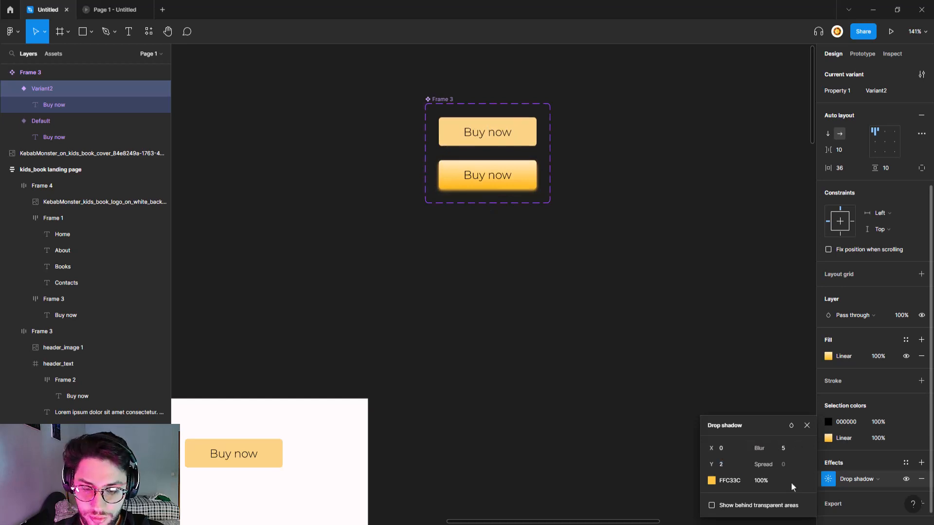
pyautogui.click(761, 481)
pyautogui.write('5')
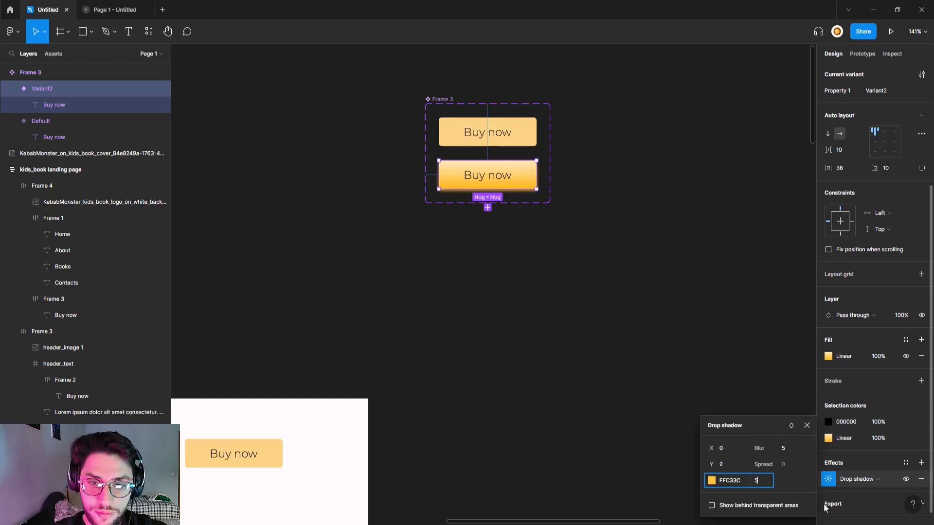
pyautogui.write('0')
pyautogui.press('Return')
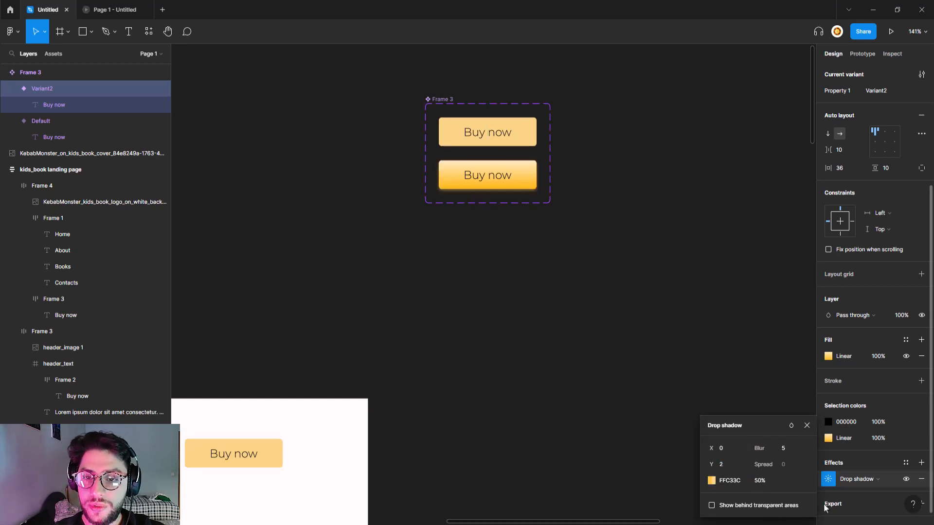
# - Try the Bold weight on the second variant's Buy now text
pyautogui.doubleClick(501, 183)
pyautogui.click(865, 273)
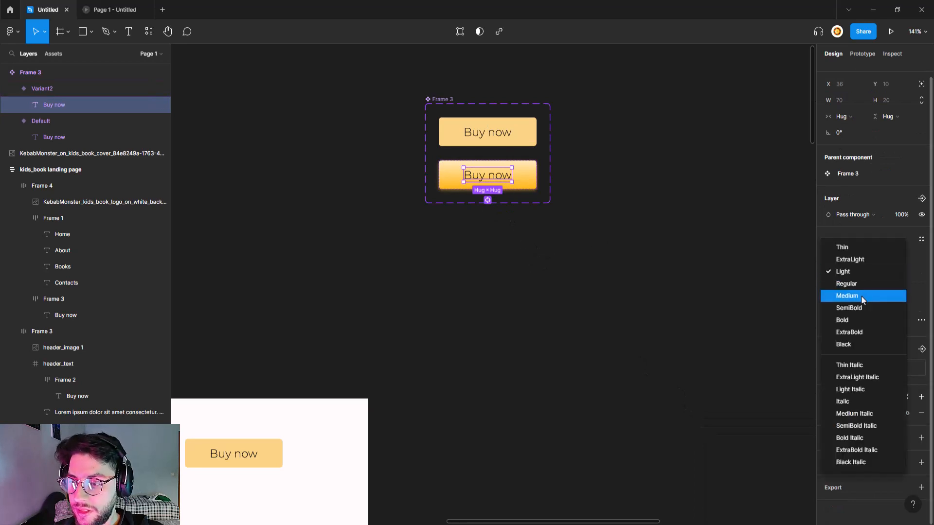
pyautogui.click(853, 320)
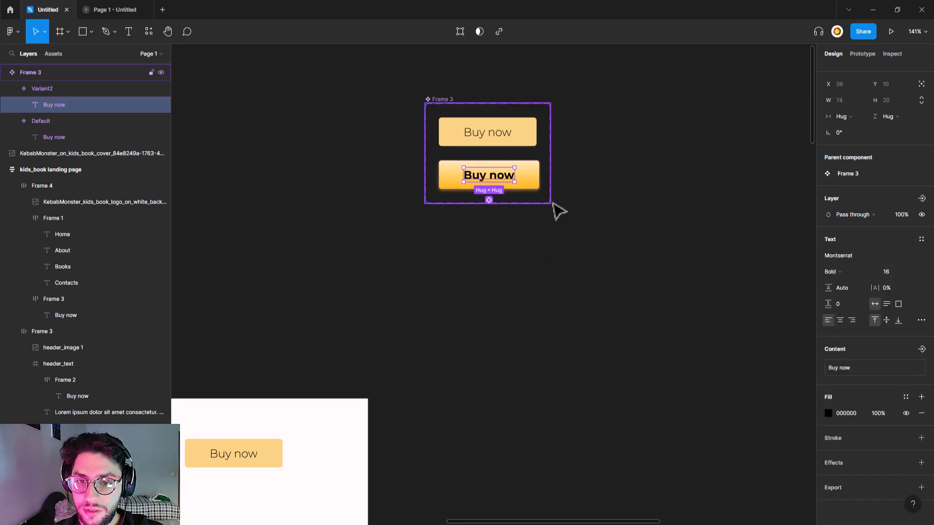
pyautogui.click(538, 246)
# - Replace the original Buy now button in the landing page's navigation bar with an instance of the local button component
pyautogui.scroll(-5, 632, 277)
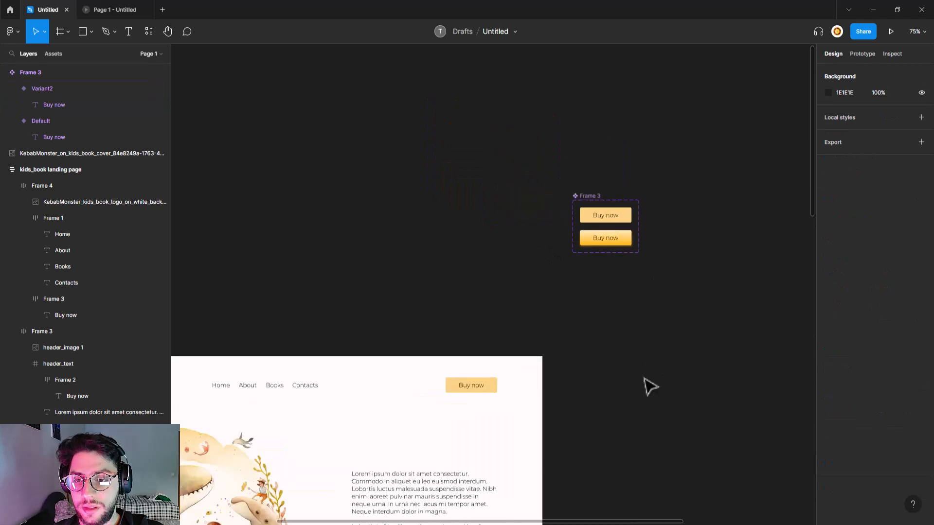
pyautogui.moveTo(643, 280); pyautogui.dragTo(646, 230)
pyautogui.click(614, 165)
pyautogui.click(187, 115)
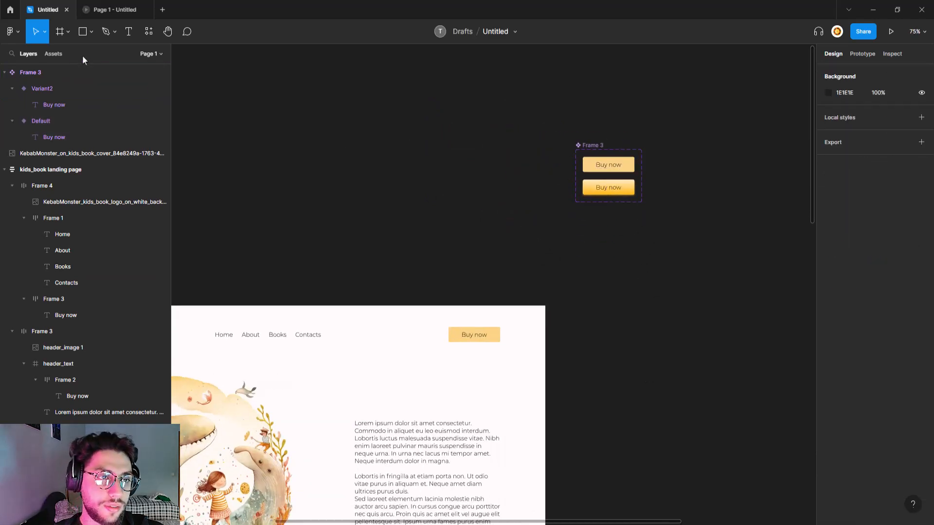
pyautogui.click(54, 54)
pyautogui.moveTo(46, 120); pyautogui.dragTo(463, 221)
pyautogui.moveTo(568, 245); pyautogui.dragTo(523, 188)
pyautogui.moveTo(425, 169); pyautogui.dragTo(435, 282)
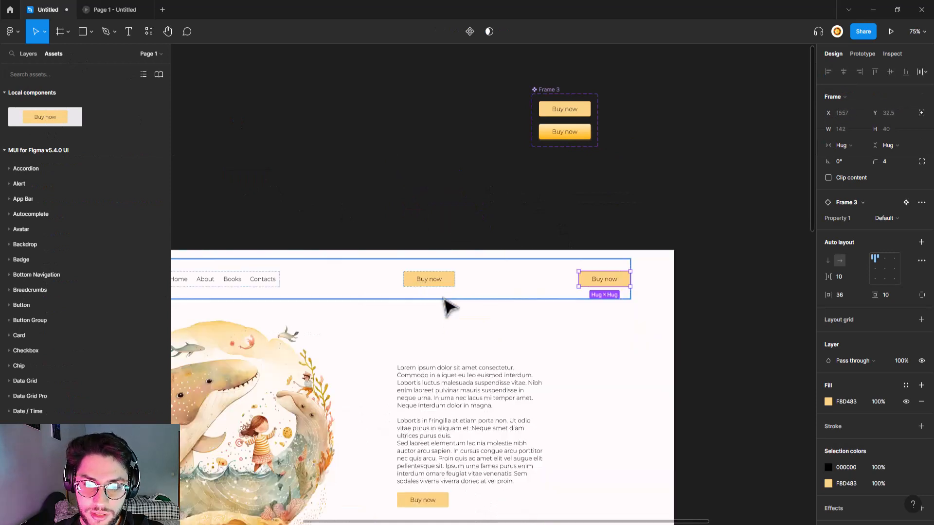
pyautogui.click(433, 282)
pyautogui.press('Delete')
# - Replace the Buy now button below the header paragraph with a component instance, aligned to the paragraph's left edge
pyautogui.moveTo(550, 301); pyautogui.dragTo(619, 173)
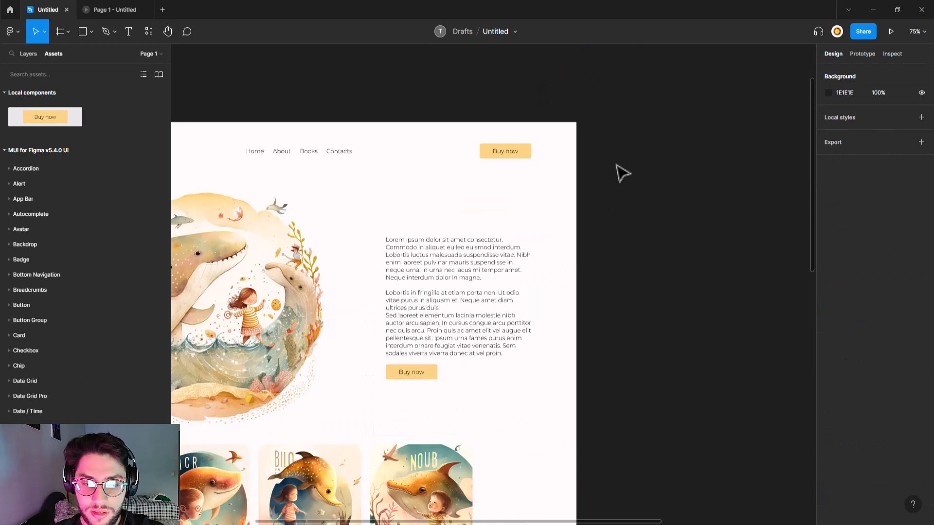
pyautogui.moveTo(46, 117); pyautogui.dragTo(481, 373)
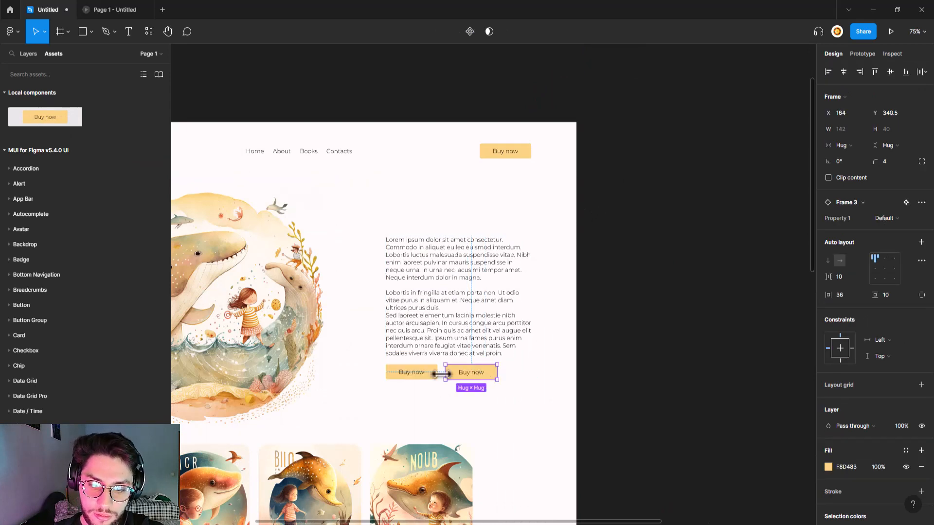
pyautogui.click(427, 373)
pyautogui.press('Delete')
pyautogui.click(471, 375)
pyautogui.doubleClick(478, 374)
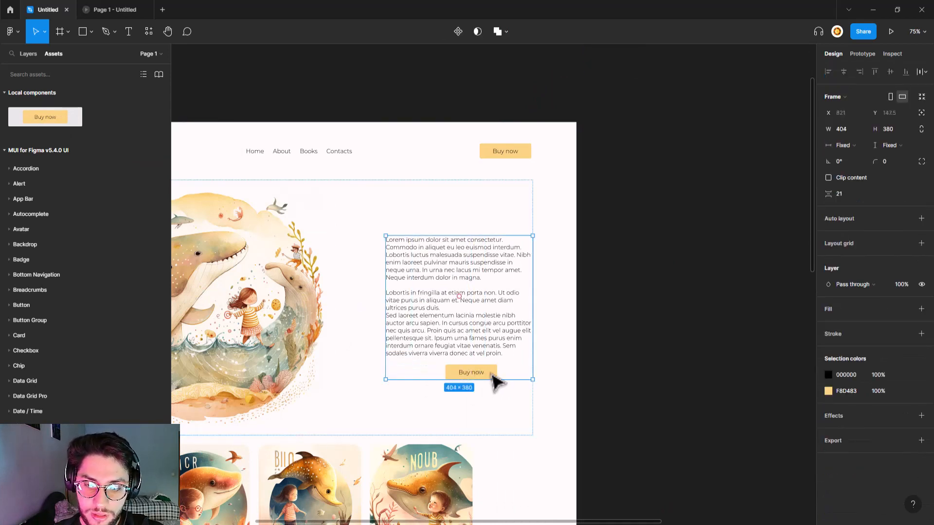
pyautogui.doubleClick(490, 374)
pyautogui.moveTo(490, 374); pyautogui.dragTo(431, 375)
pyautogui.click(448, 393)
# - Replace the Buy now buttons under the three book covers with instances of the local button component
pyautogui.moveTo(494, 347); pyautogui.dragTo(673, 74)
pyautogui.doubleClick(399, 329)
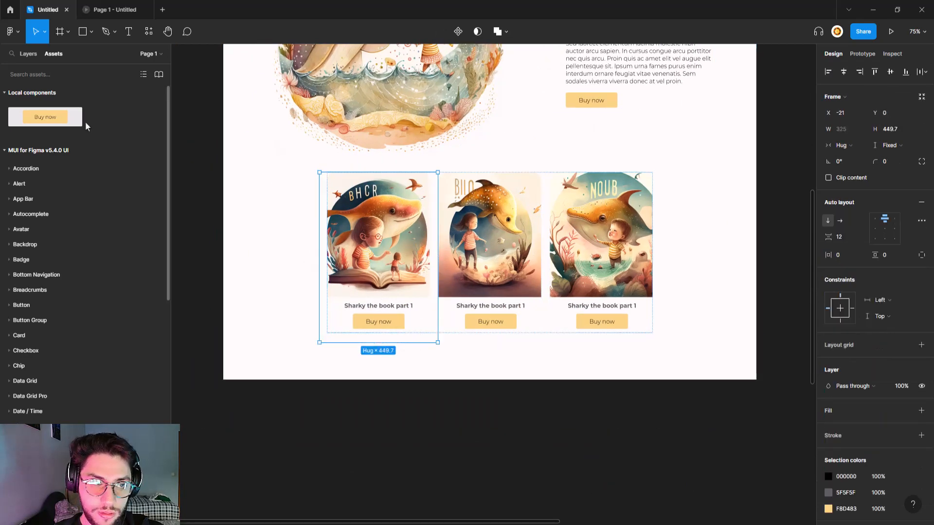
pyautogui.moveTo(73, 122); pyautogui.dragTo(409, 321)
pyautogui.scroll(-1, 414, 350)
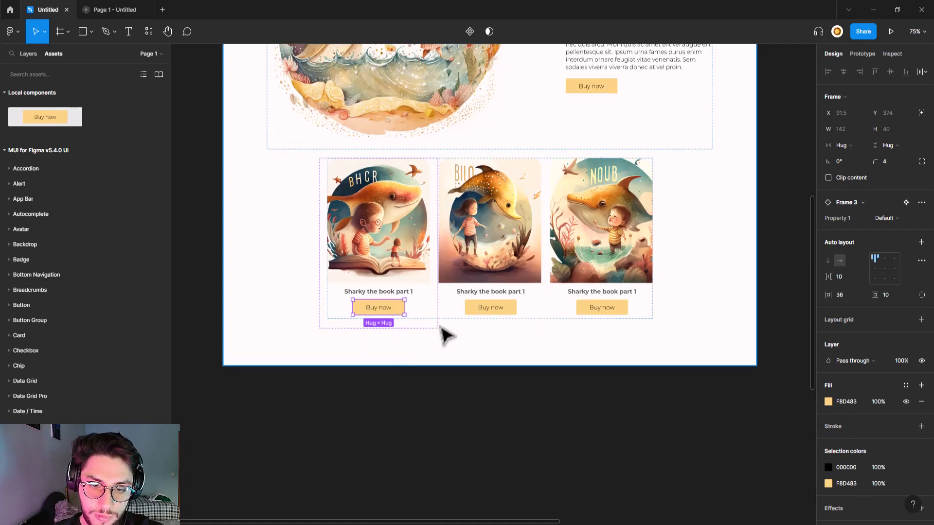
pyautogui.moveTo(54, 118); pyautogui.dragTo(460, 321)
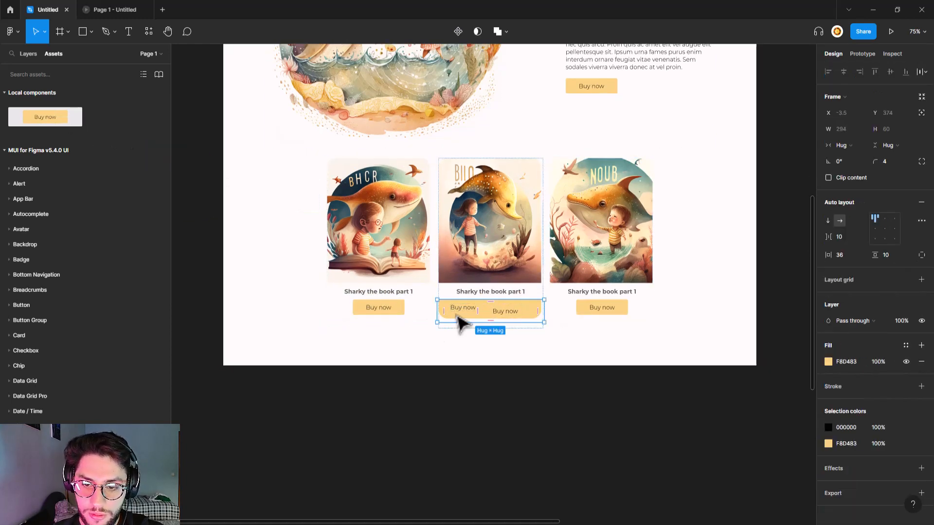
pyautogui.press('Delete')
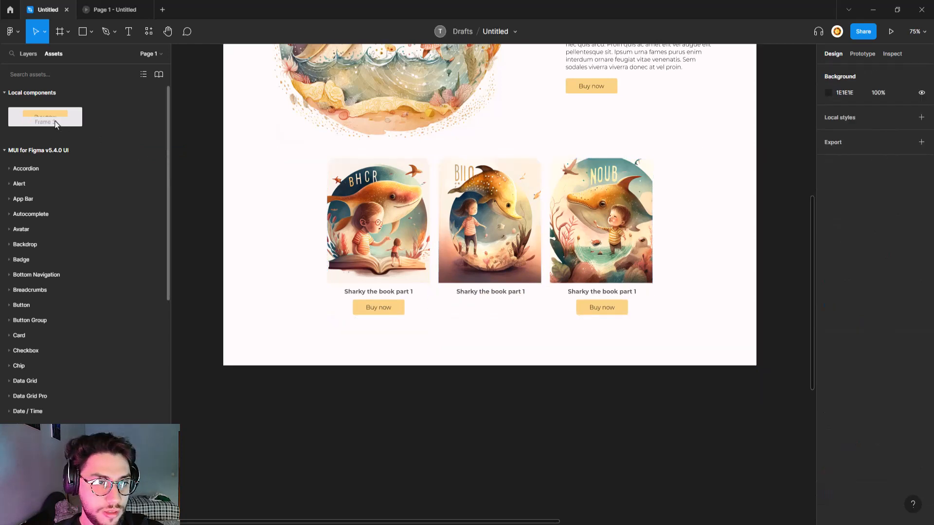
pyautogui.moveTo(46, 117); pyautogui.dragTo(506, 307)
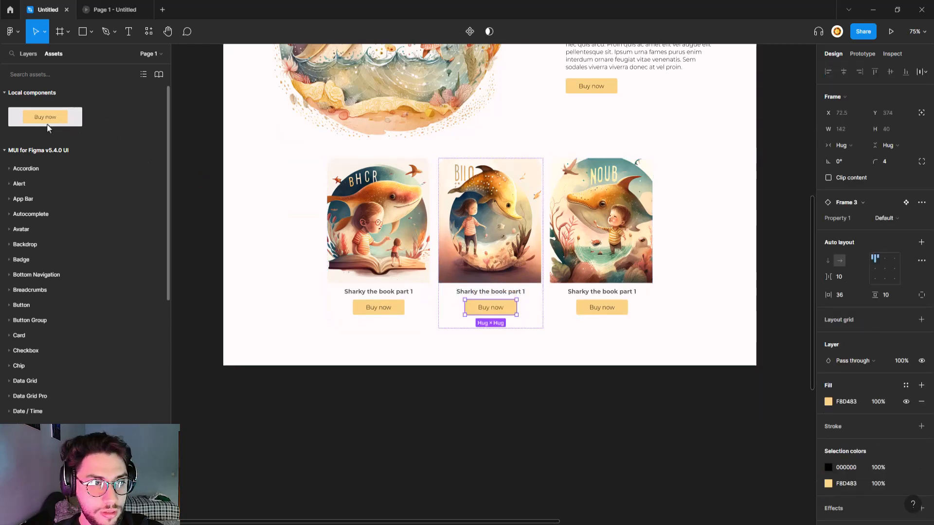
pyautogui.moveTo(46, 118); pyautogui.dragTo(611, 309)
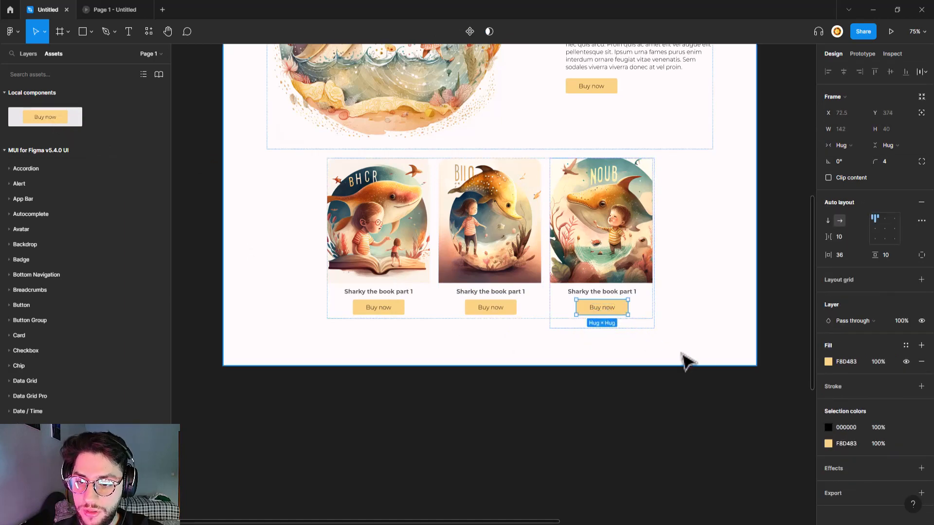
pyautogui.click(696, 355)
pyautogui.click(665, 324)
# - Review the landing page in the prototype preview and inspect the button under the middle book cover
pyautogui.click(131, 10)
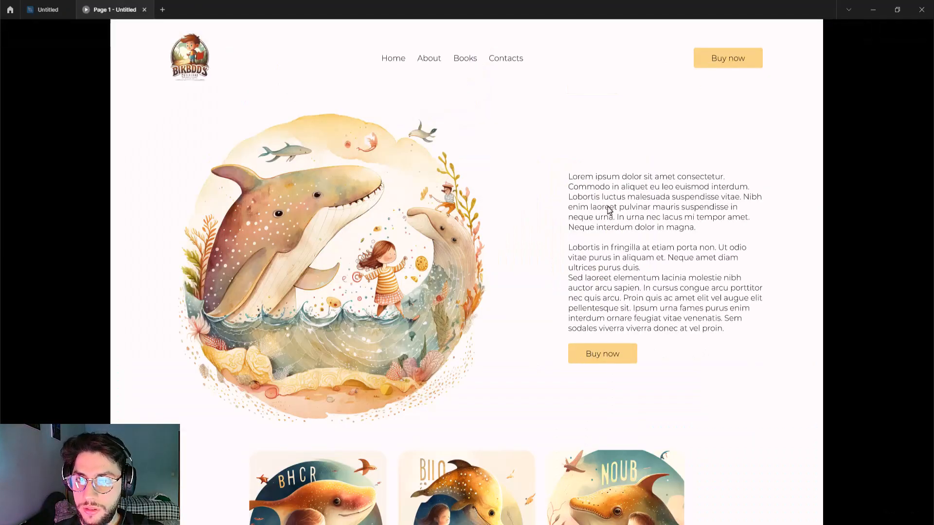
pyautogui.scroll(-3, 609, 210)
pyautogui.click(48, 9)
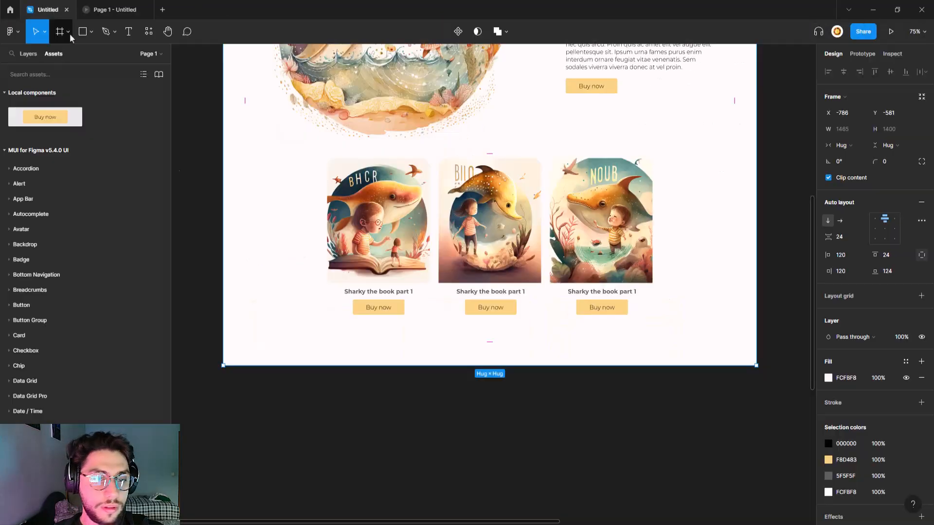
pyautogui.doubleClick(501, 309)
pyautogui.doubleClick(505, 307)
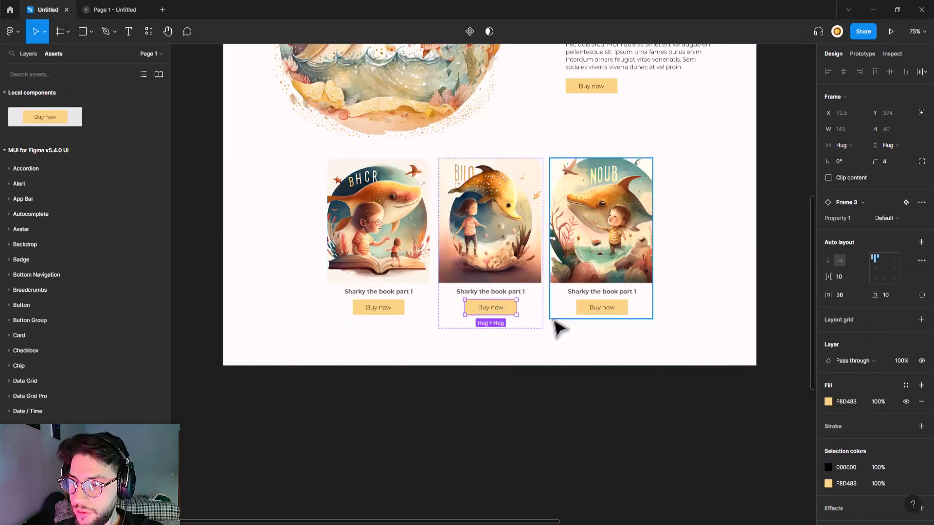
# - Add a prototype interaction with the While hovering trigger to the default variant of the Buy now component
pyautogui.scroll(4, 678, 292)
pyautogui.hscroll(3, 678, 292)
pyautogui.moveTo(695, 203); pyautogui.dragTo(609, 369)
pyautogui.click(611, 369)
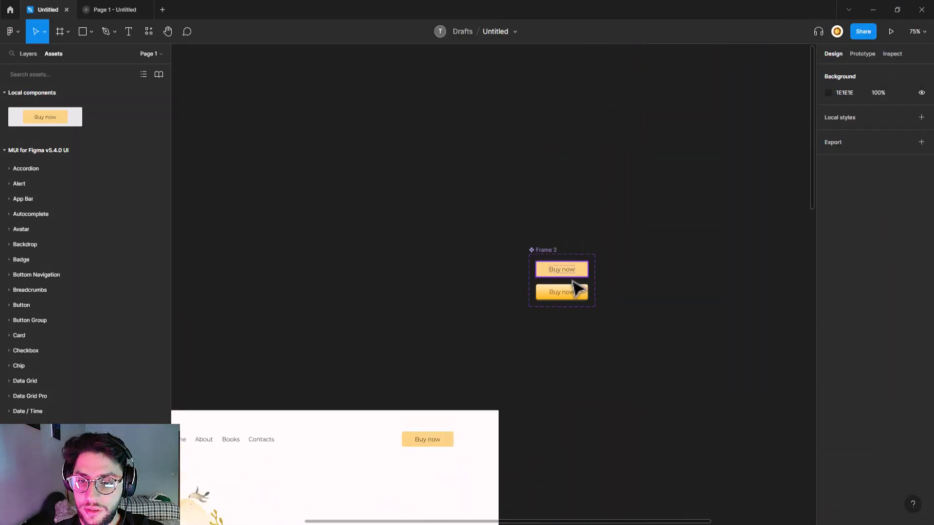
pyautogui.scroll(5, 573, 283)
pyautogui.click(505, 219)
pyautogui.moveTo(678, 280); pyautogui.dragTo(615, 264)
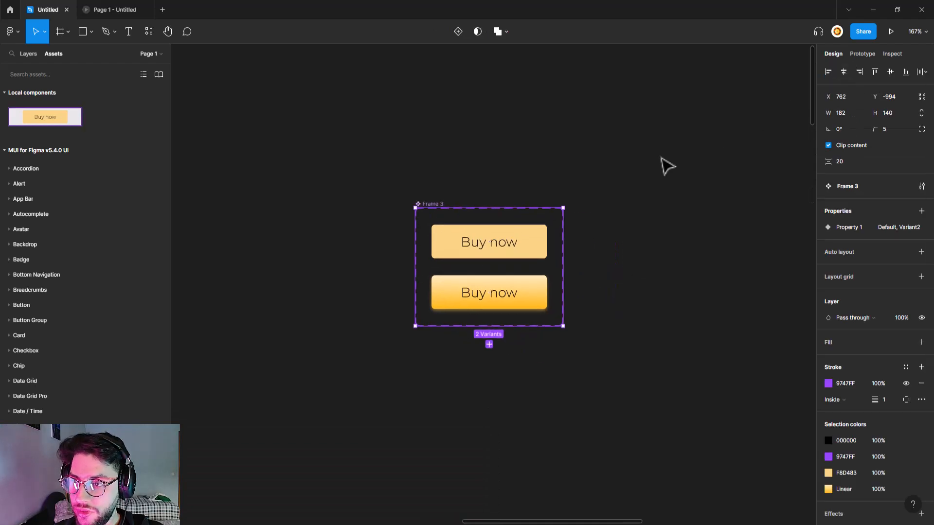
pyautogui.click(862, 54)
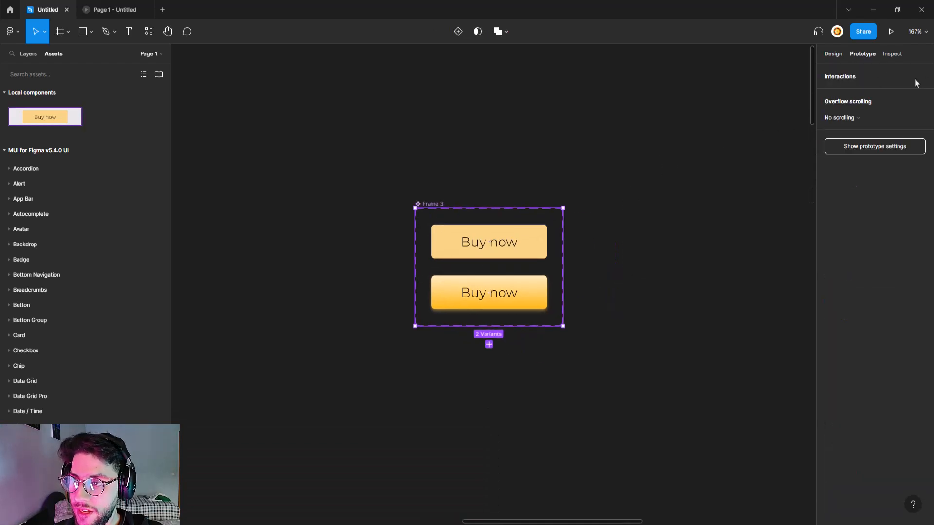
pyautogui.click(543, 248)
pyautogui.click(532, 256)
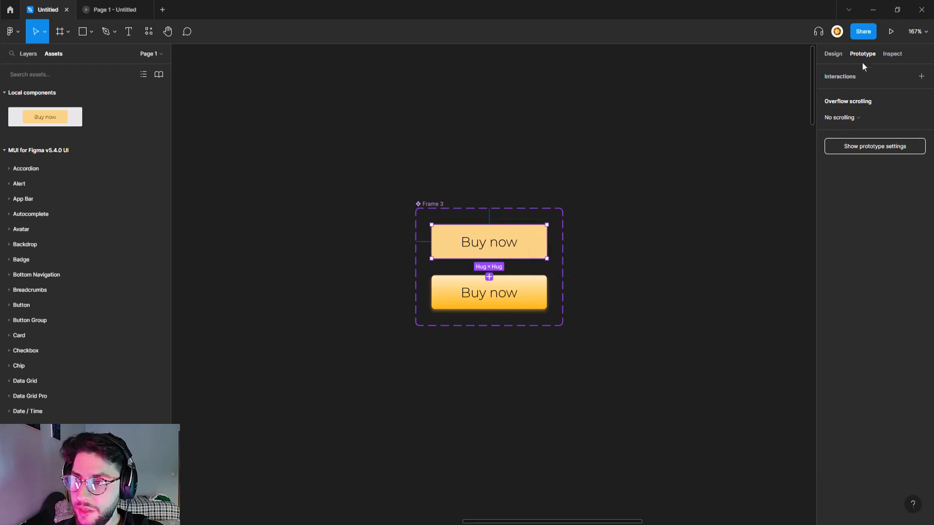
pyautogui.click(921, 76)
pyautogui.click(833, 94)
pyautogui.click(749, 117)
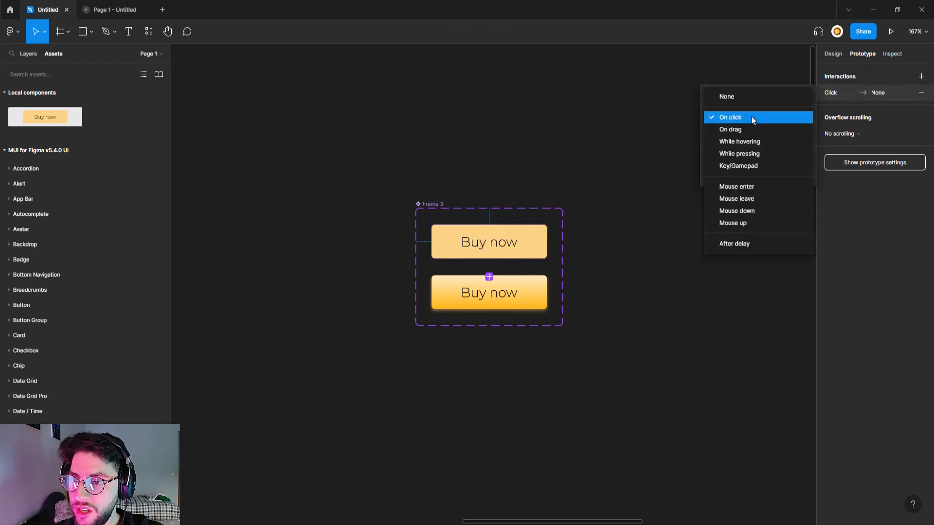
pyautogui.click(750, 141)
# - Make the hover interaction change Property 1 to Variant2 and animate the transition with Ease out back easing
pyautogui.click(746, 141)
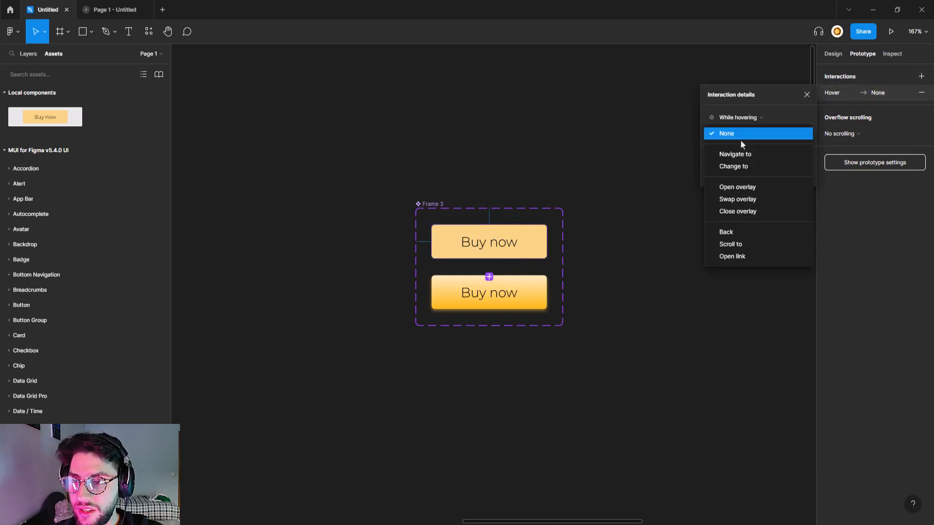
pyautogui.click(745, 166)
pyautogui.click(789, 150)
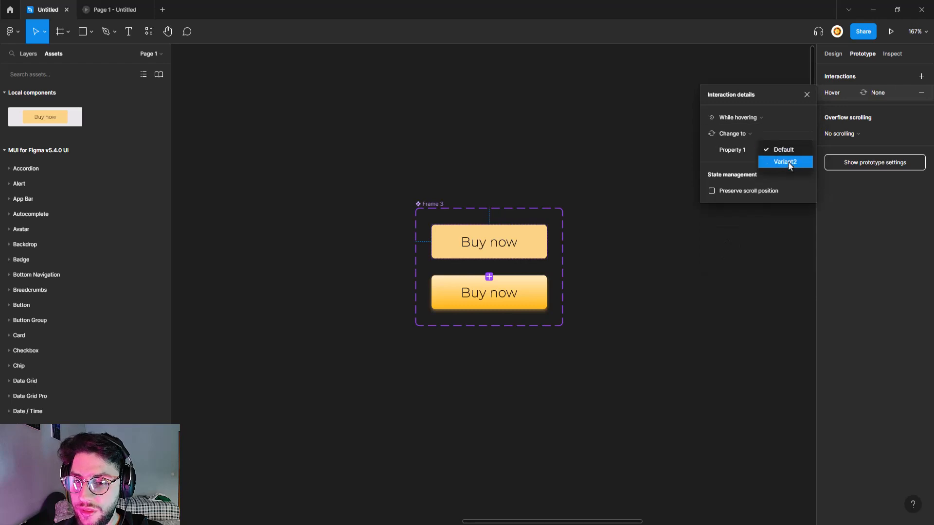
pyautogui.click(787, 162)
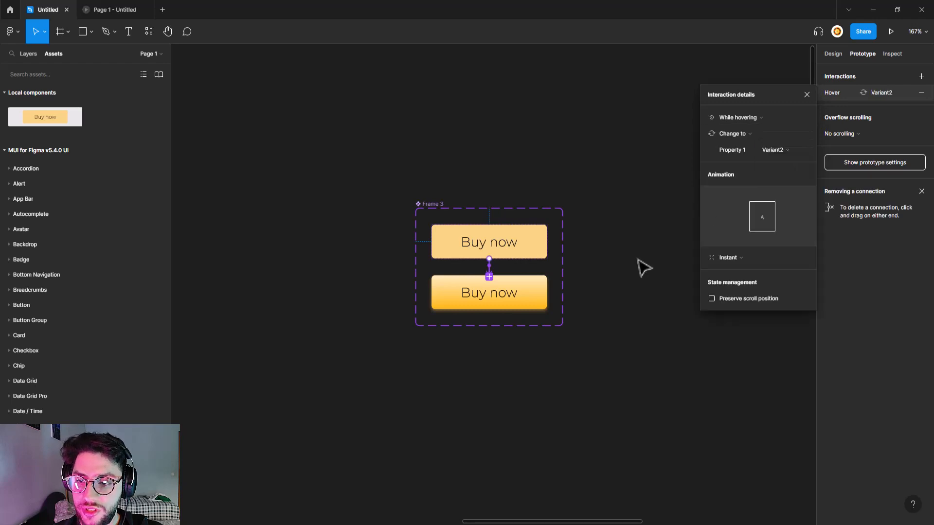
pyautogui.click(736, 257)
pyautogui.click(738, 280)
pyautogui.click(739, 273)
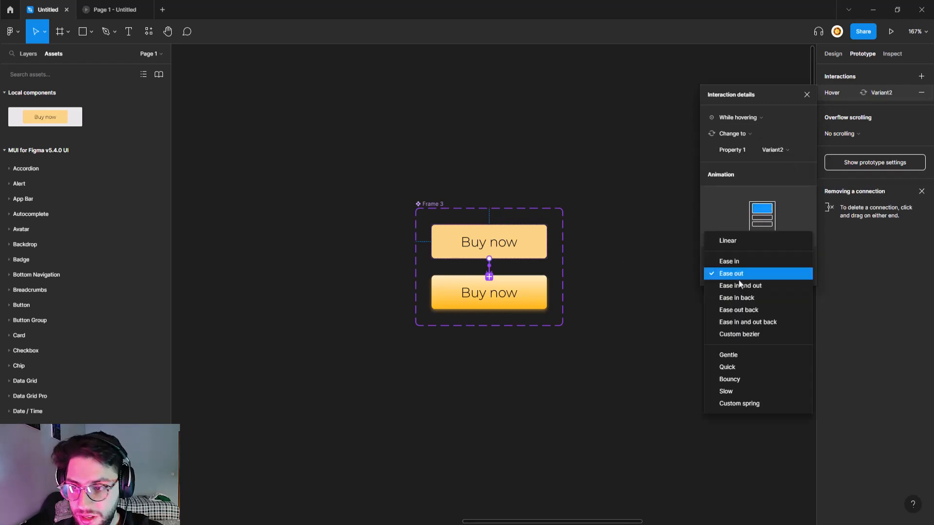
pyautogui.click(744, 311)
# - Rename the gradient variant's Property 1 value to hover
pyautogui.click(521, 296)
pyautogui.click(833, 53)
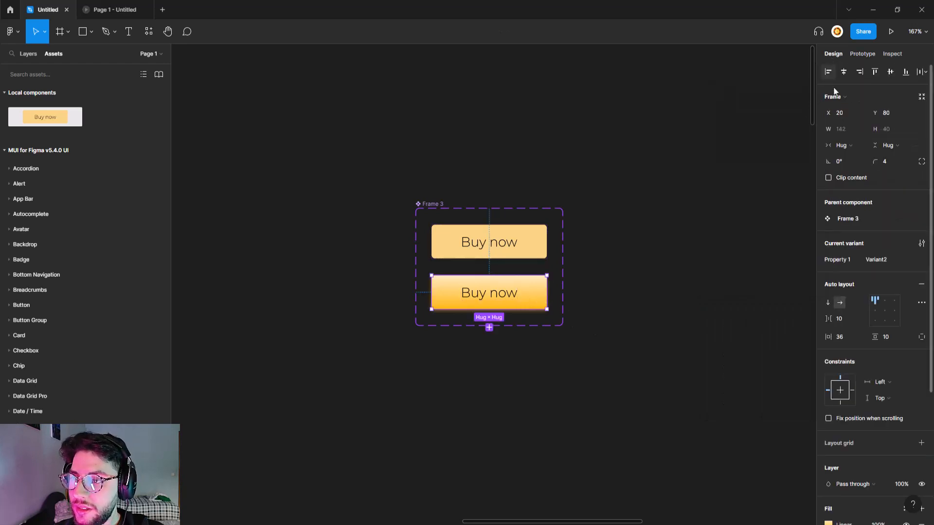
pyautogui.click(538, 231)
pyautogui.click(883, 260)
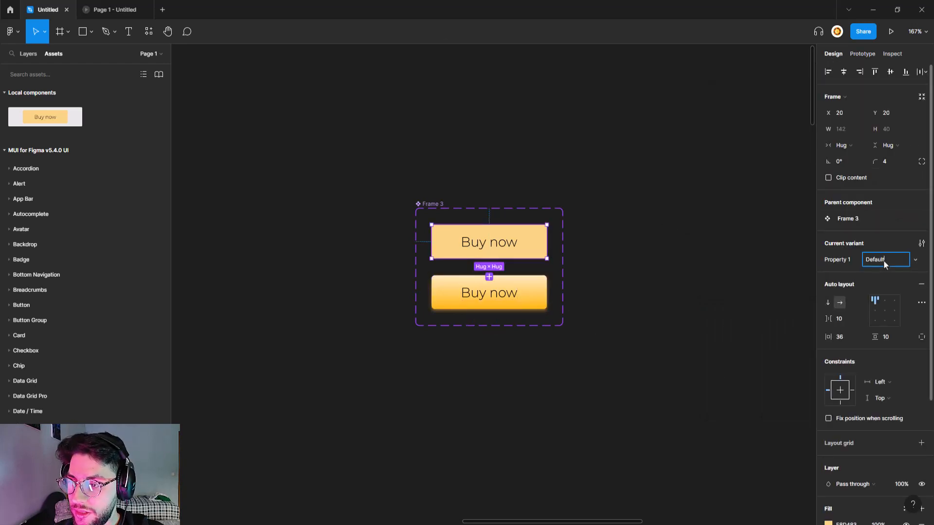
pyautogui.doubleClick(883, 260)
pyautogui.click(550, 293)
pyautogui.doubleClick(890, 263)
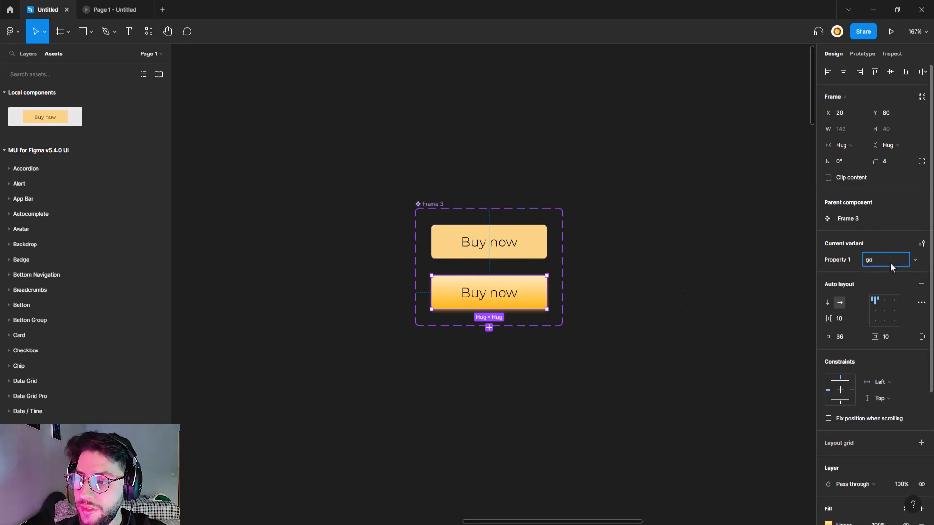
pyautogui.write('hover')
pyautogui.press('Return')
pyautogui.click(642, 290)
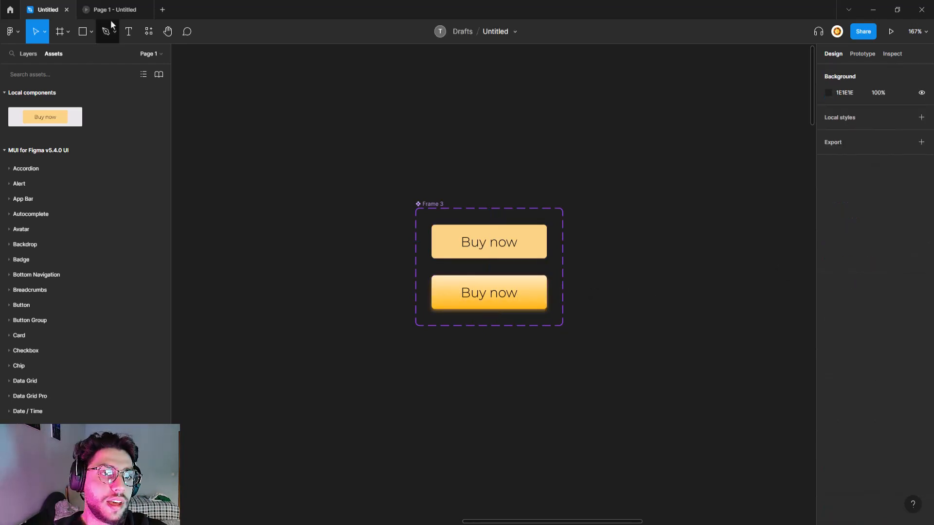
# - Test the hover effect of the Buy now buttons throughout the landing page in the prototype preview
pyautogui.click(112, 11)
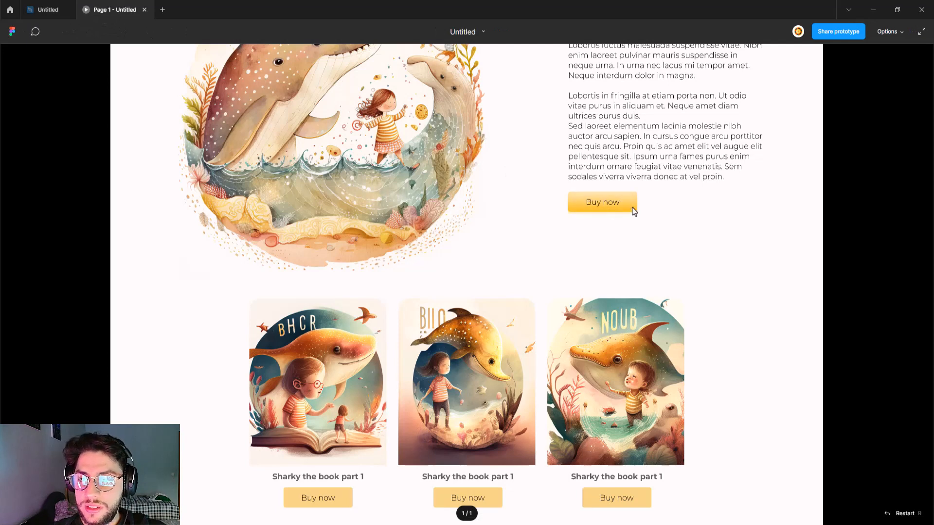
pyautogui.scroll(-1, 635, 302)
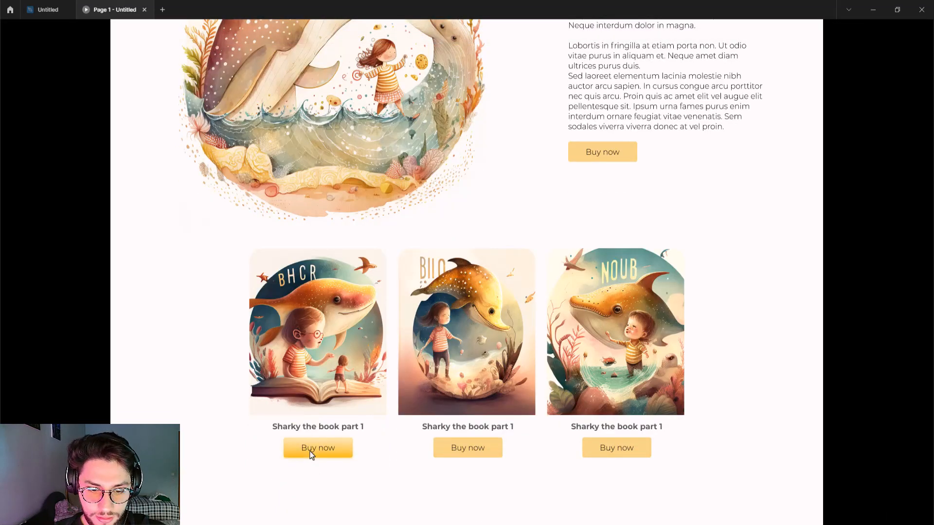
pyautogui.scroll(4, 612, 342)
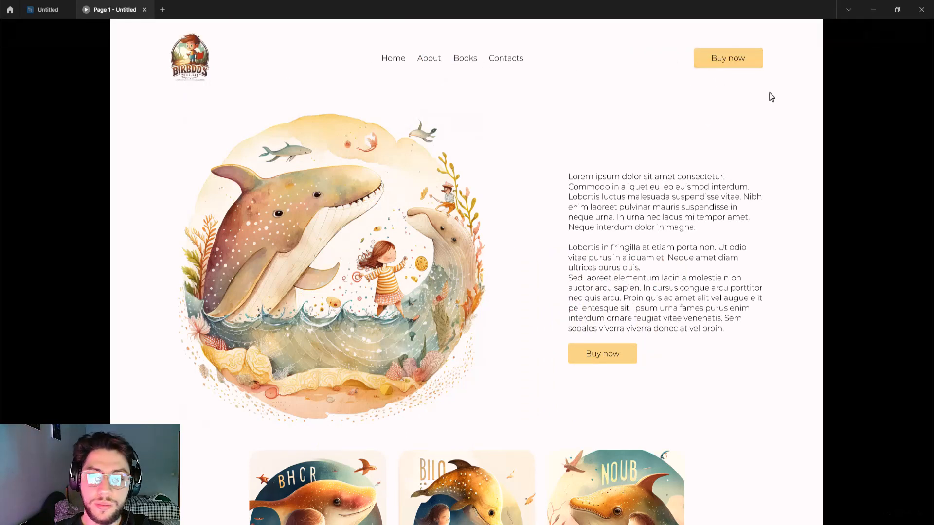
pyautogui.scroll(-4, 621, 363)
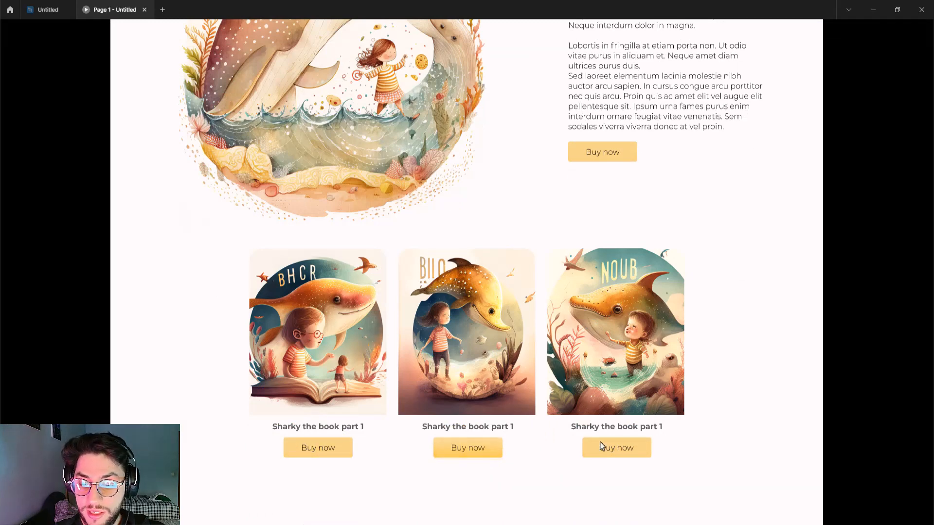
pyautogui.scroll(3, 568, 408)
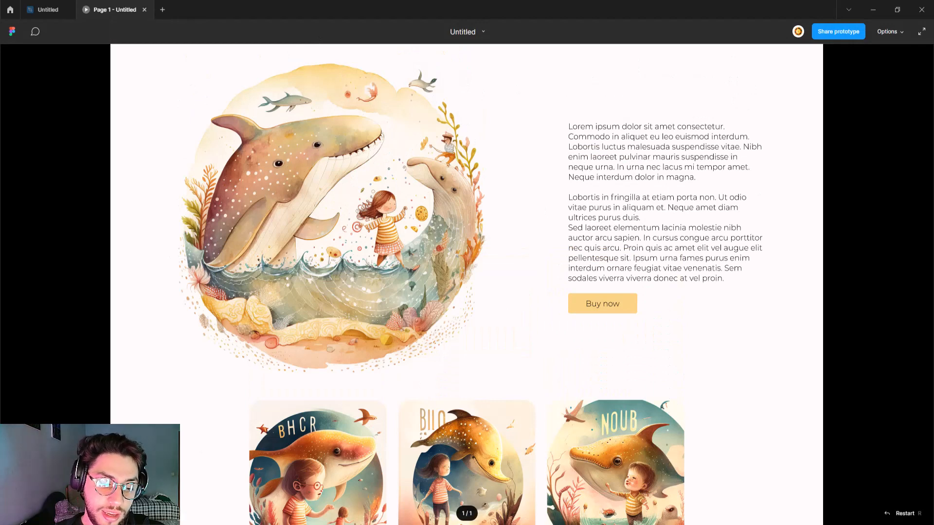
pyautogui.scroll(1, 397, 203)
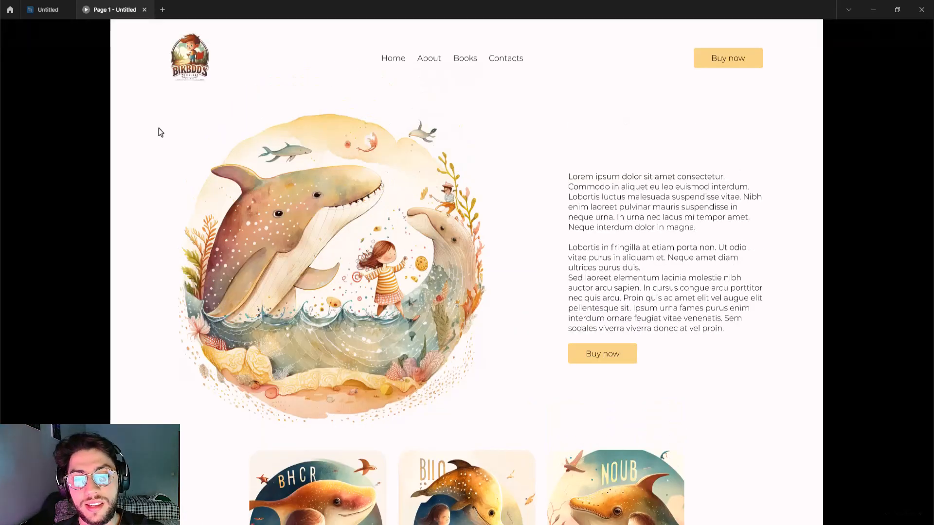
pyautogui.scroll(-4, 467, 291)
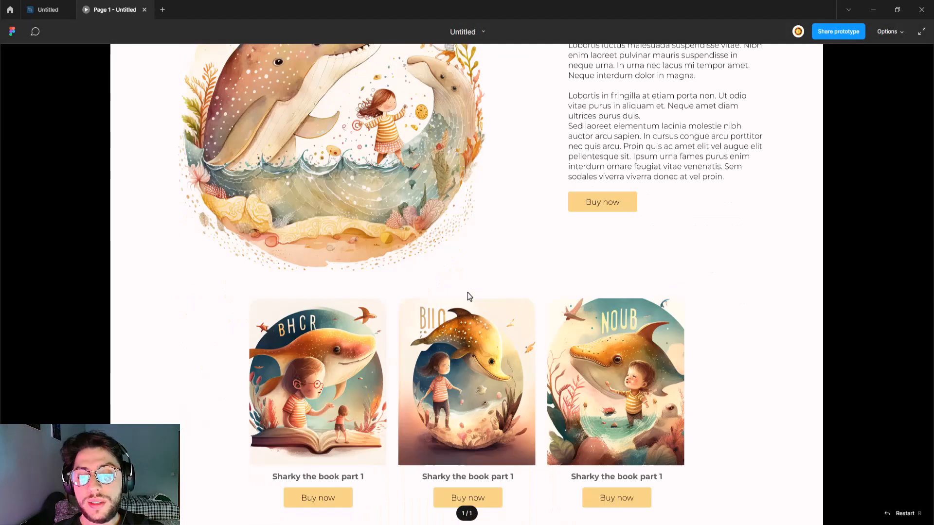
pyautogui.scroll(4, 462, 299)
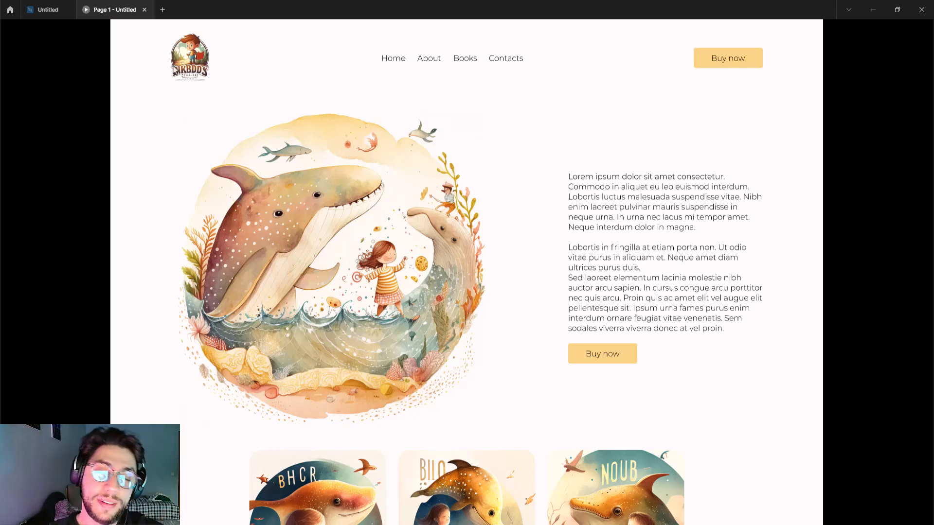
pyautogui.moveTo(192, 8)
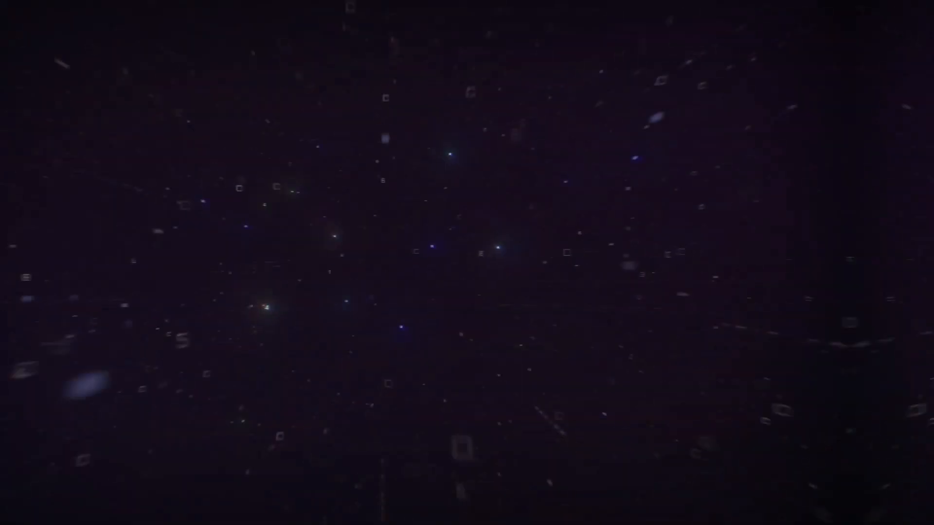